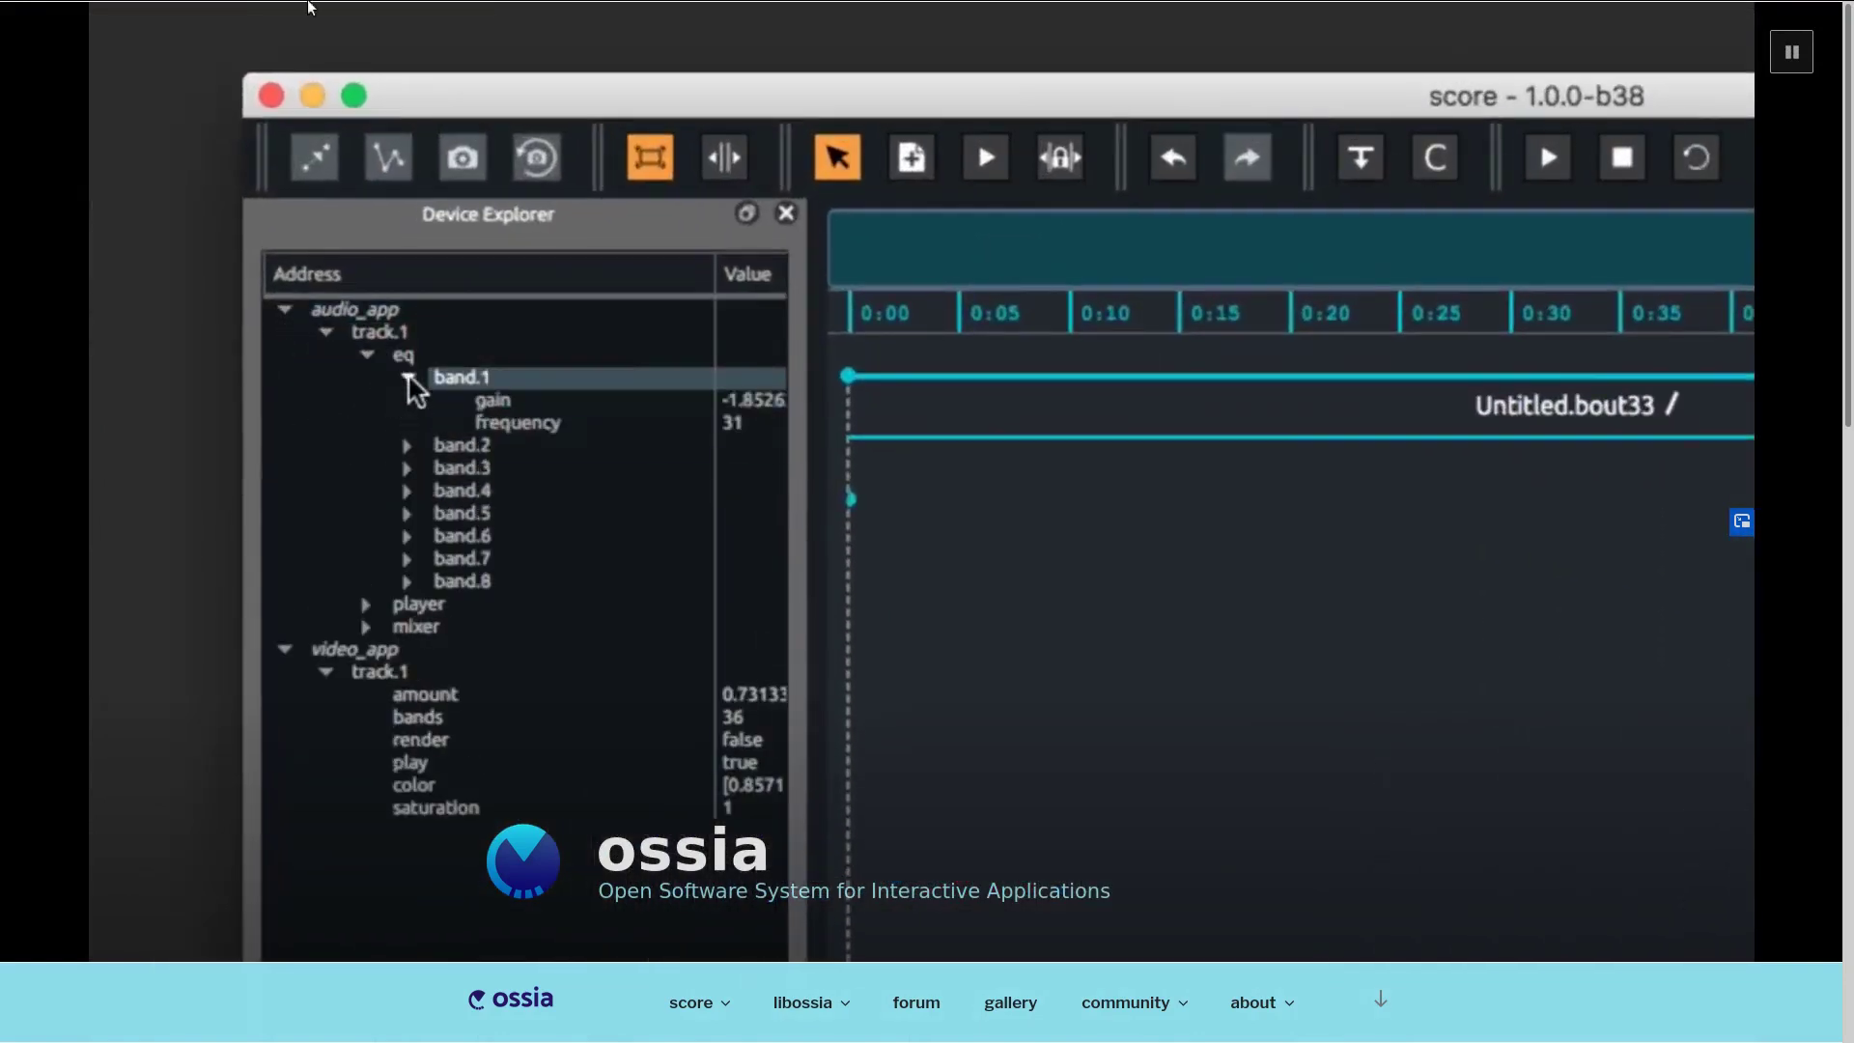
Go from the ossia home page through its download page to the latest score v2 release on GitHub.
mouse_move(432, 8)
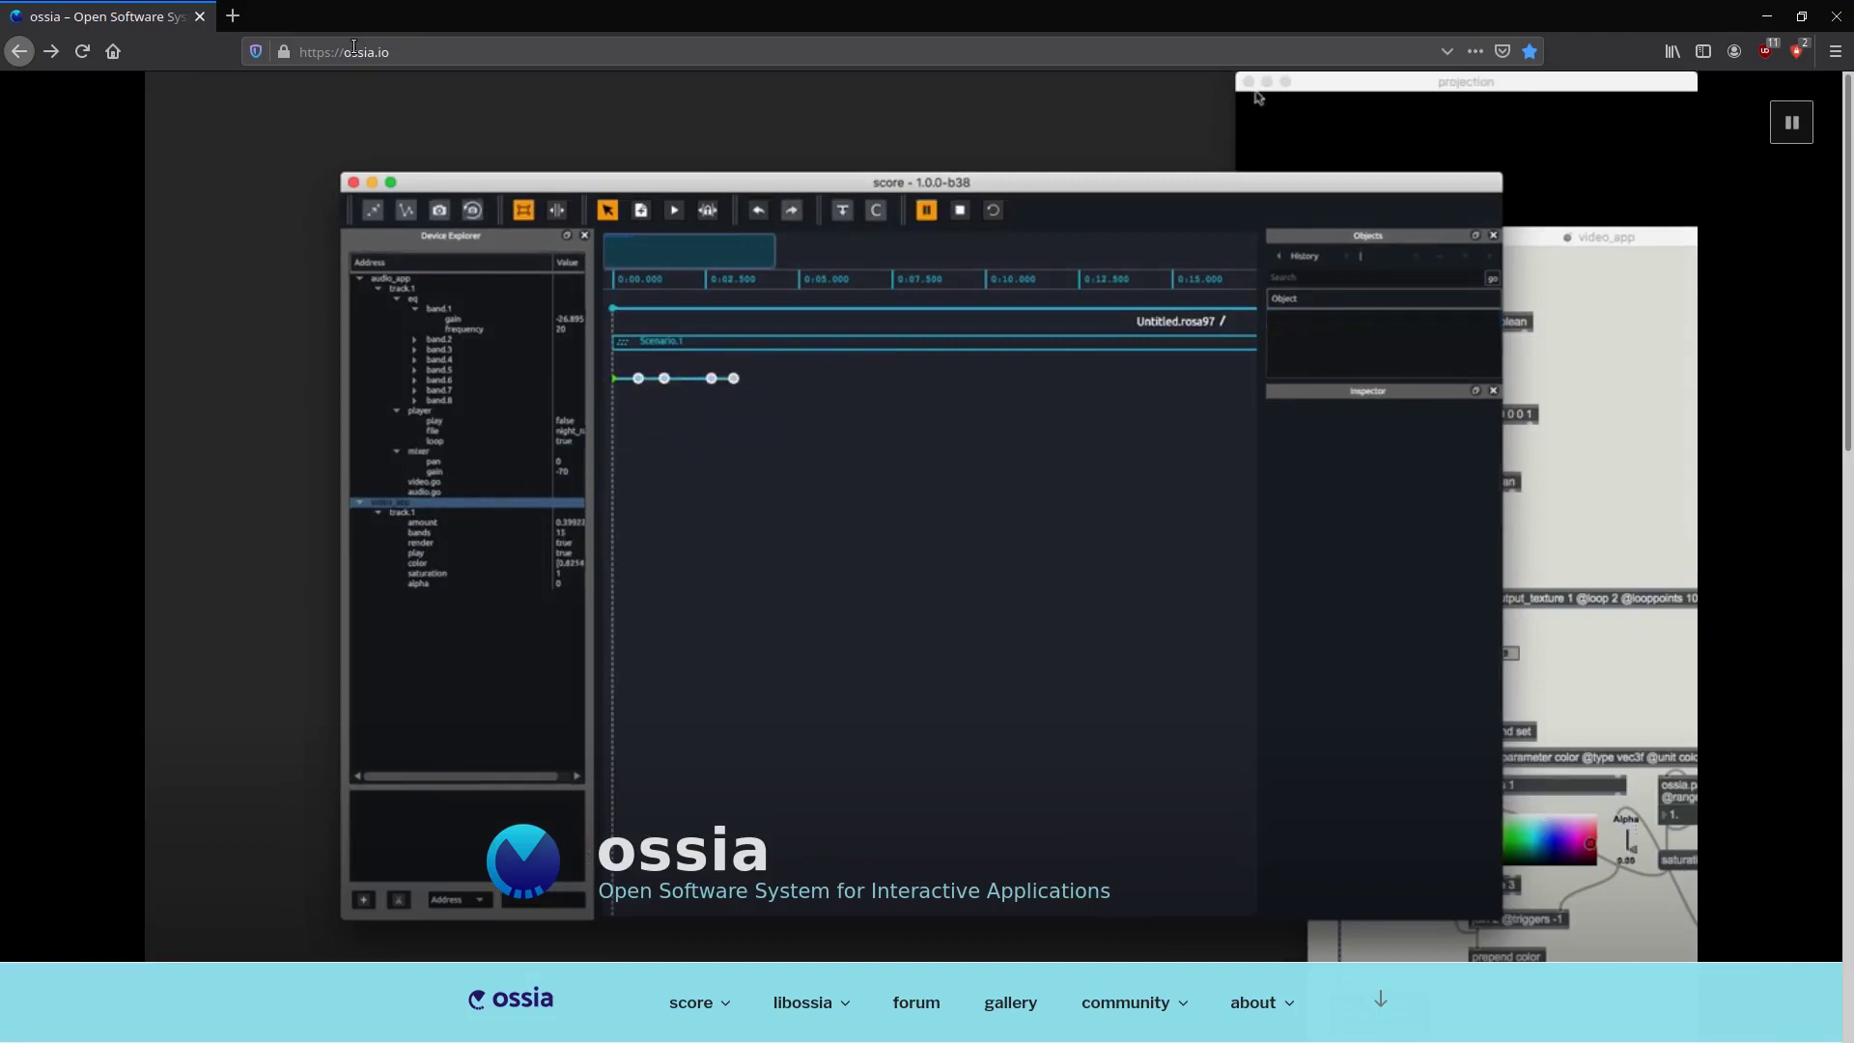
key("F11")
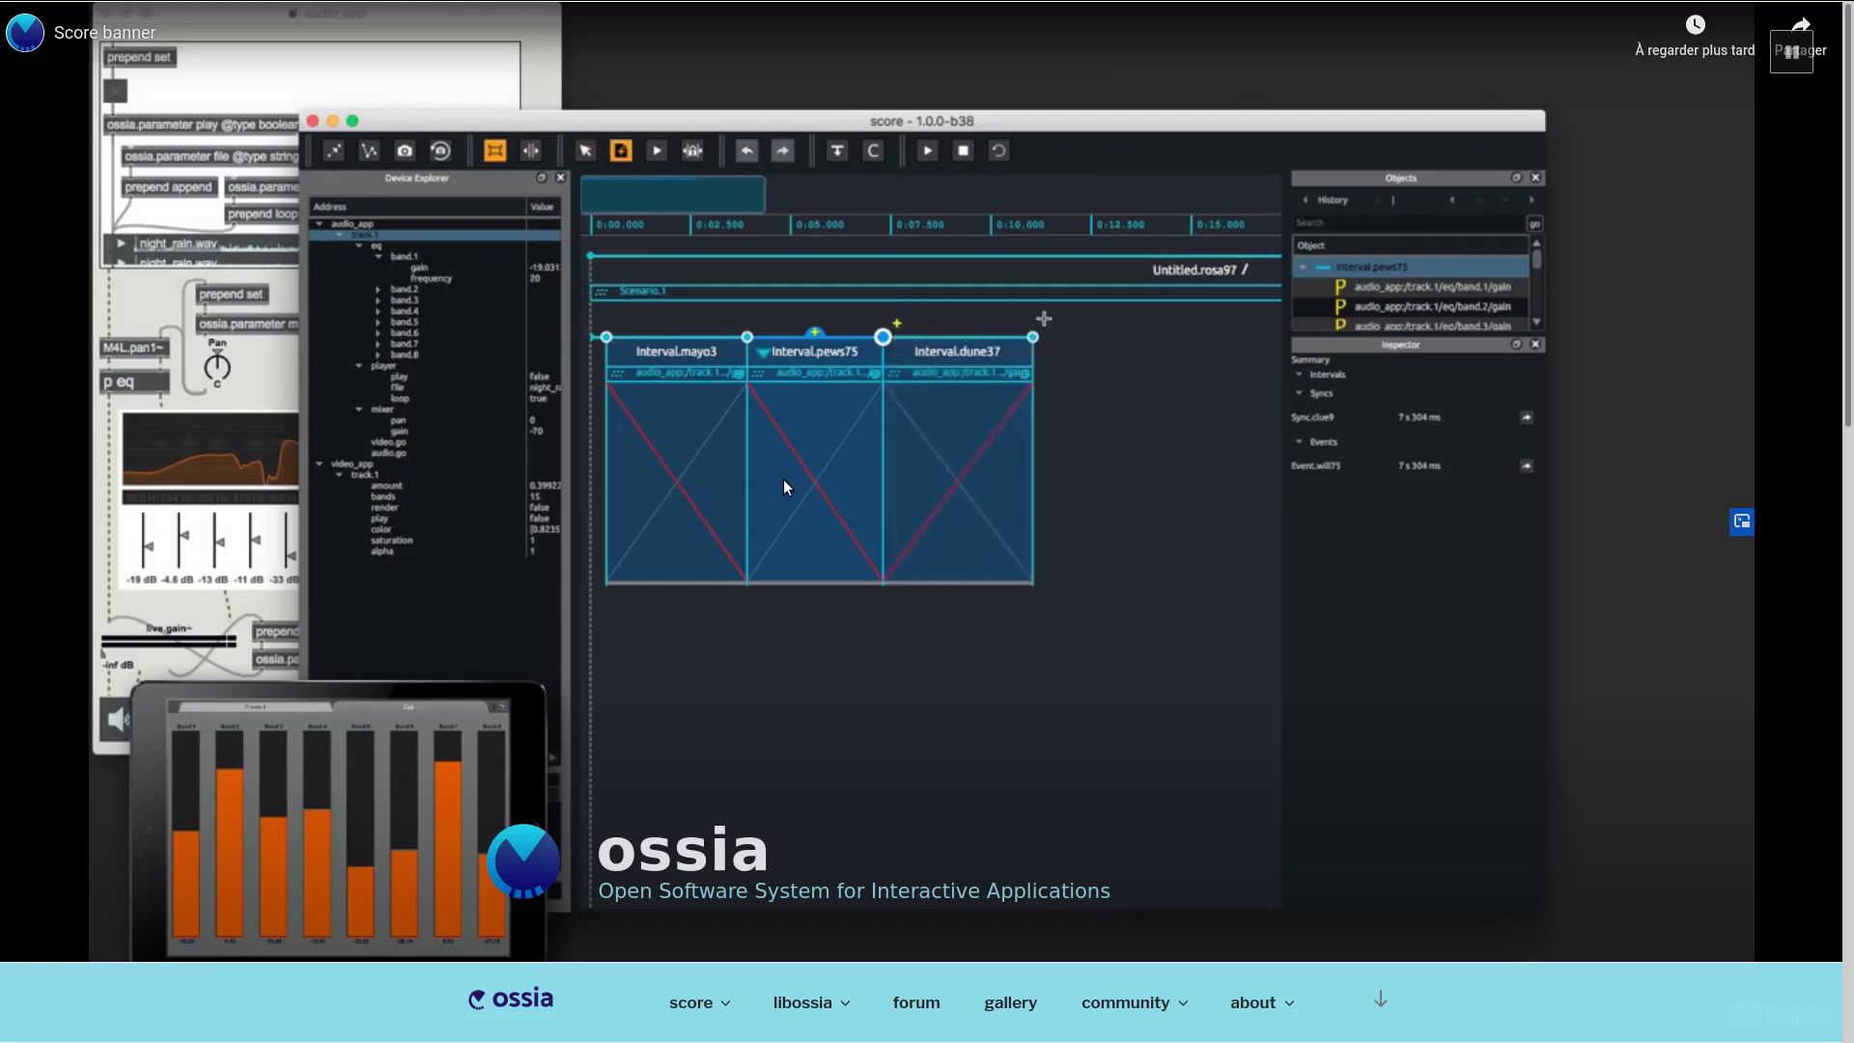
scroll(784, 479, "down", 5)
scroll(785, 480, "down", 3)
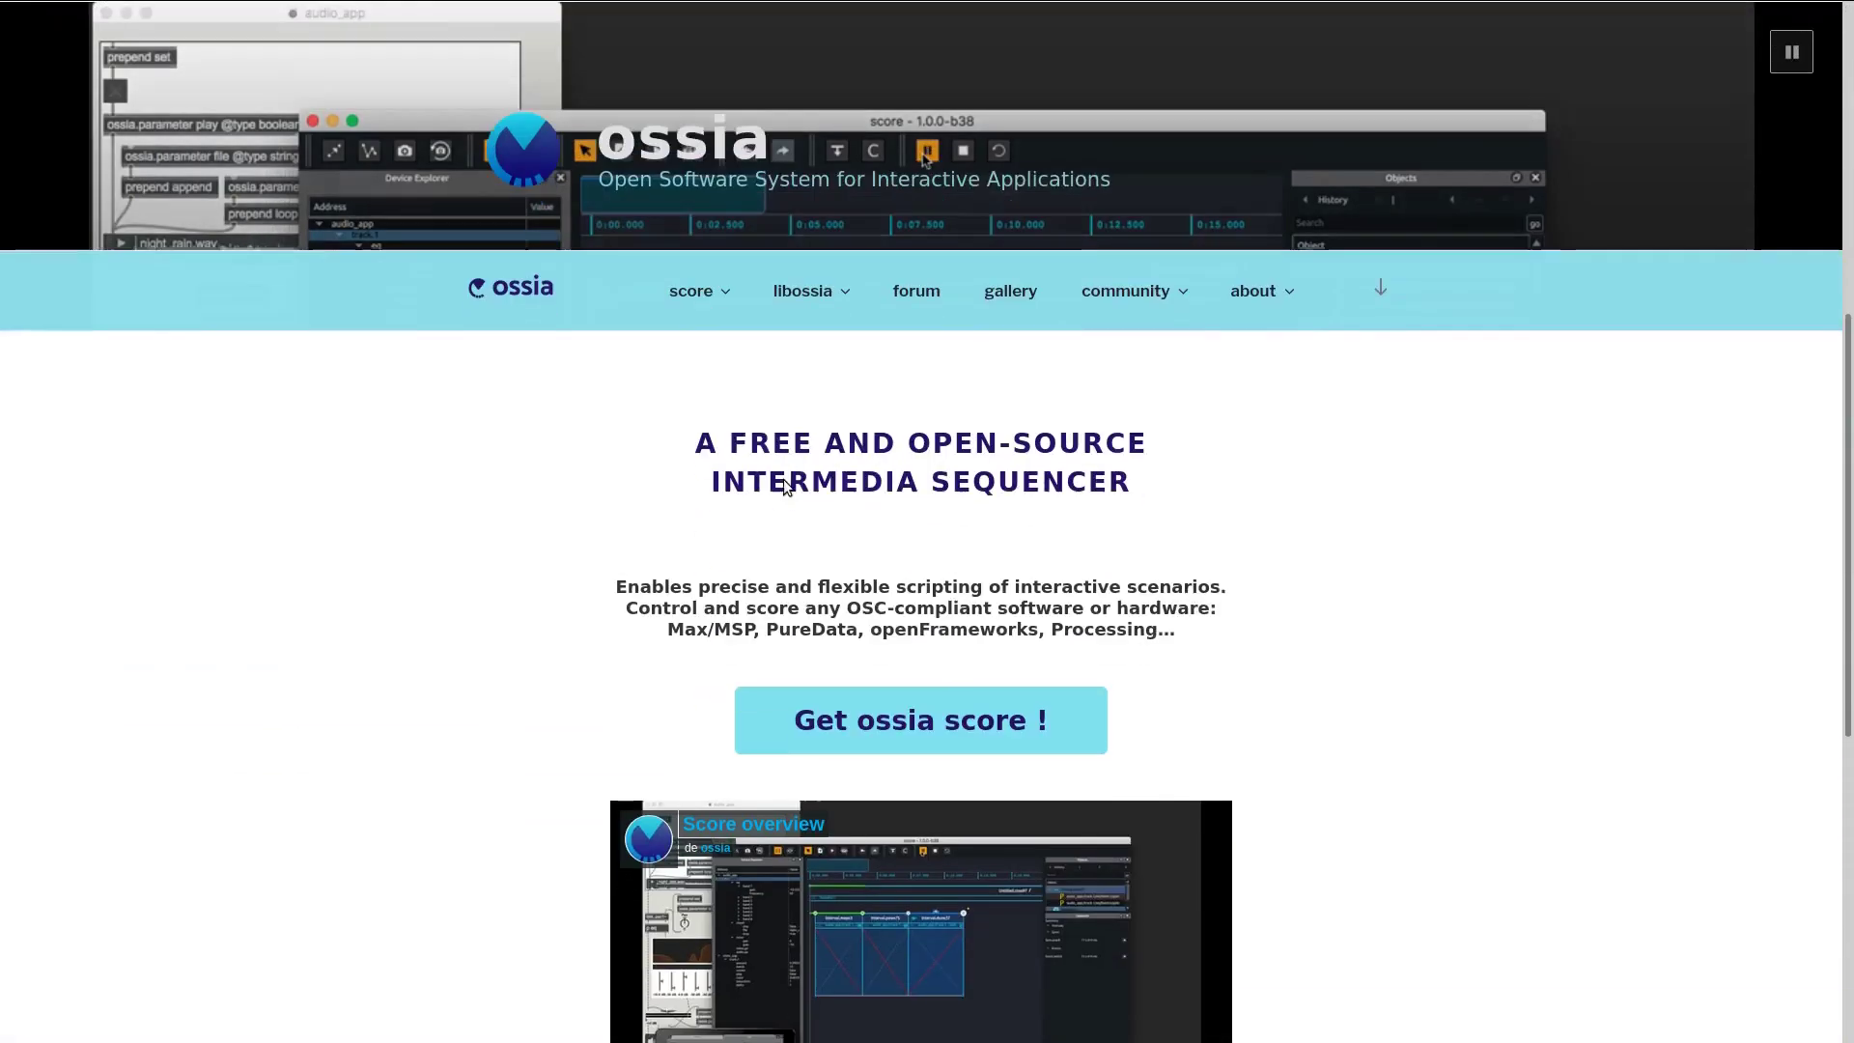
left_click(955, 715)
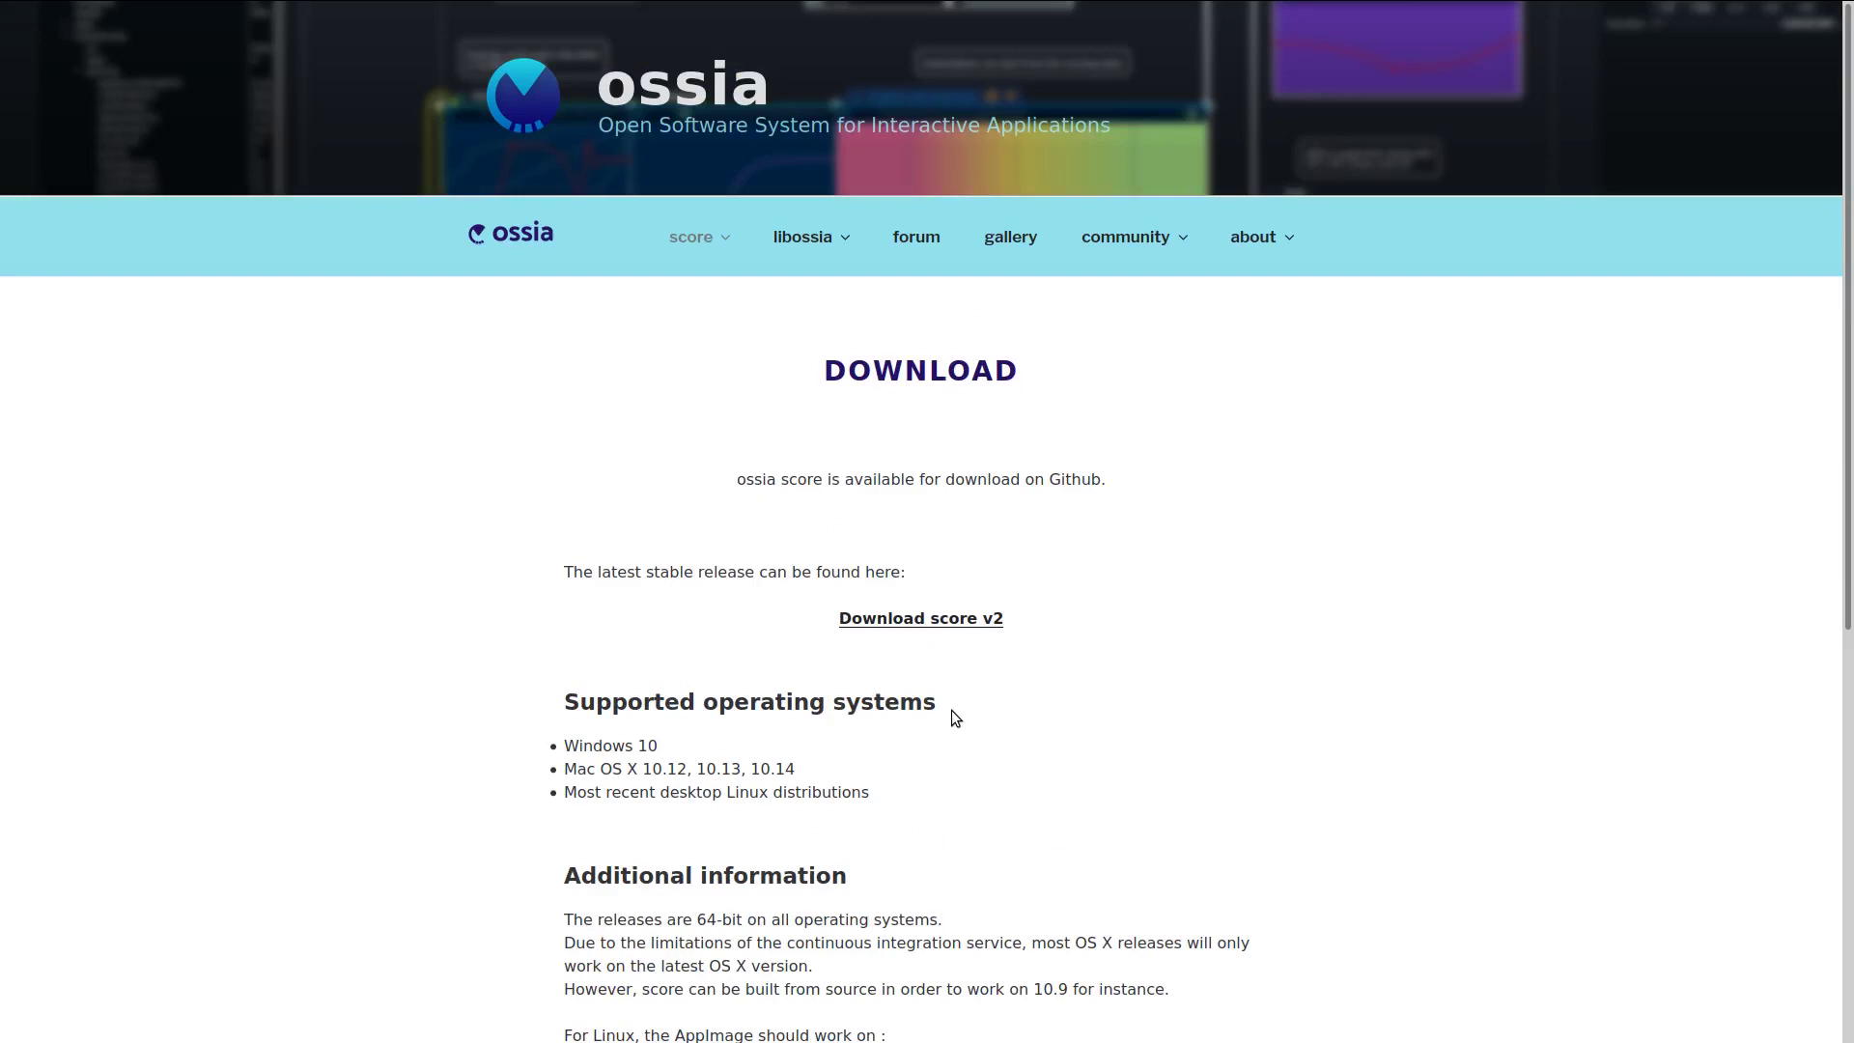
left_click(935, 619)
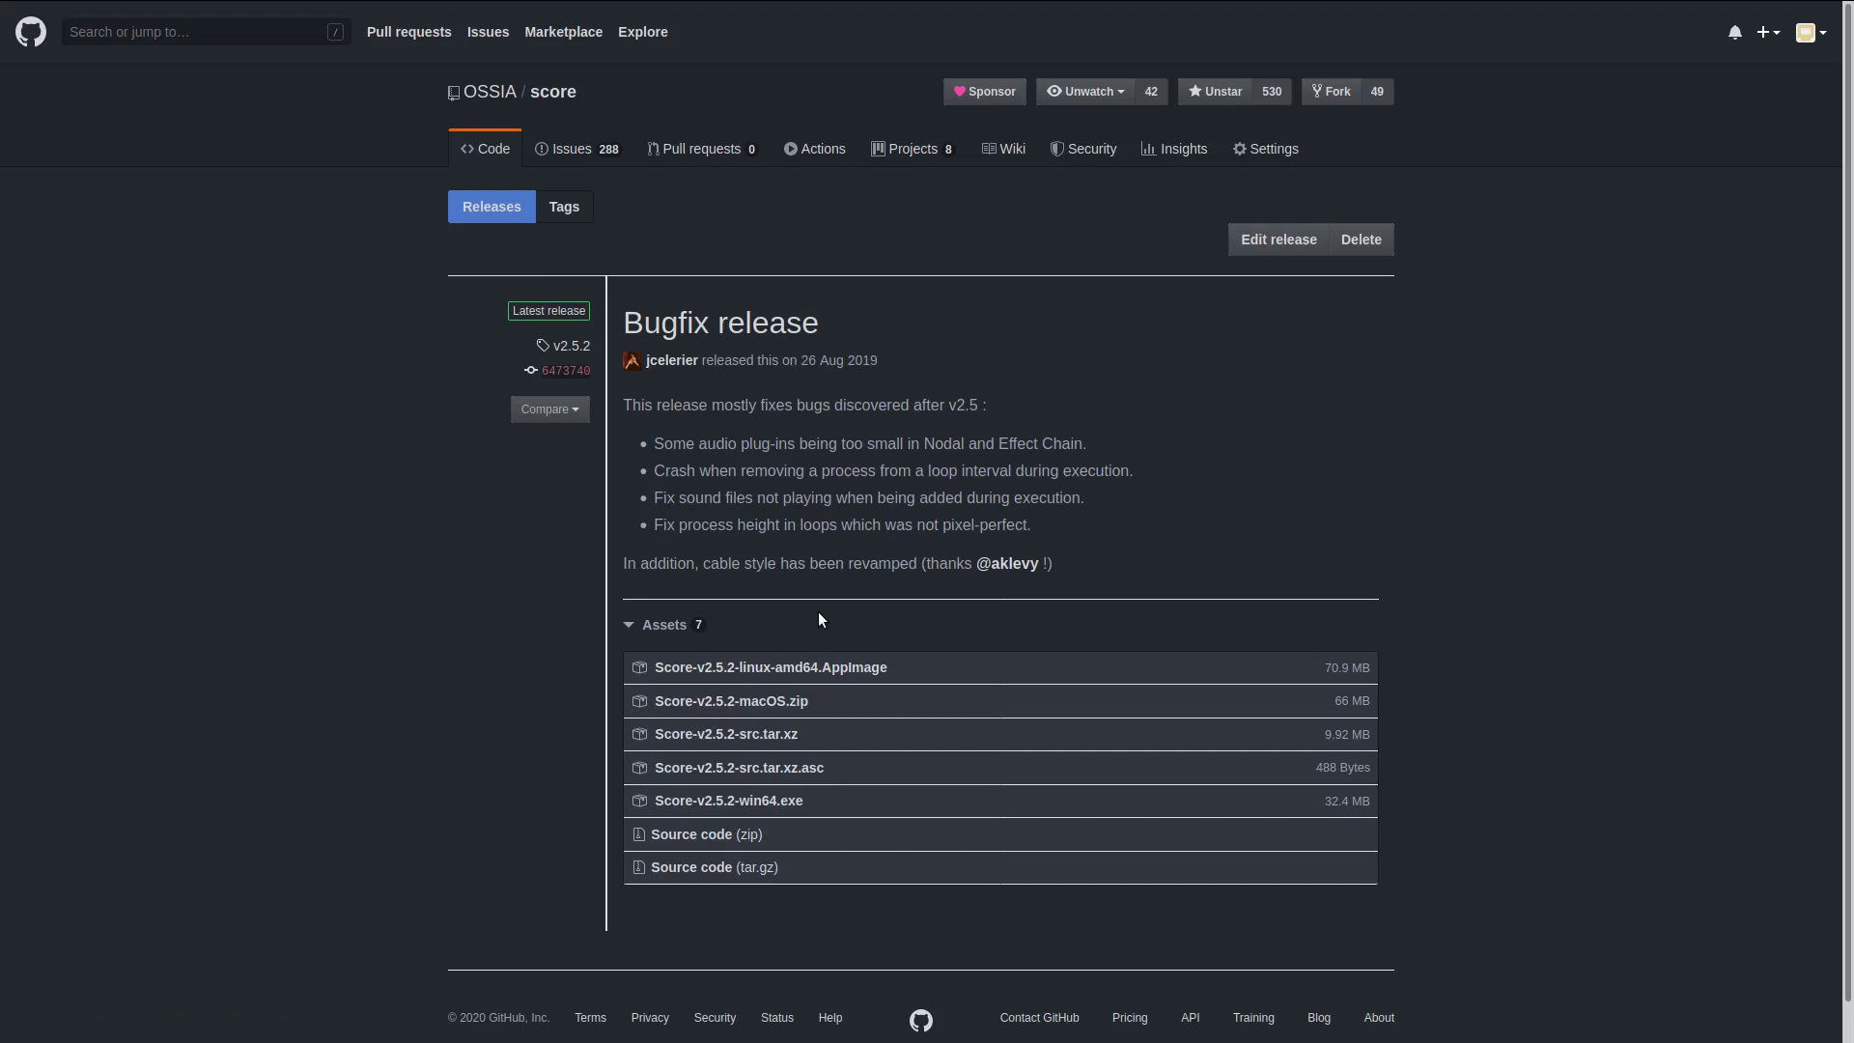
Open the OSSIA organization's score-user-library repository and show its clone or download options.
left_click(492, 97)
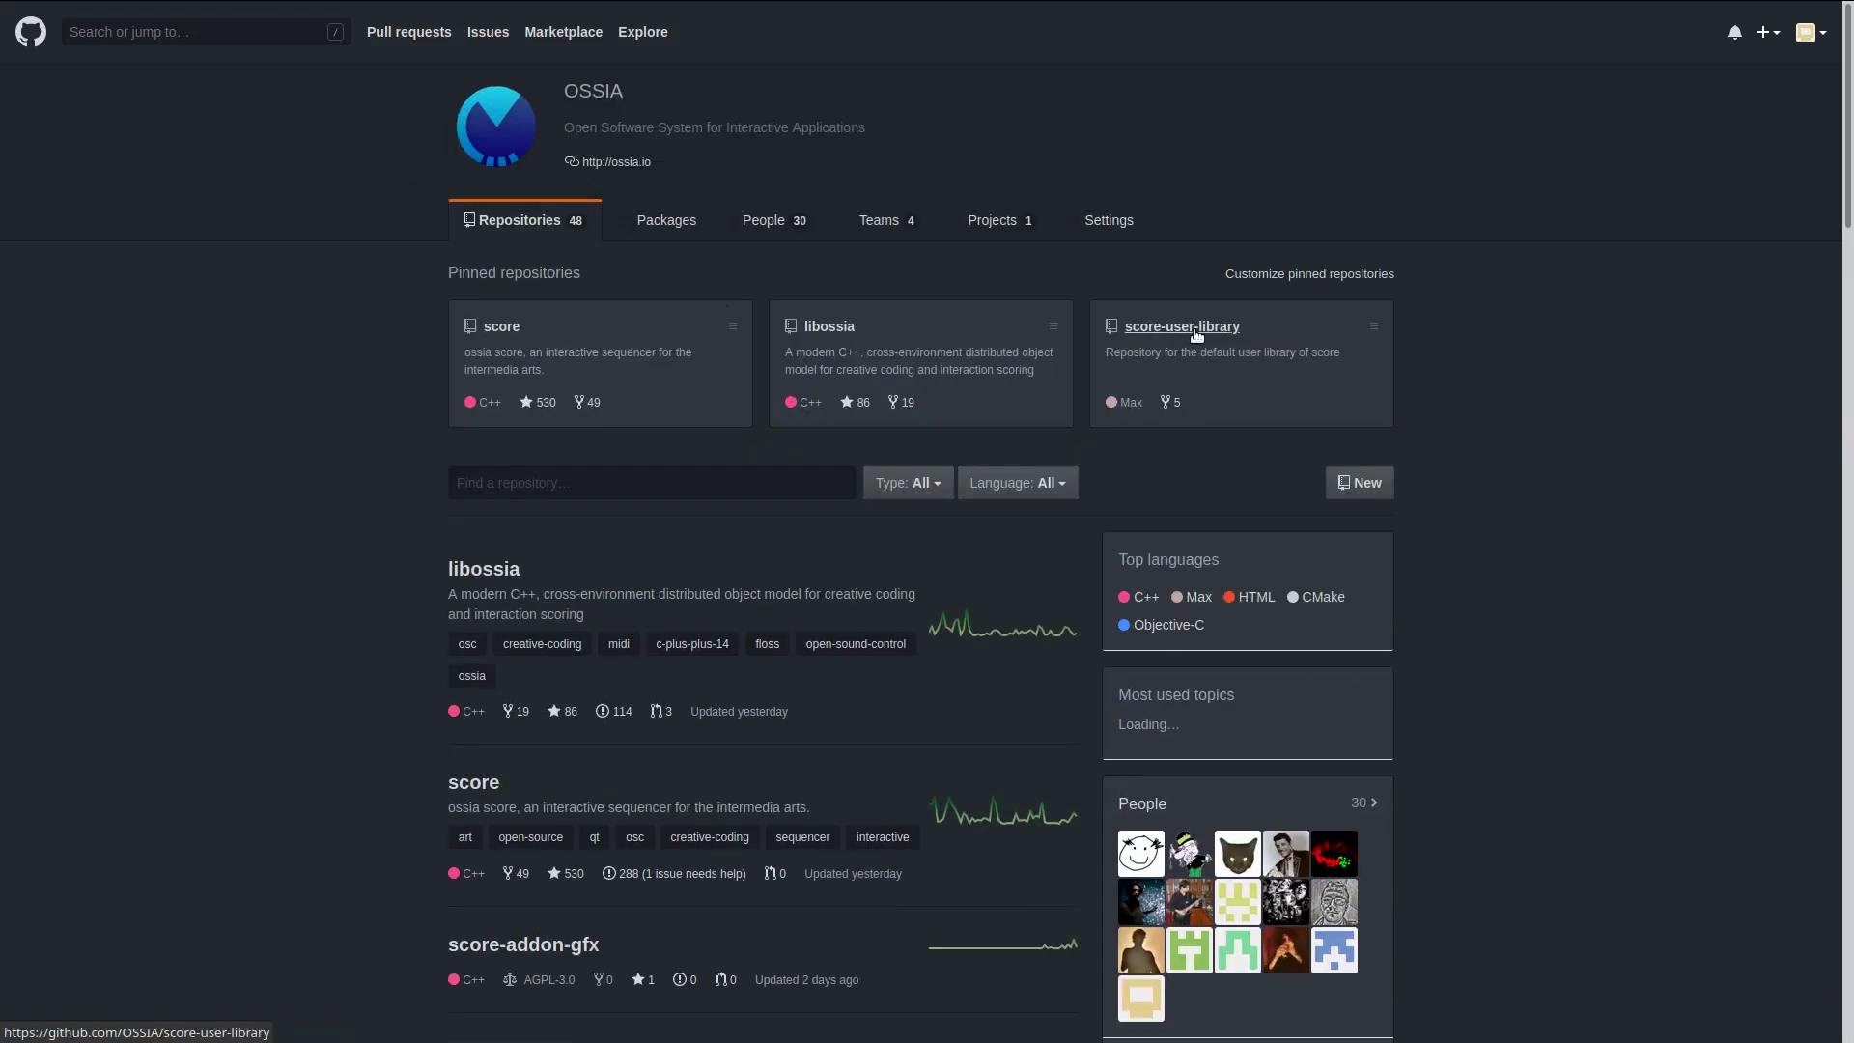
left_click(1197, 328)
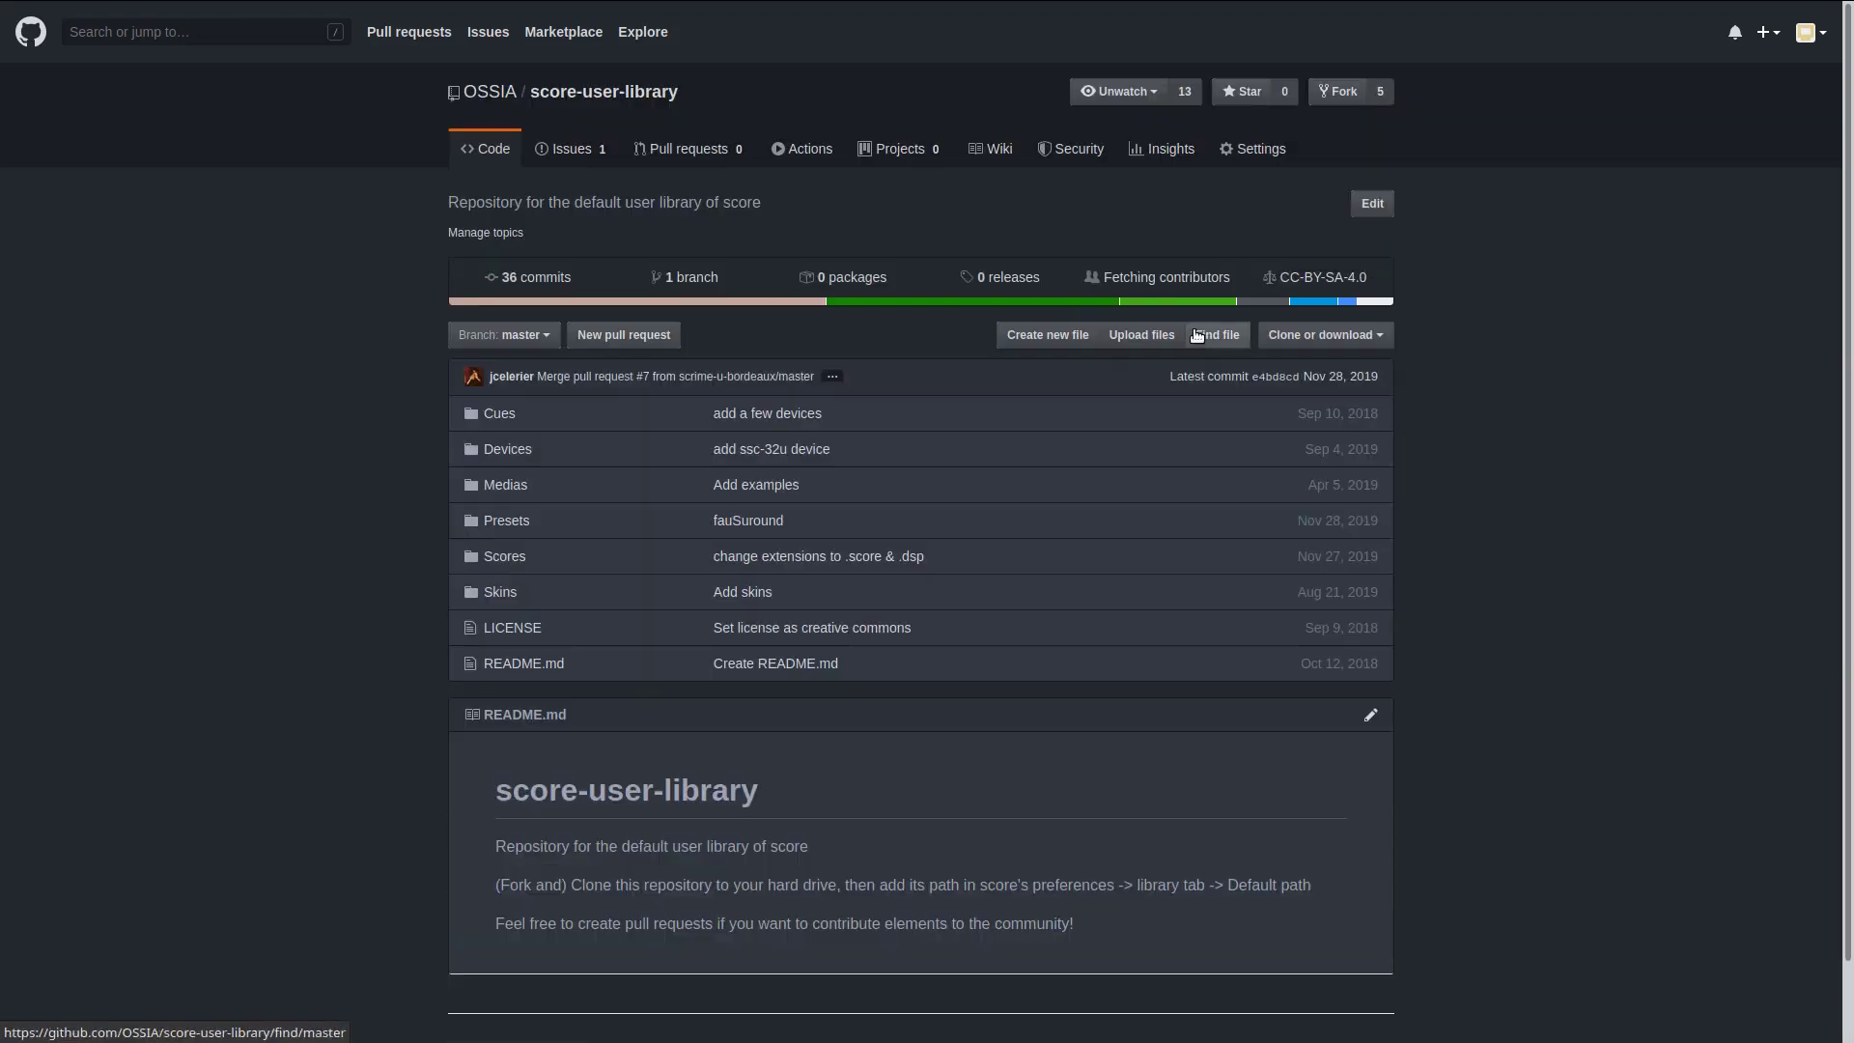
left_click(1321, 340)
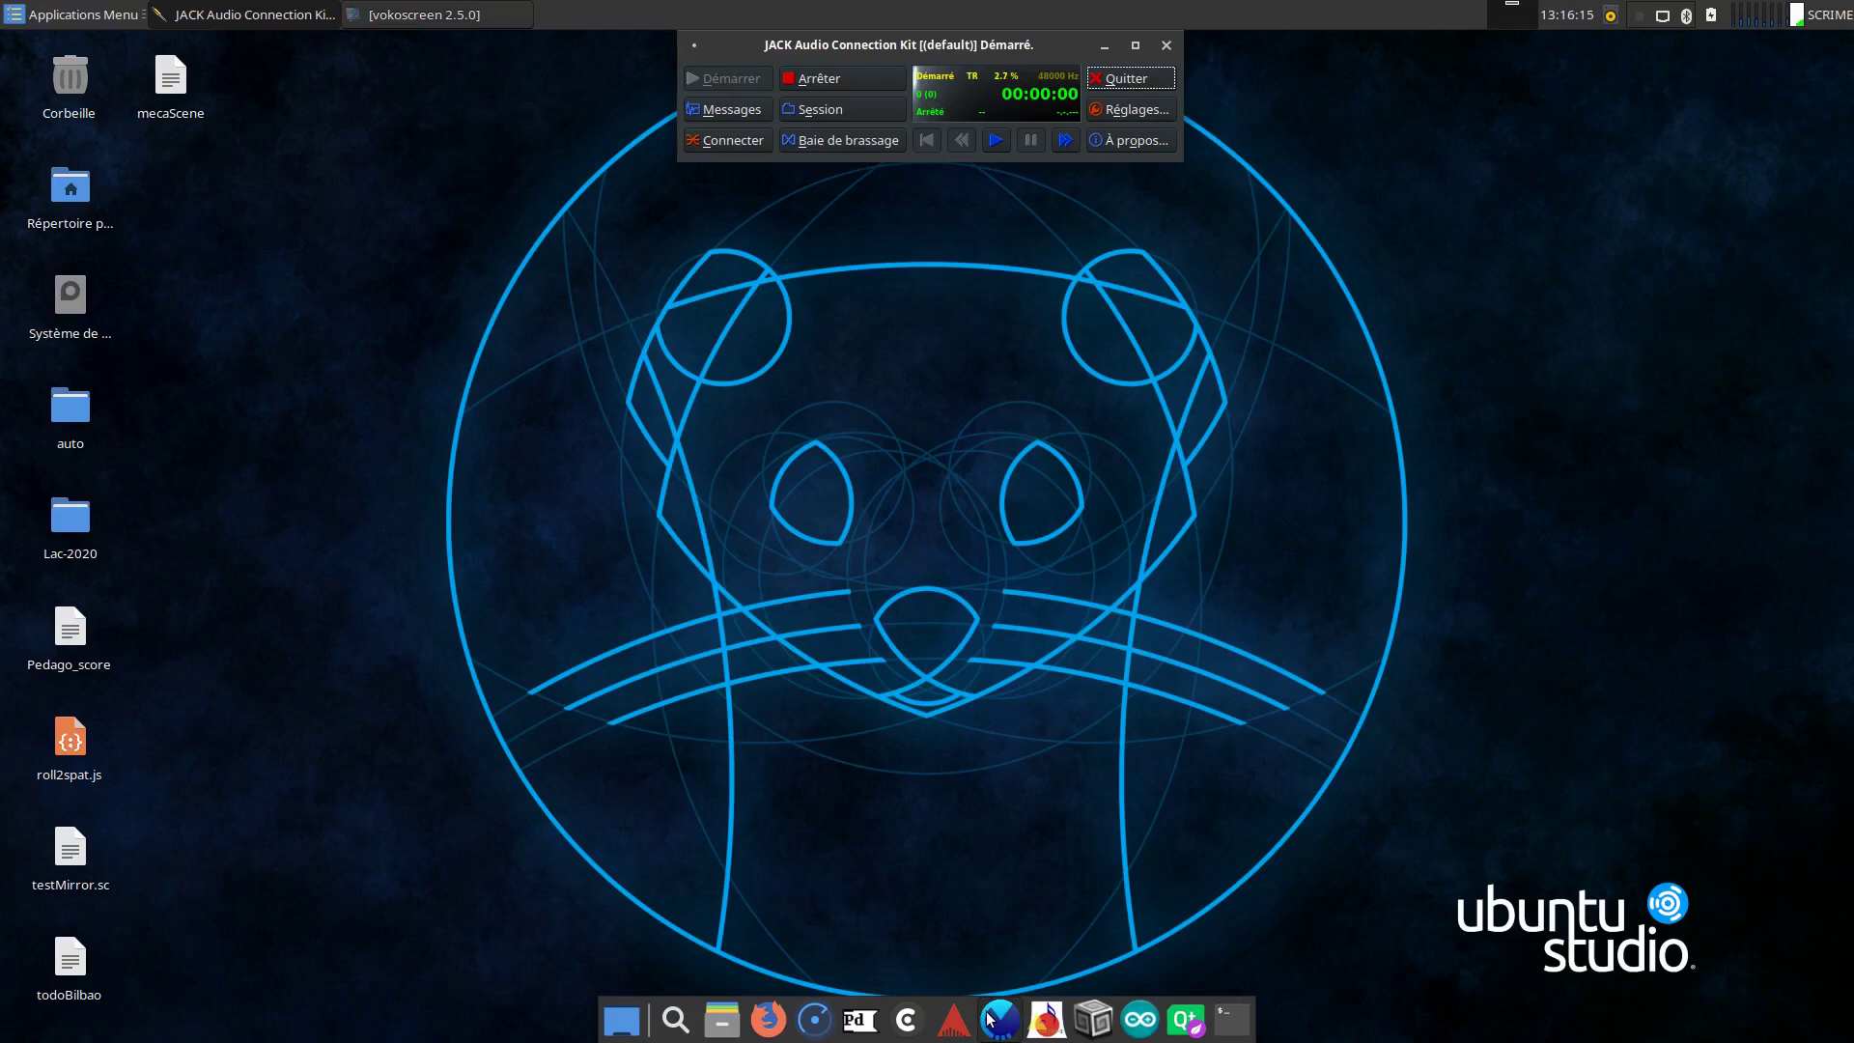
Launch ossia score, dismiss the audio error, and set the audio driver to JACK in the settings.
left_click(990, 1019)
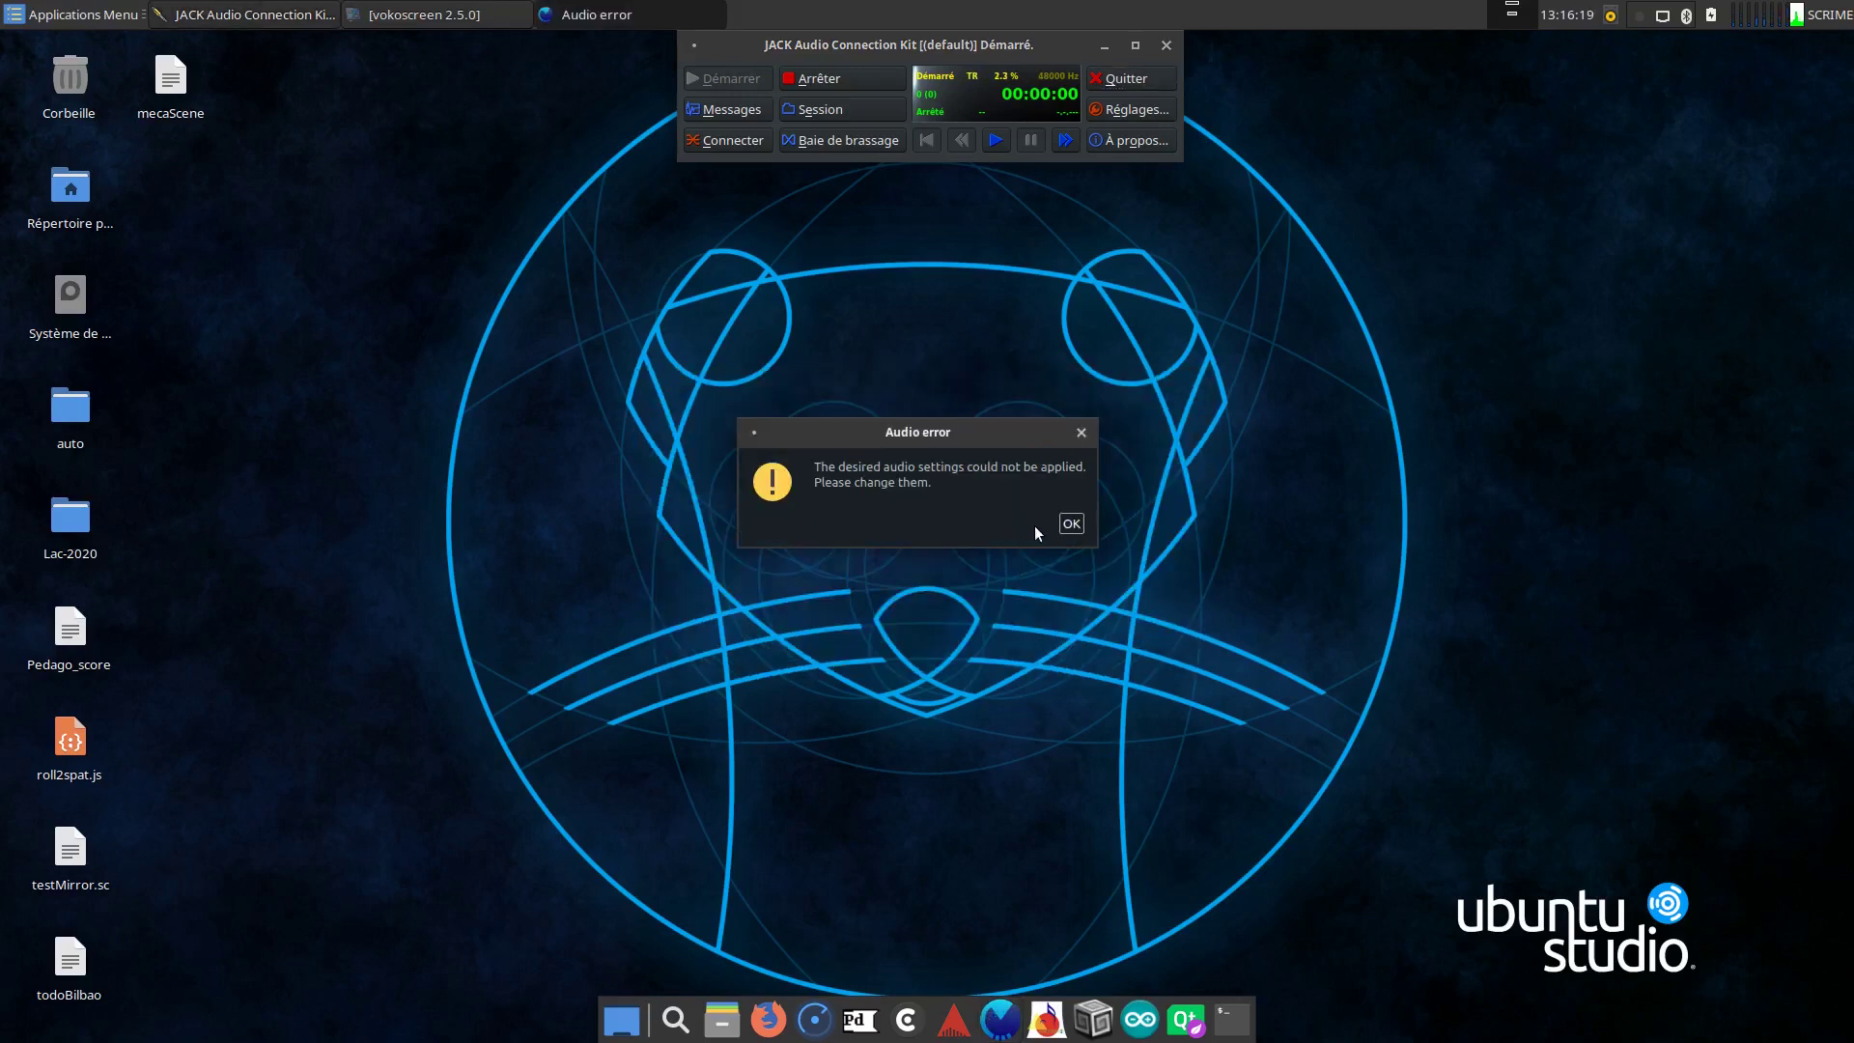
left_click(1072, 525)
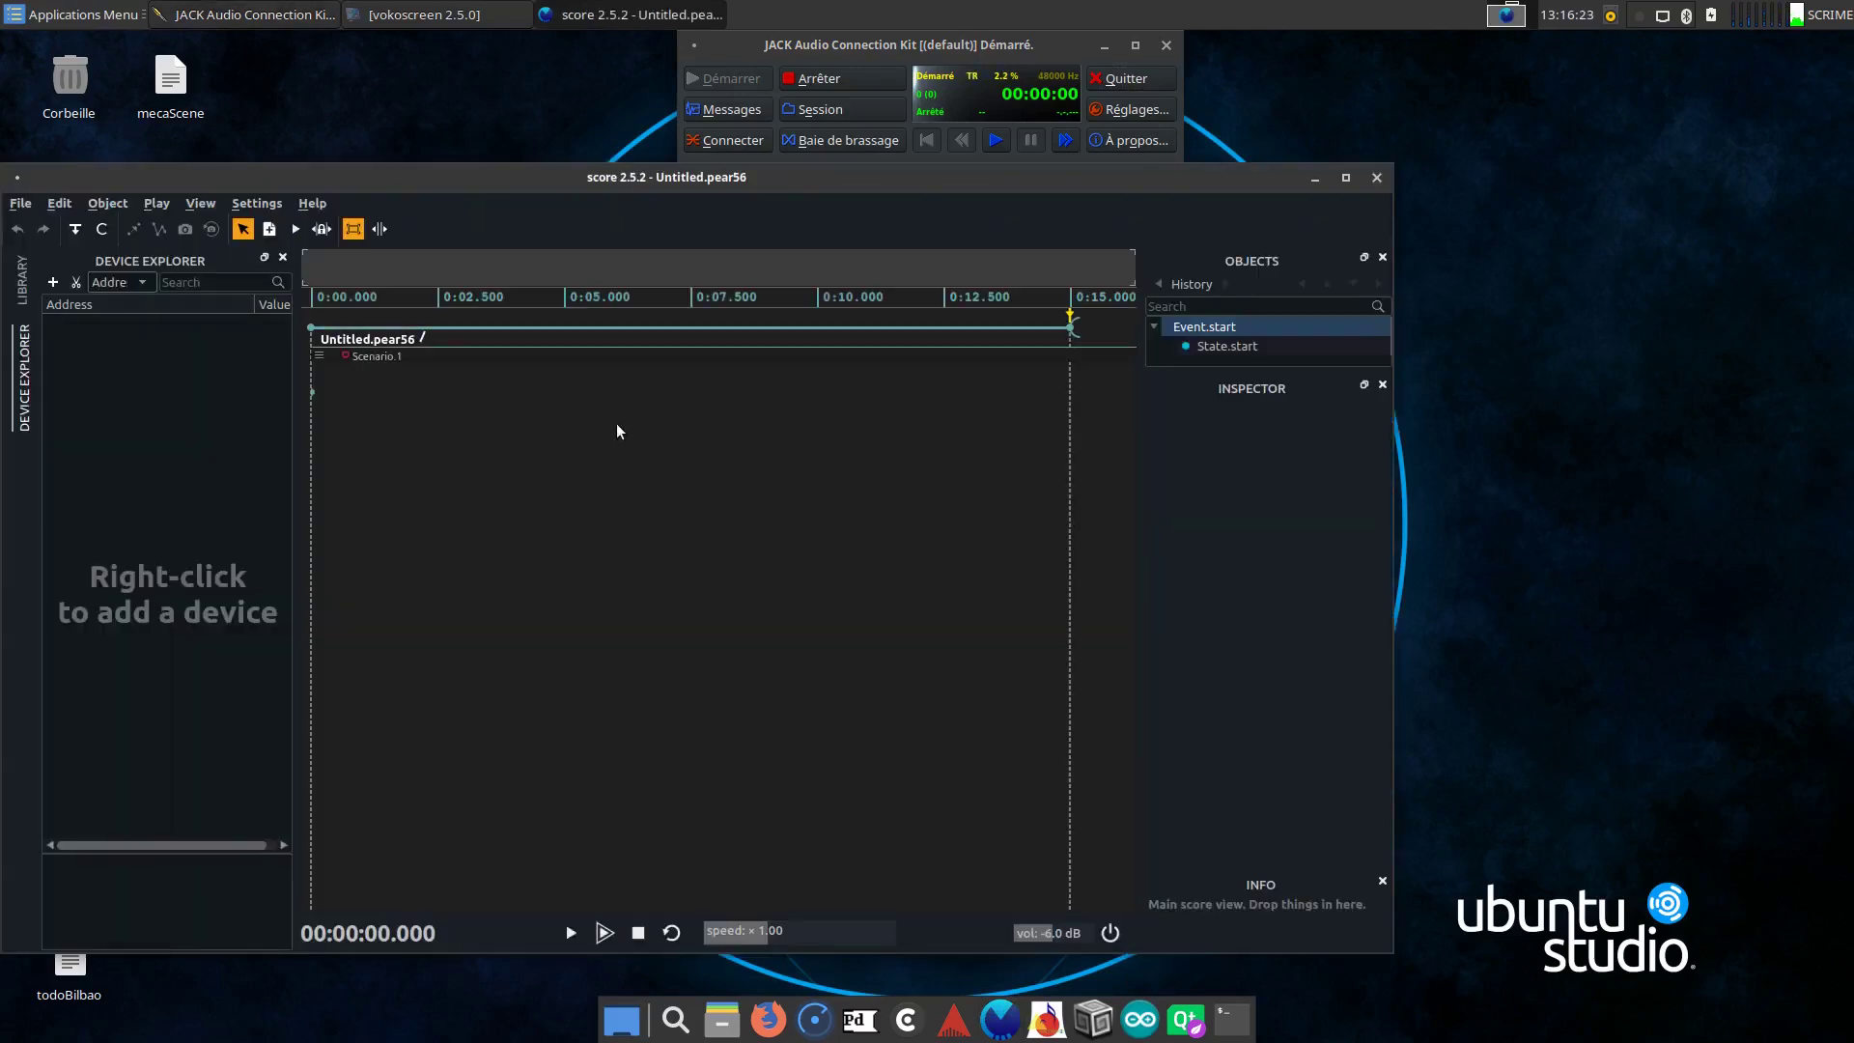
left_click(257, 205)
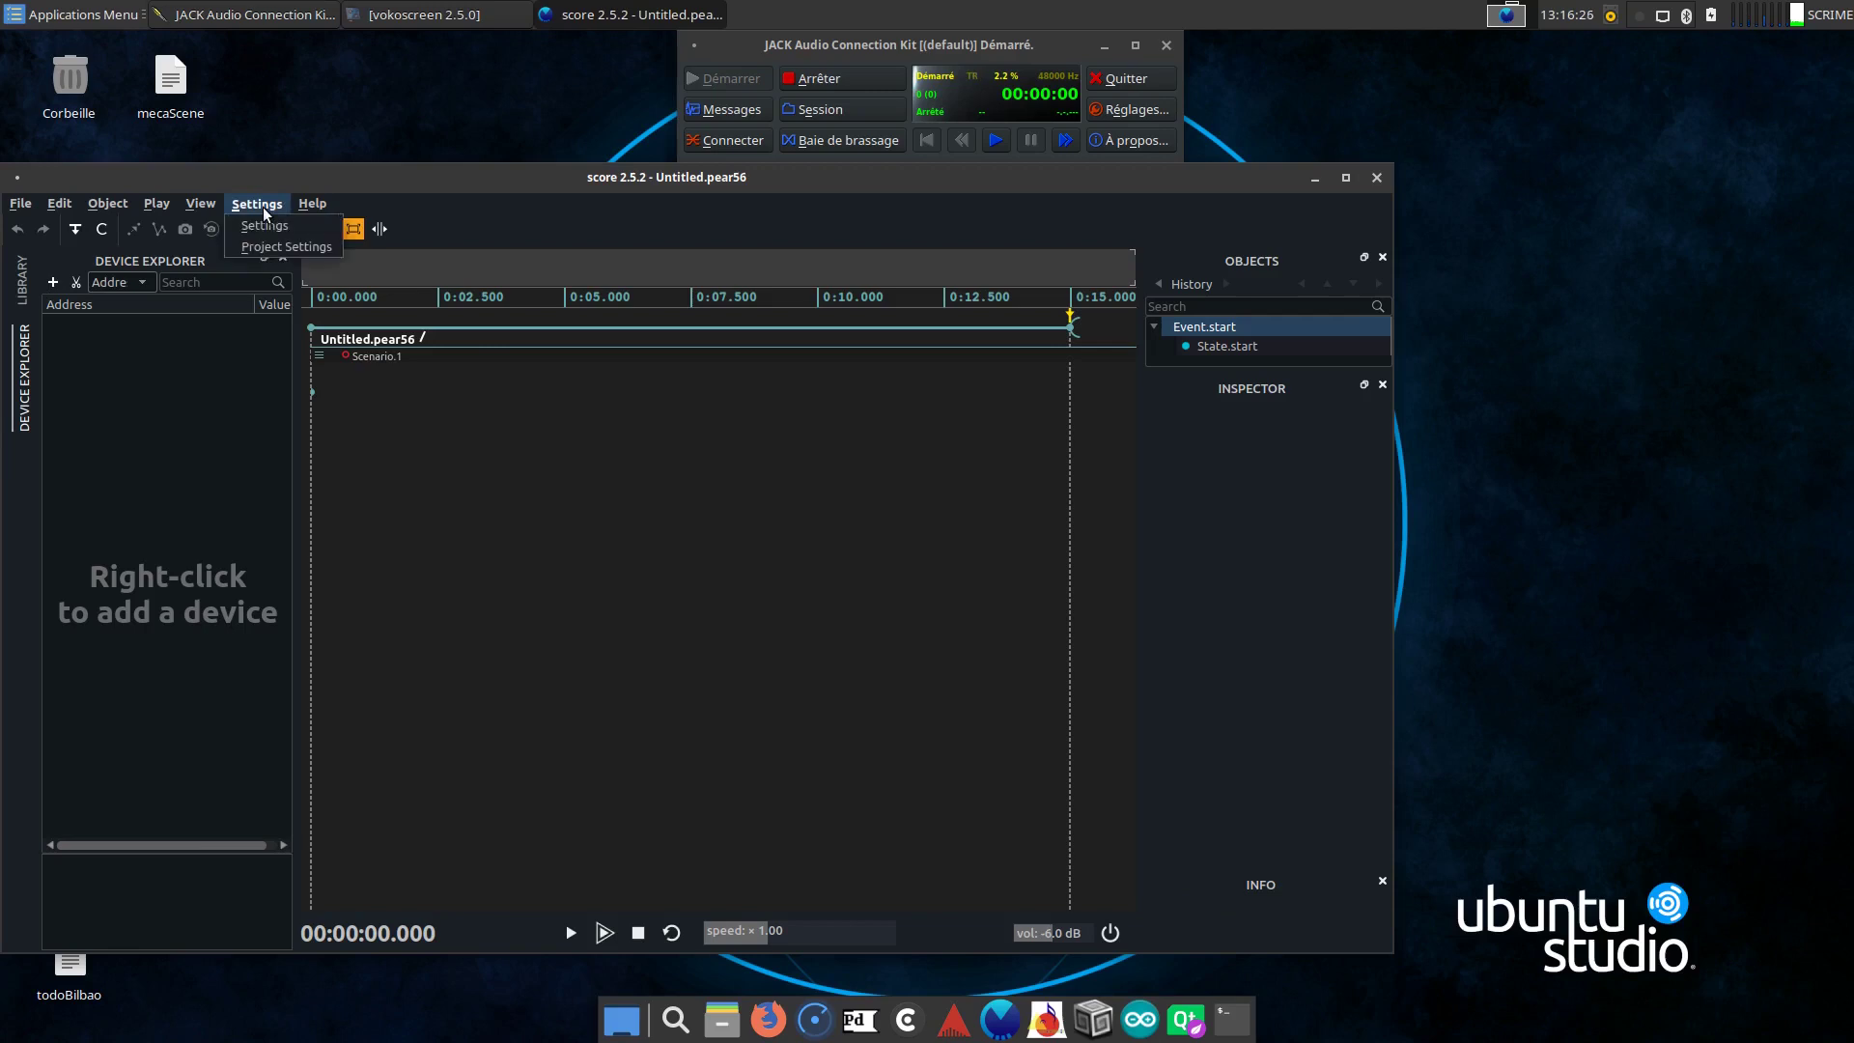
left_click(307, 228)
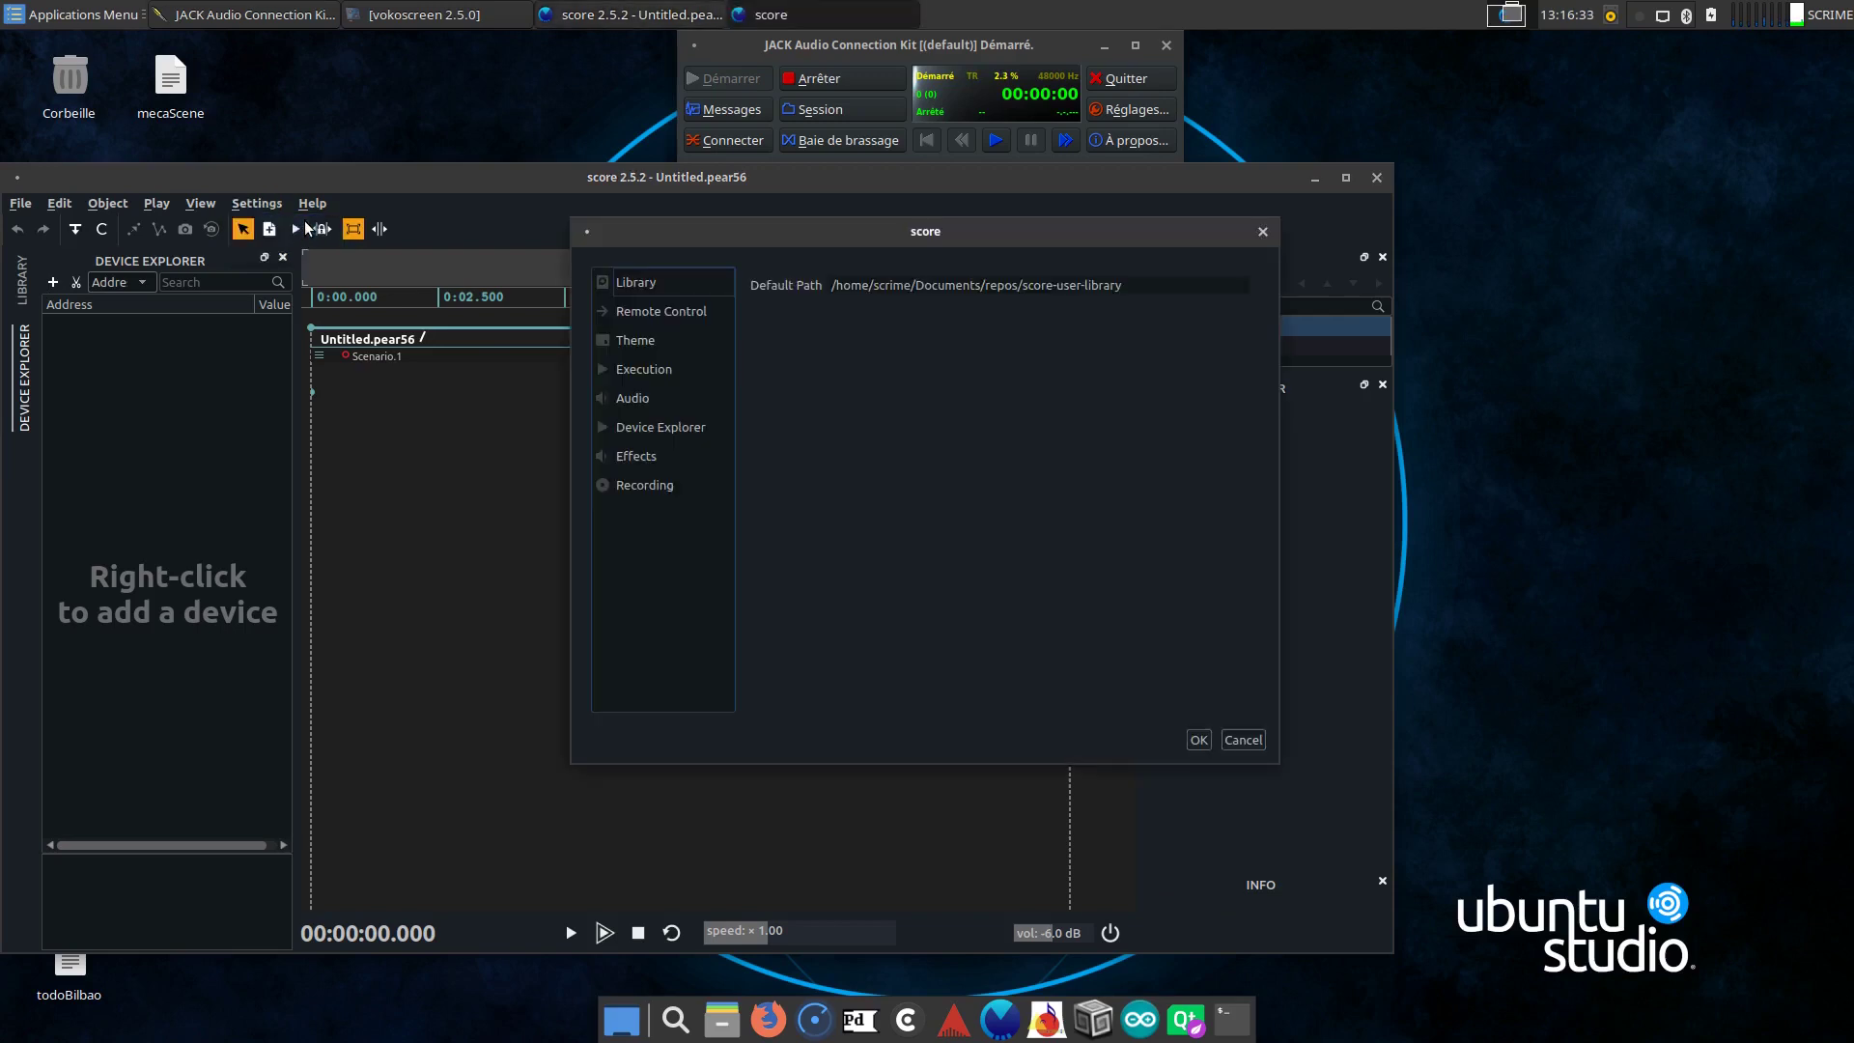
left_click(663, 392)
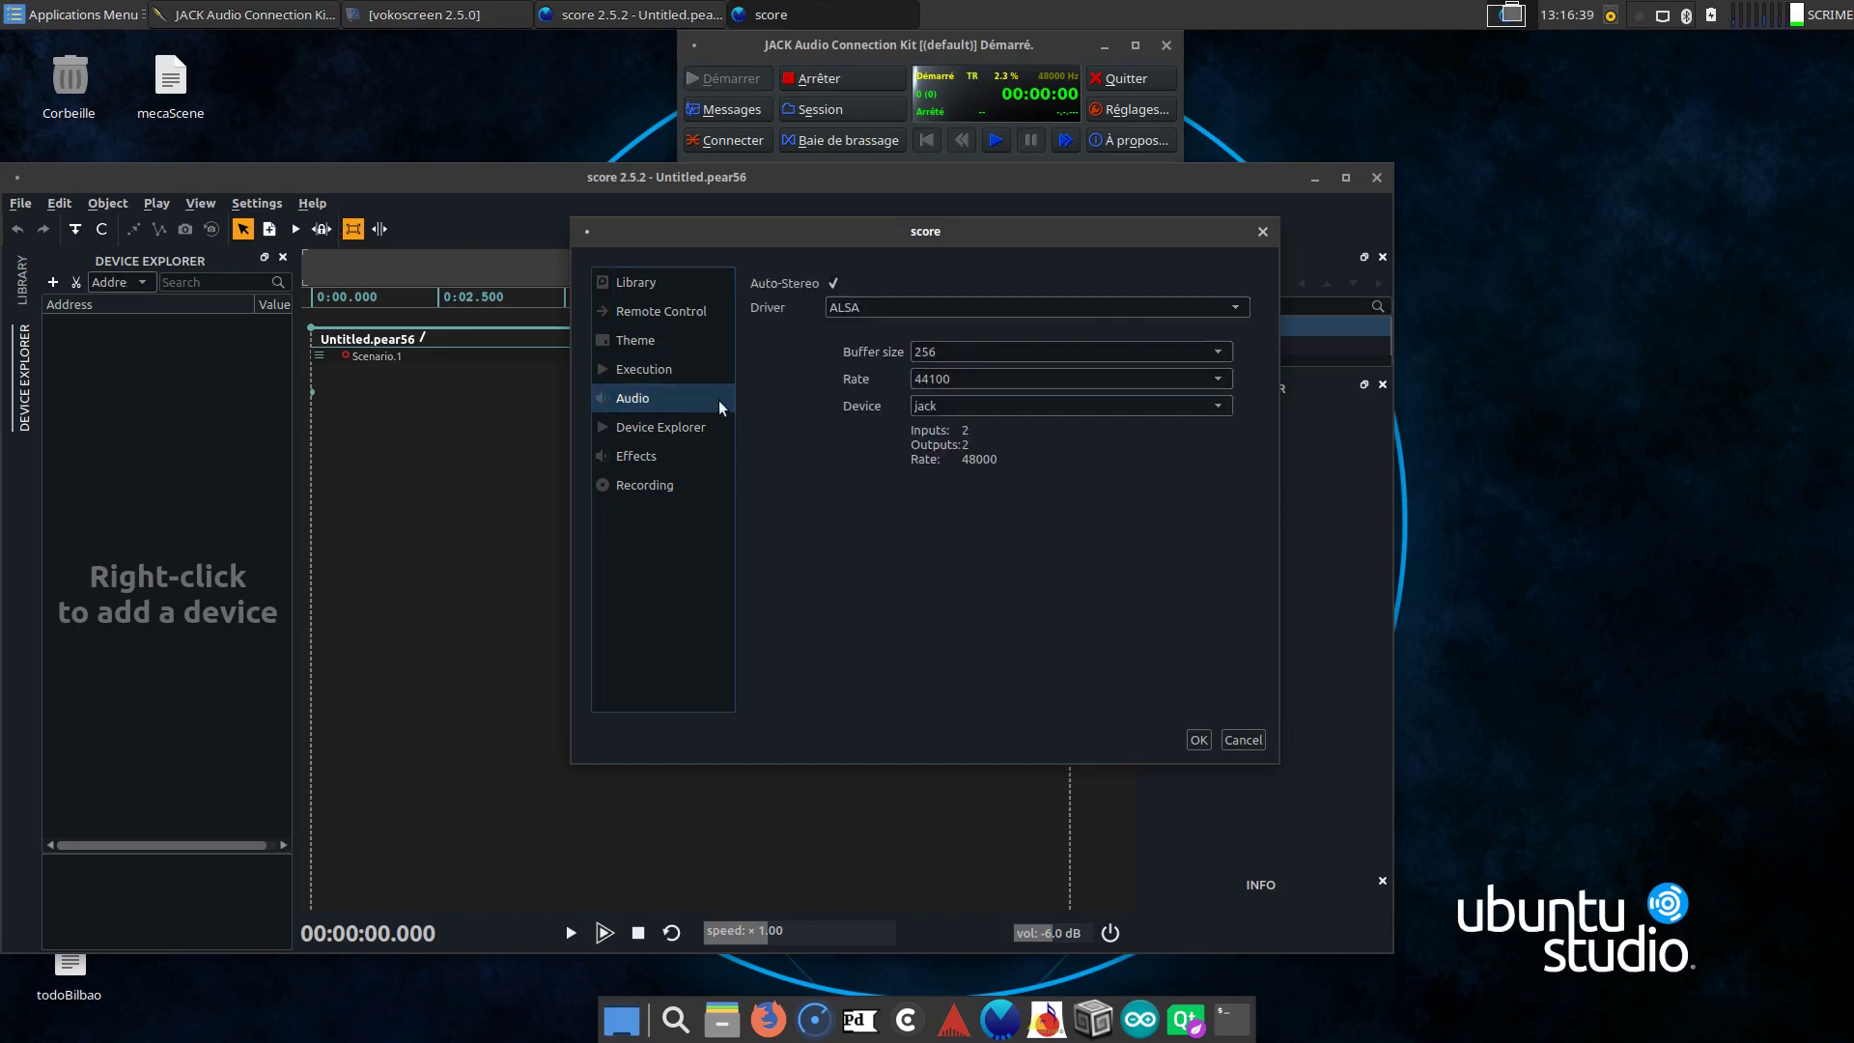
left_click(939, 299)
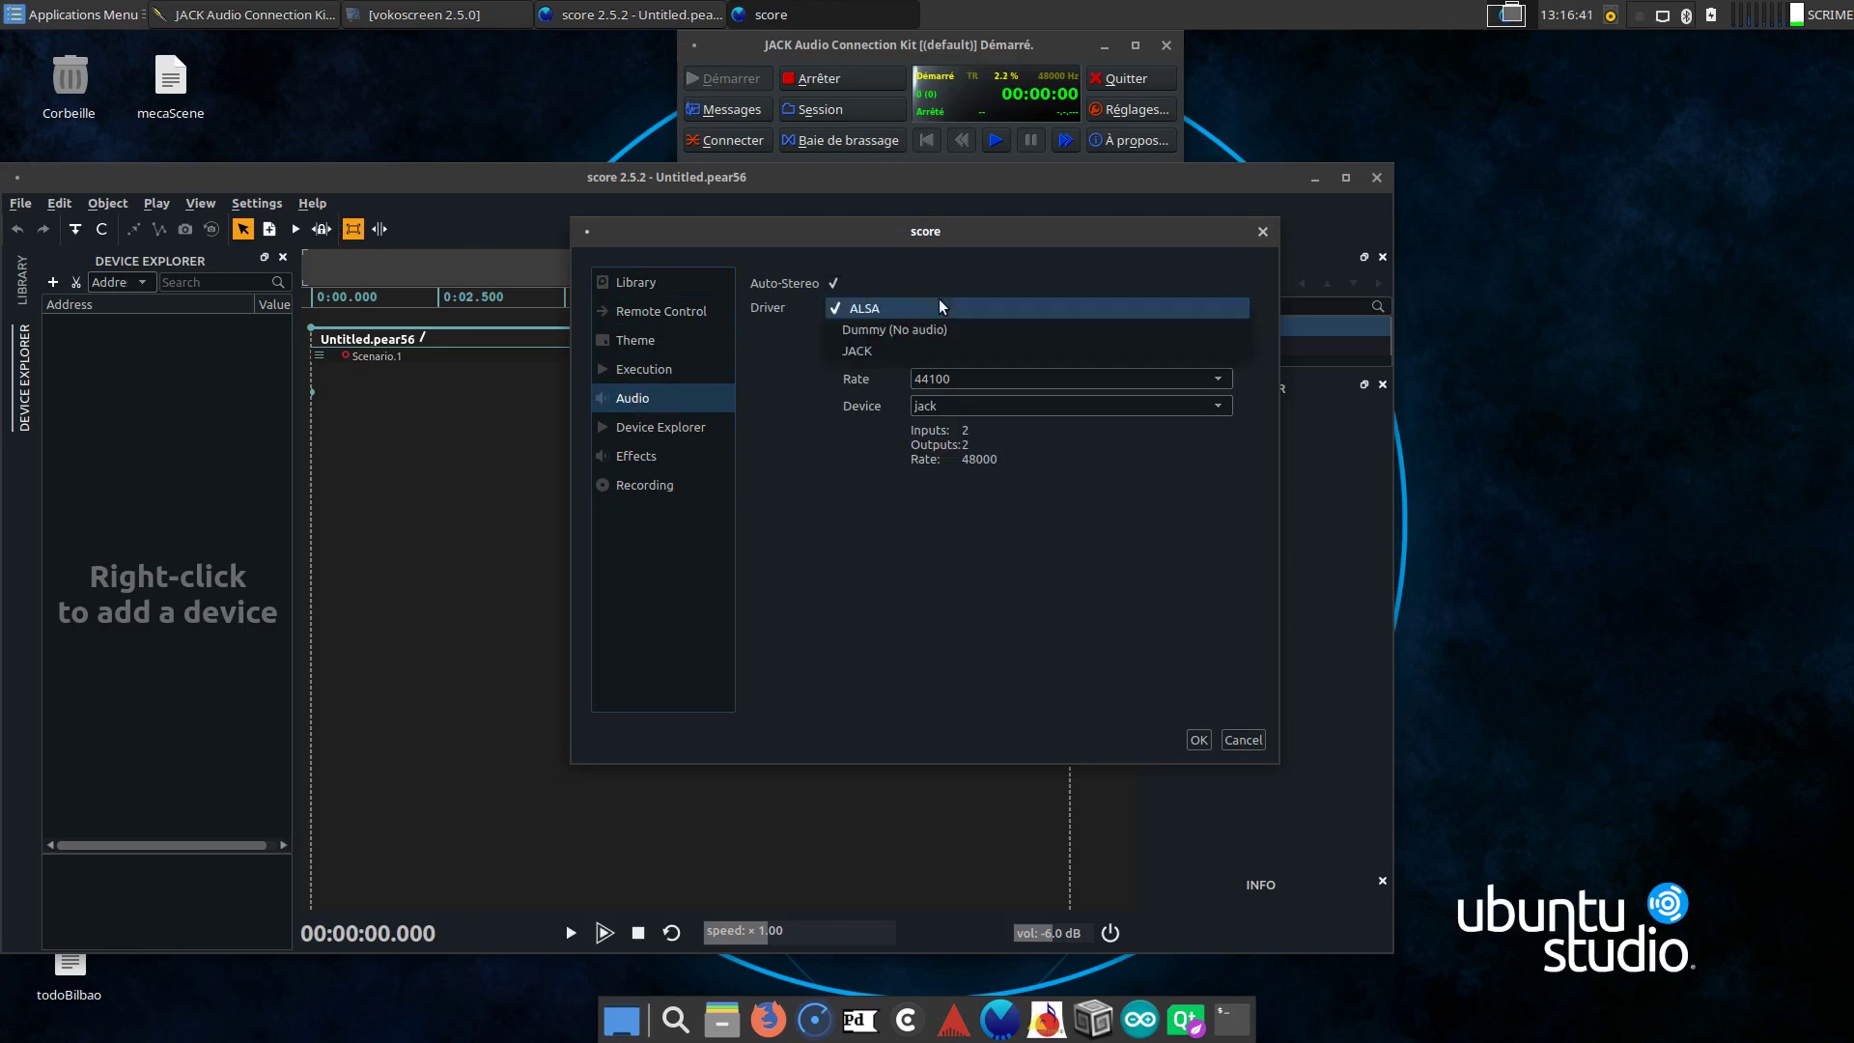
left_click(947, 350)
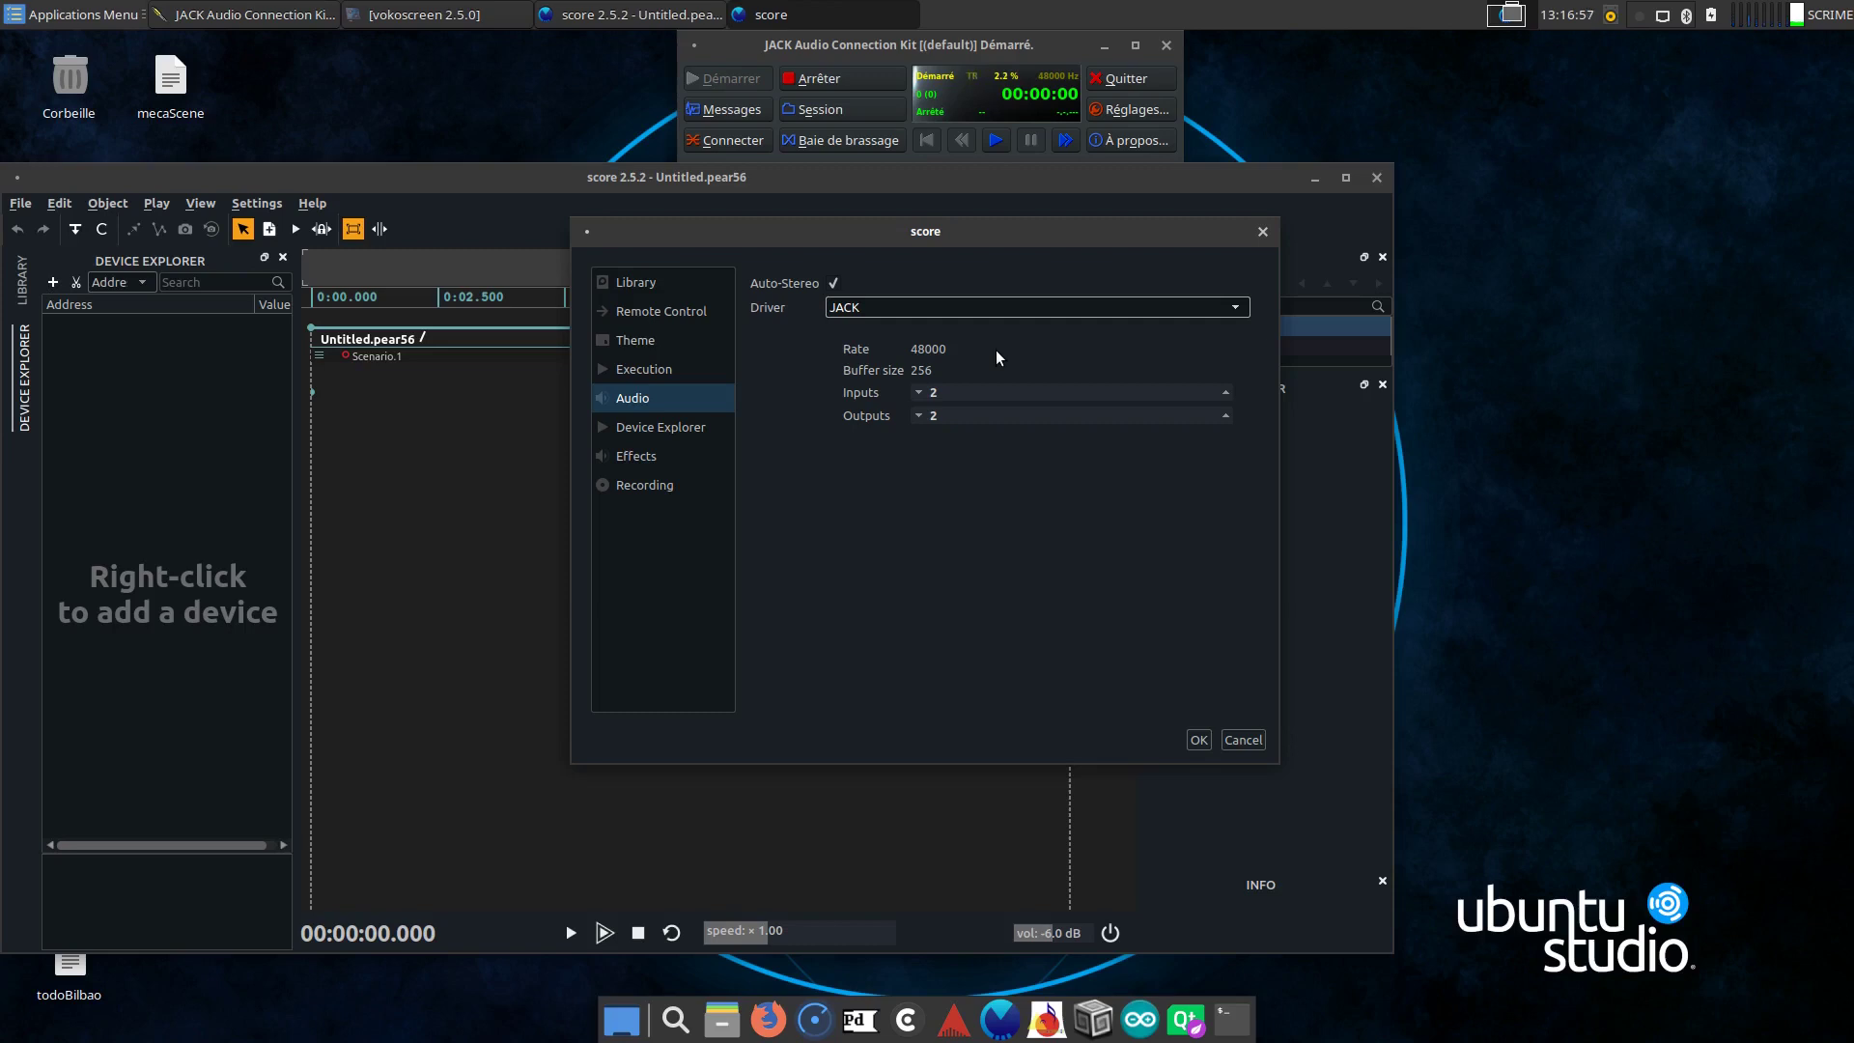
Review the execution settings and the library's default path ending in score-user-library, and apply the settings.
left_click(697, 369)
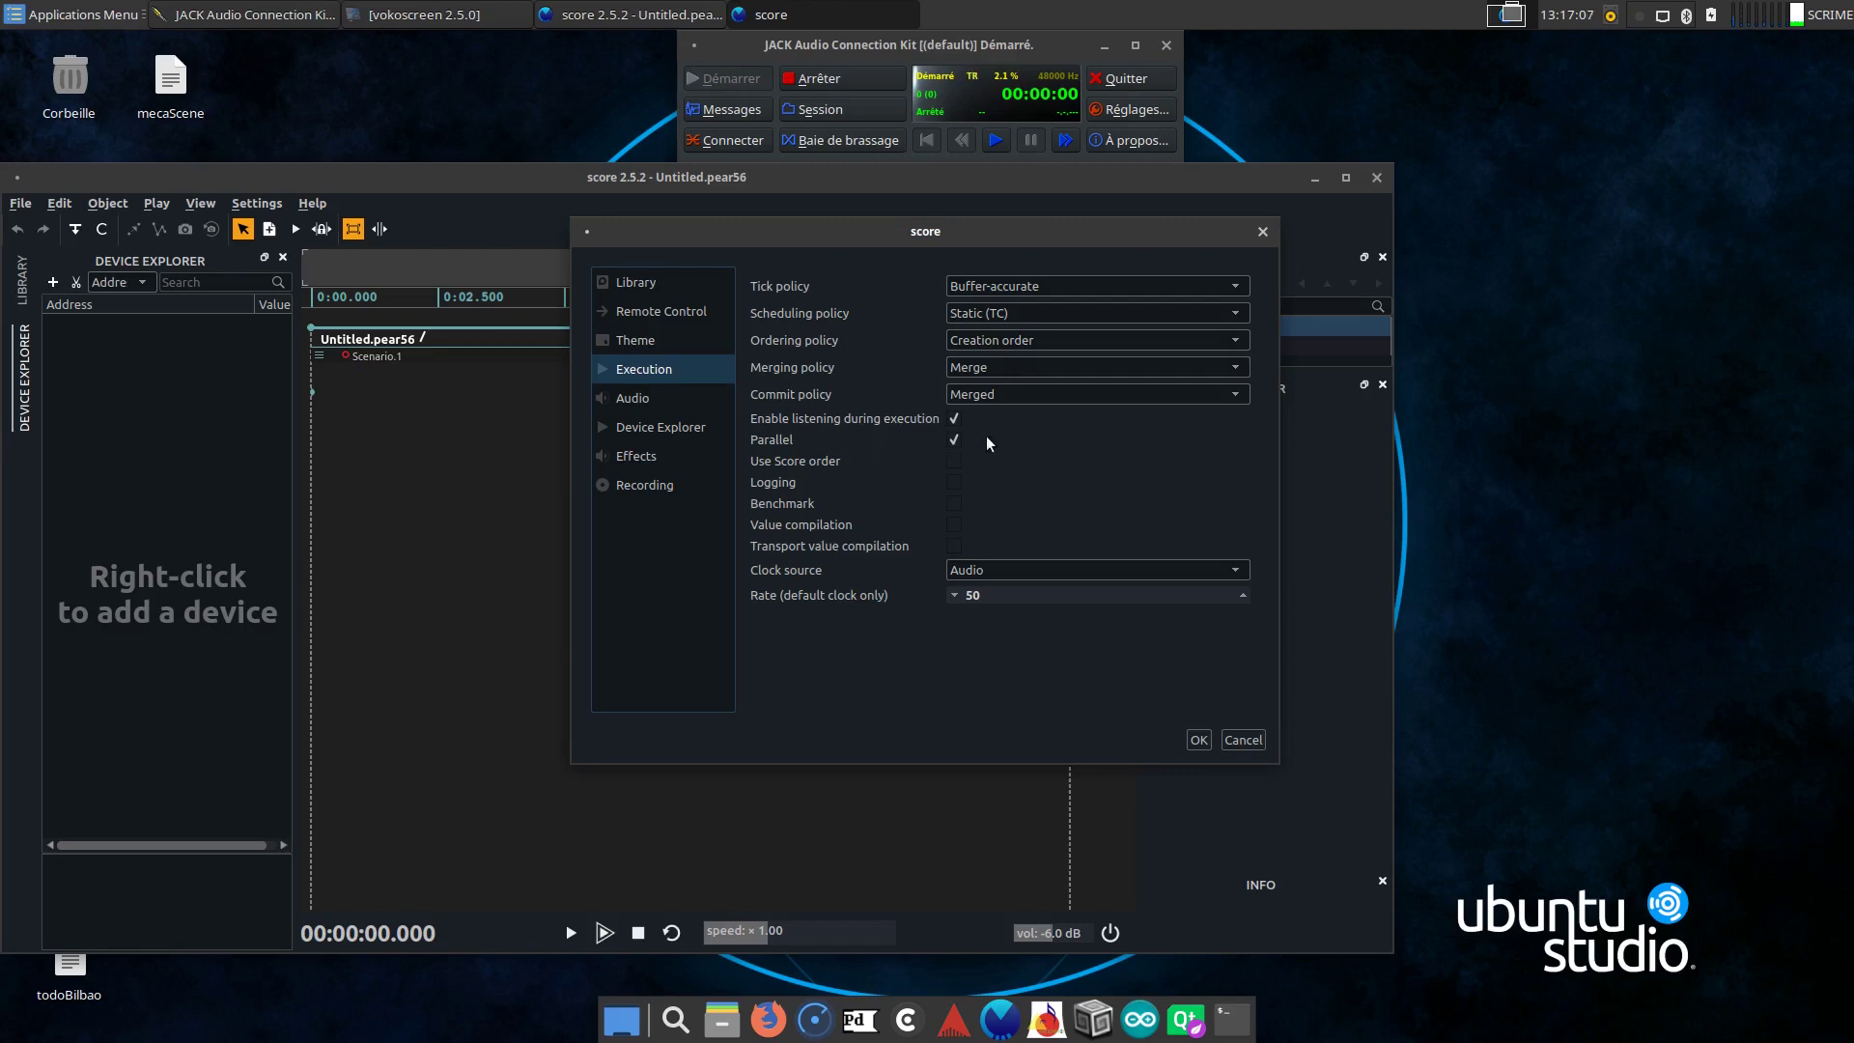
left_click(680, 282)
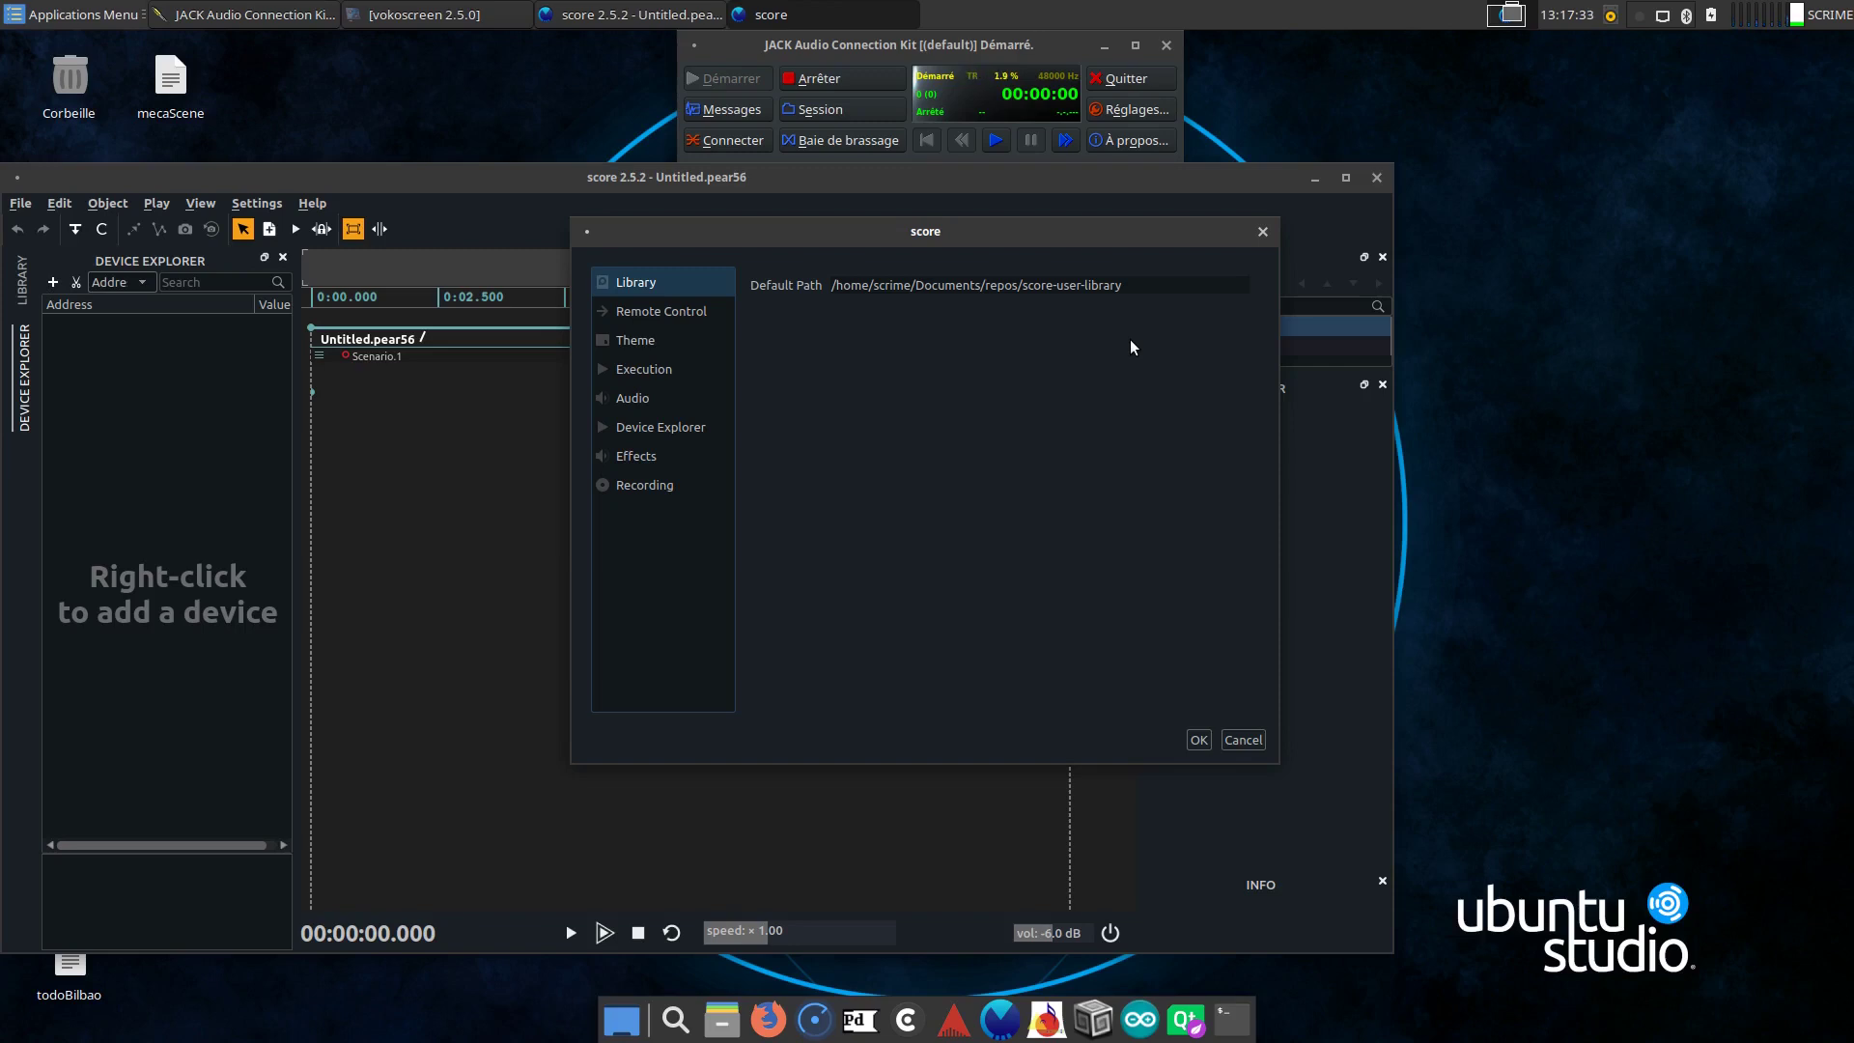
left_click_drag(1130, 292, 1021, 283)
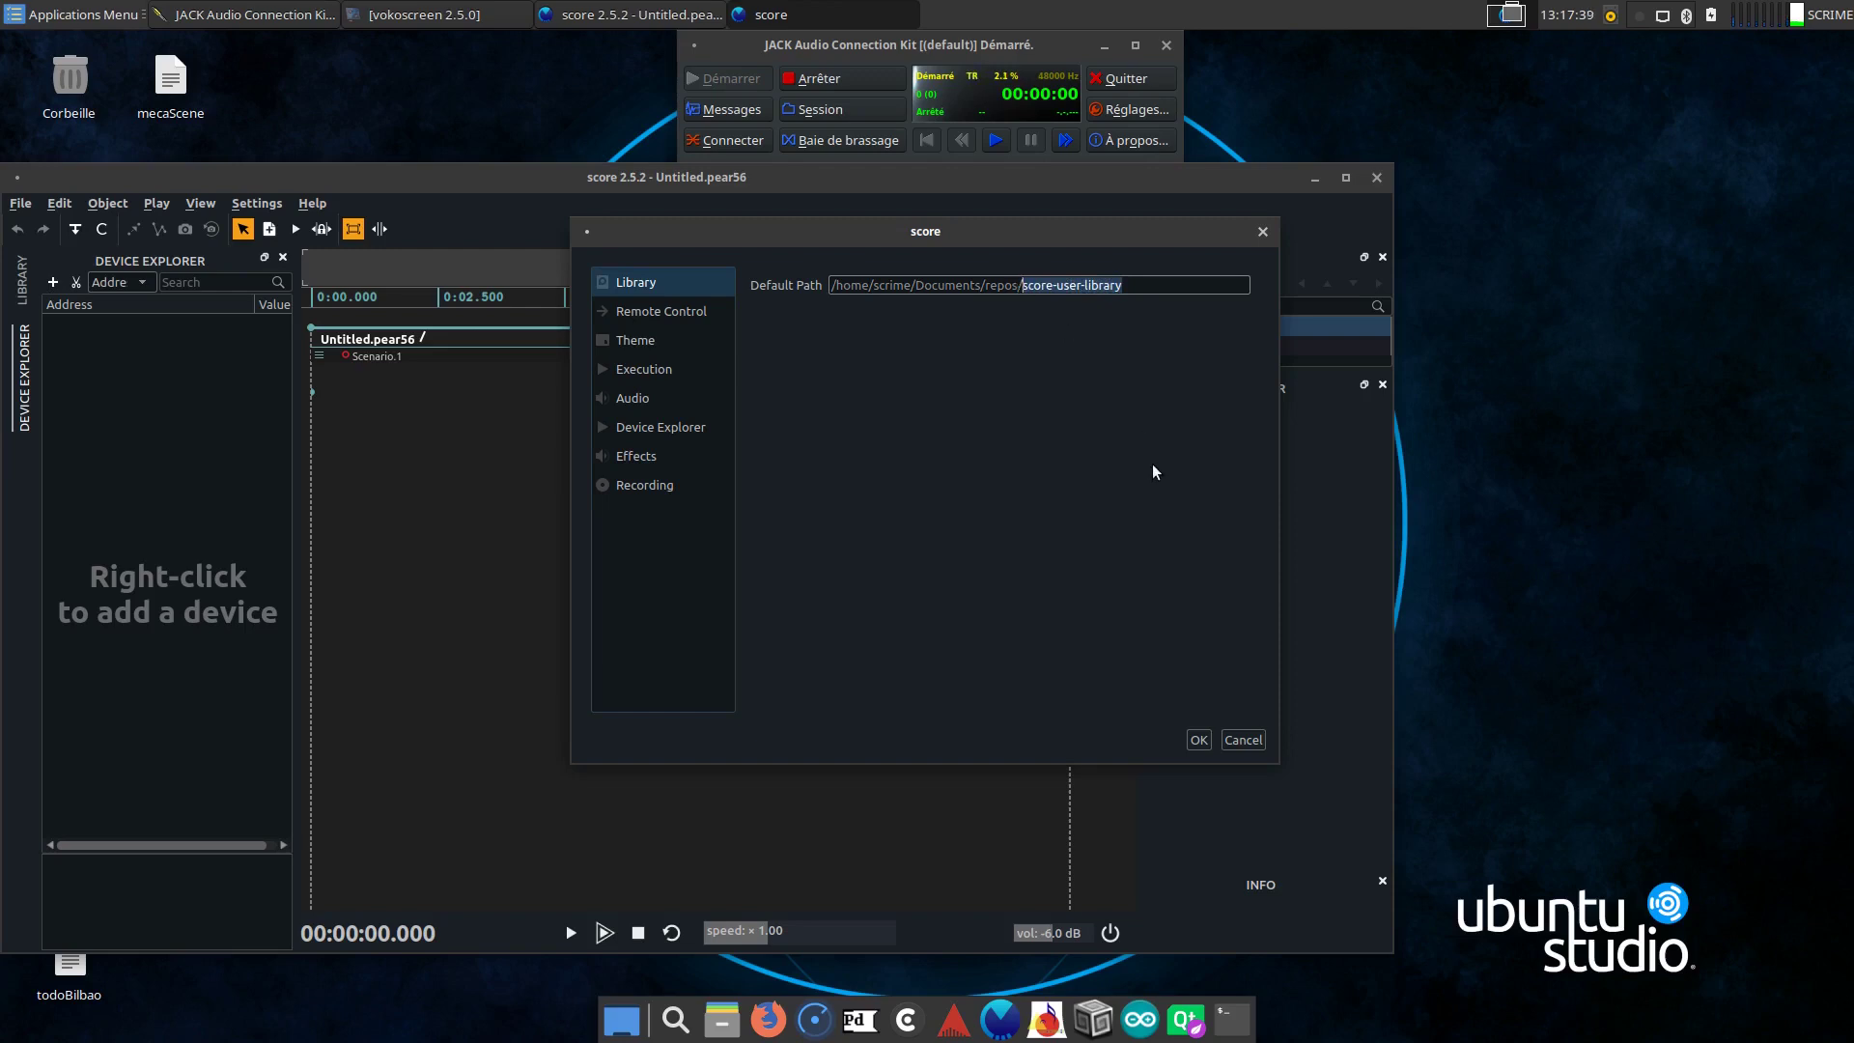
left_click(1199, 740)
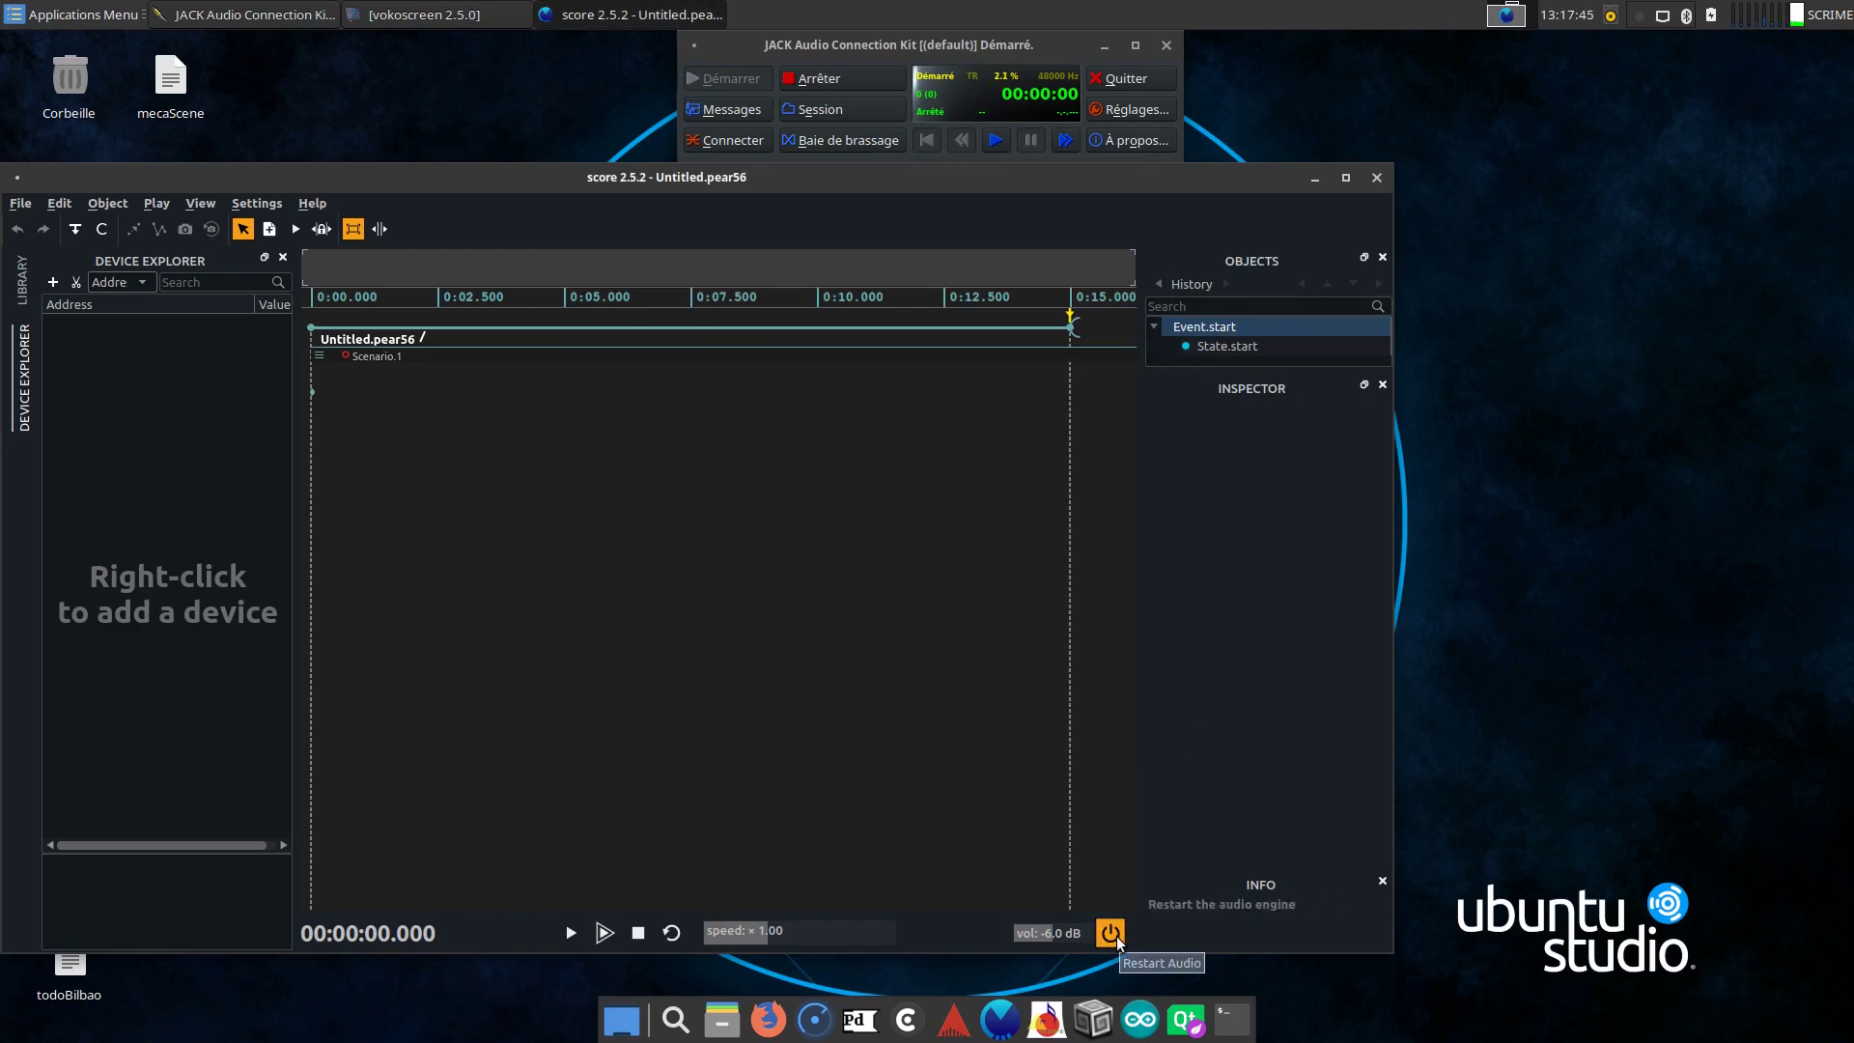
Play the empty score to test the audio engine and stop it again.
left_click(705, 696)
left_click(570, 933)
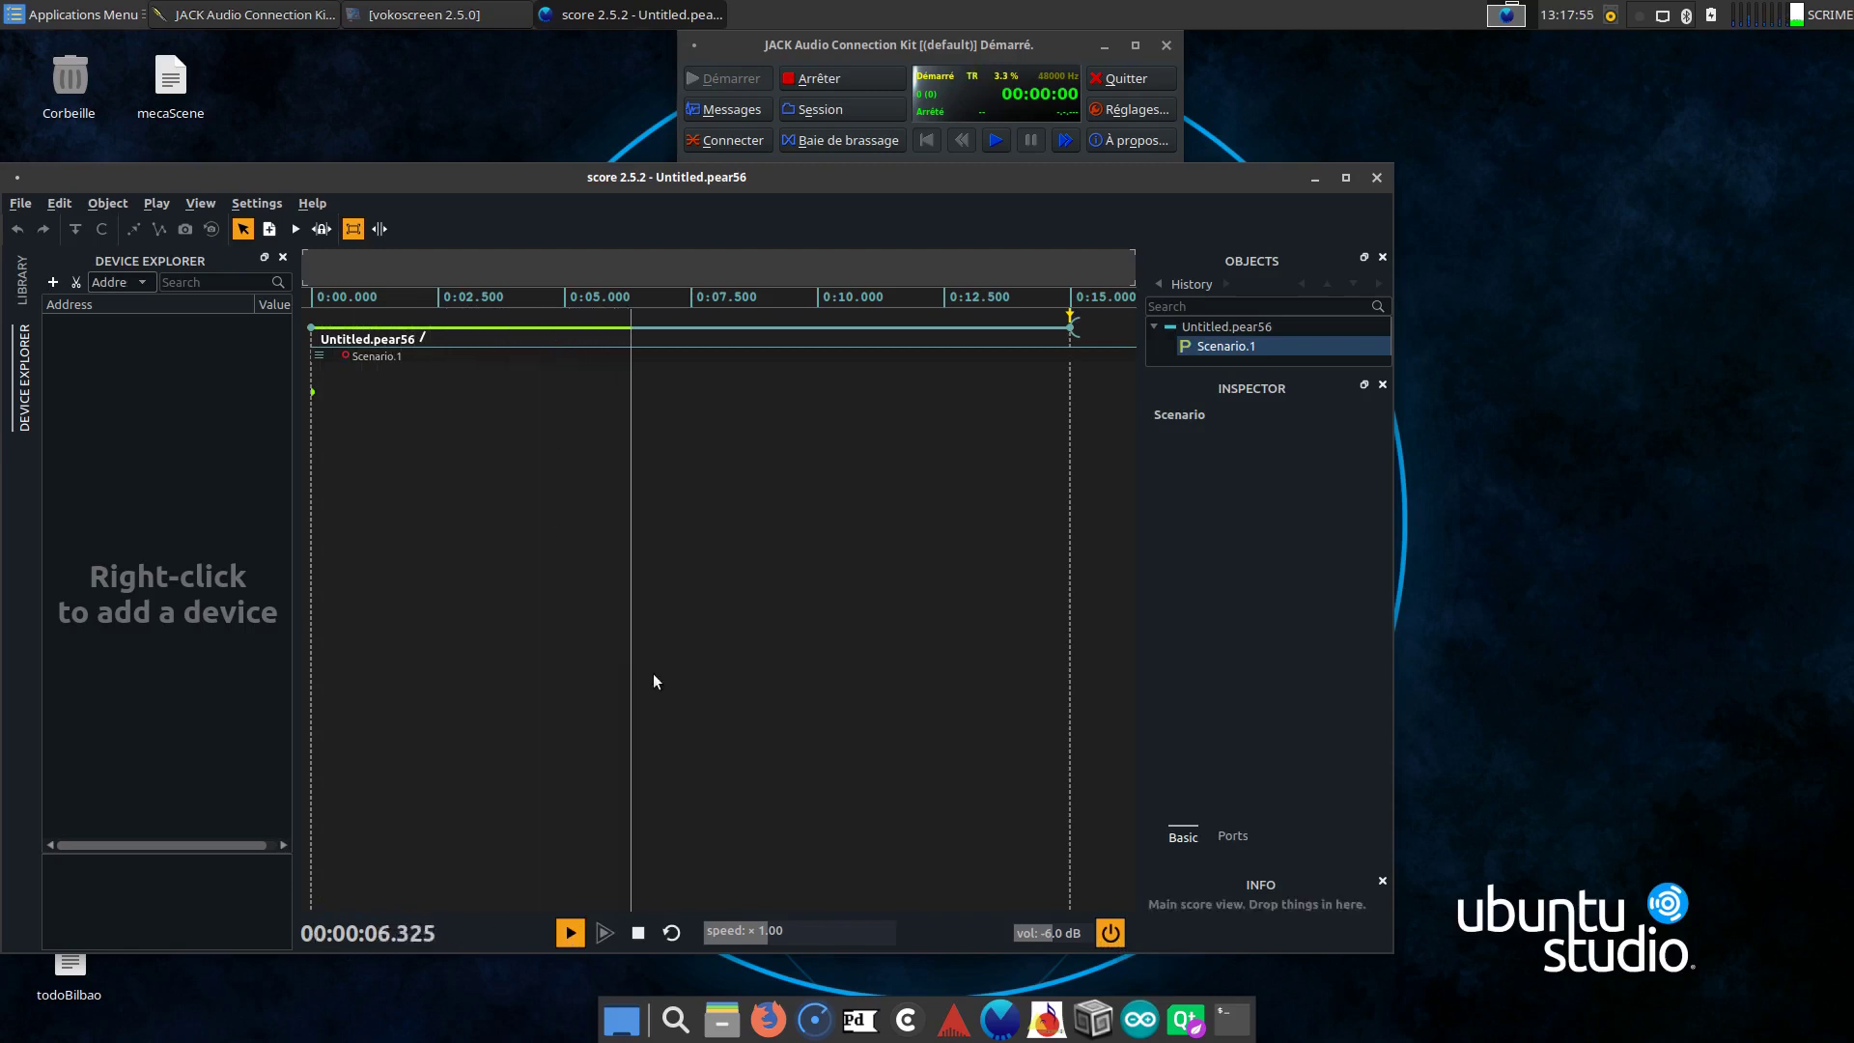
left_click(637, 933)
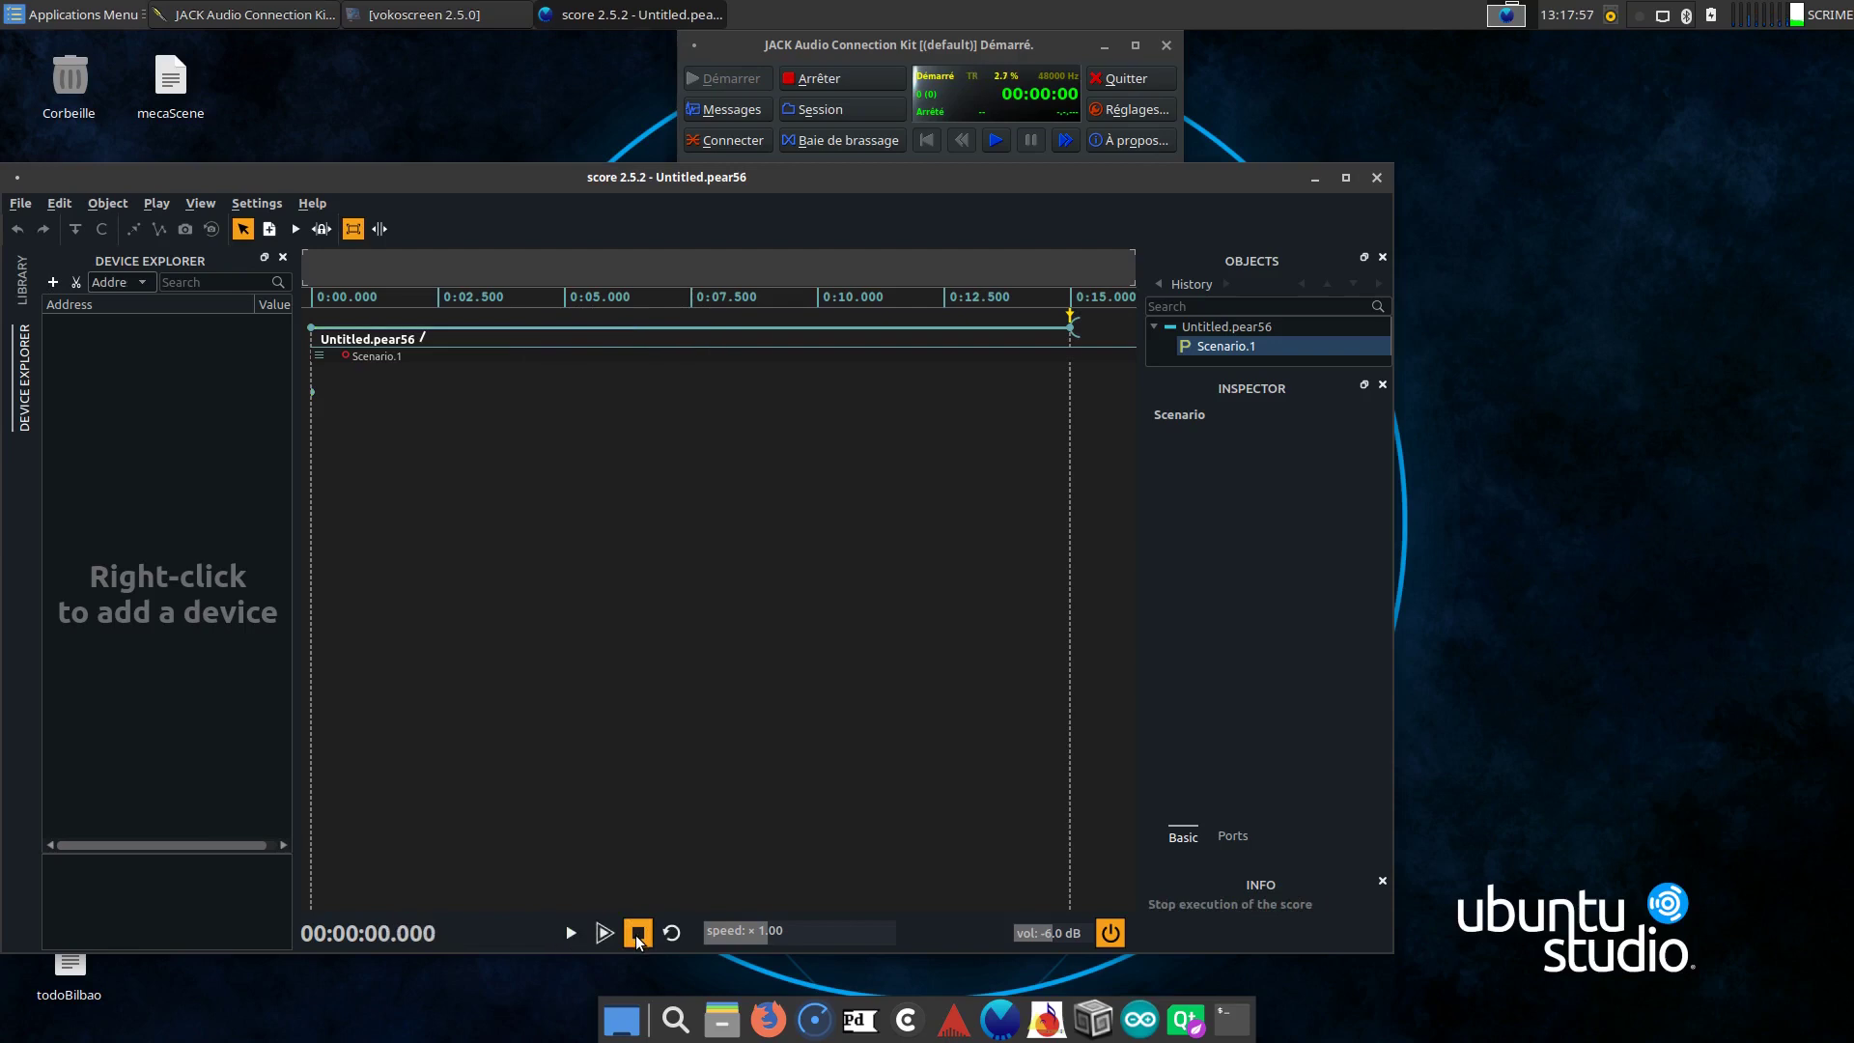
Browse the system library's serial devices and its preset folders.
left_click(21, 282)
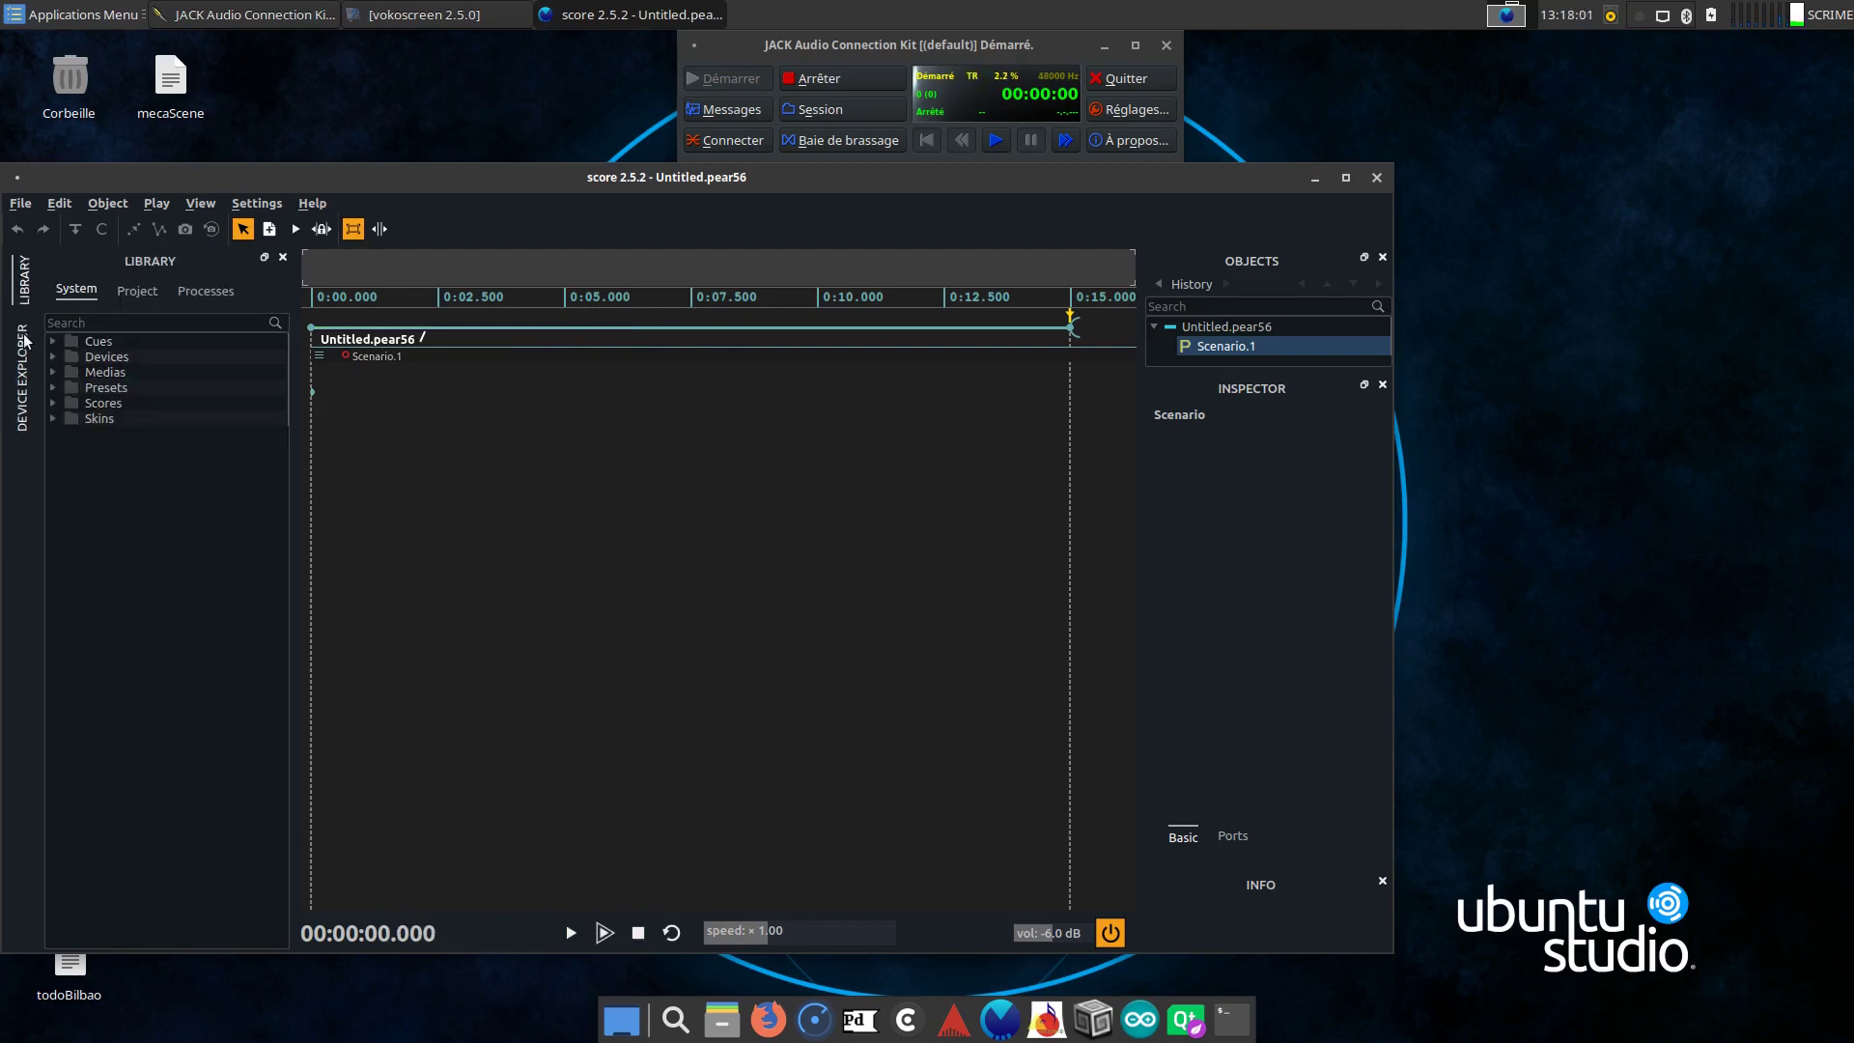
left_click(53, 356)
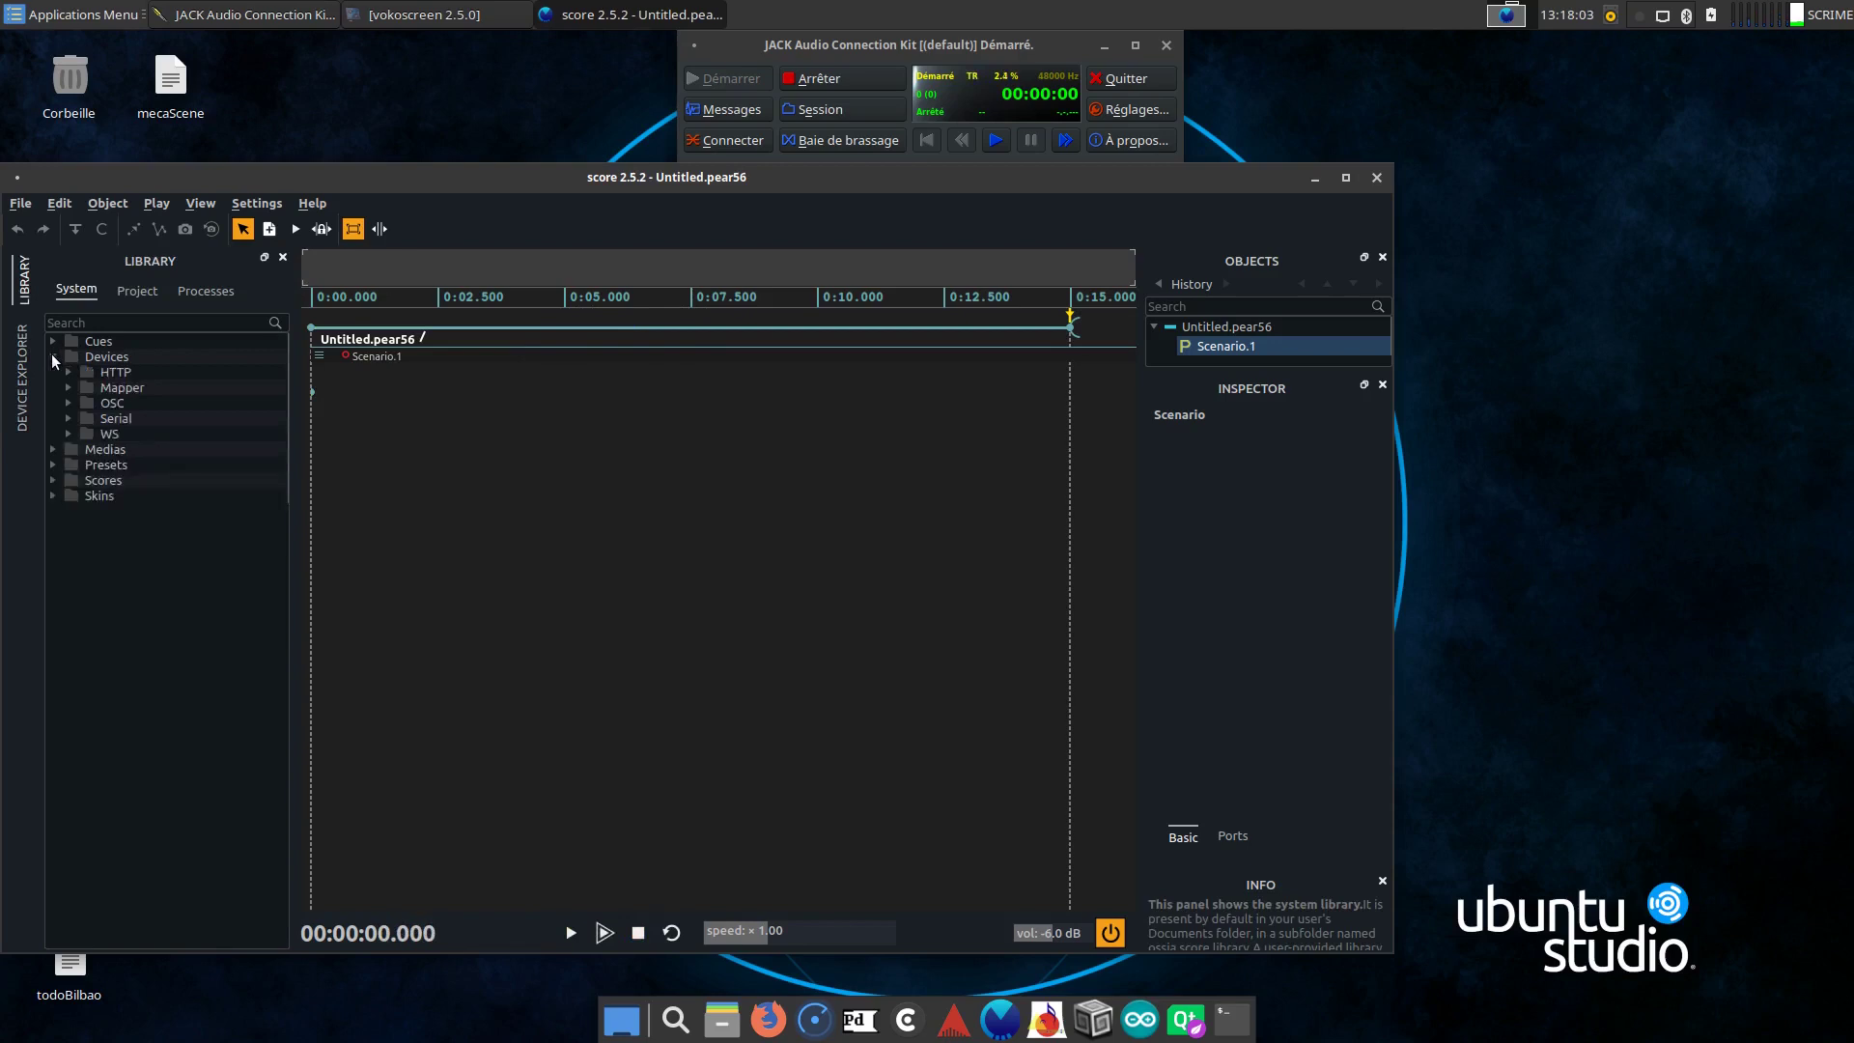
left_click(68, 419)
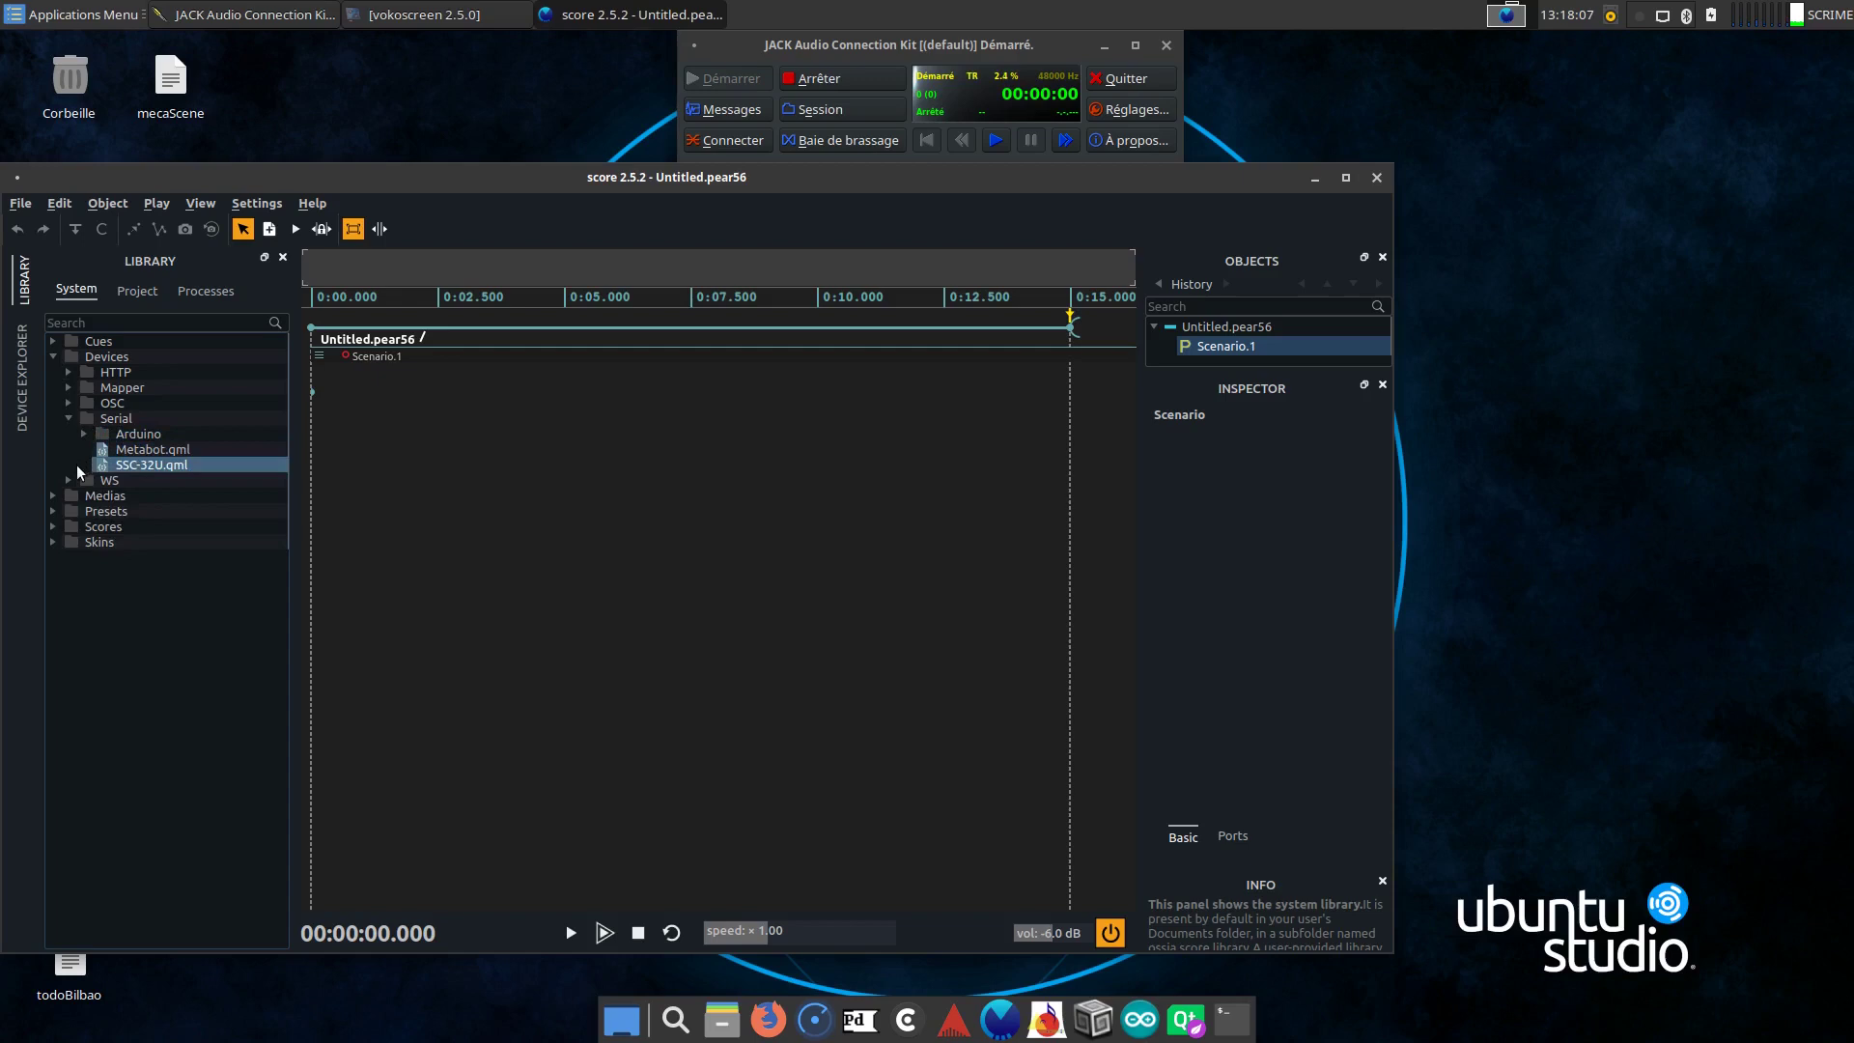
left_click(51, 512)
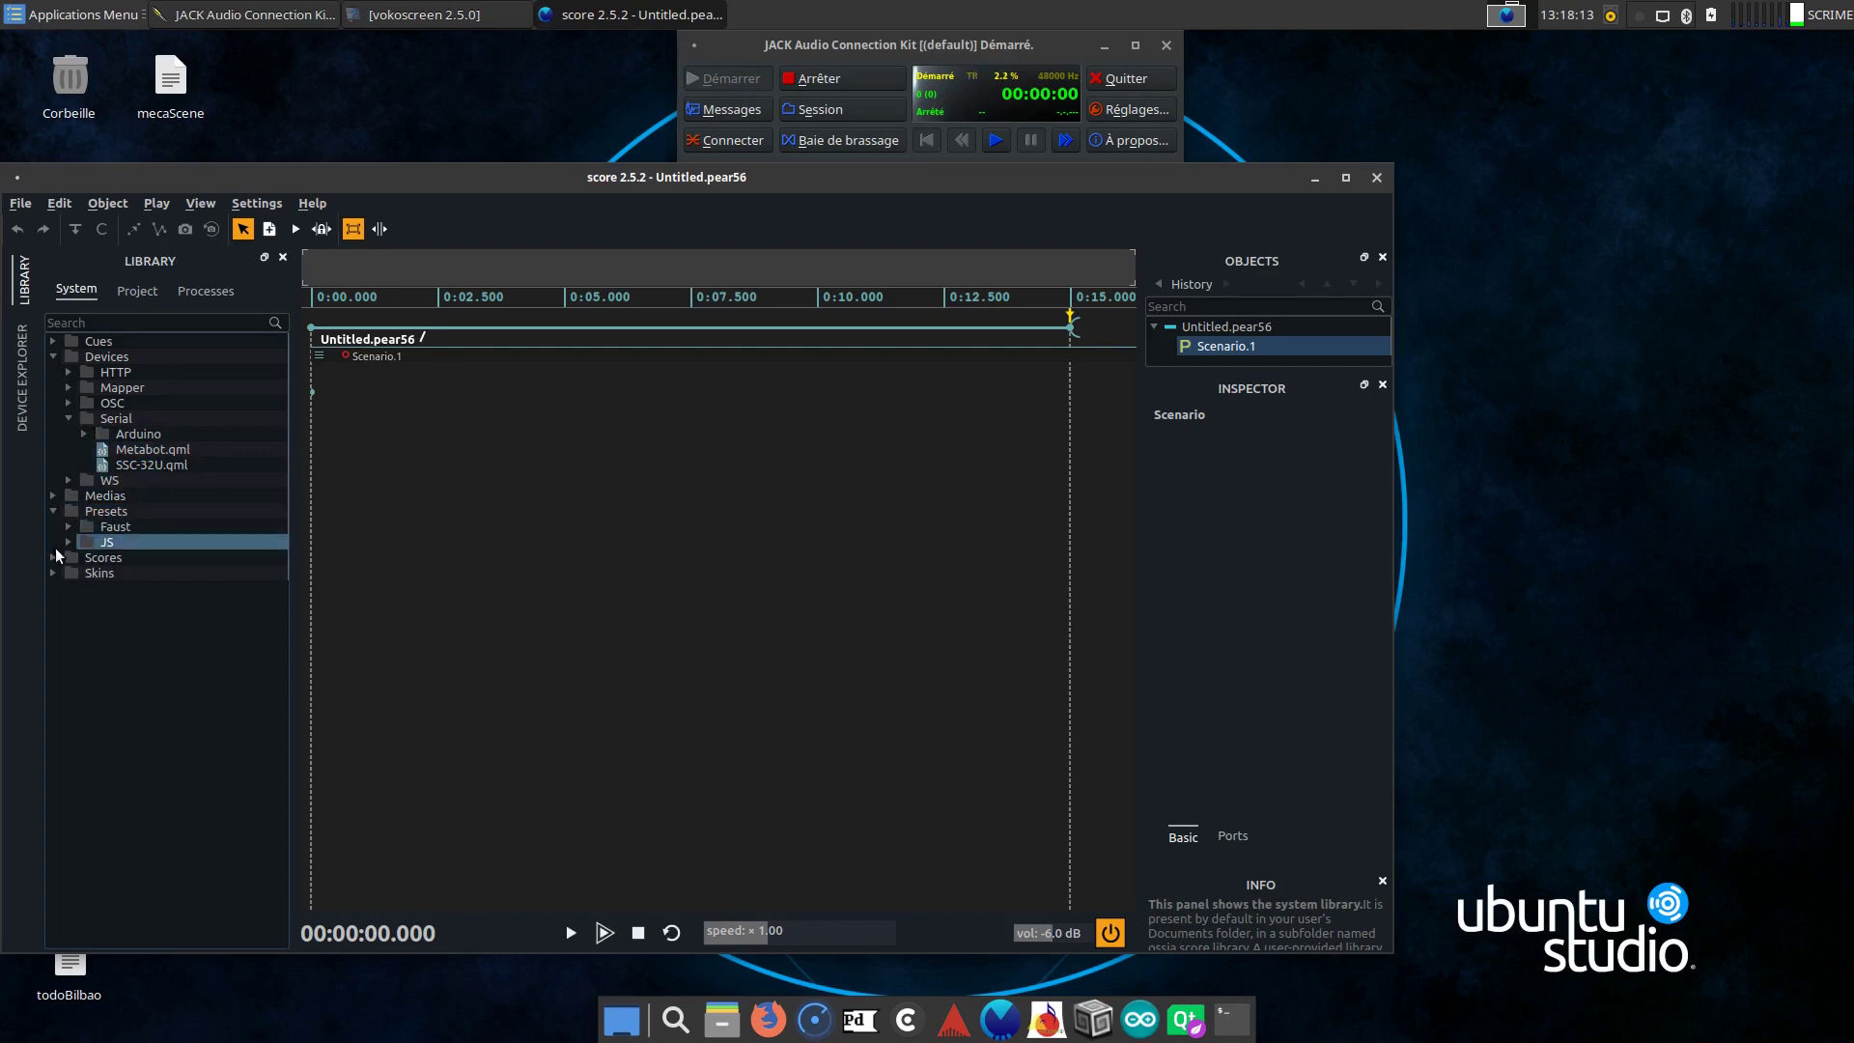
Open triggers.score from the Structure folder of the library's tutorial scores.
left_click(55, 557)
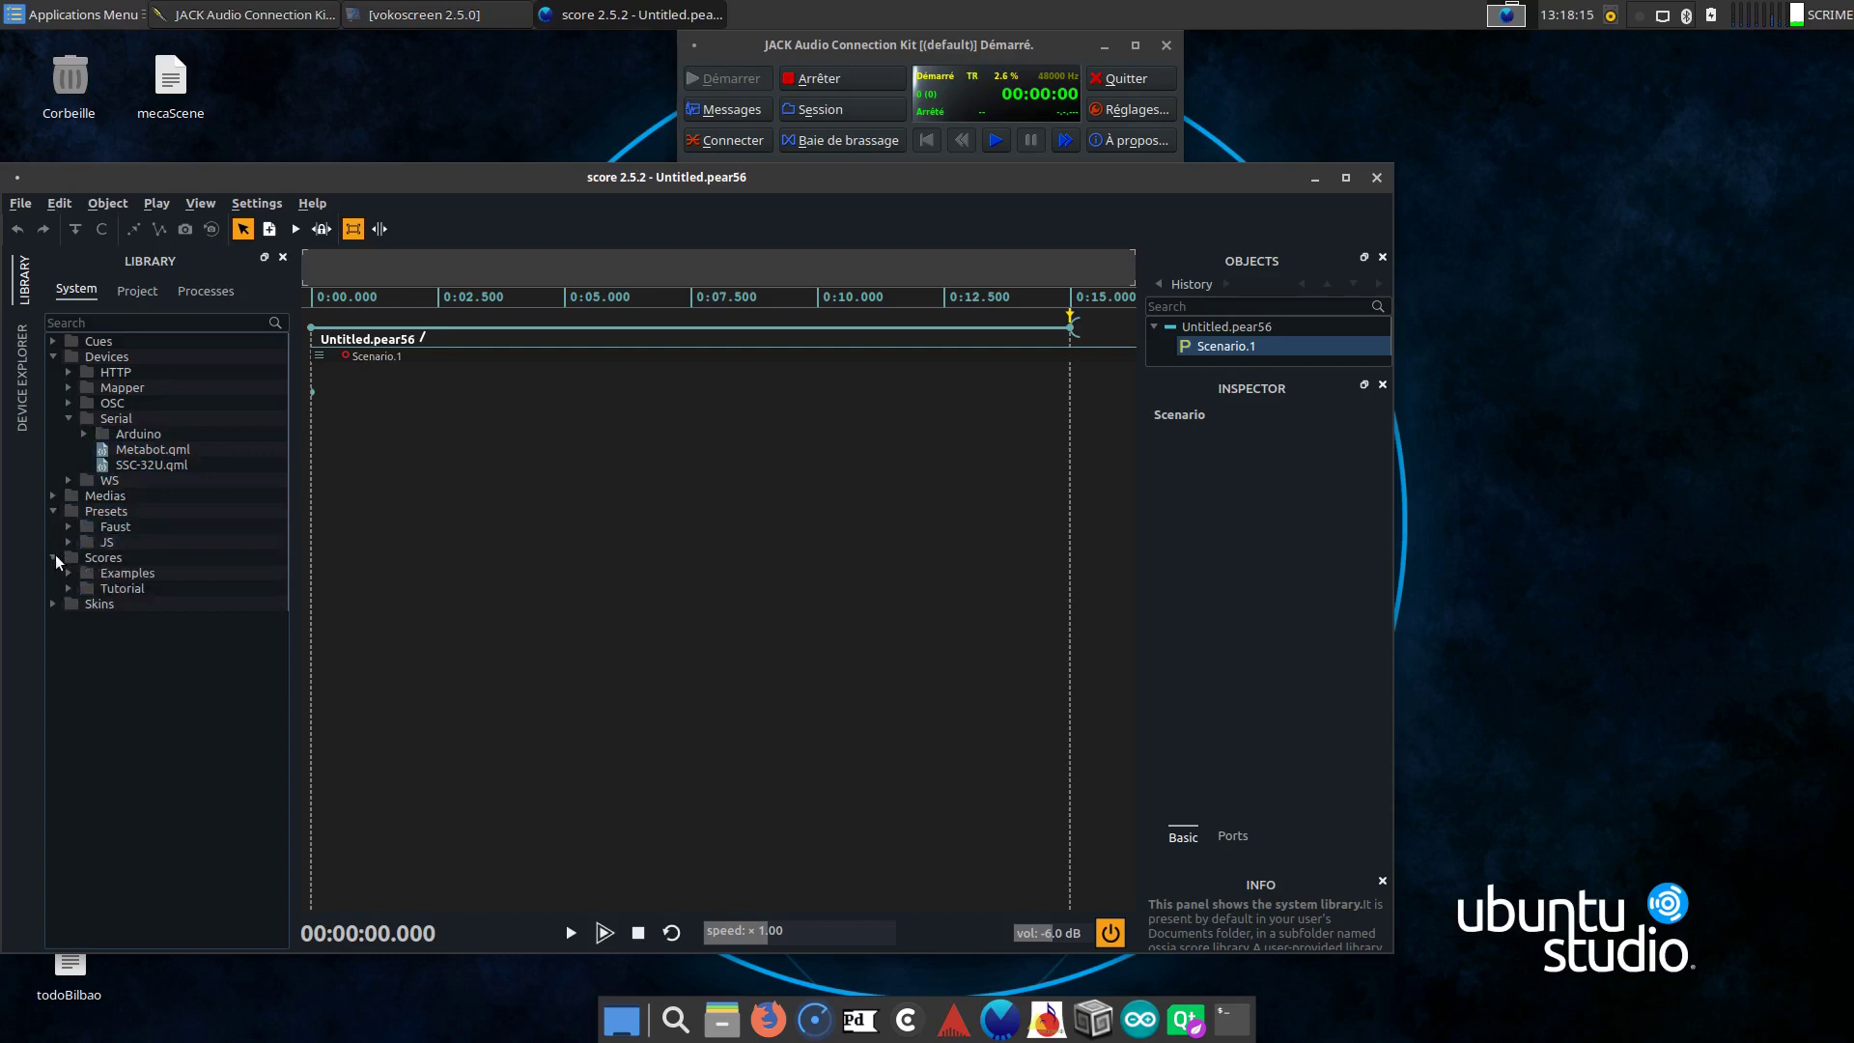
left_click(68, 589)
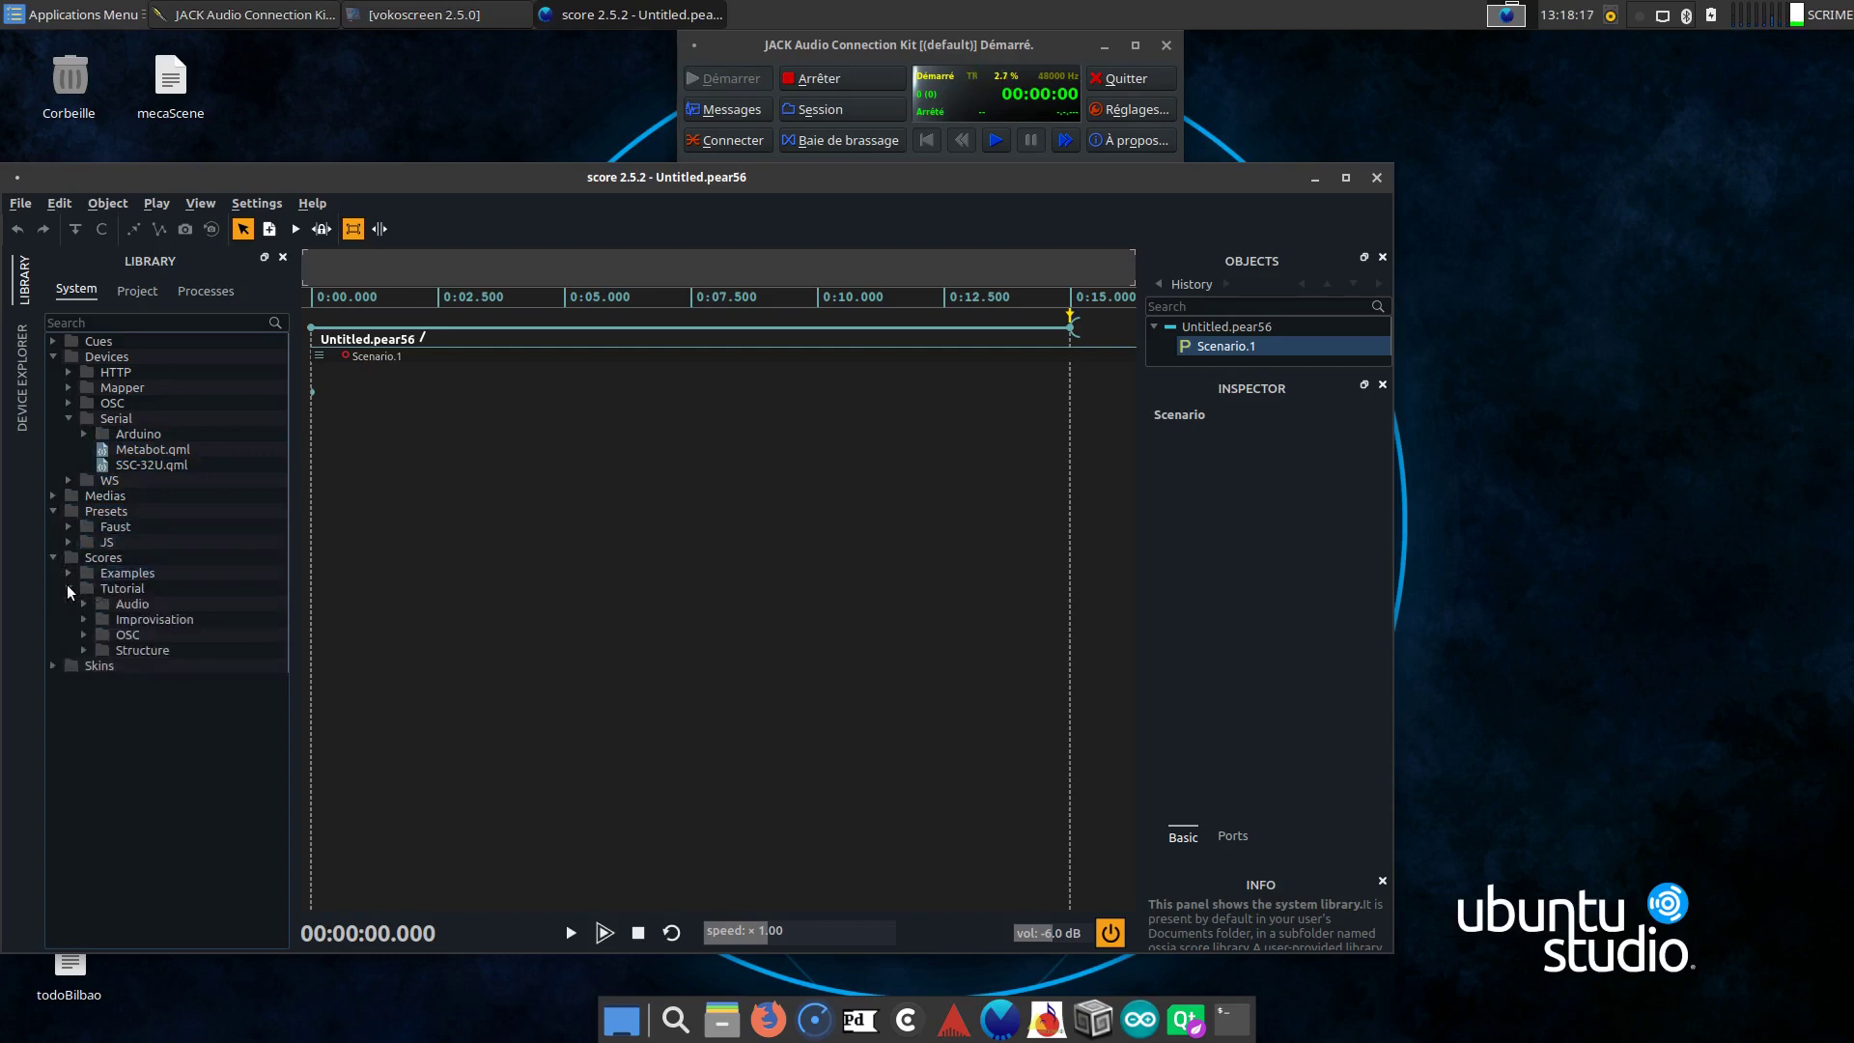
left_click(85, 650)
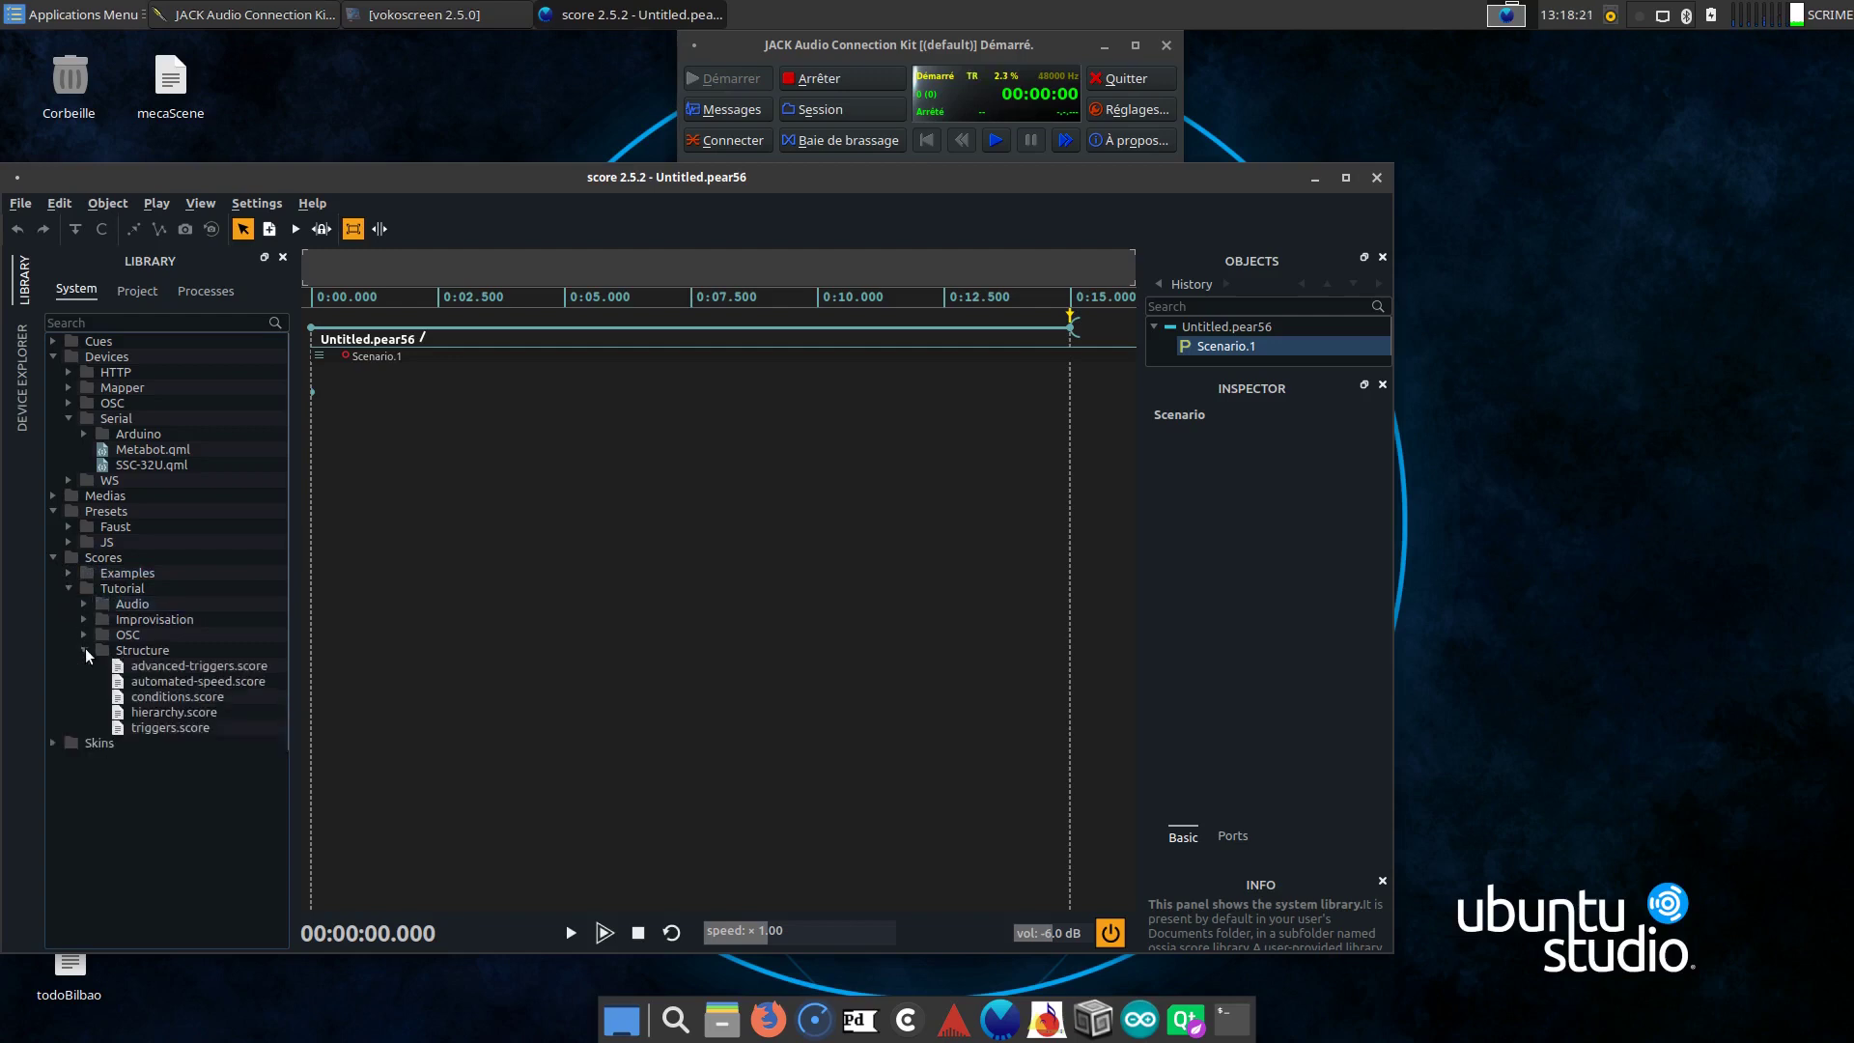
double_click(229, 727)
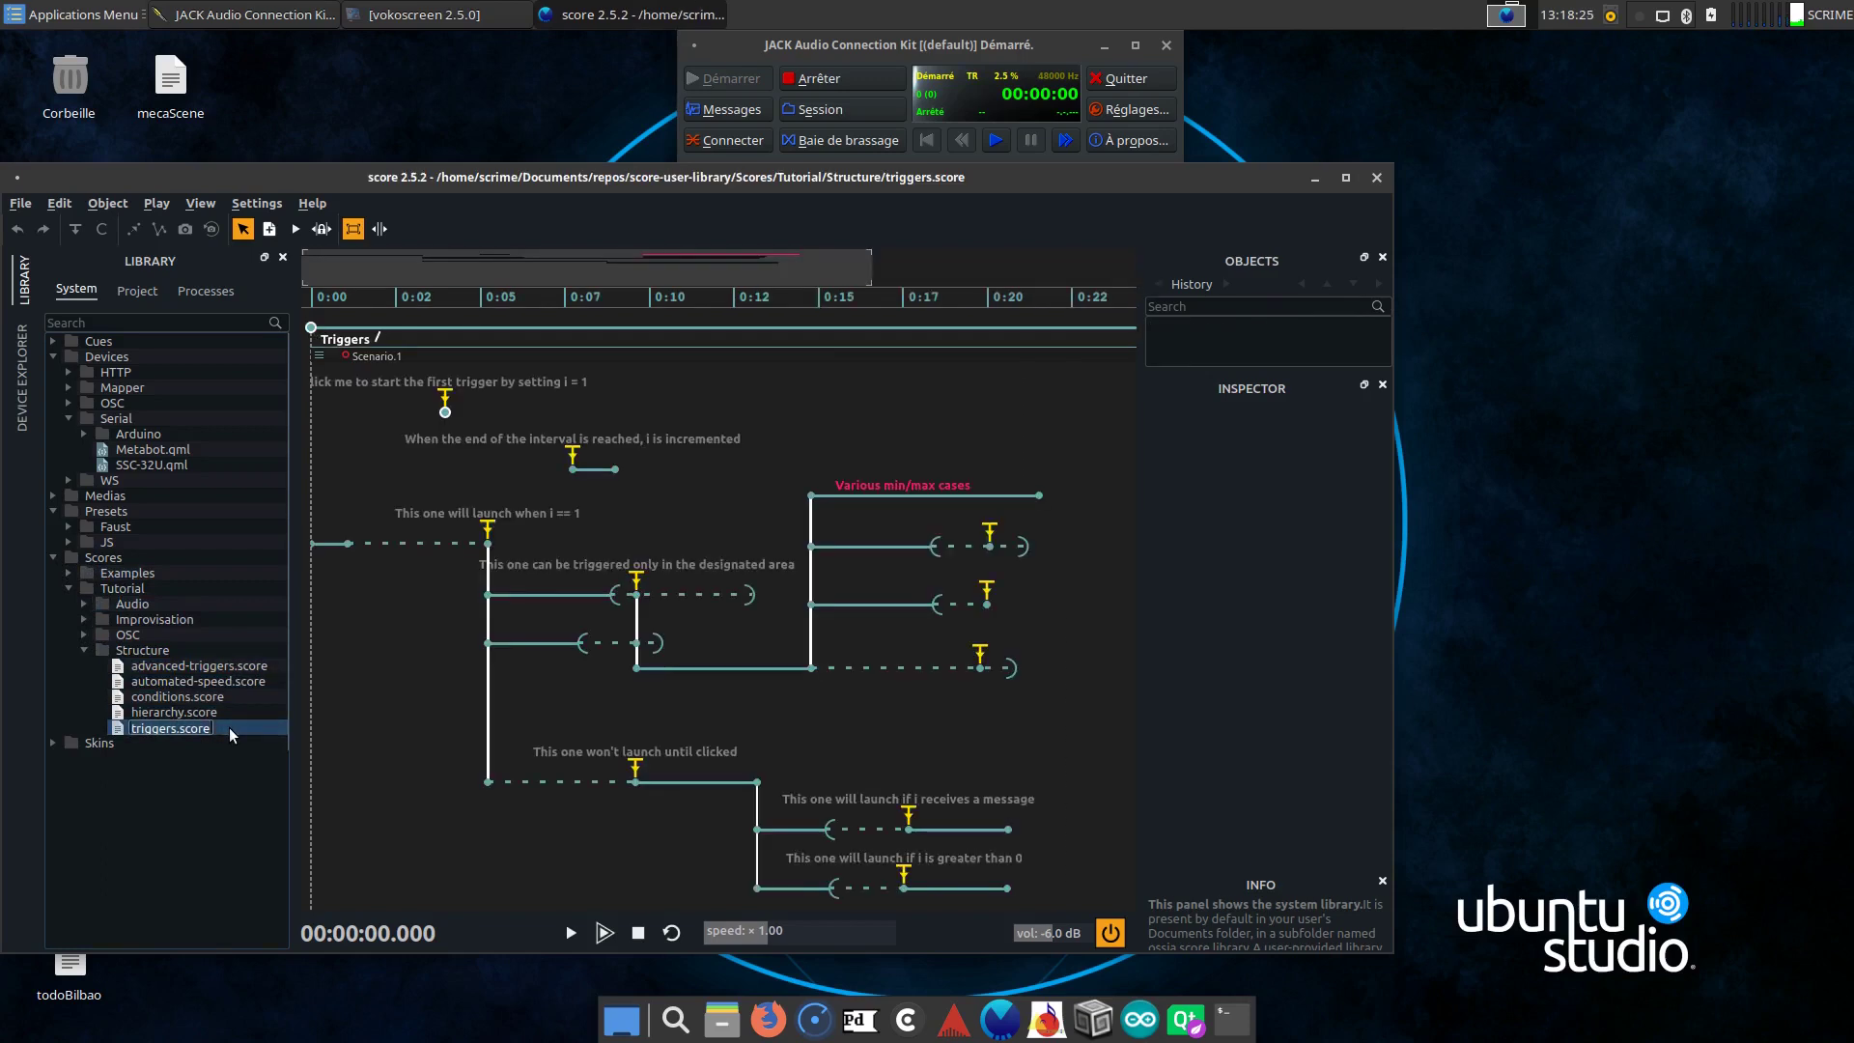
Play the score, manually fire the "This one will launch when i == 1" trigger, and stop playback.
left_click(408, 700)
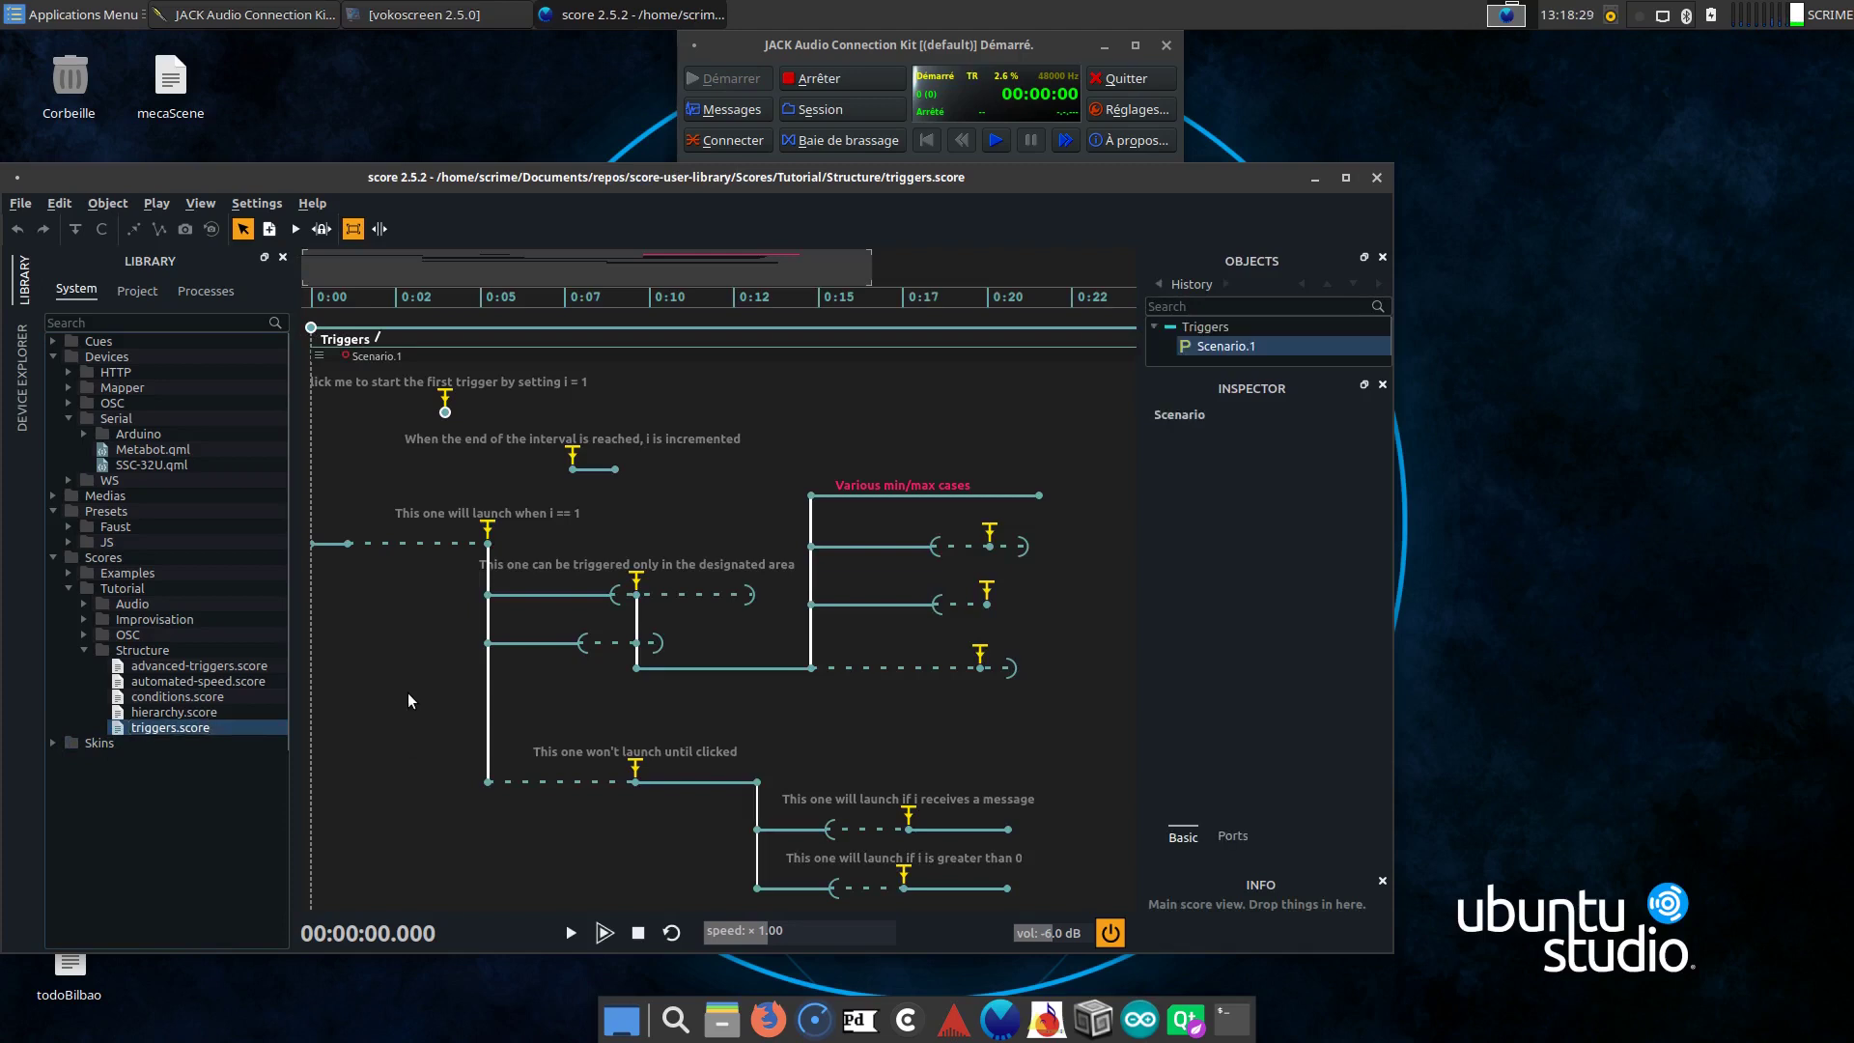
key("space")
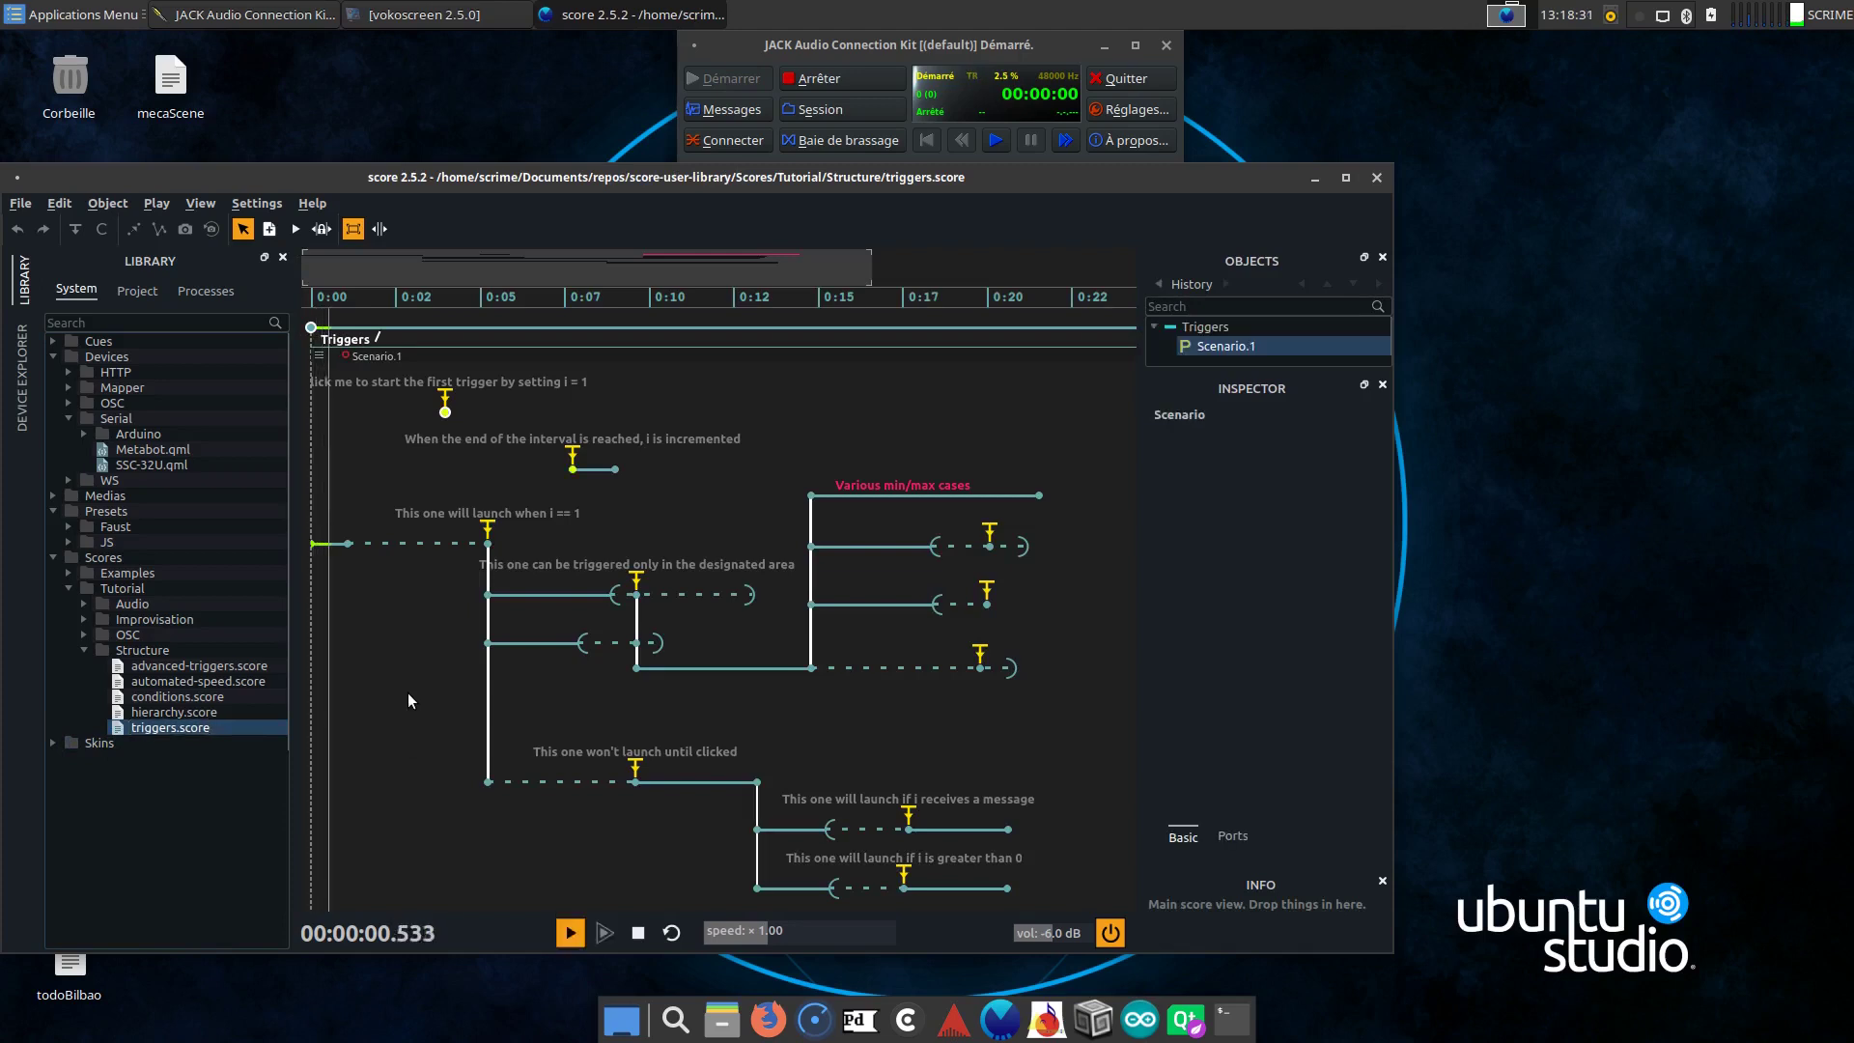
left_click(489, 531)
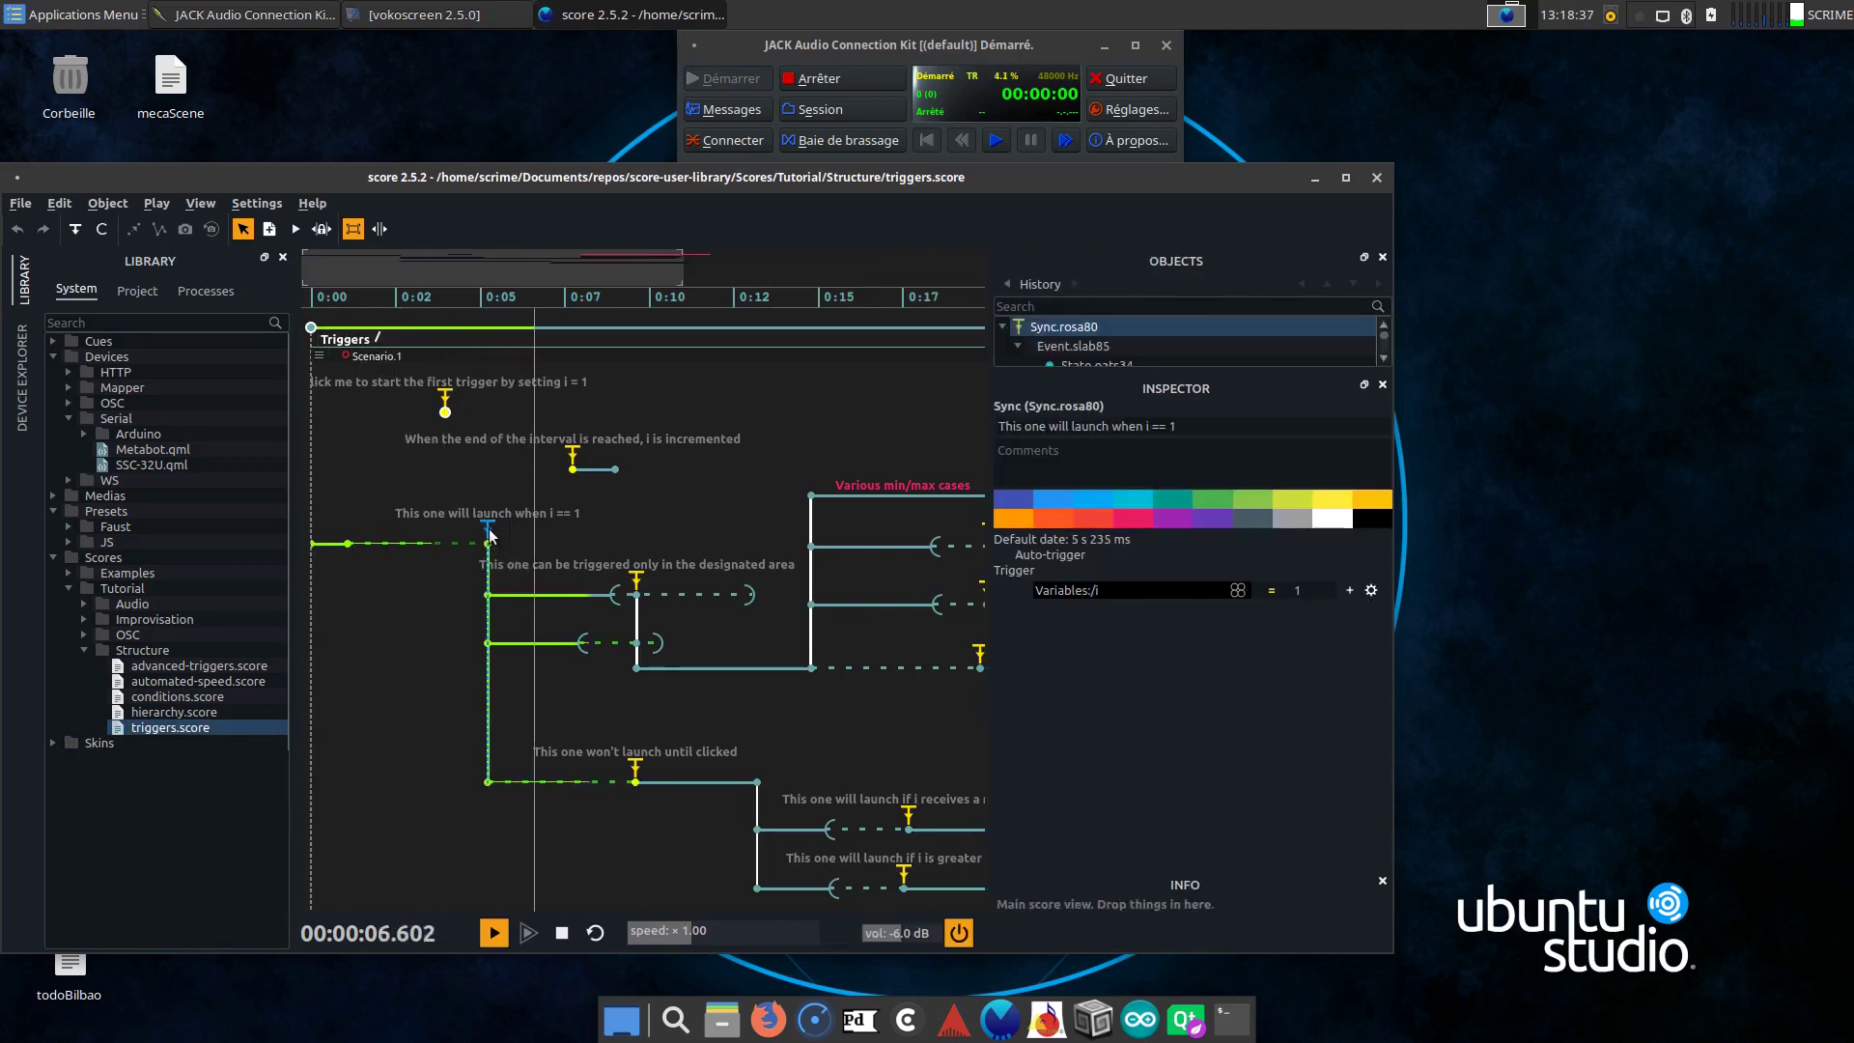
key("Return")
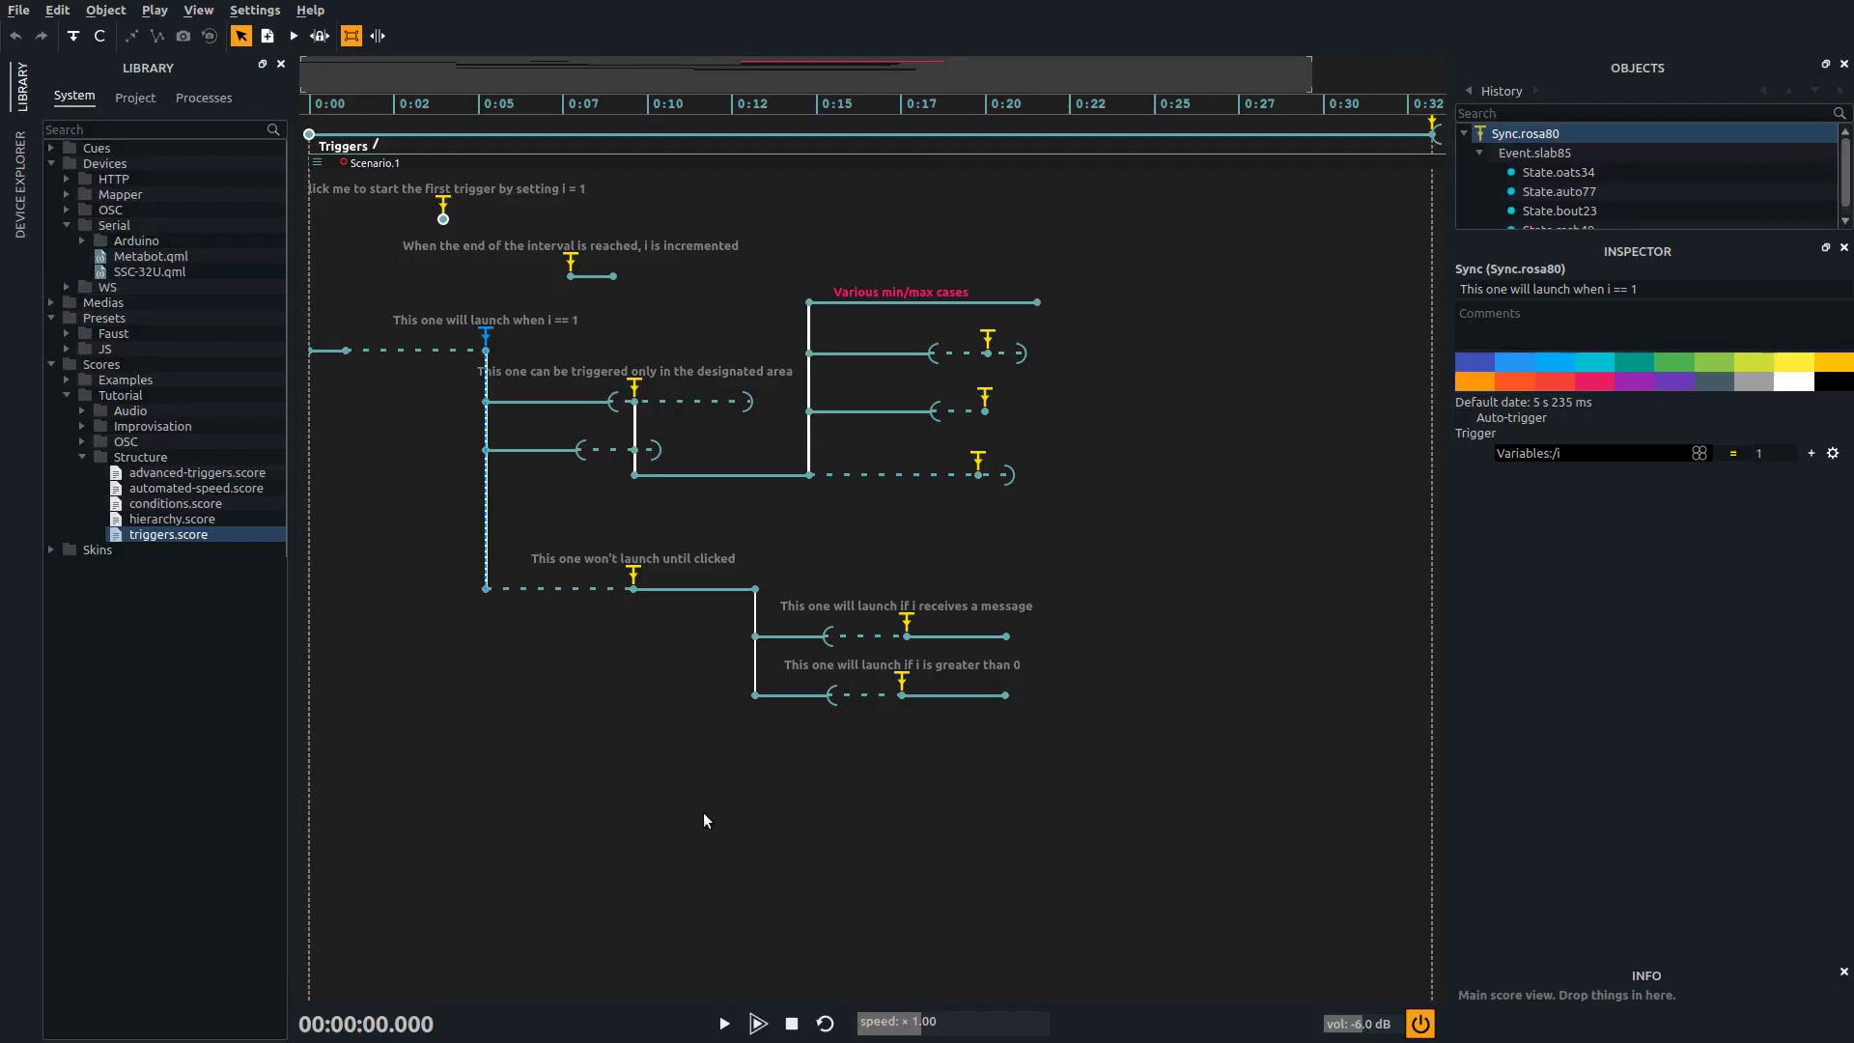
Show the Device Explorer to examine the devices and variables used by the triggers score.
mouse_move(543, 392)
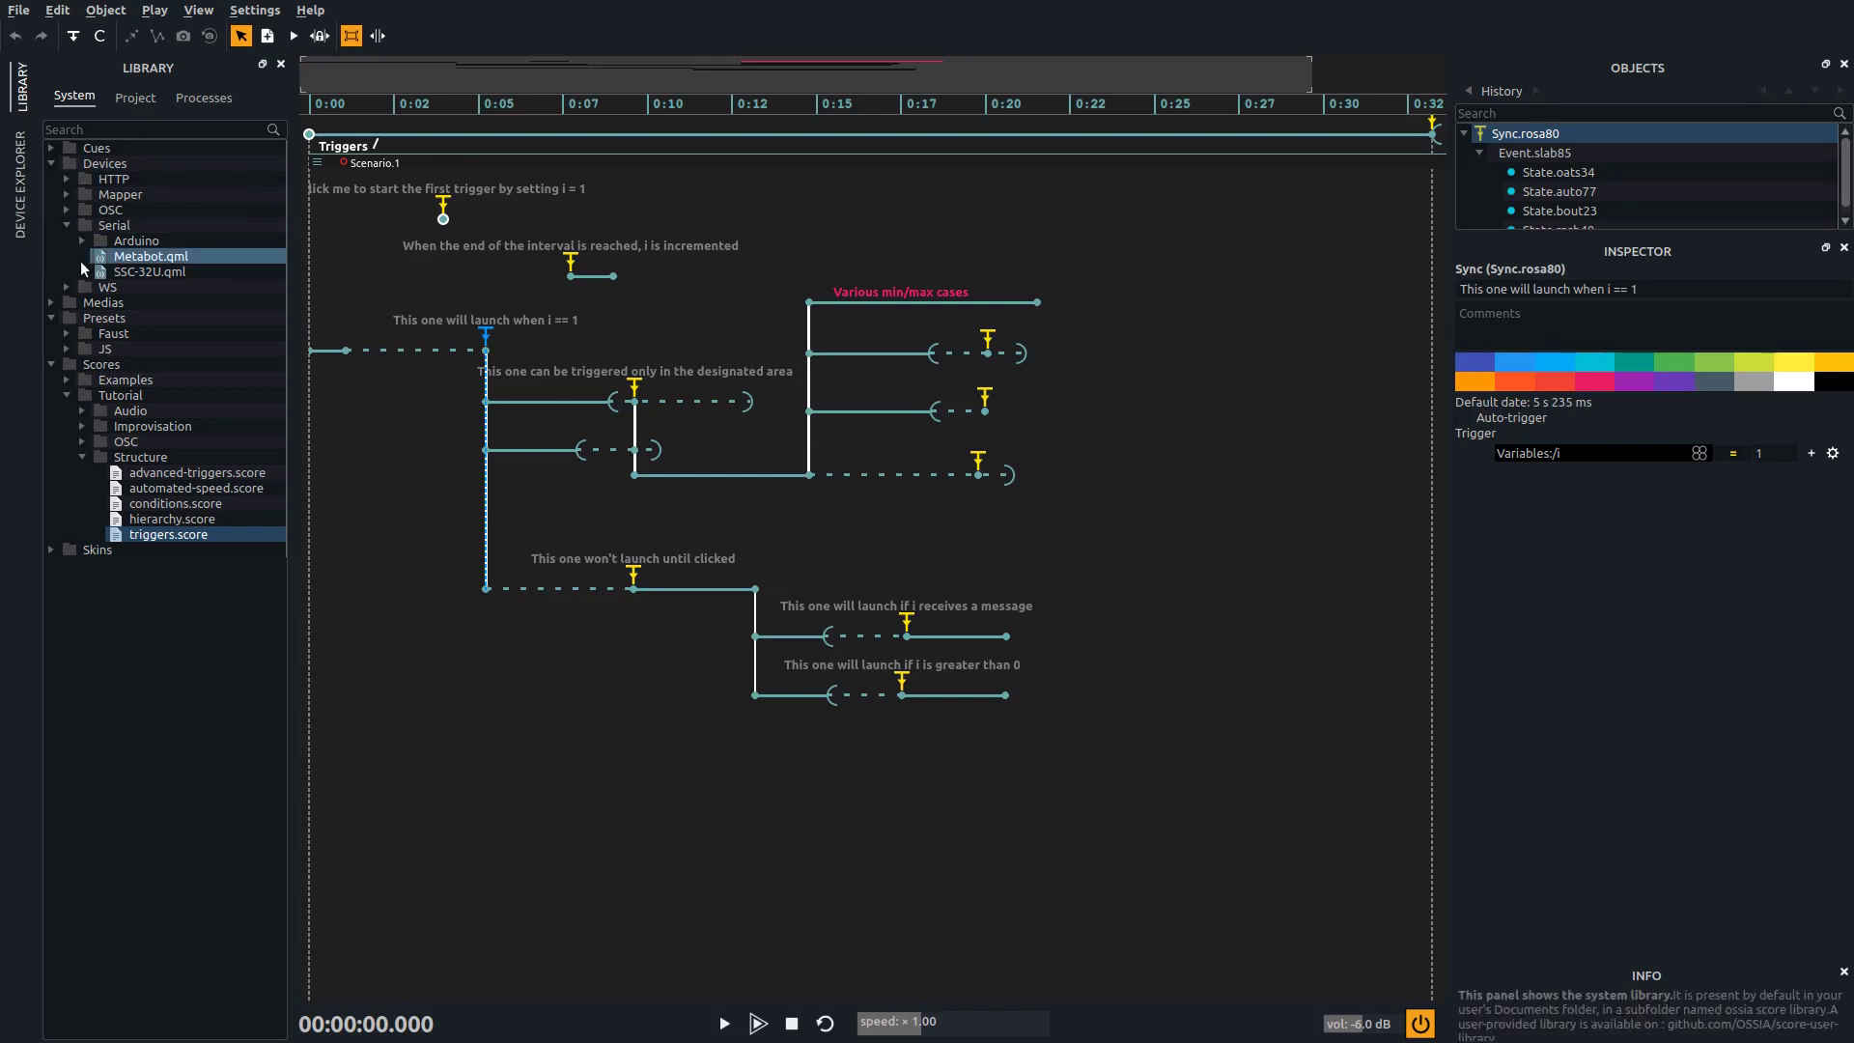
left_click(23, 184)
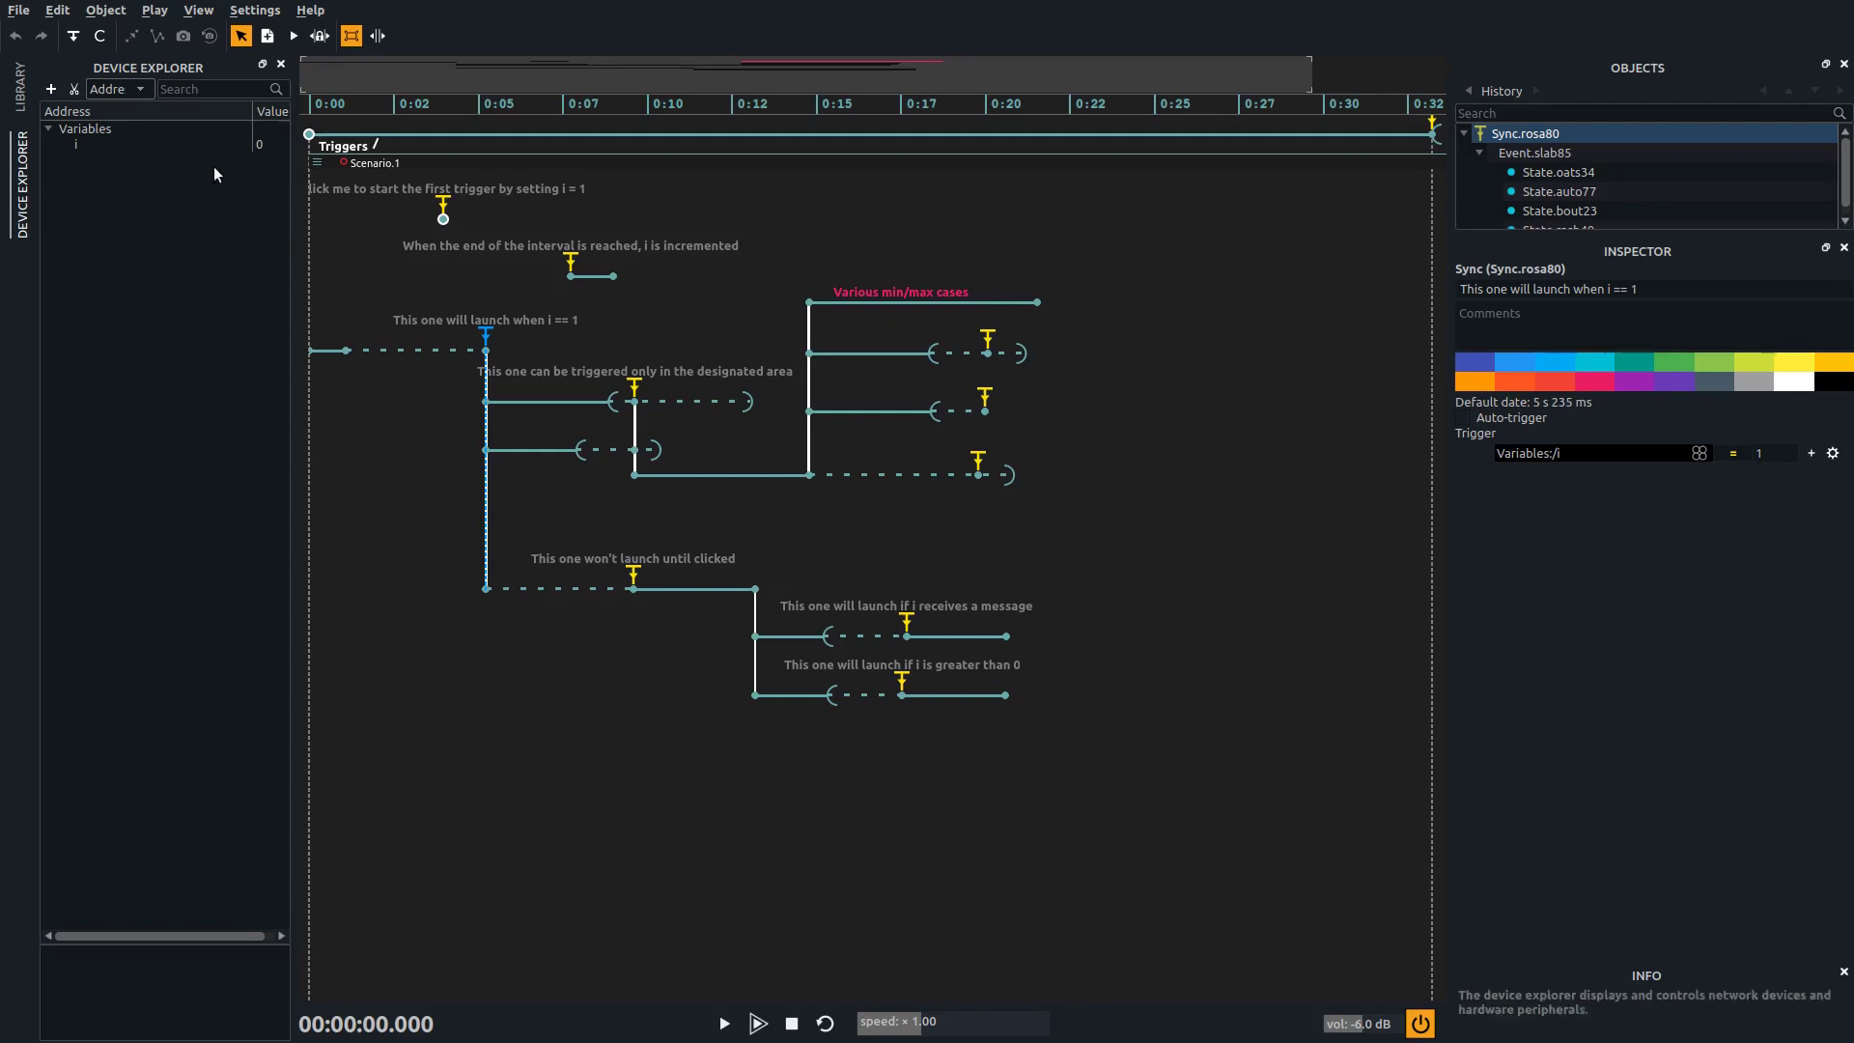
Dock the Objects panel below the Inspector and the Device Explorer below the Library.
left_click_drag(1641, 68, 1688, 845)
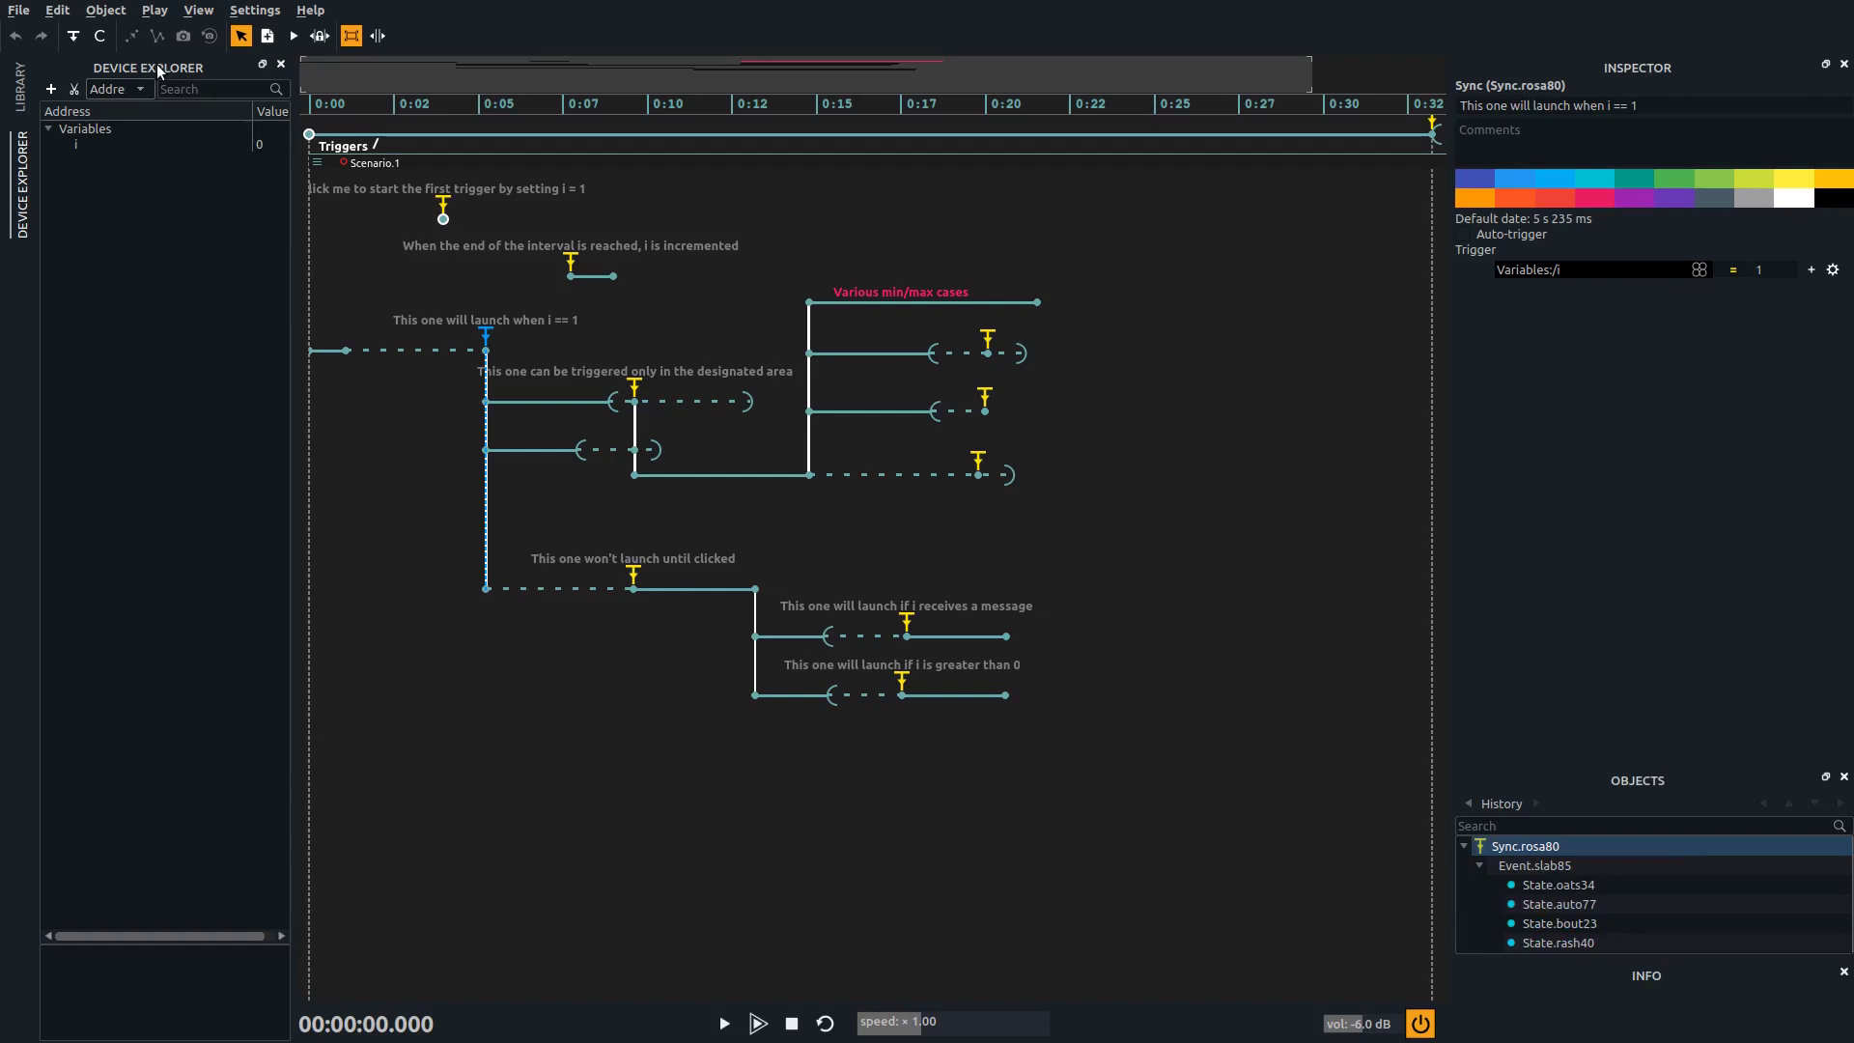
left_click_drag(158, 69, 158, 929)
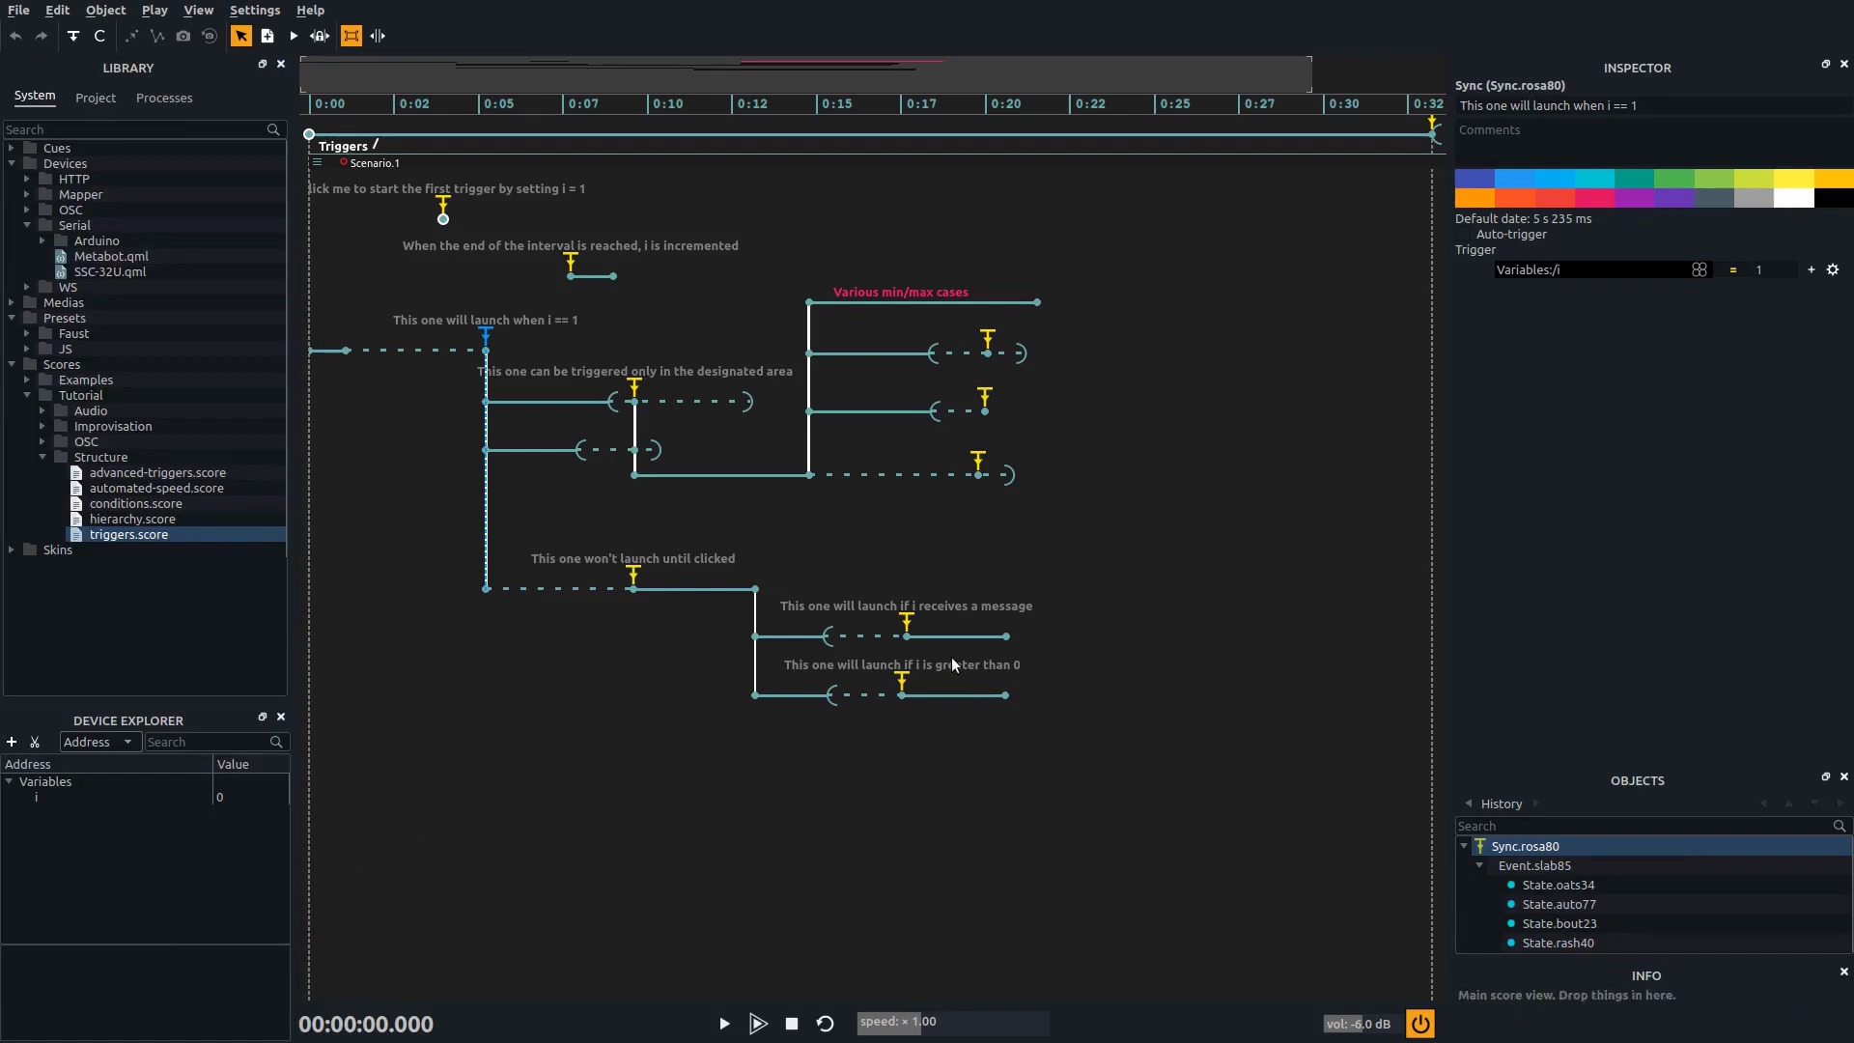
Undock the Inspector, redock it across the full width above the score, and reduce its height.
left_click(1825, 64)
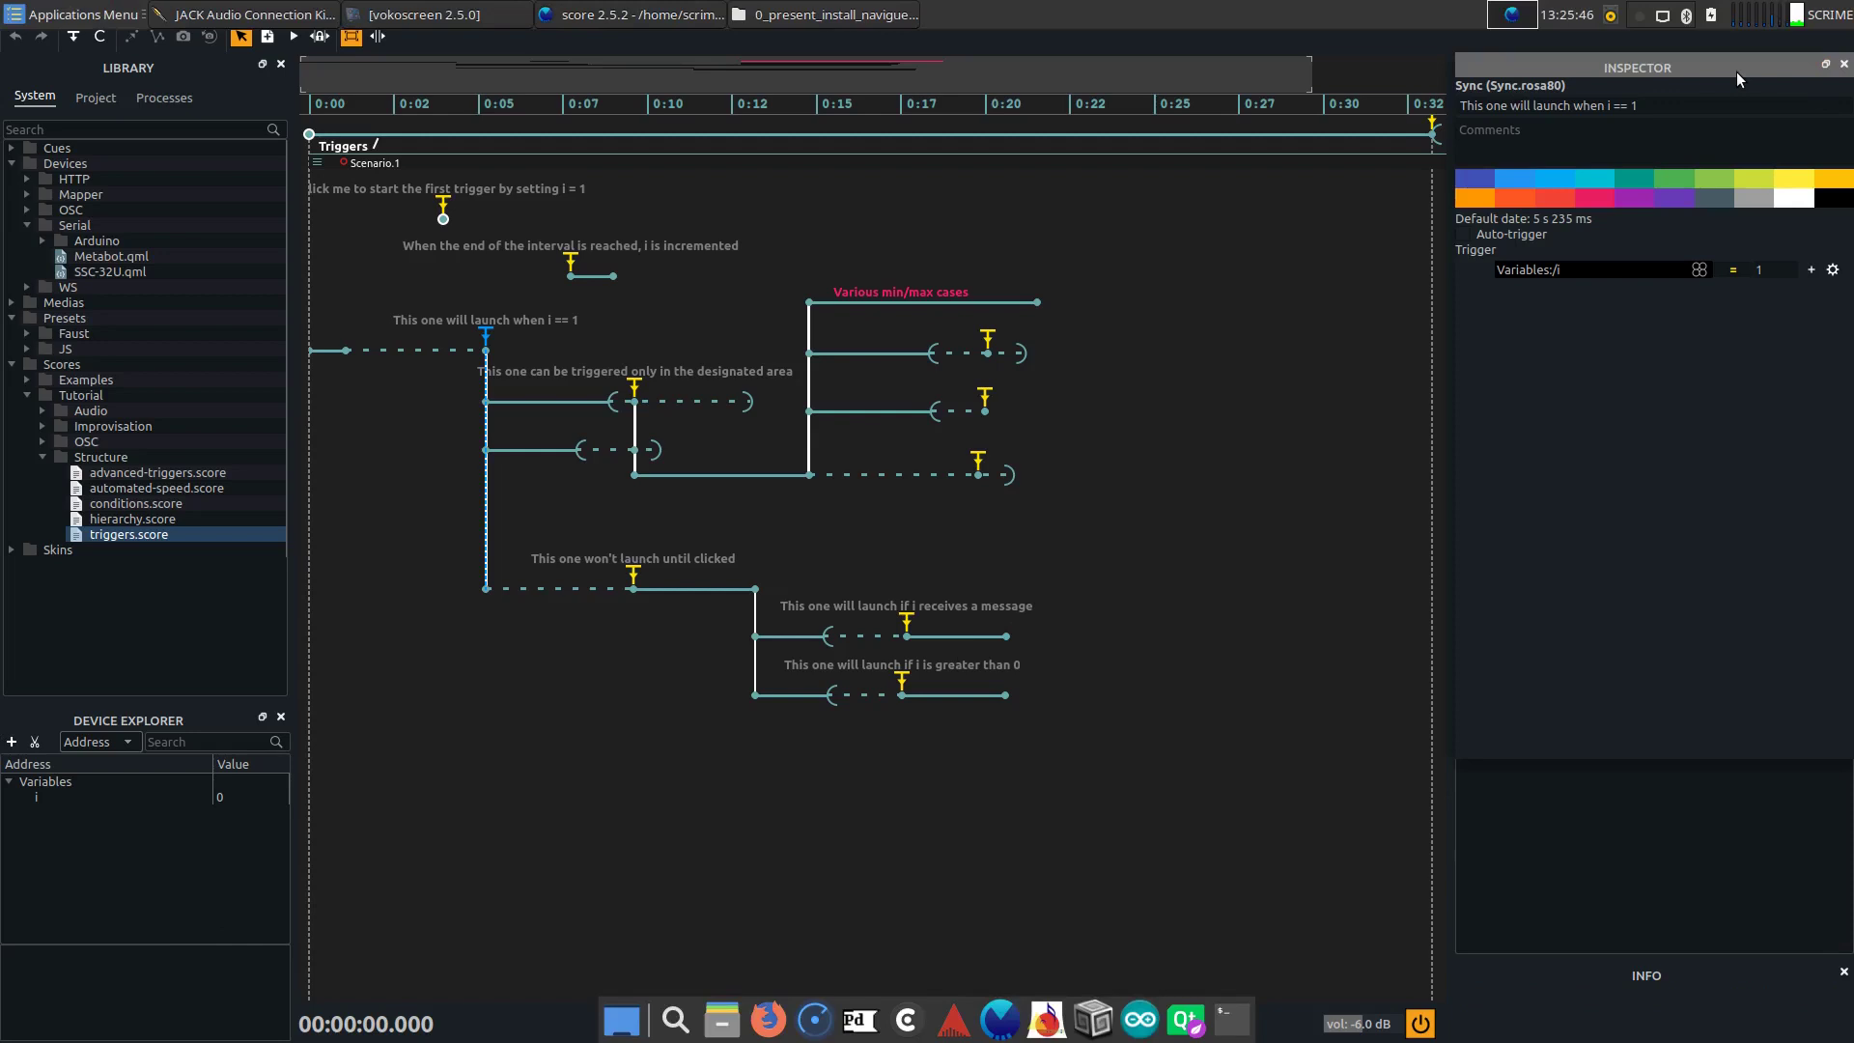
left_click_drag(1581, 66, 906, 94)
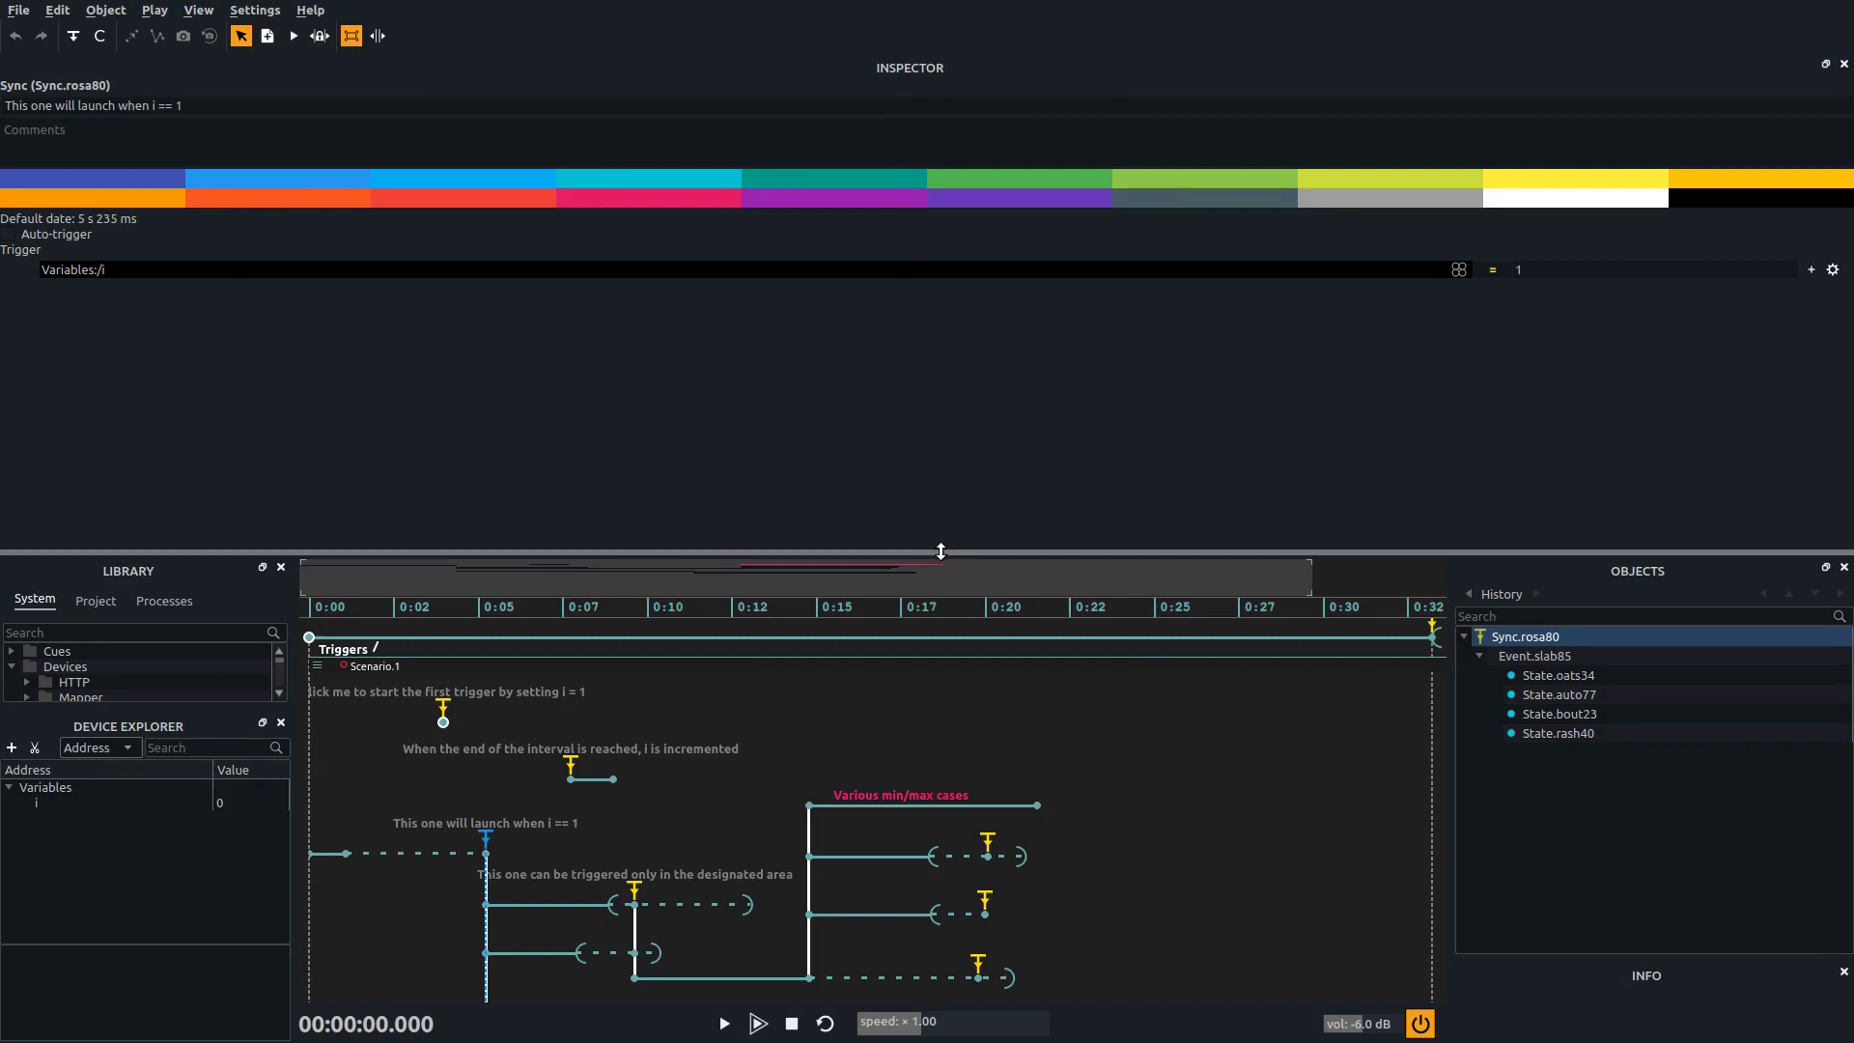
left_click_drag(941, 550, 910, 418)
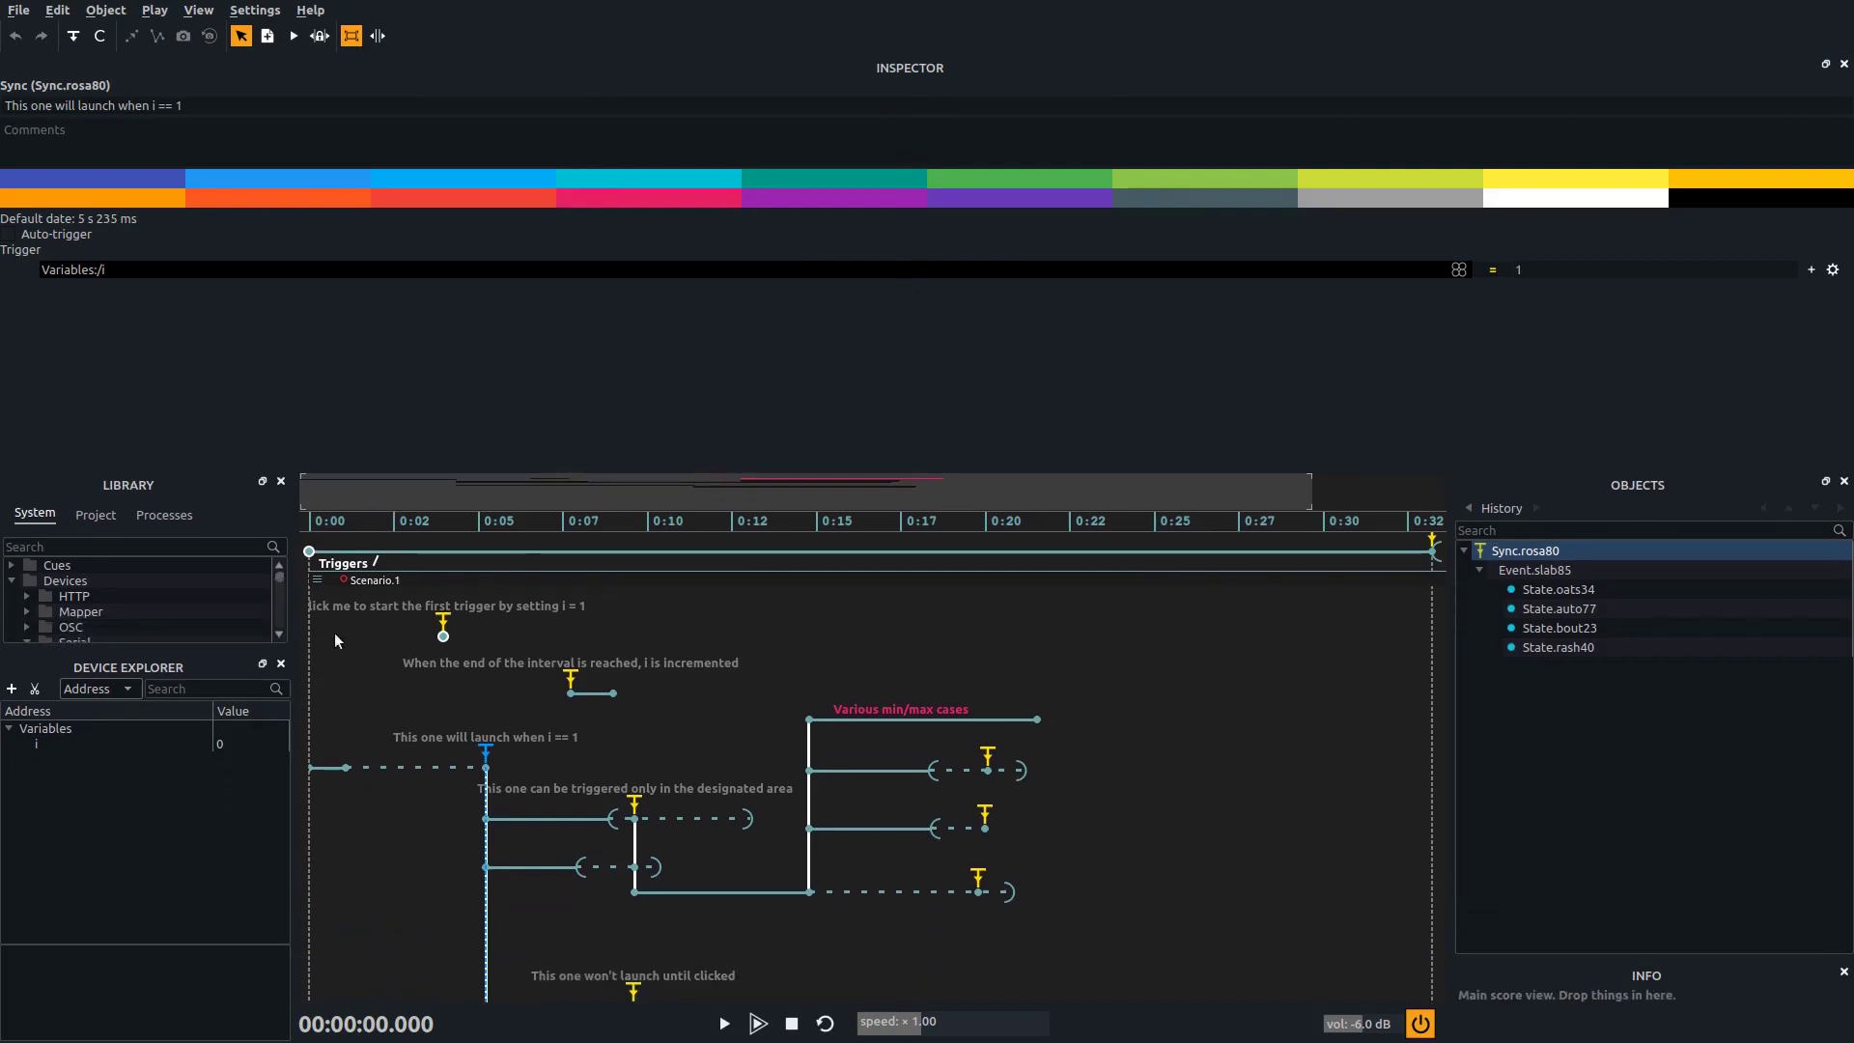
Redock the Inspector below the Objects panel and adjust the widths of both side columns.
left_click_drag(293, 628, 556, 627)
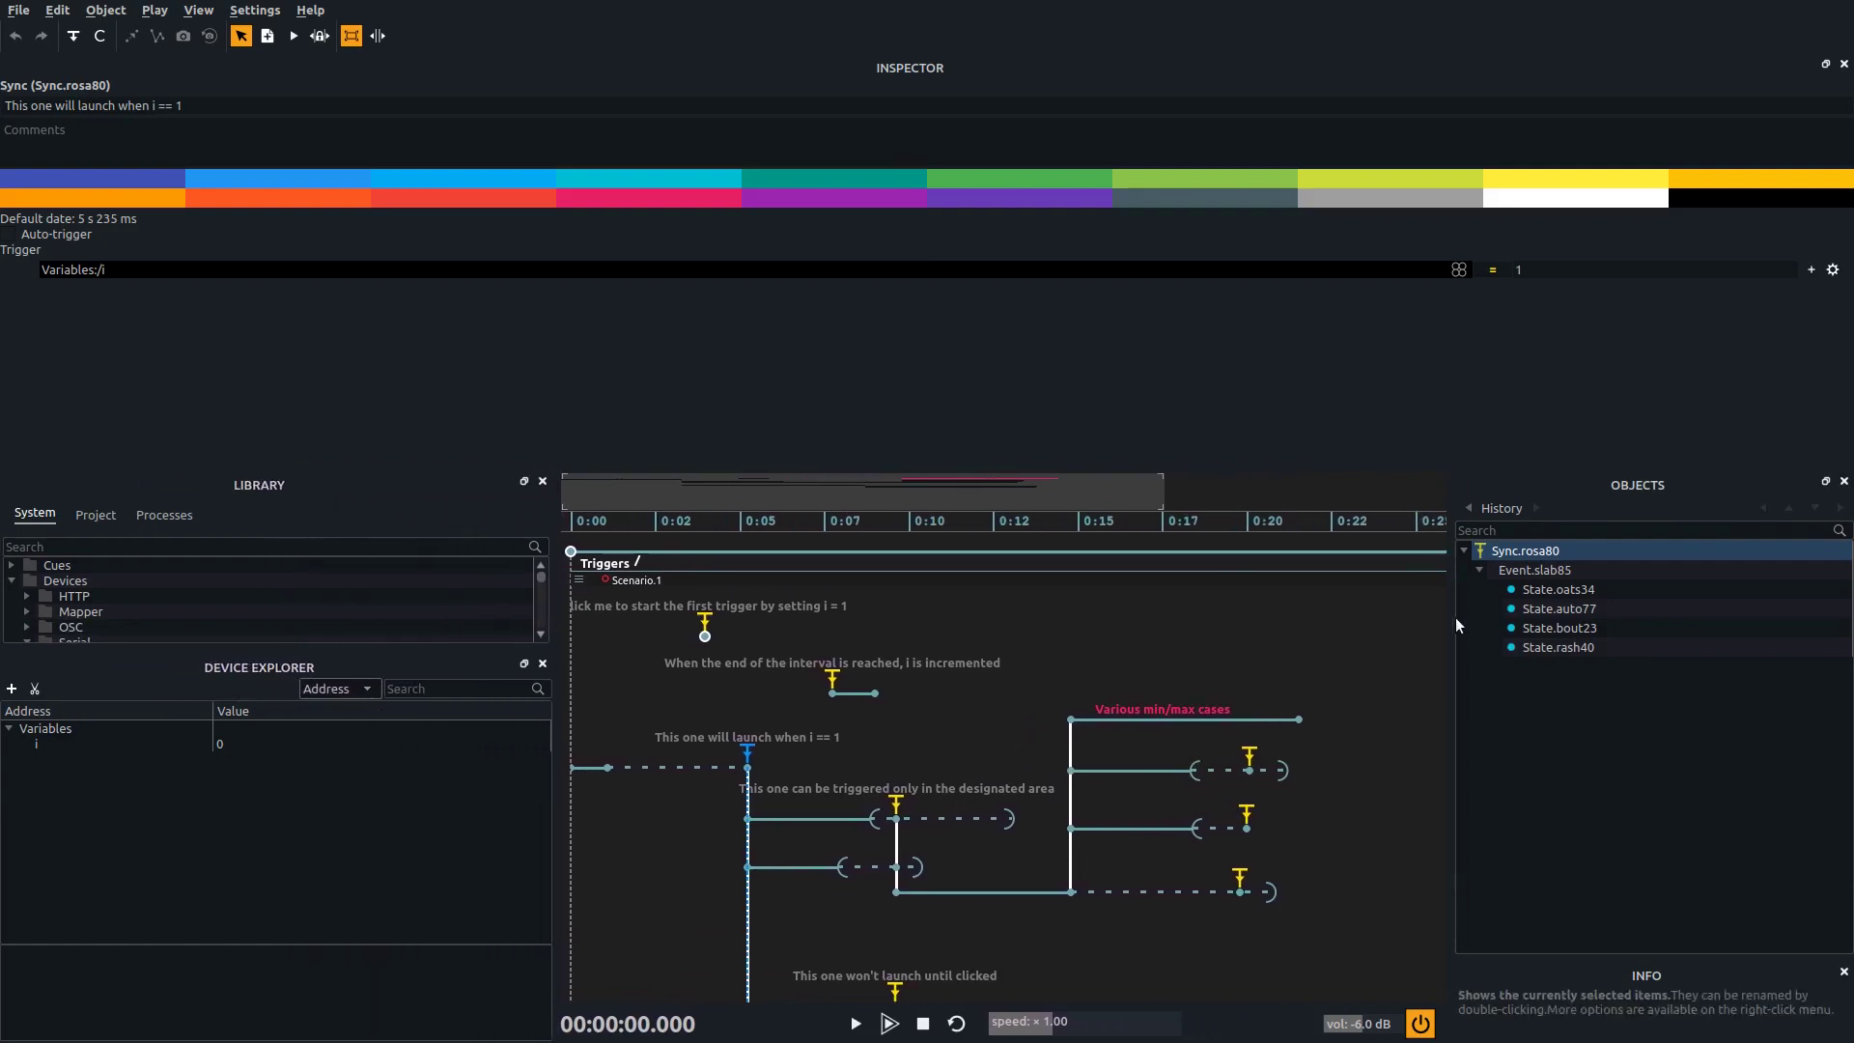
left_click_drag(1453, 617, 1306, 615)
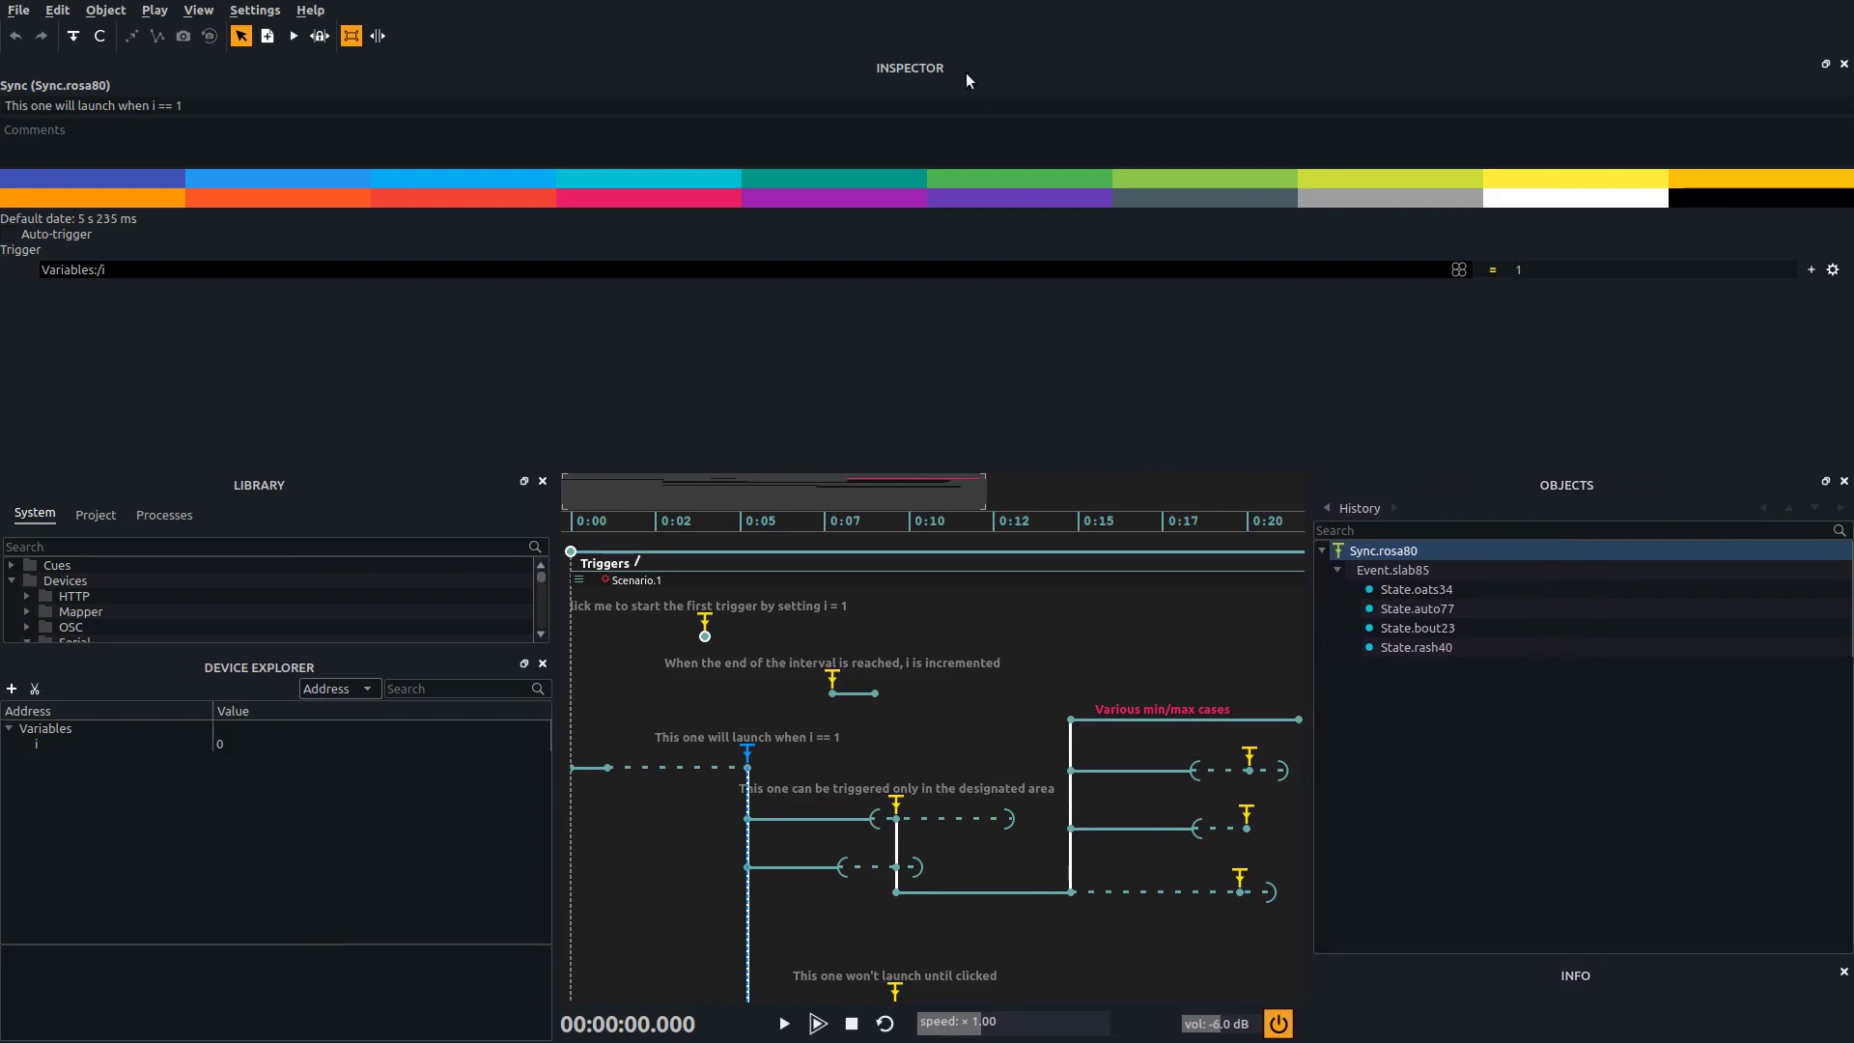
left_click_drag(964, 63, 1548, 867)
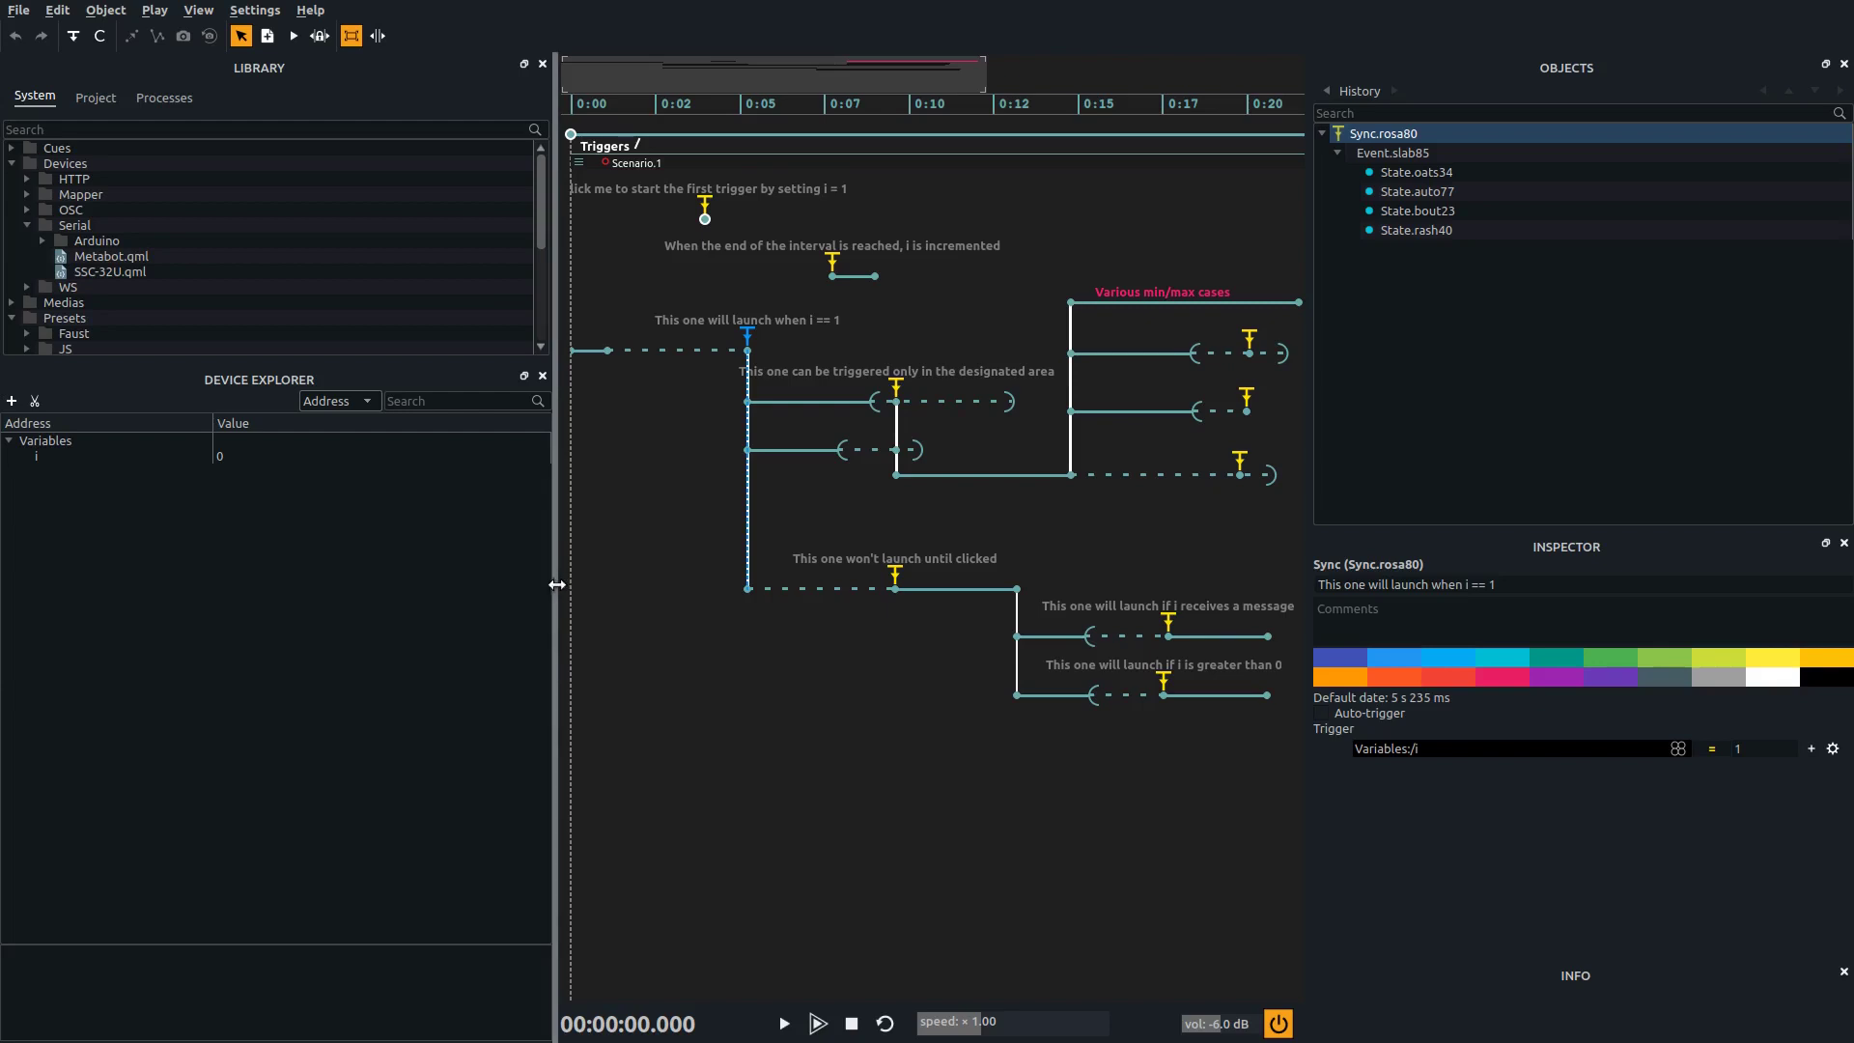
left_click_drag(555, 586, 345, 558)
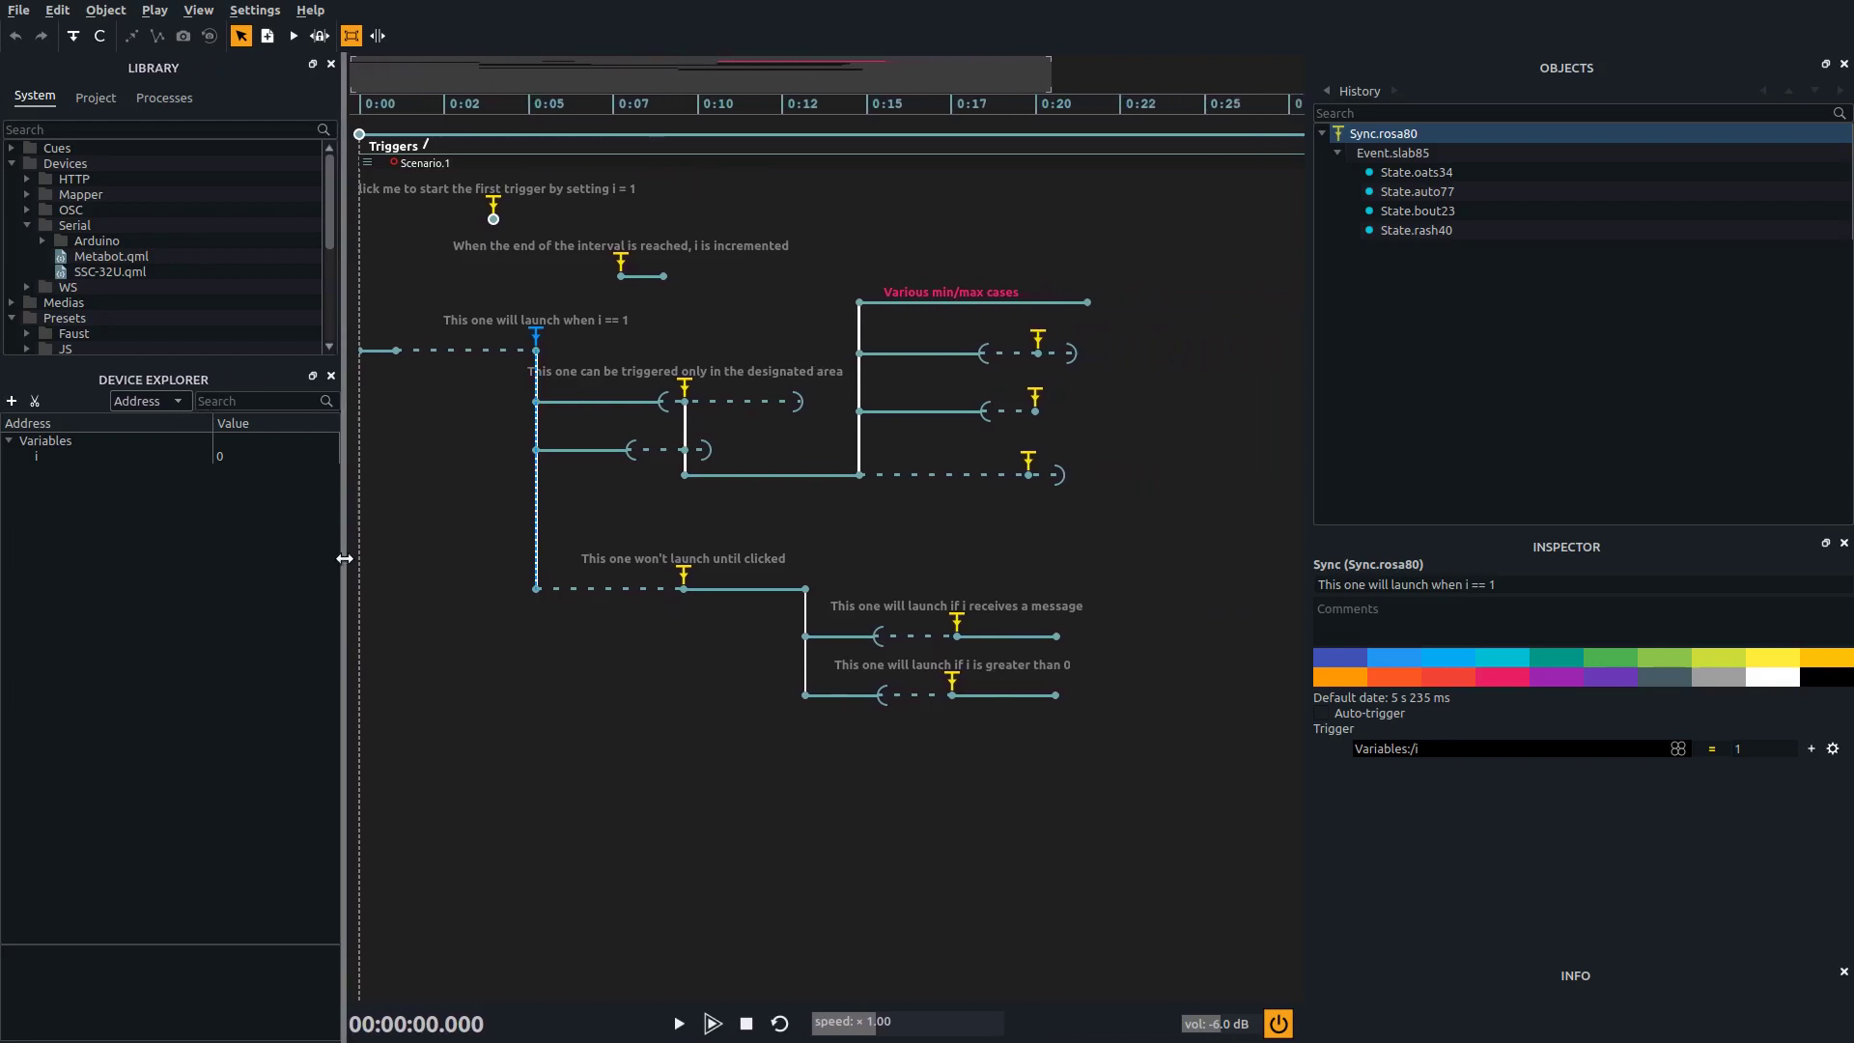
Inspect the first two triggers, and the "This one can be triggered only in the designated area" trigger with its event and first two states.
left_click(494, 200)
left_click(621, 257)
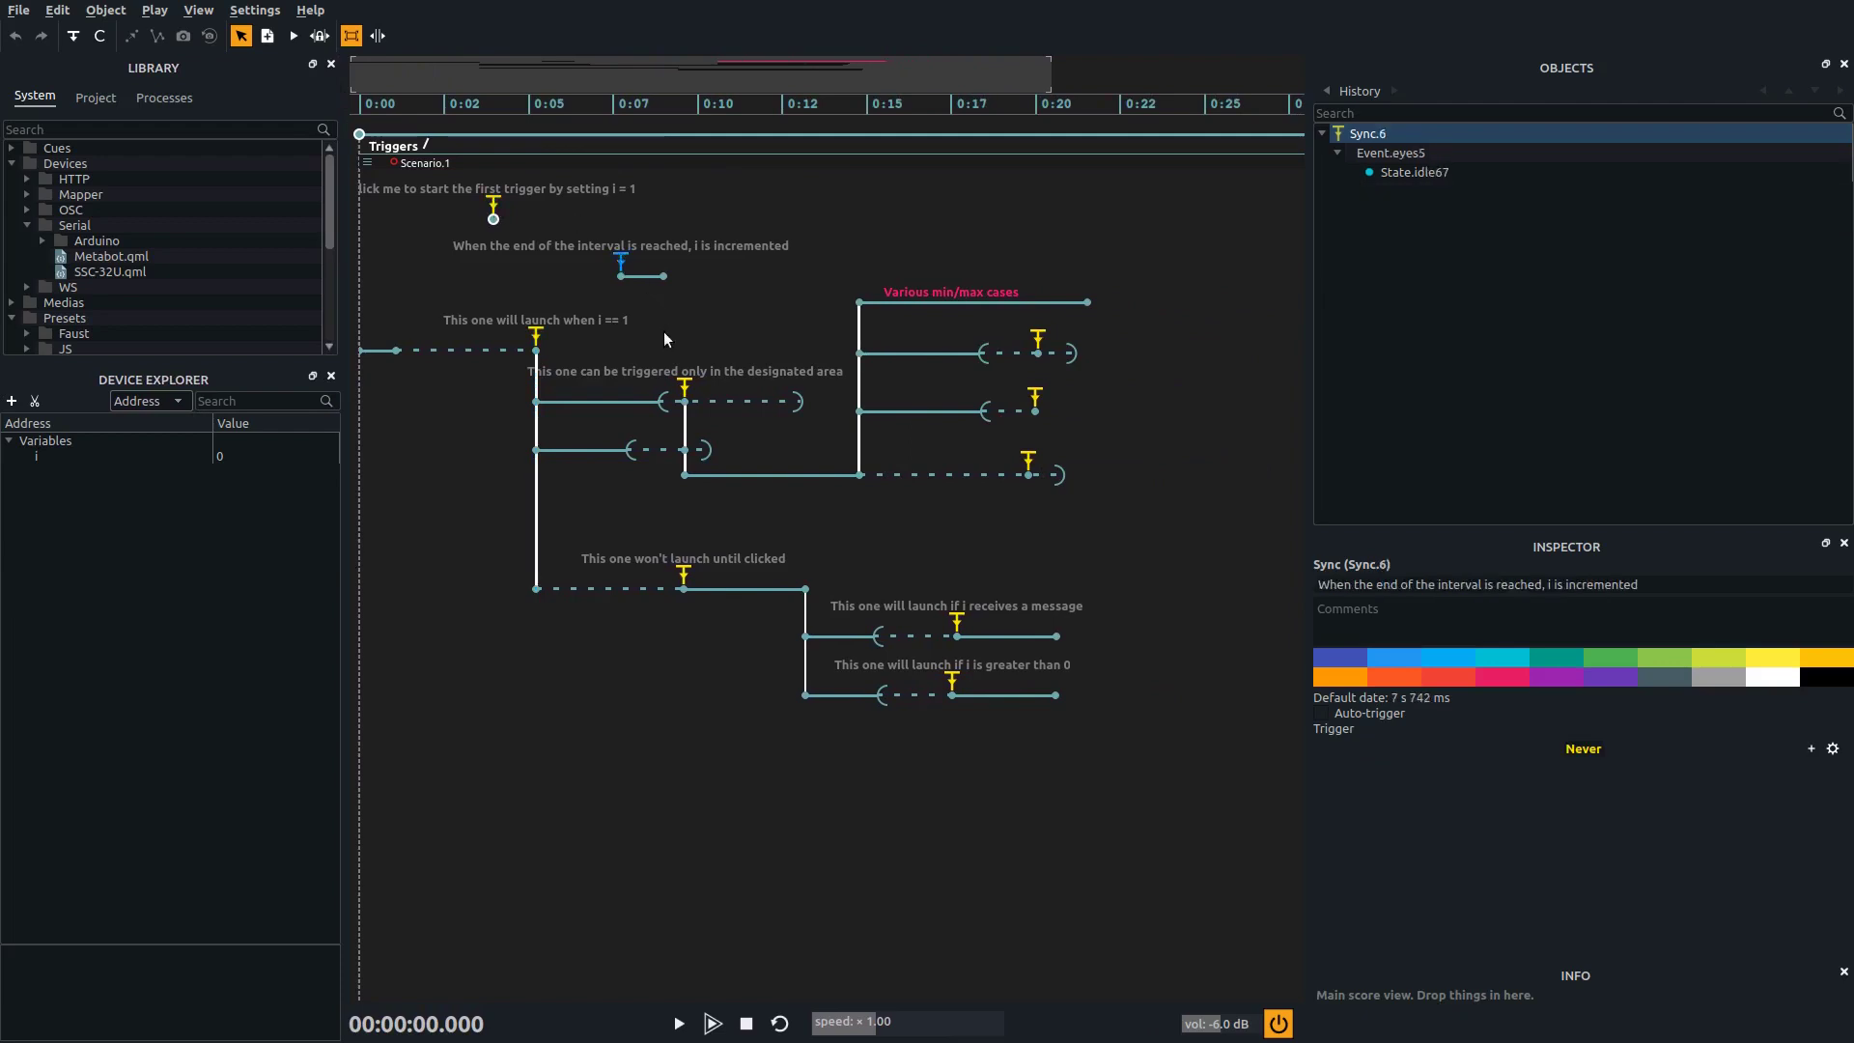
left_click(686, 385)
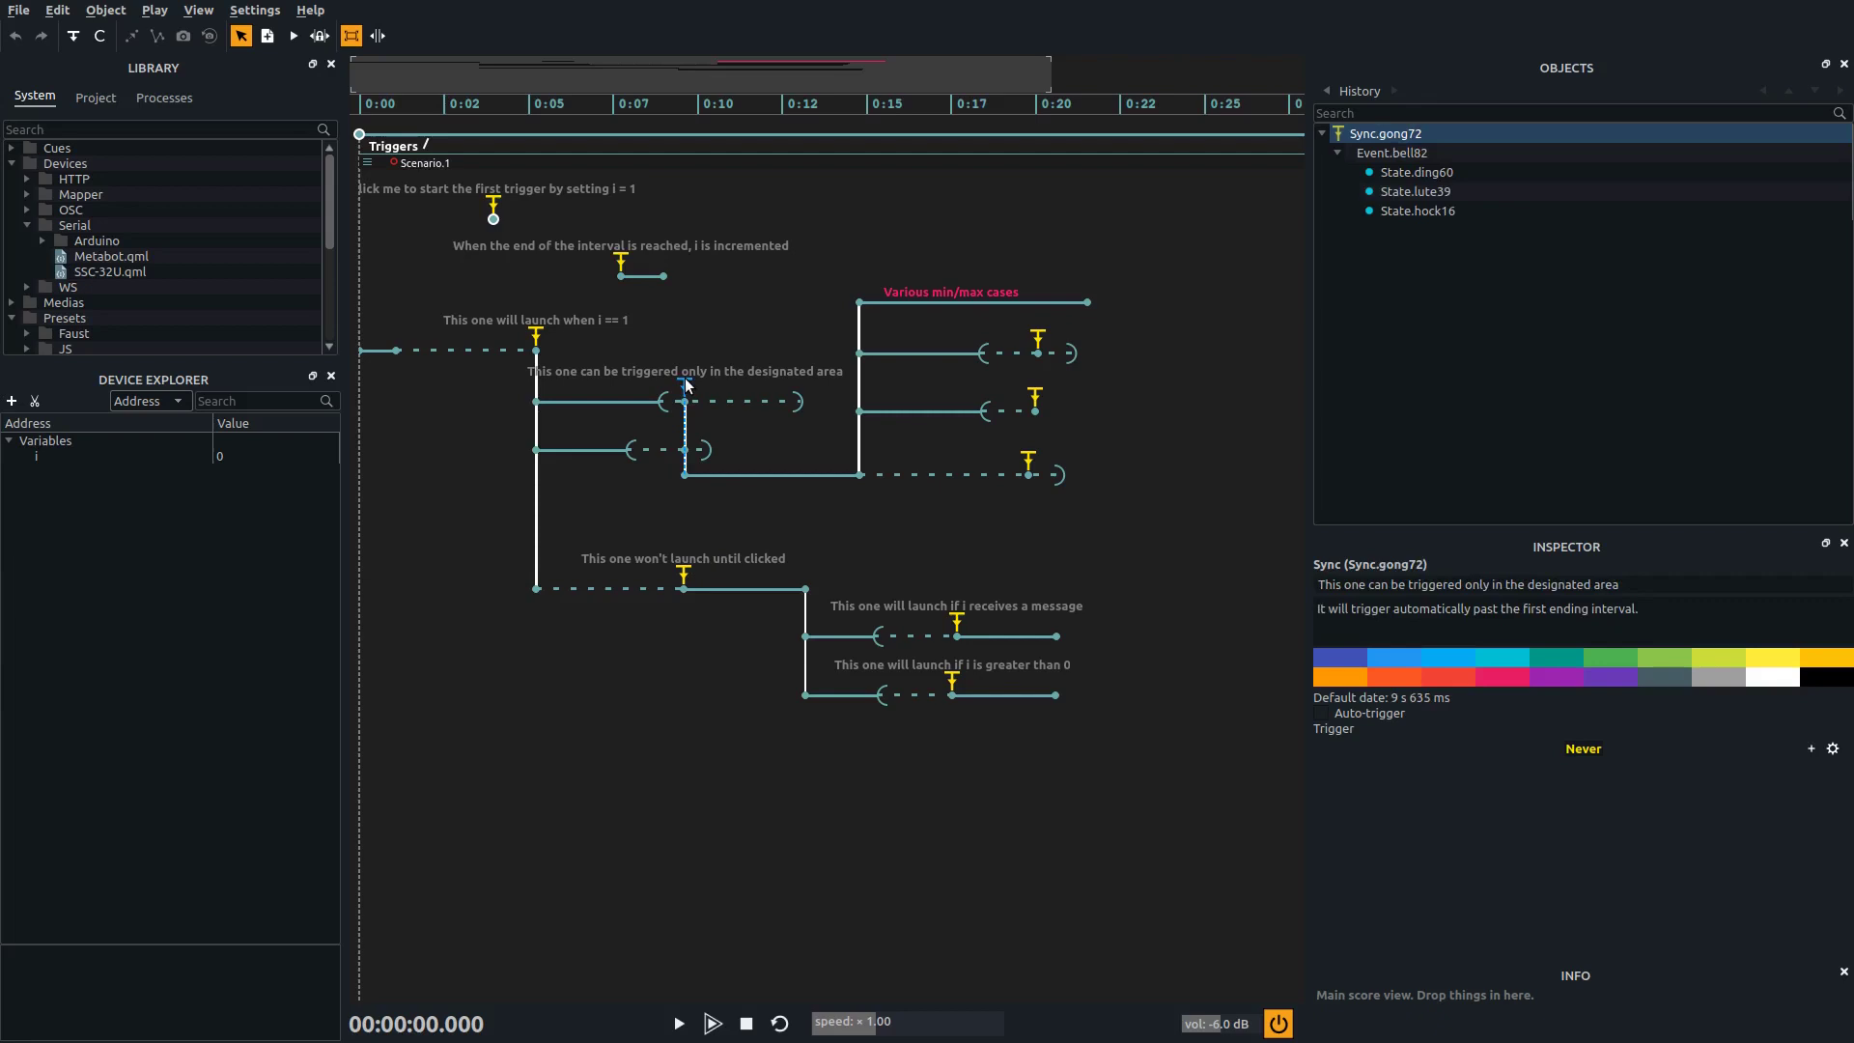
left_click(1474, 151)
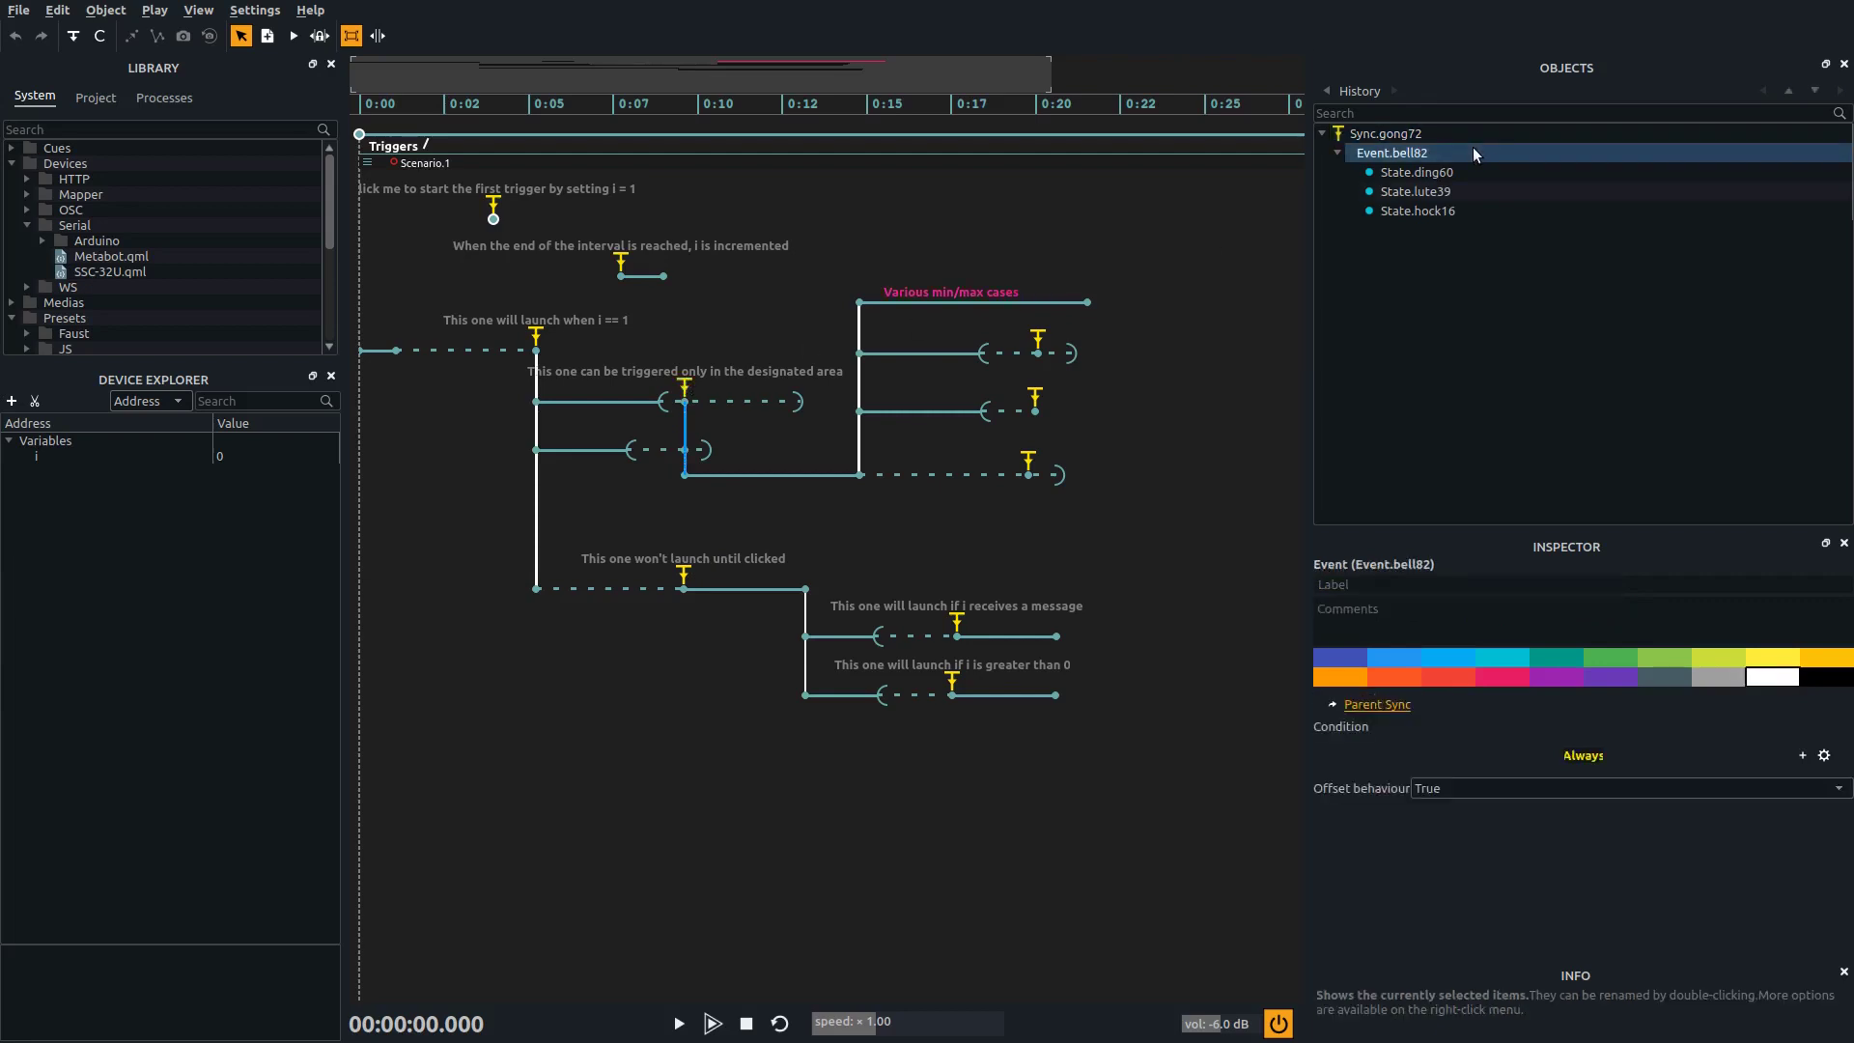
left_click(1430, 174)
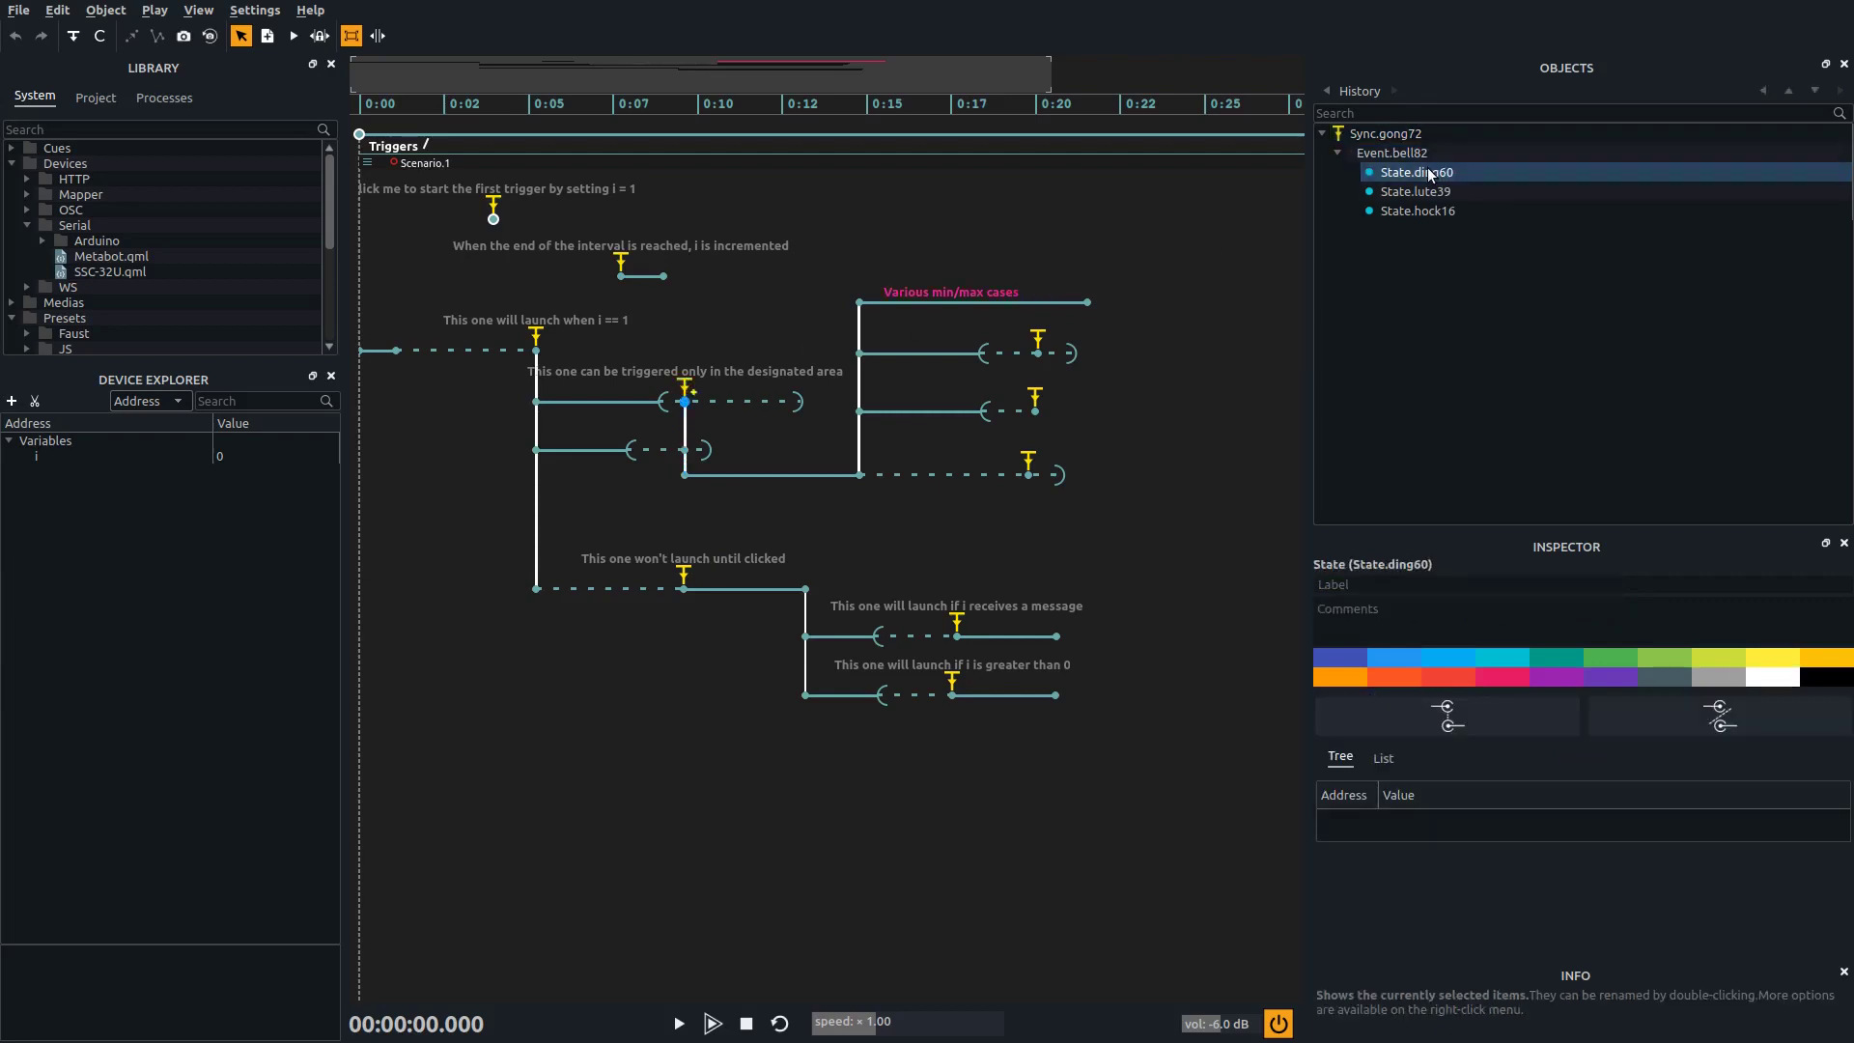
left_click(1415, 192)
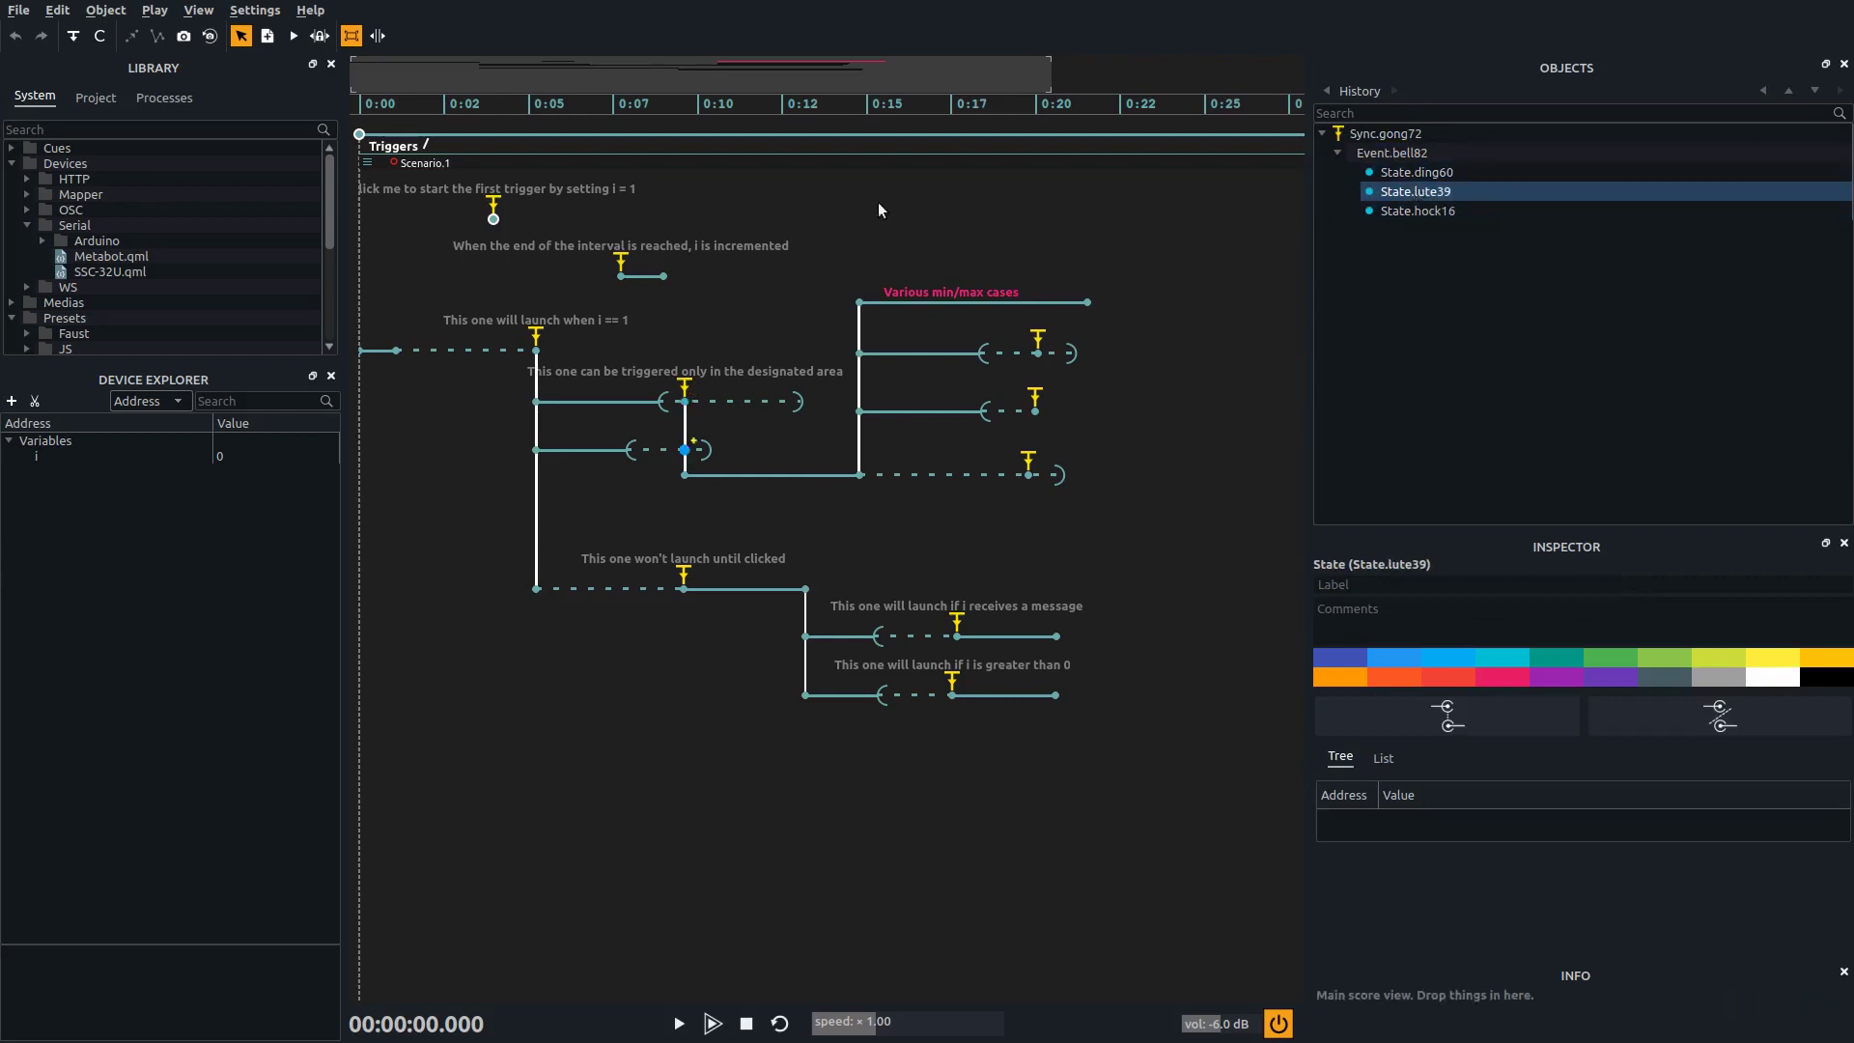
Show the Messages panel and clear its logged messages.
left_click(199, 10)
mouse_move(210, 42)
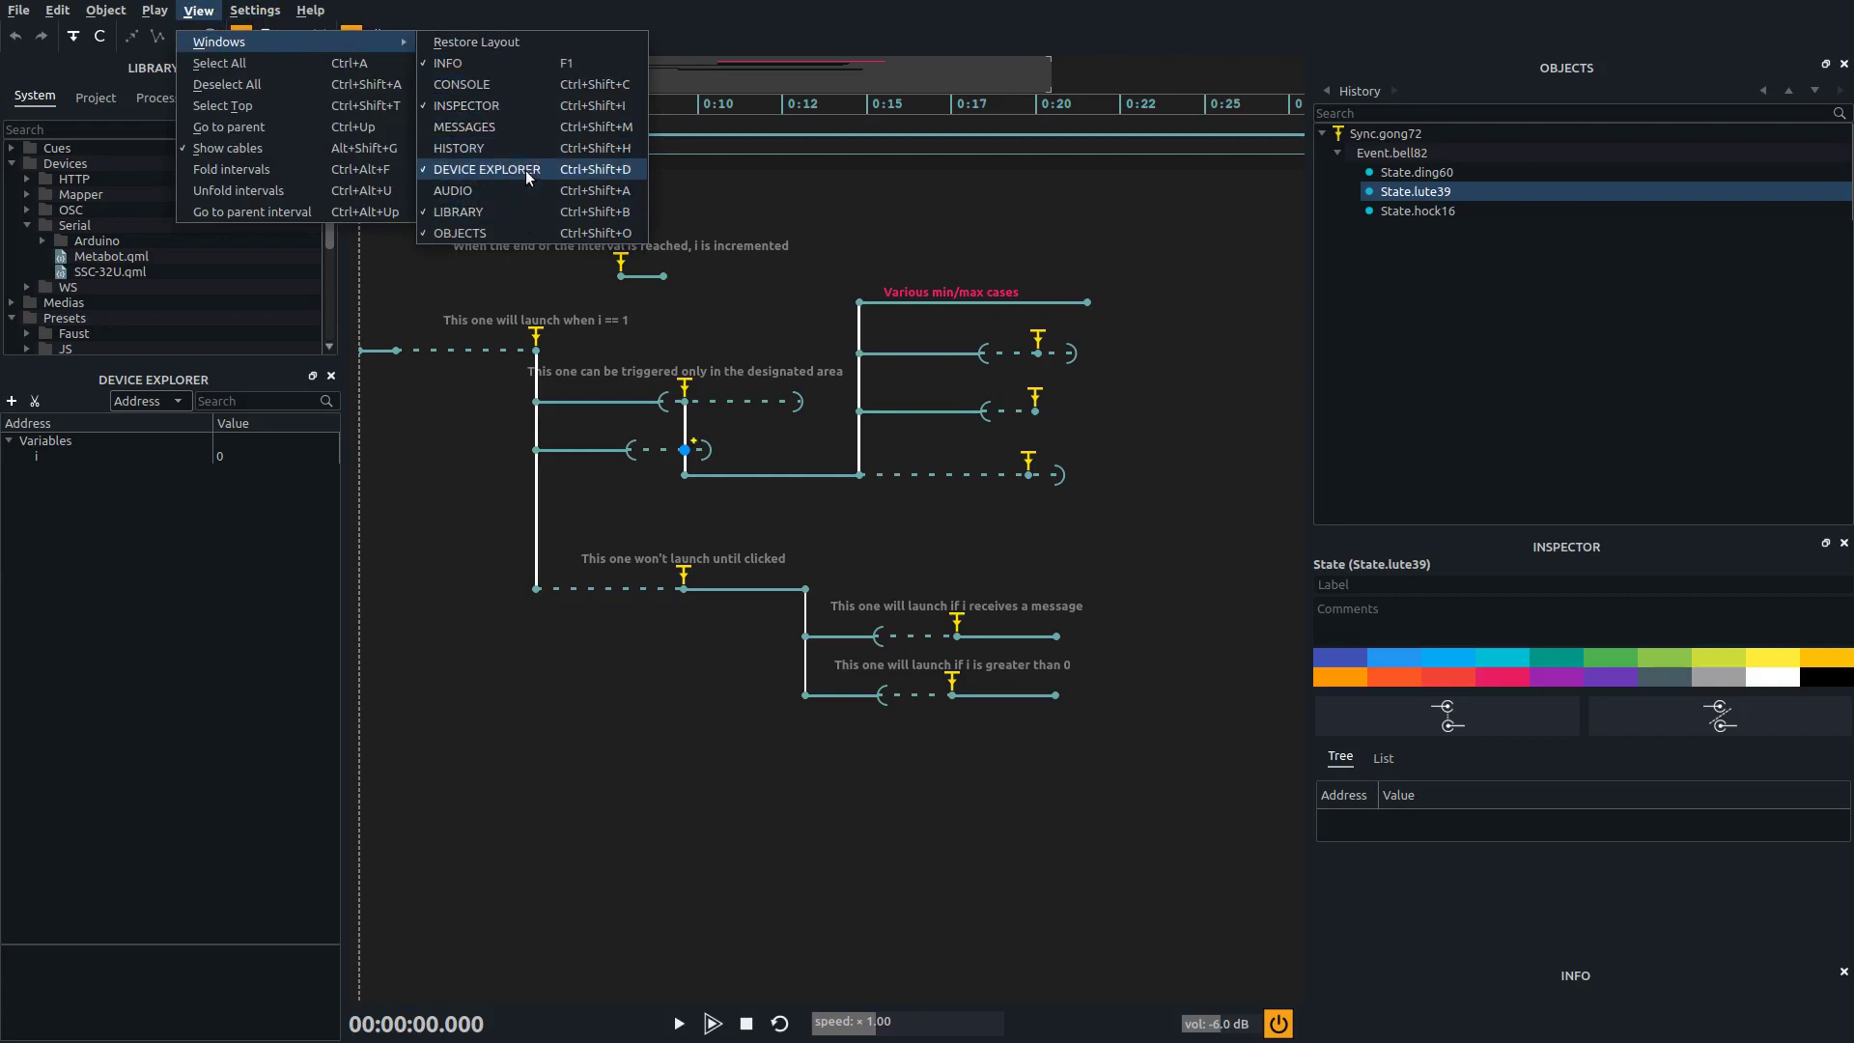
left_click(512, 132)
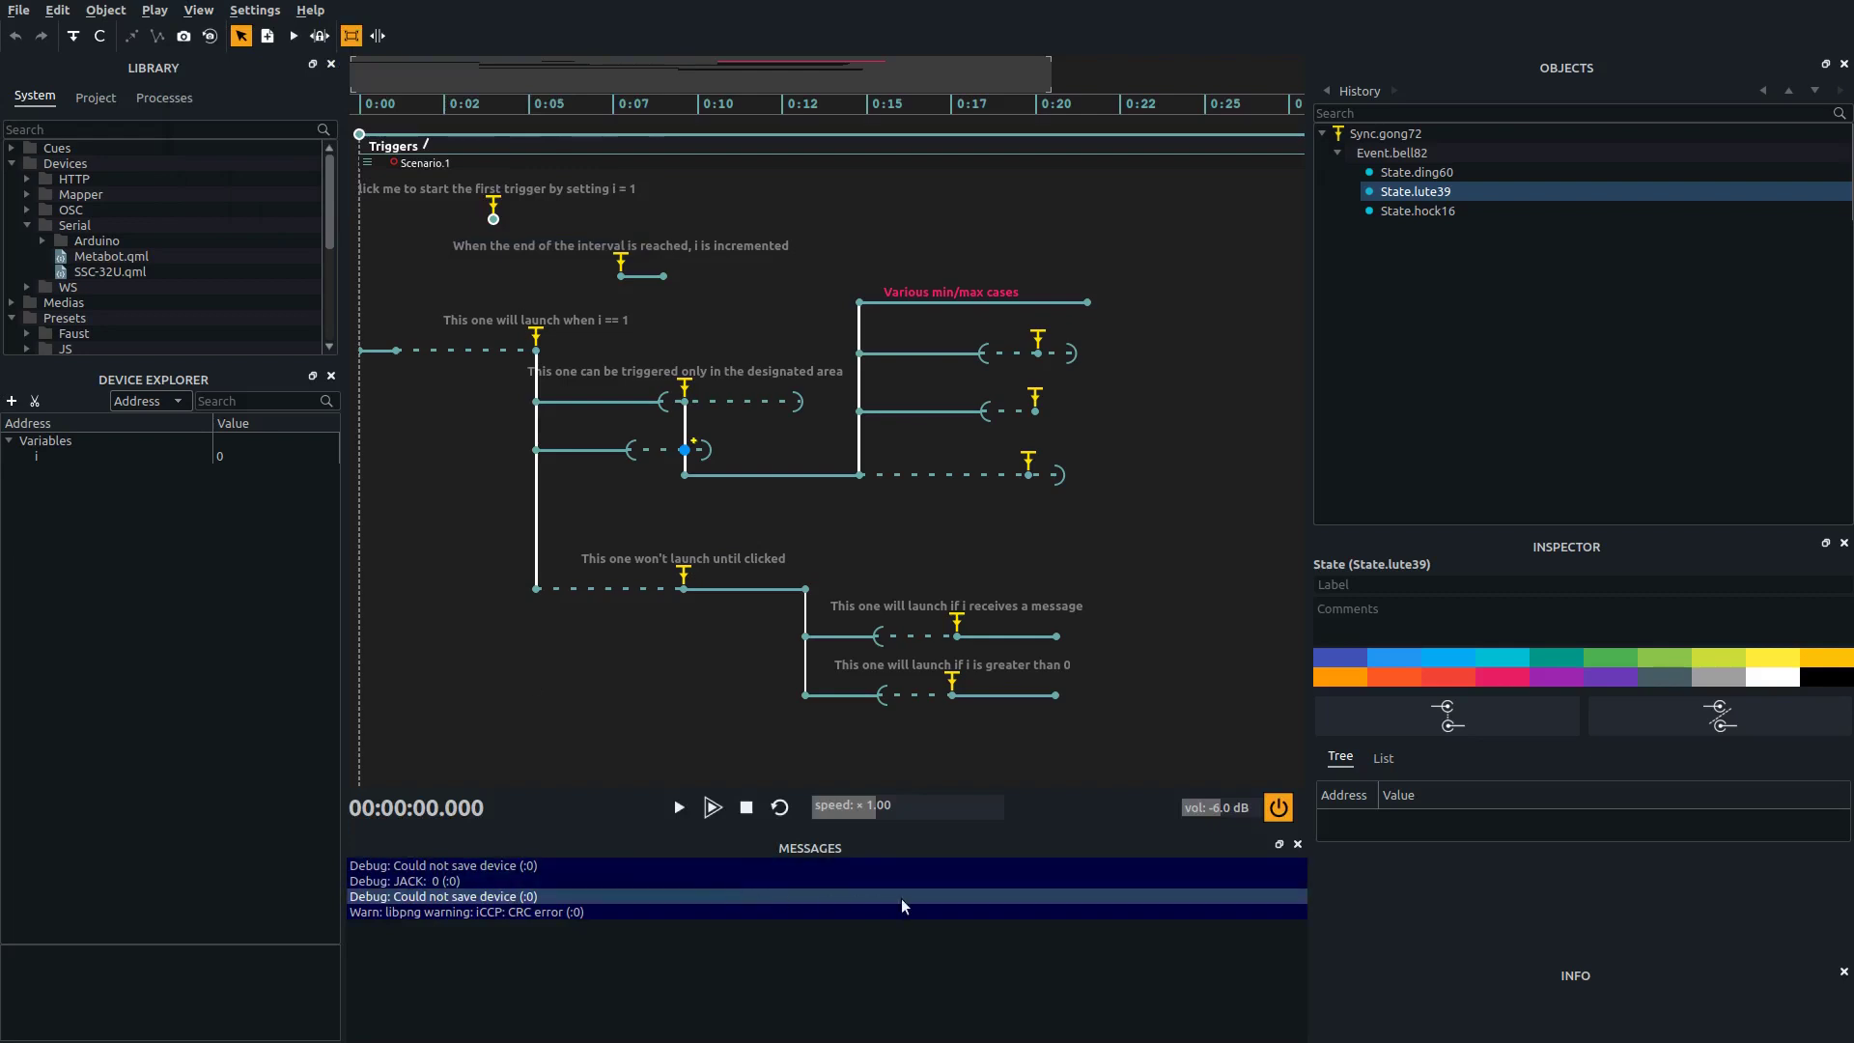
right_click(952, 901)
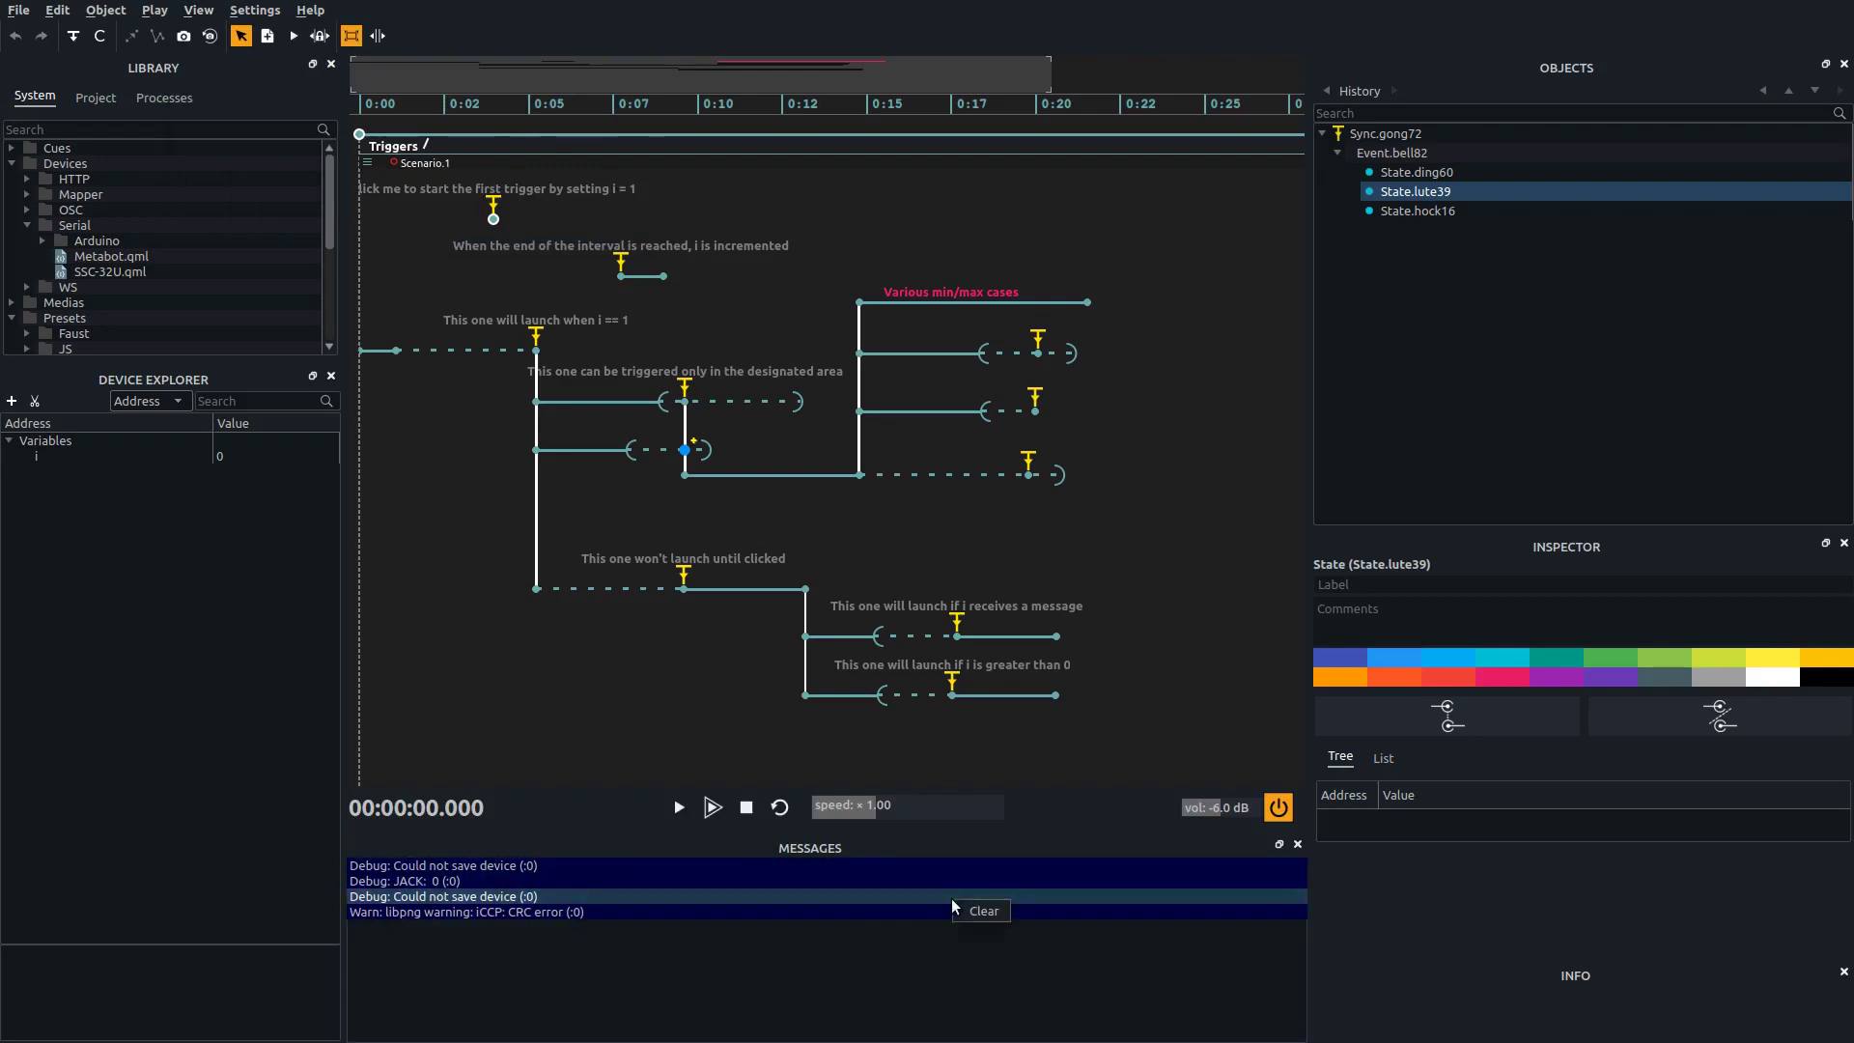
left_click(979, 911)
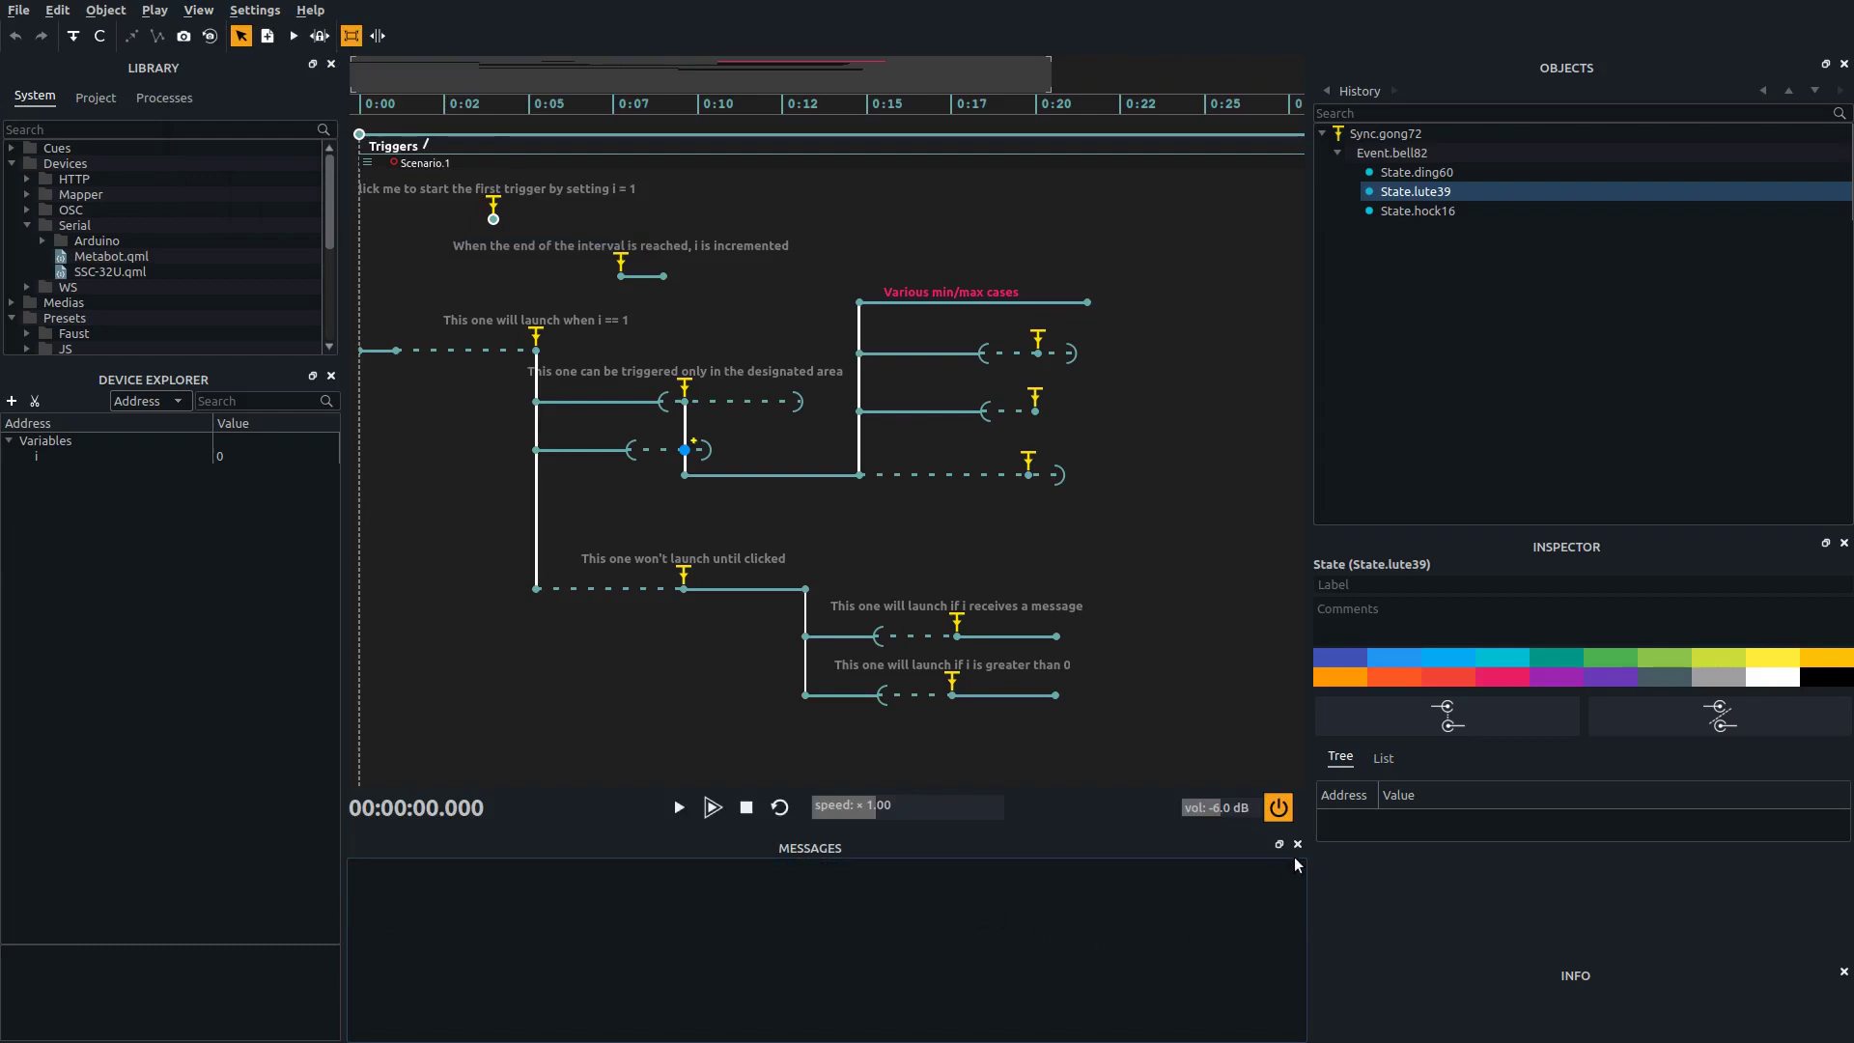
Play the score and manually fire the "setting i = 1" trigger and the trigger that increments i.
left_click(1243, 659)
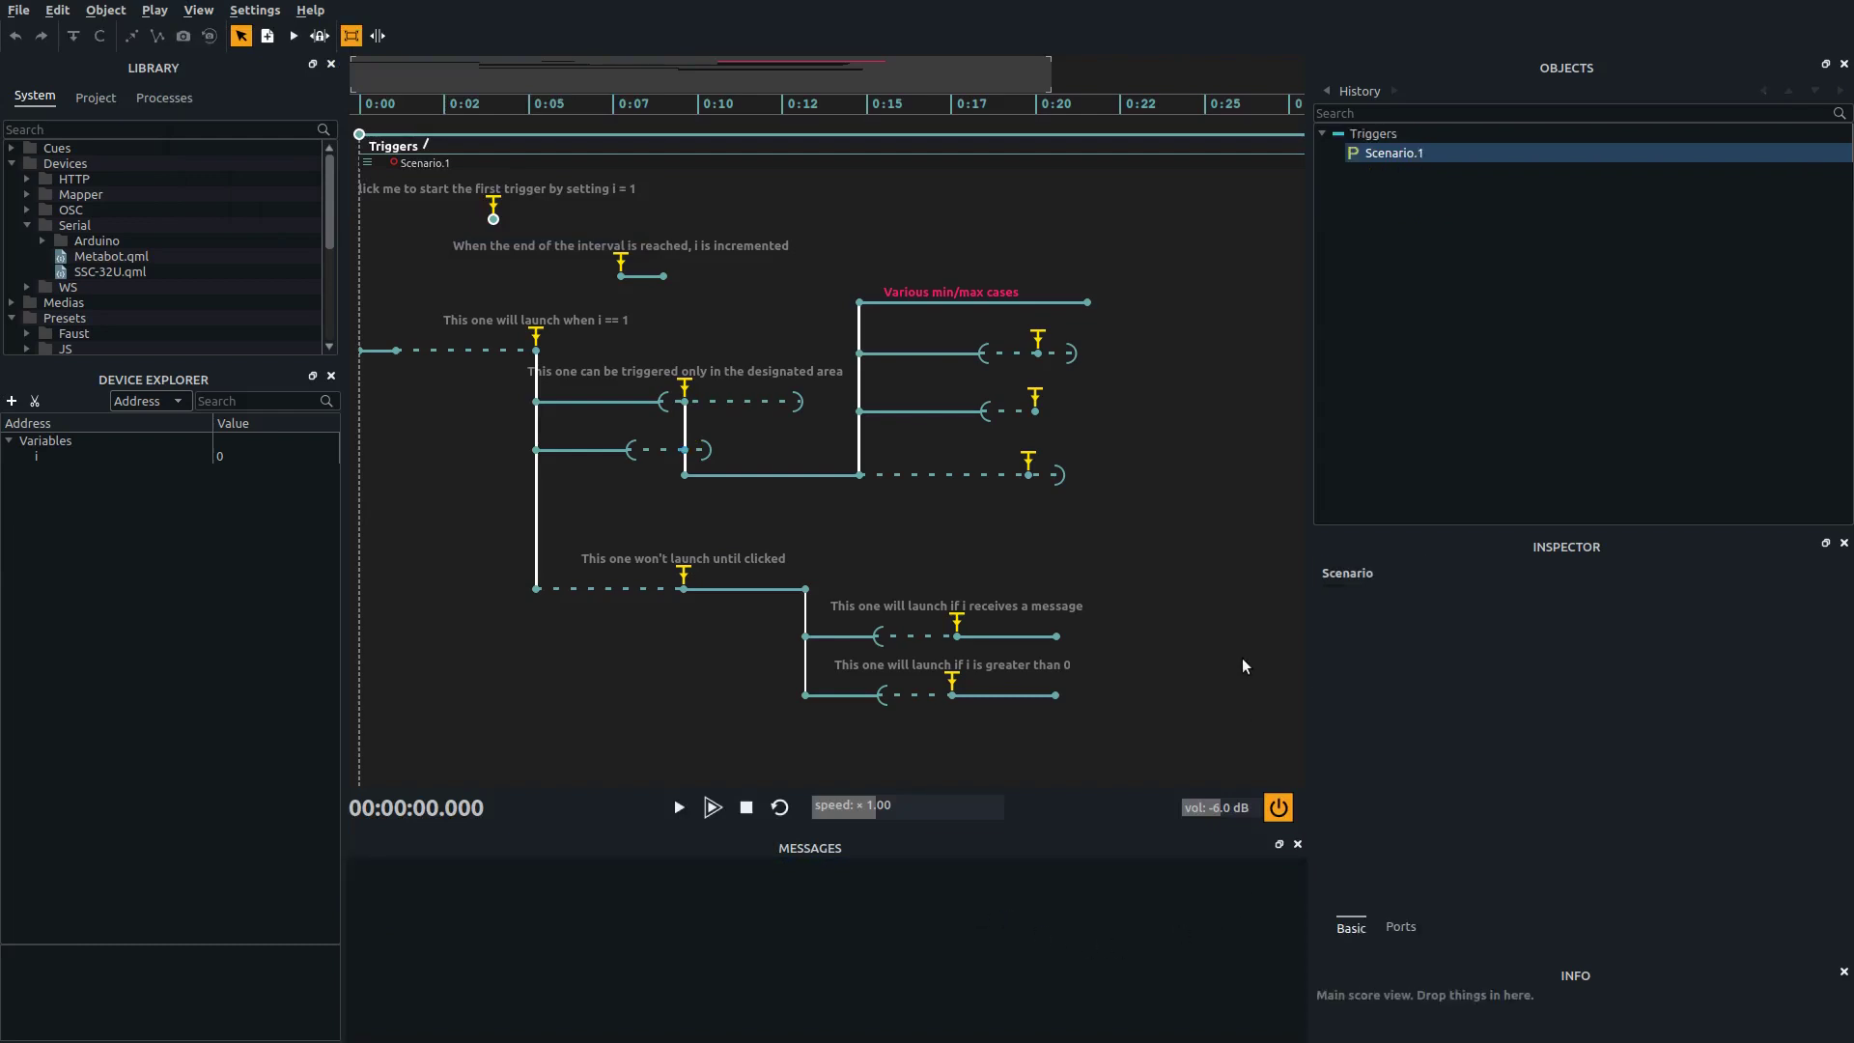
key("space")
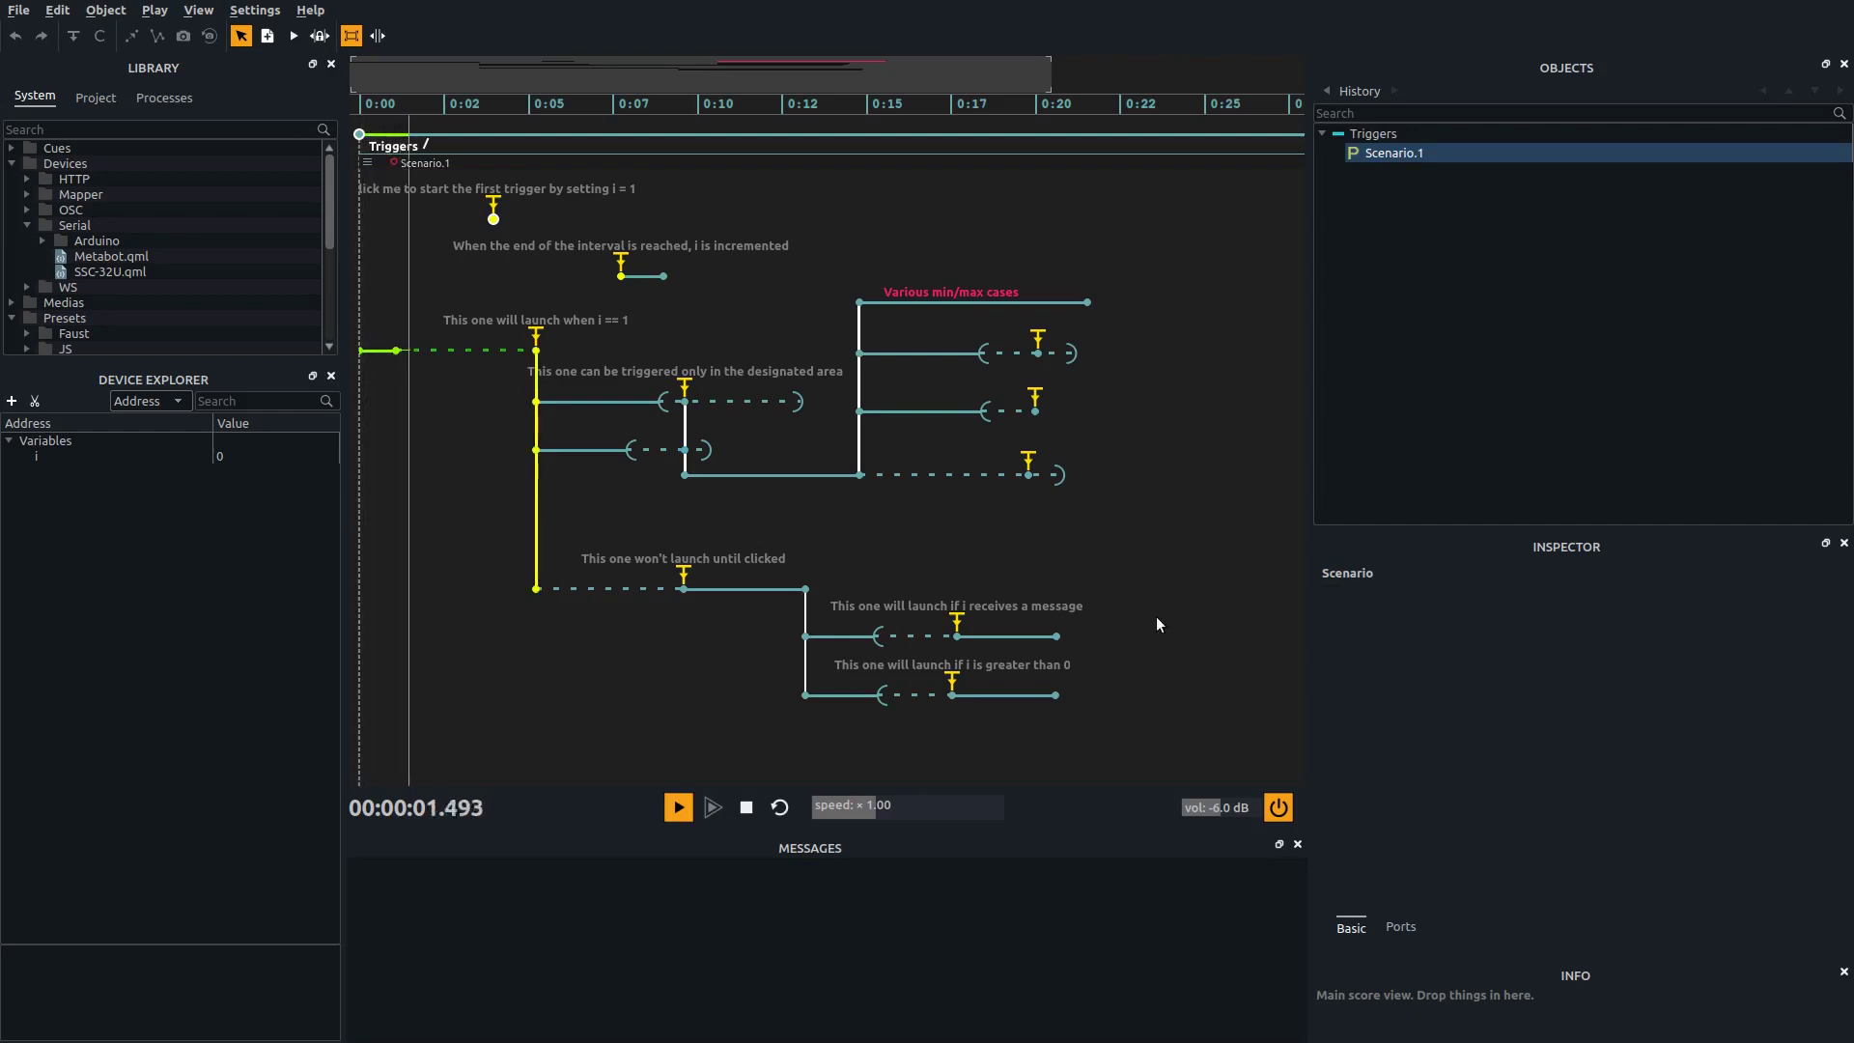
left_click(492, 203)
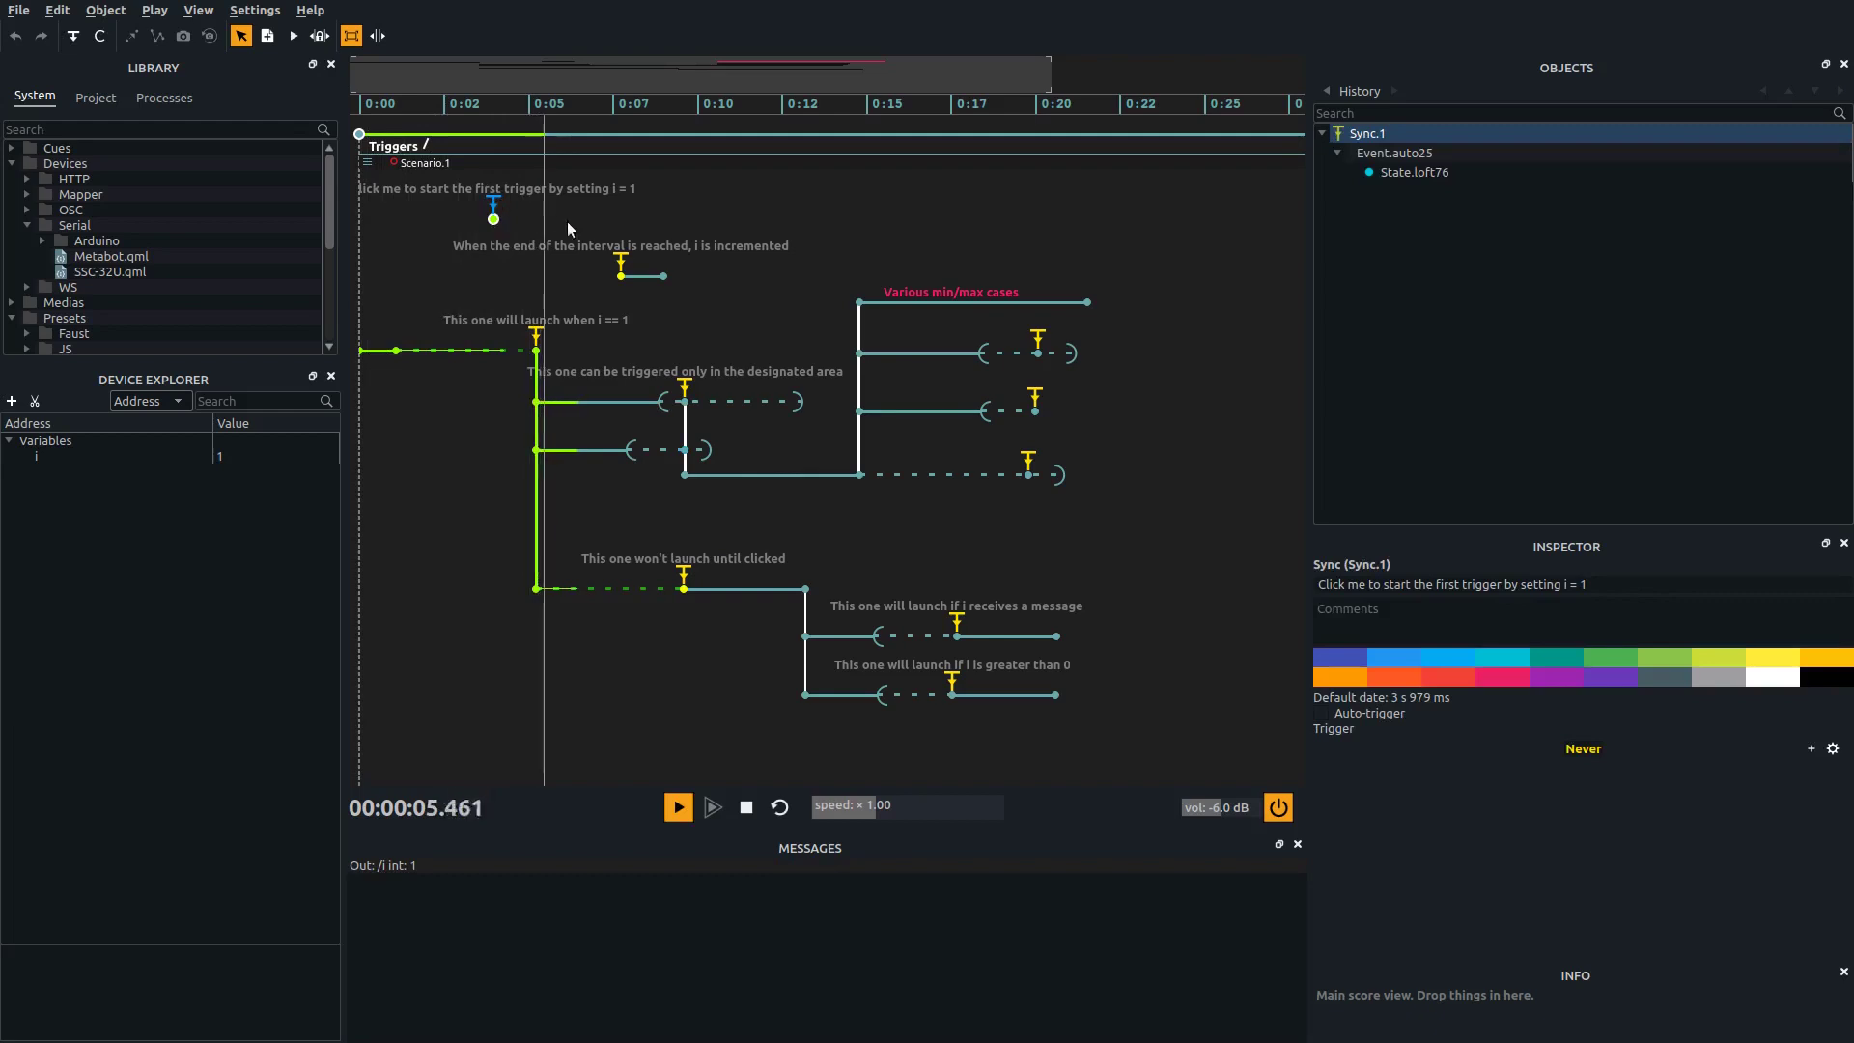
left_click(609, 246)
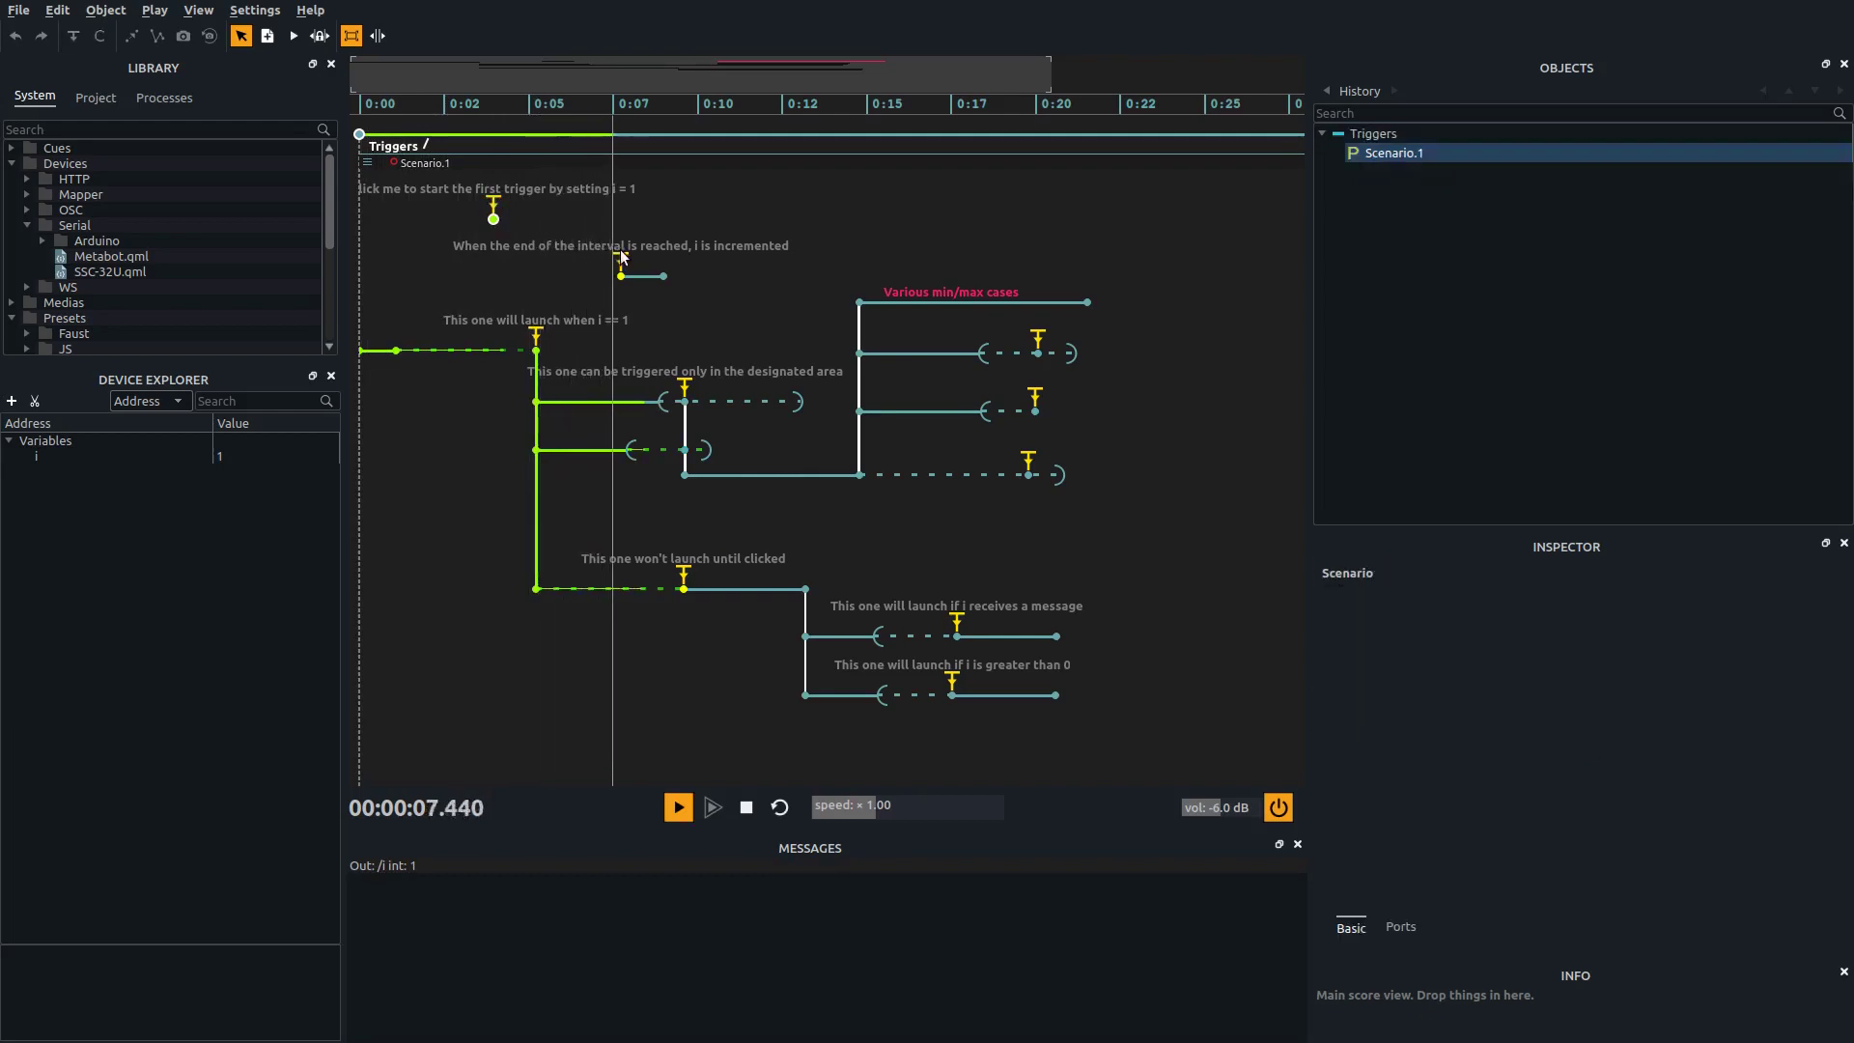
left_click(621, 258)
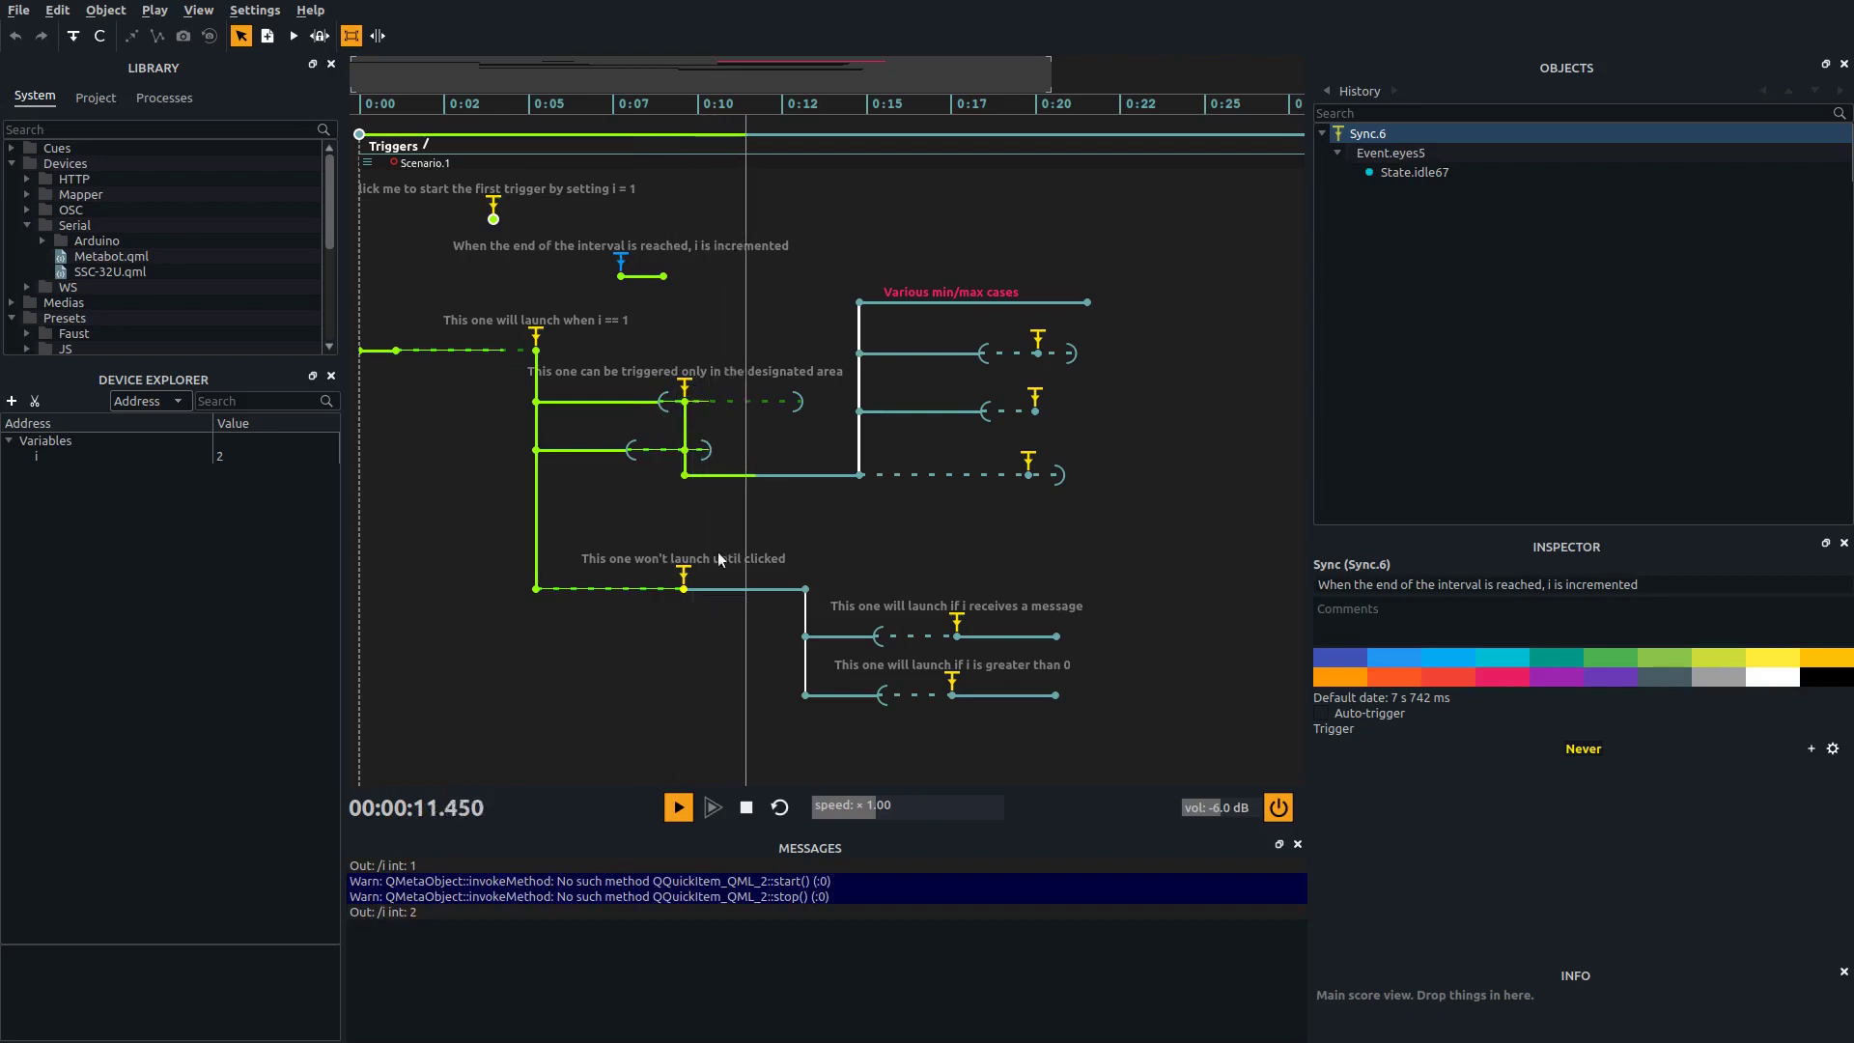
Fire the "This one won't launch until clicked" trigger and the lower two triggers under "Various min/max cases".
left_click(685, 574)
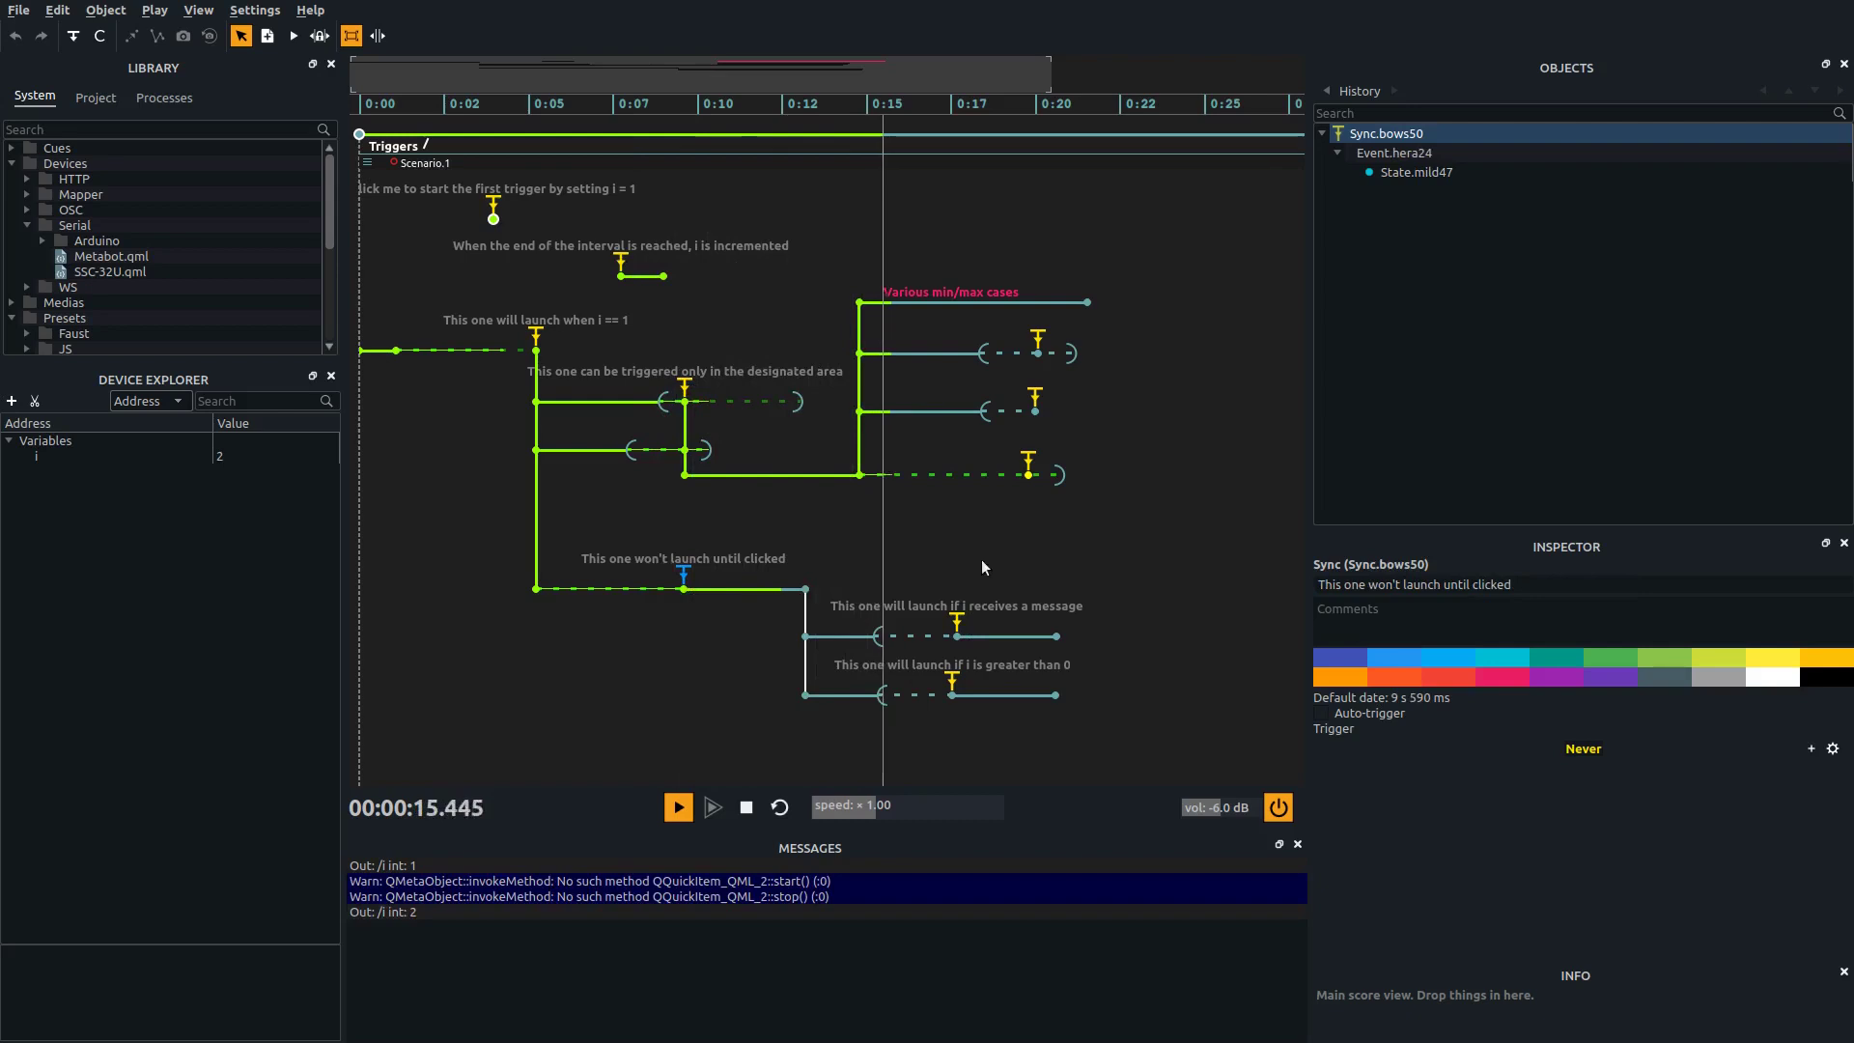
left_click(1028, 460)
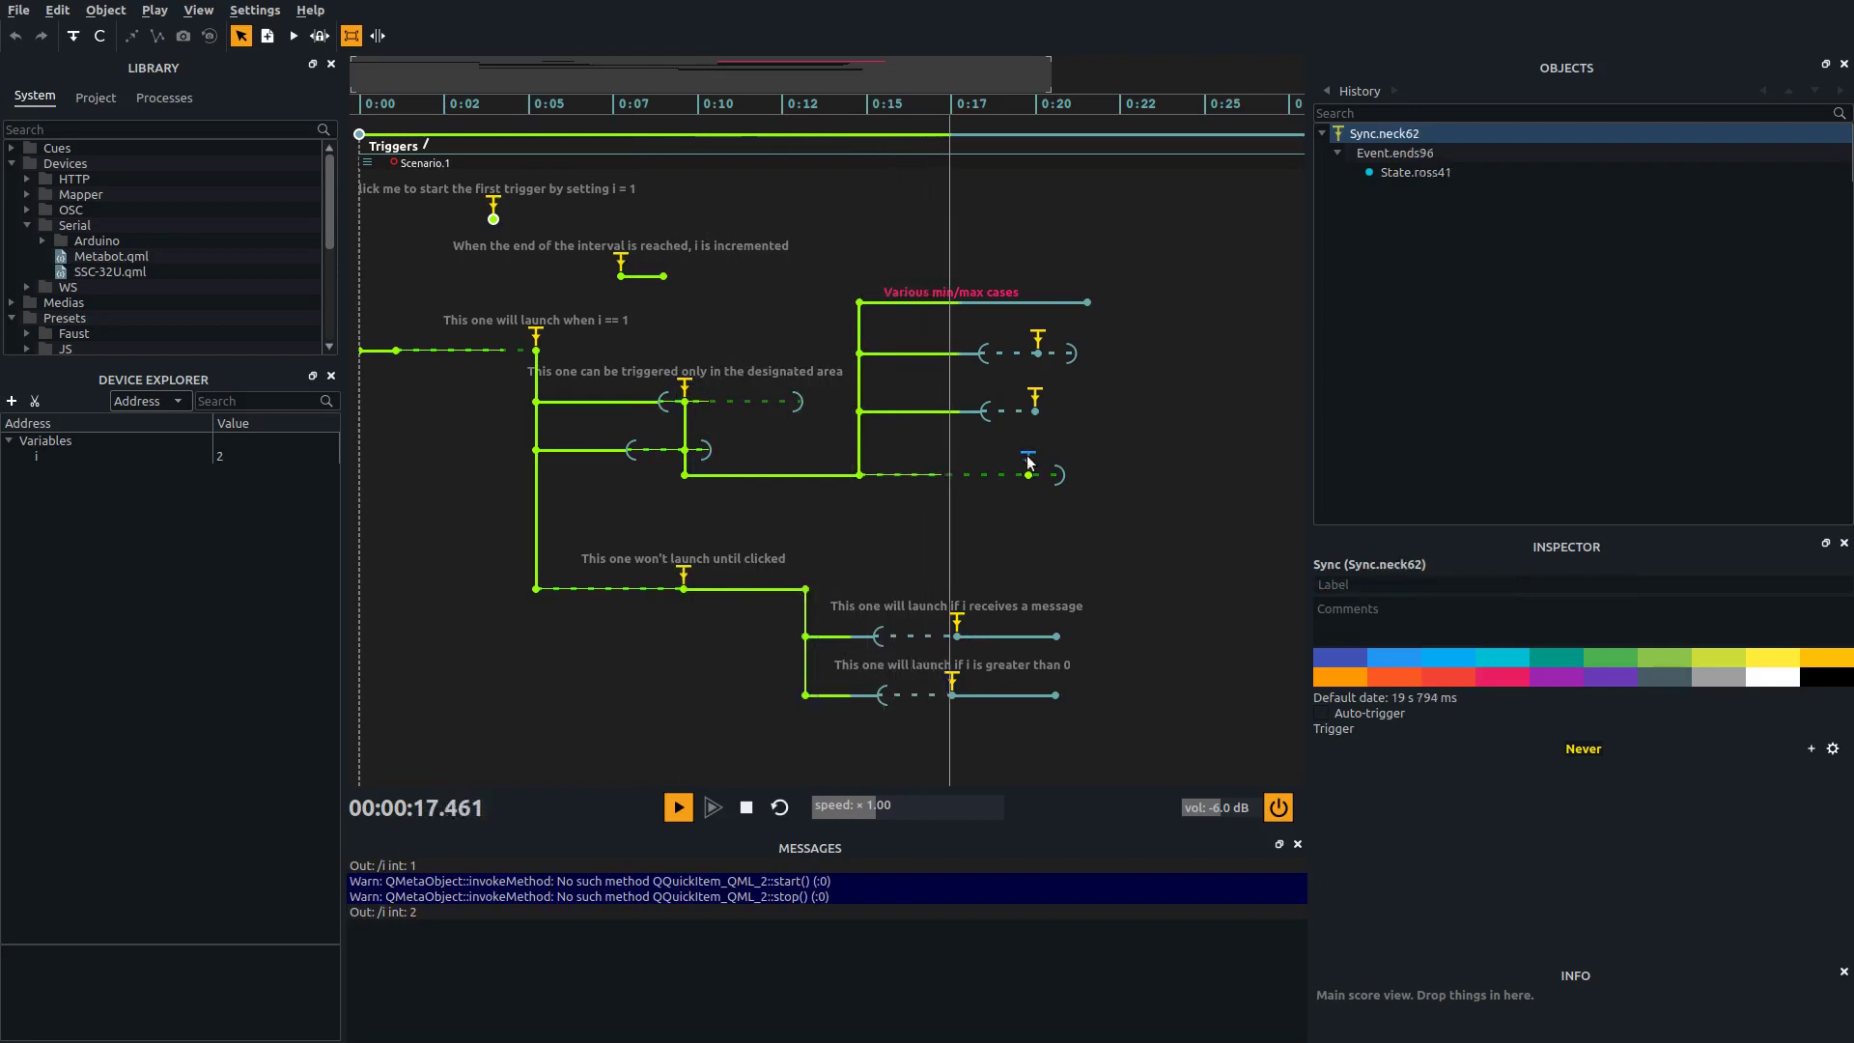
left_click(1035, 394)
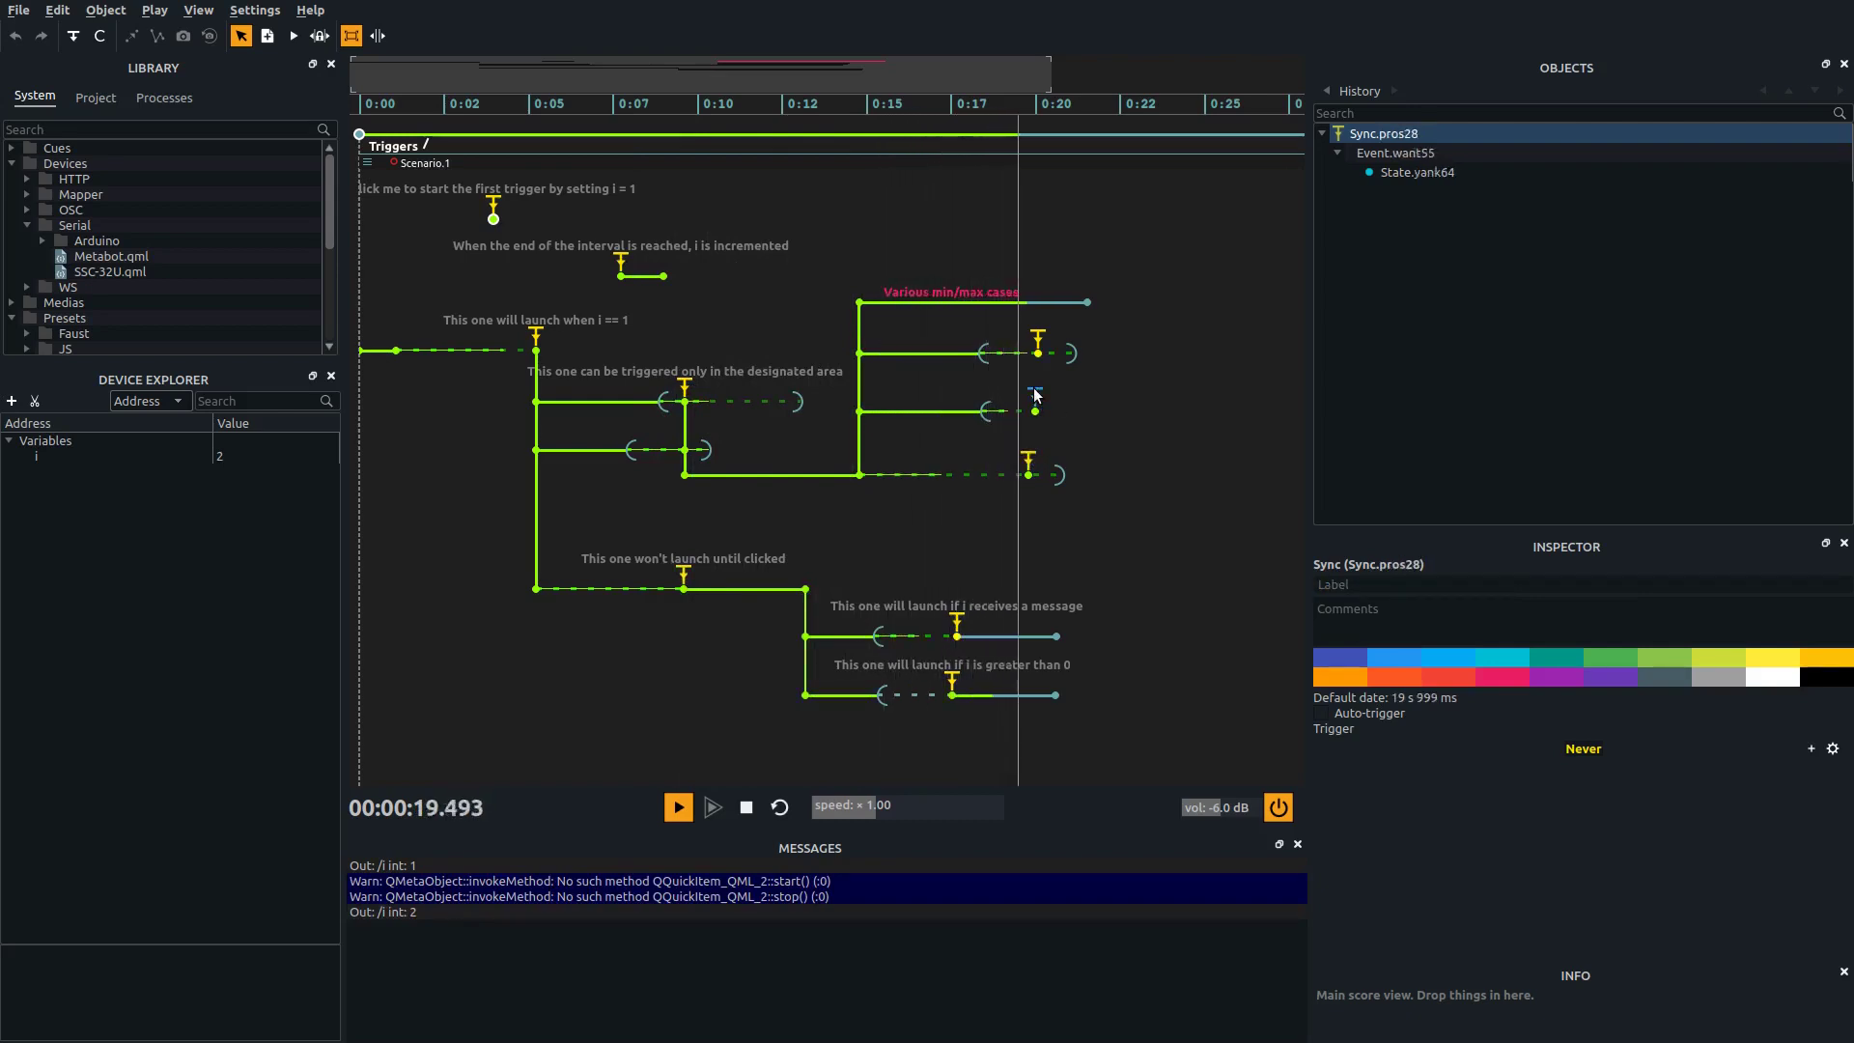
Stop playback of the score and hide the Messages panel.
left_click(1117, 431)
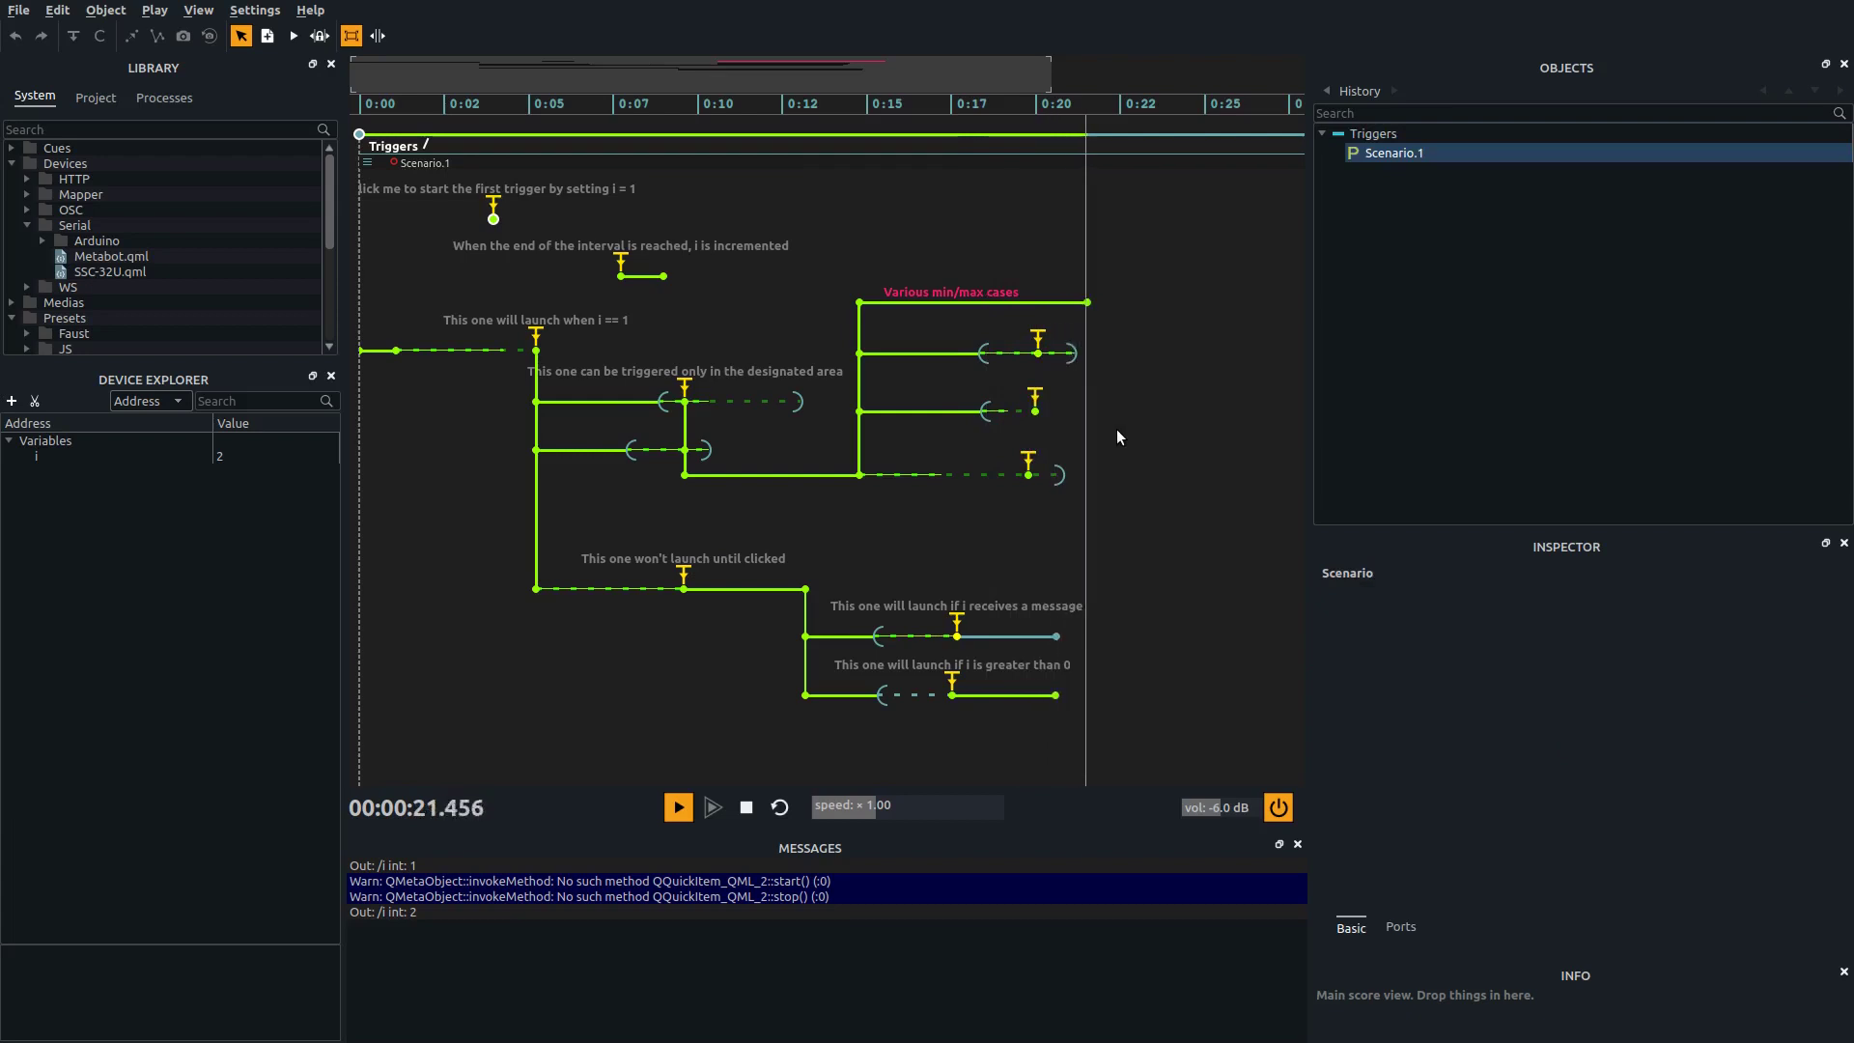
key("Return")
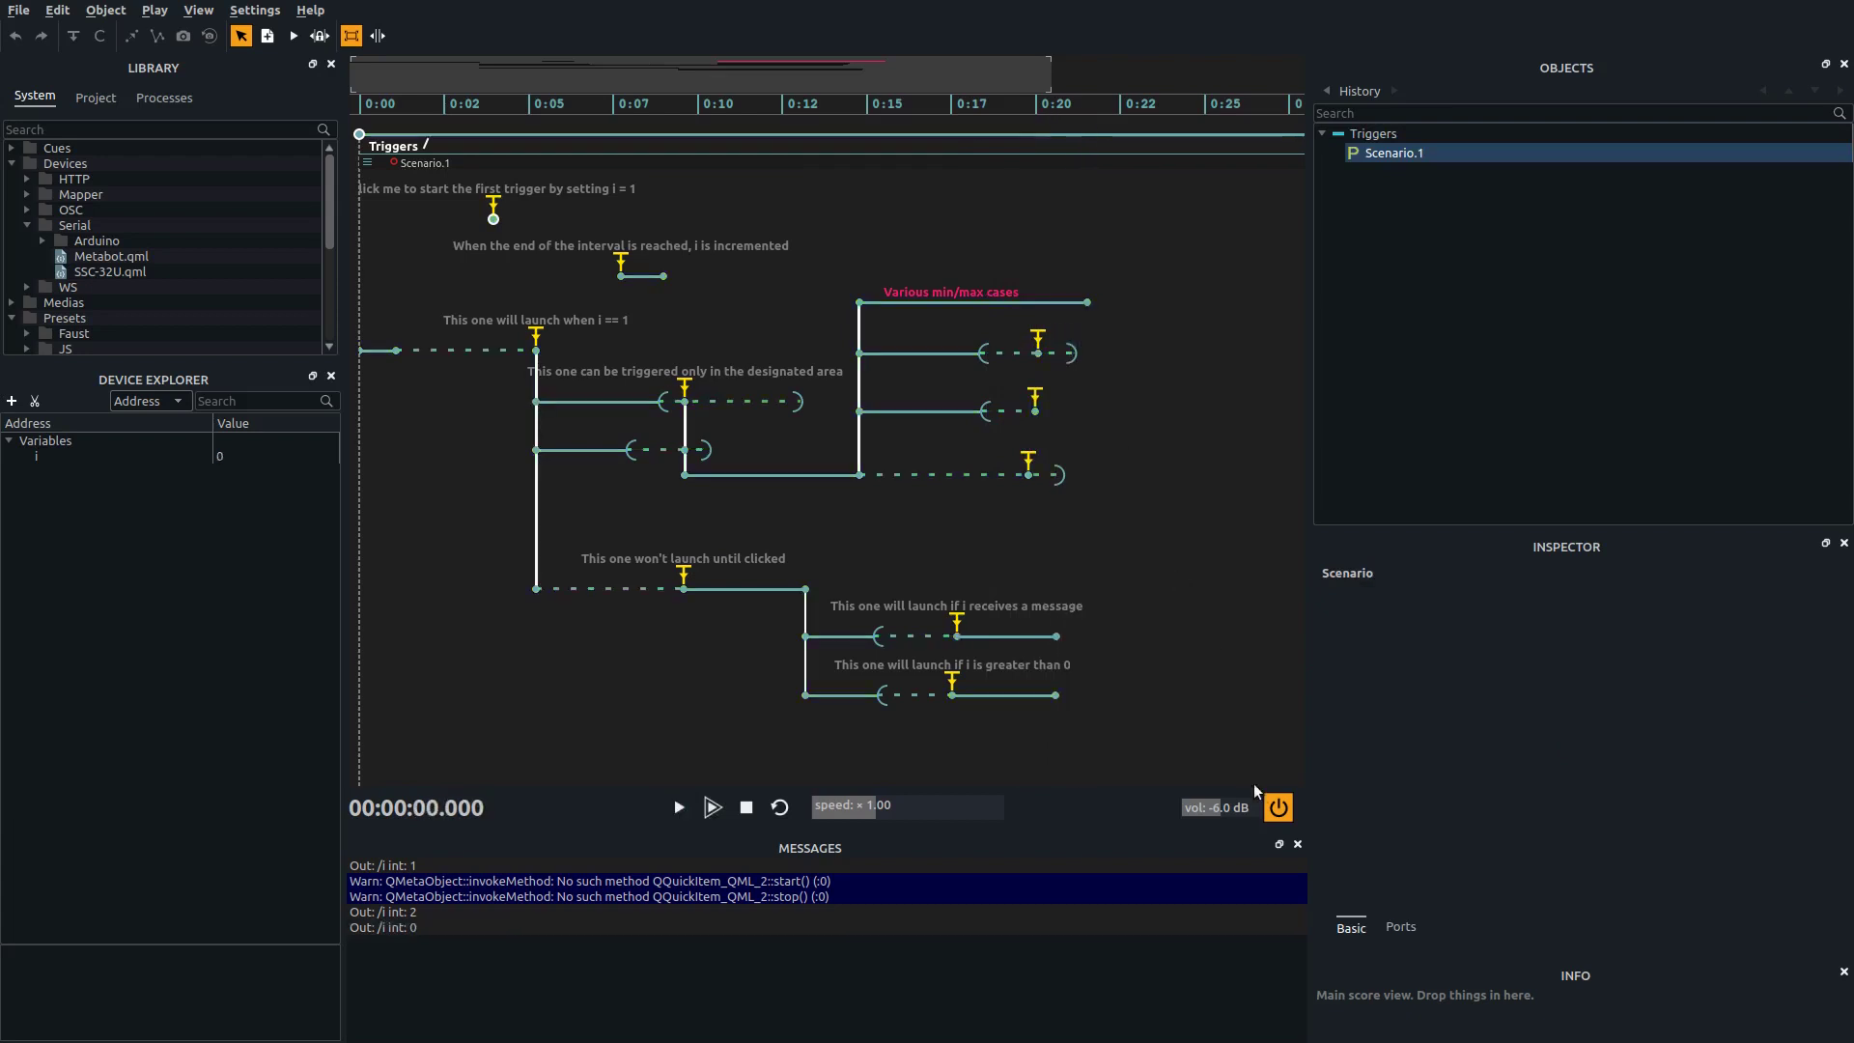
left_click(1297, 845)
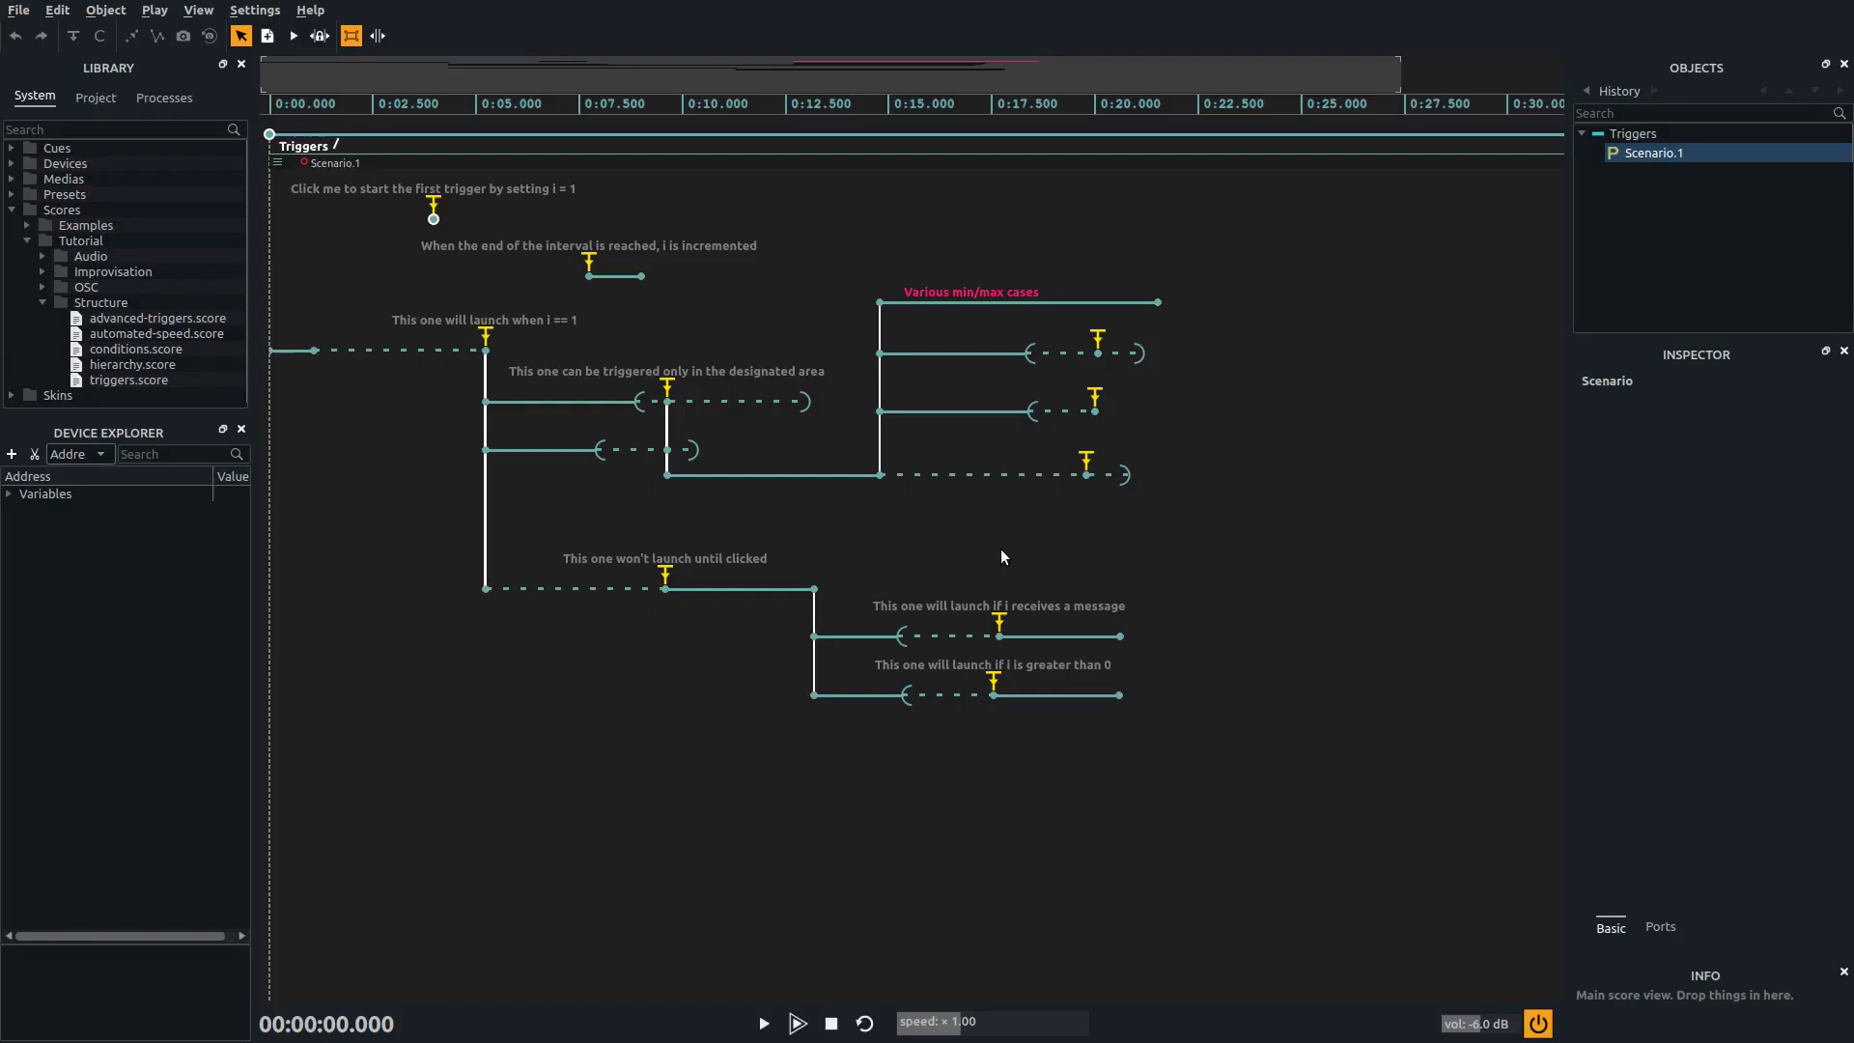
Create a new score and inspect its start state, main interval and Scenario.1 process.
left_click(23, 13)
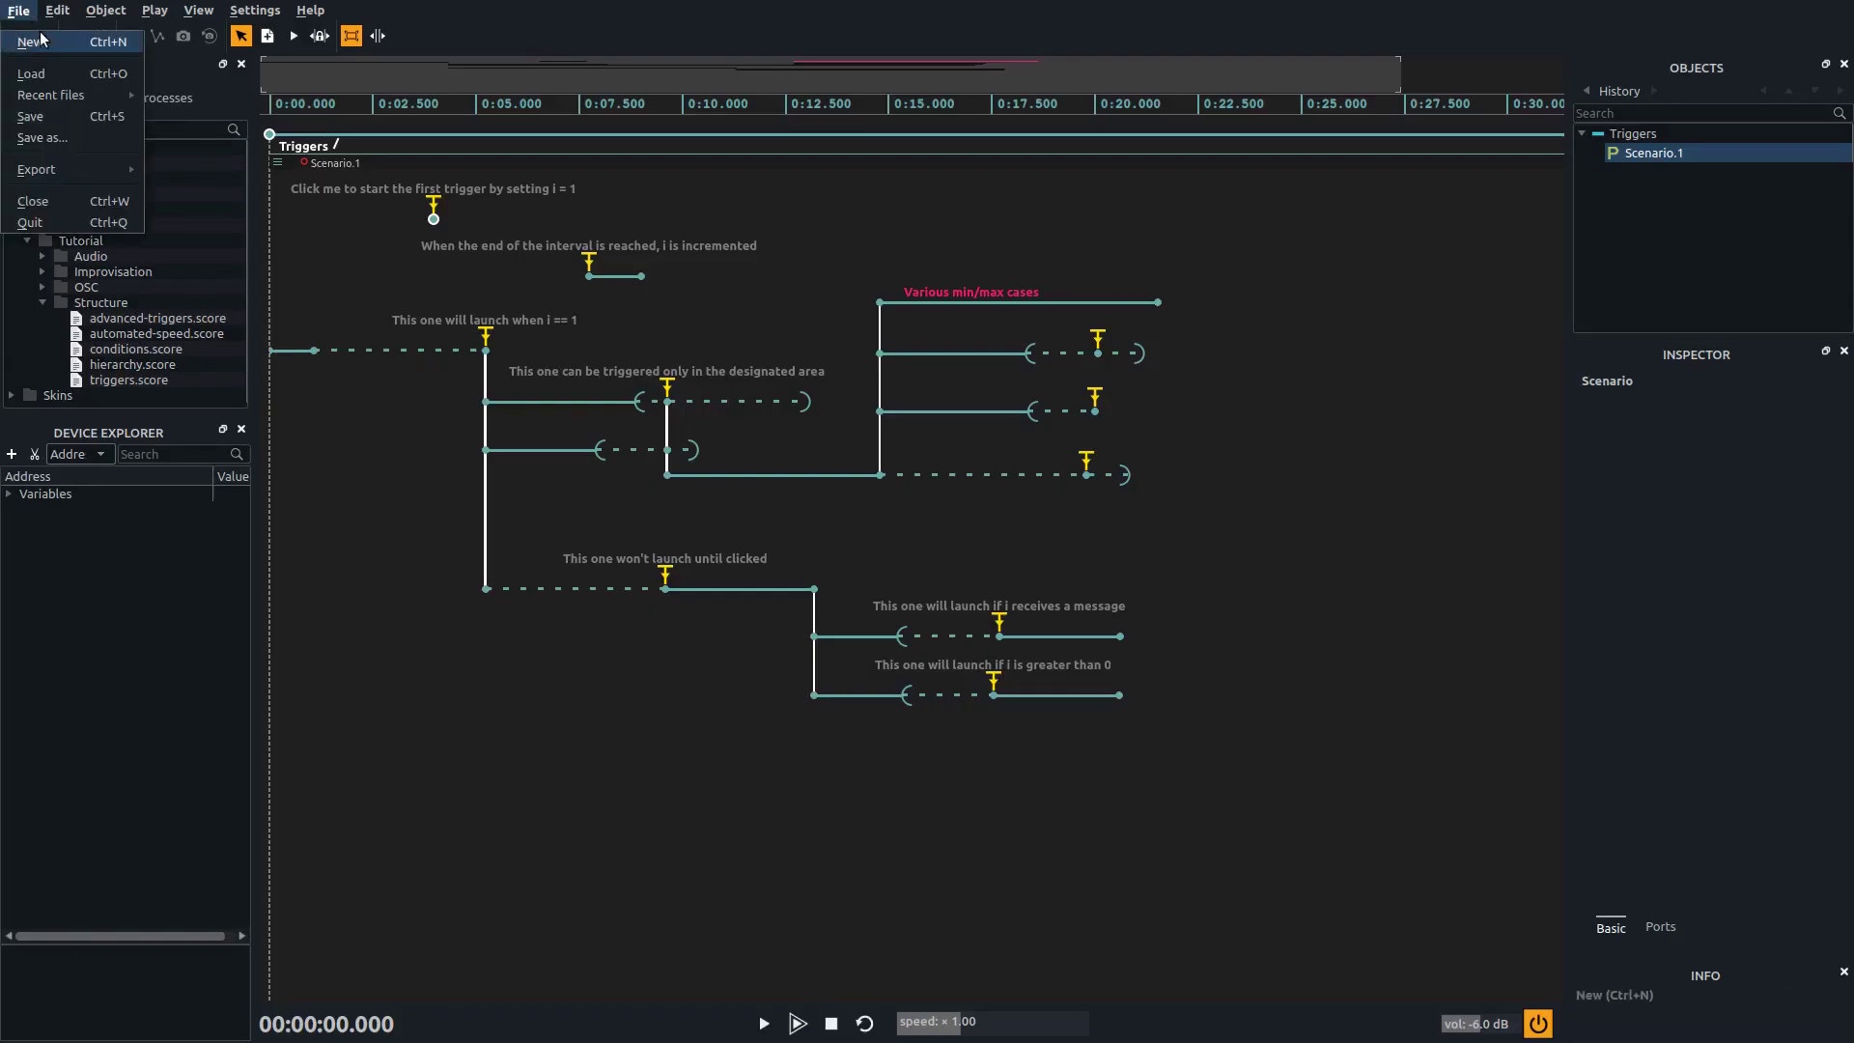
left_click(54, 43)
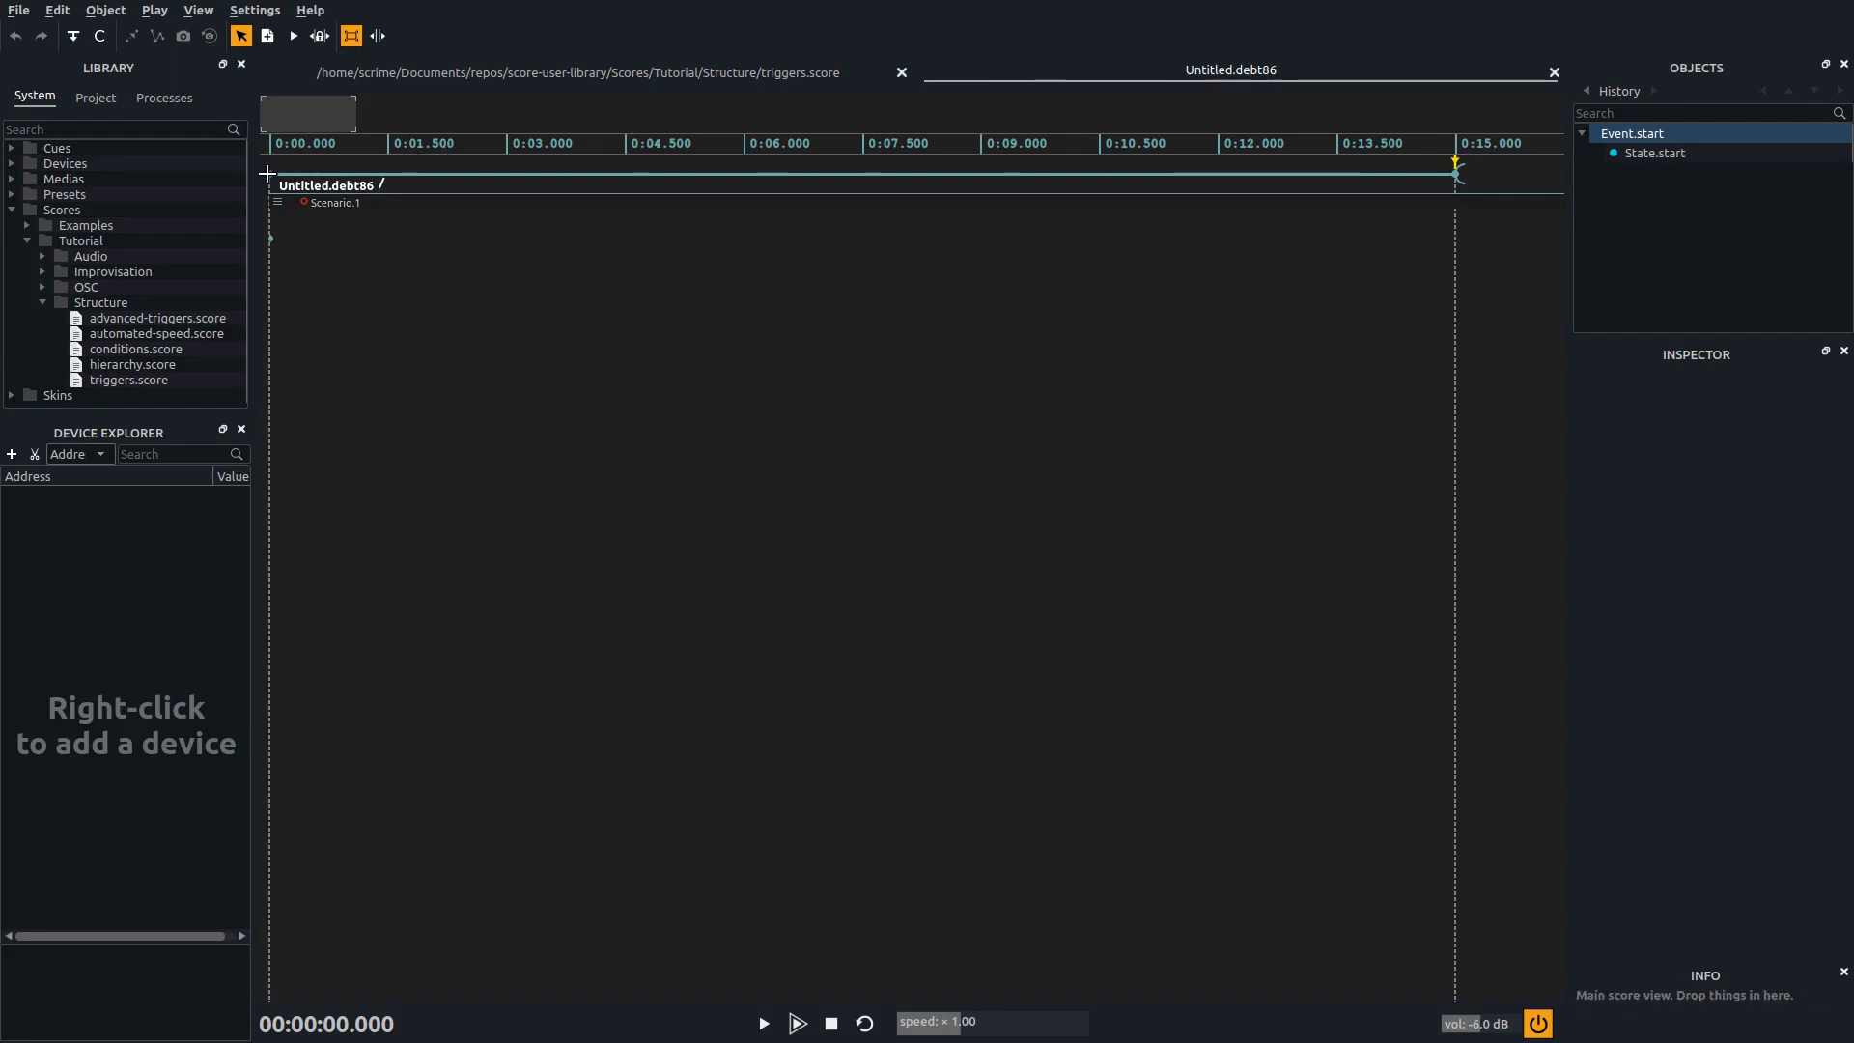
left_click(268, 174)
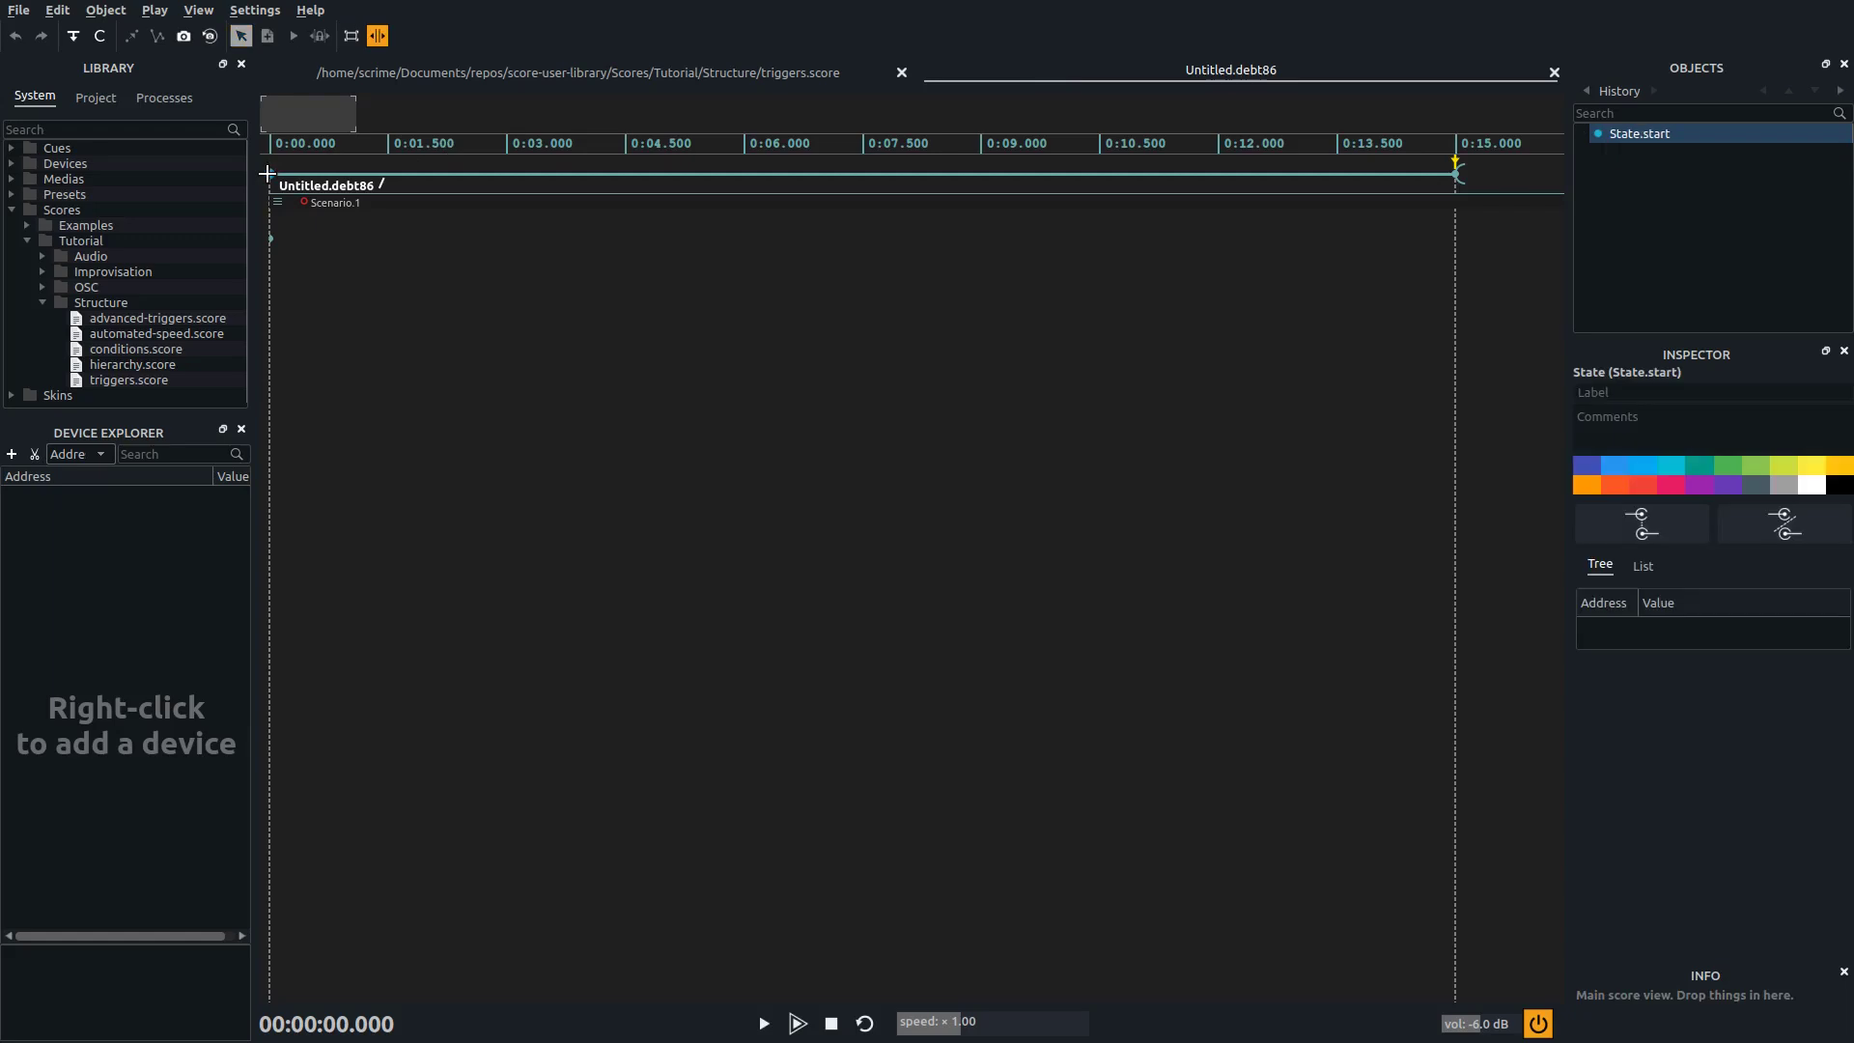
left_click(503, 175)
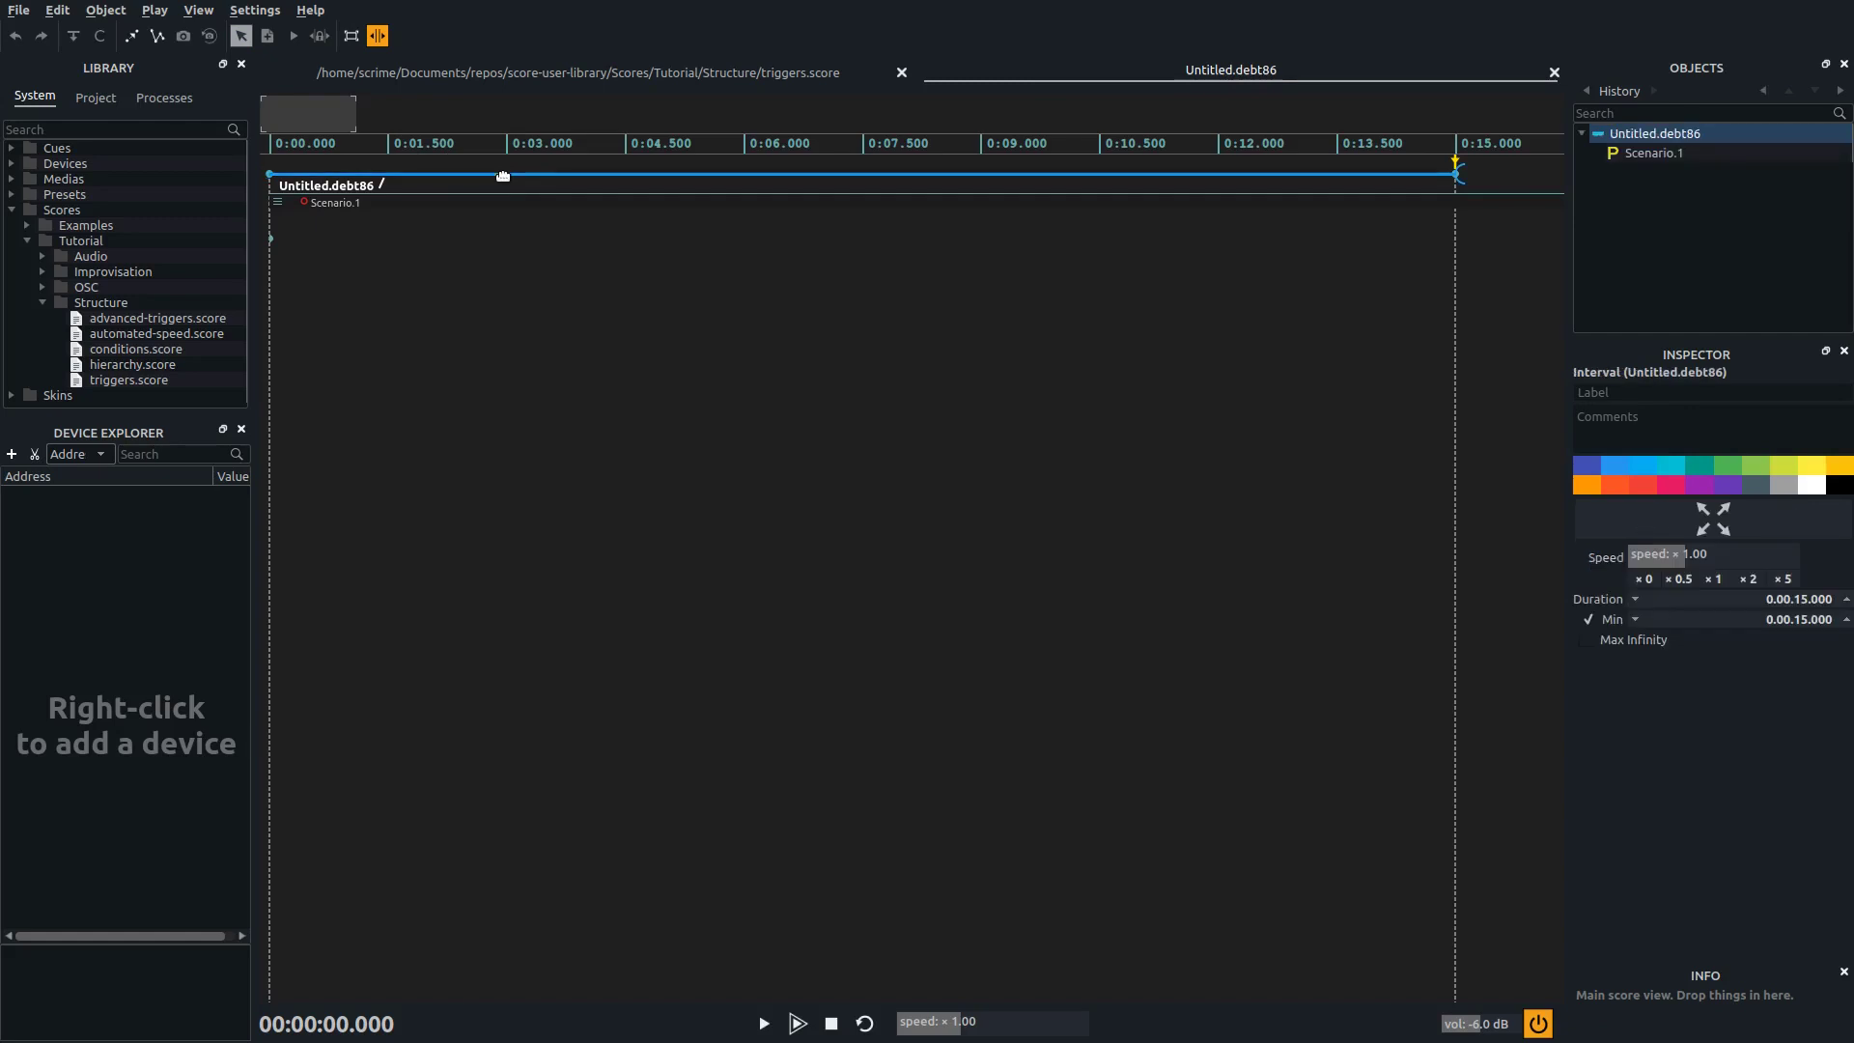
left_click(339, 205)
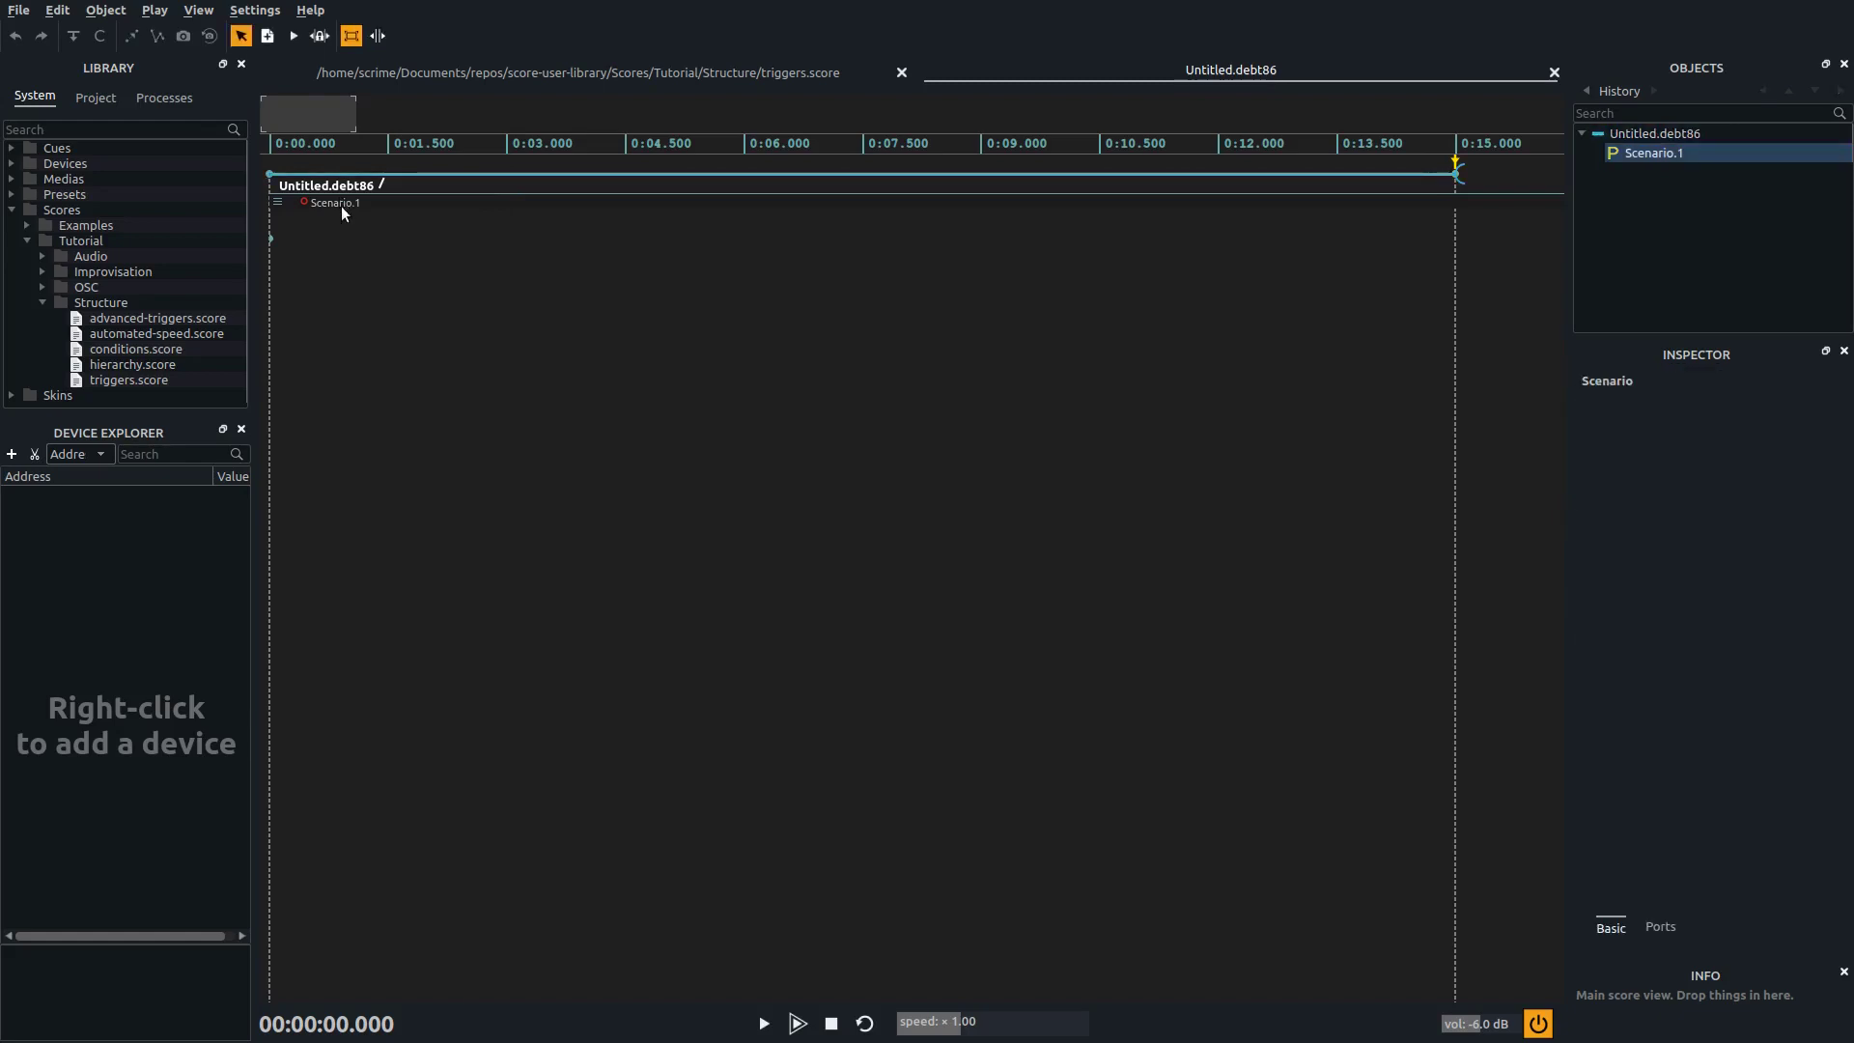
left_click(586, 175)
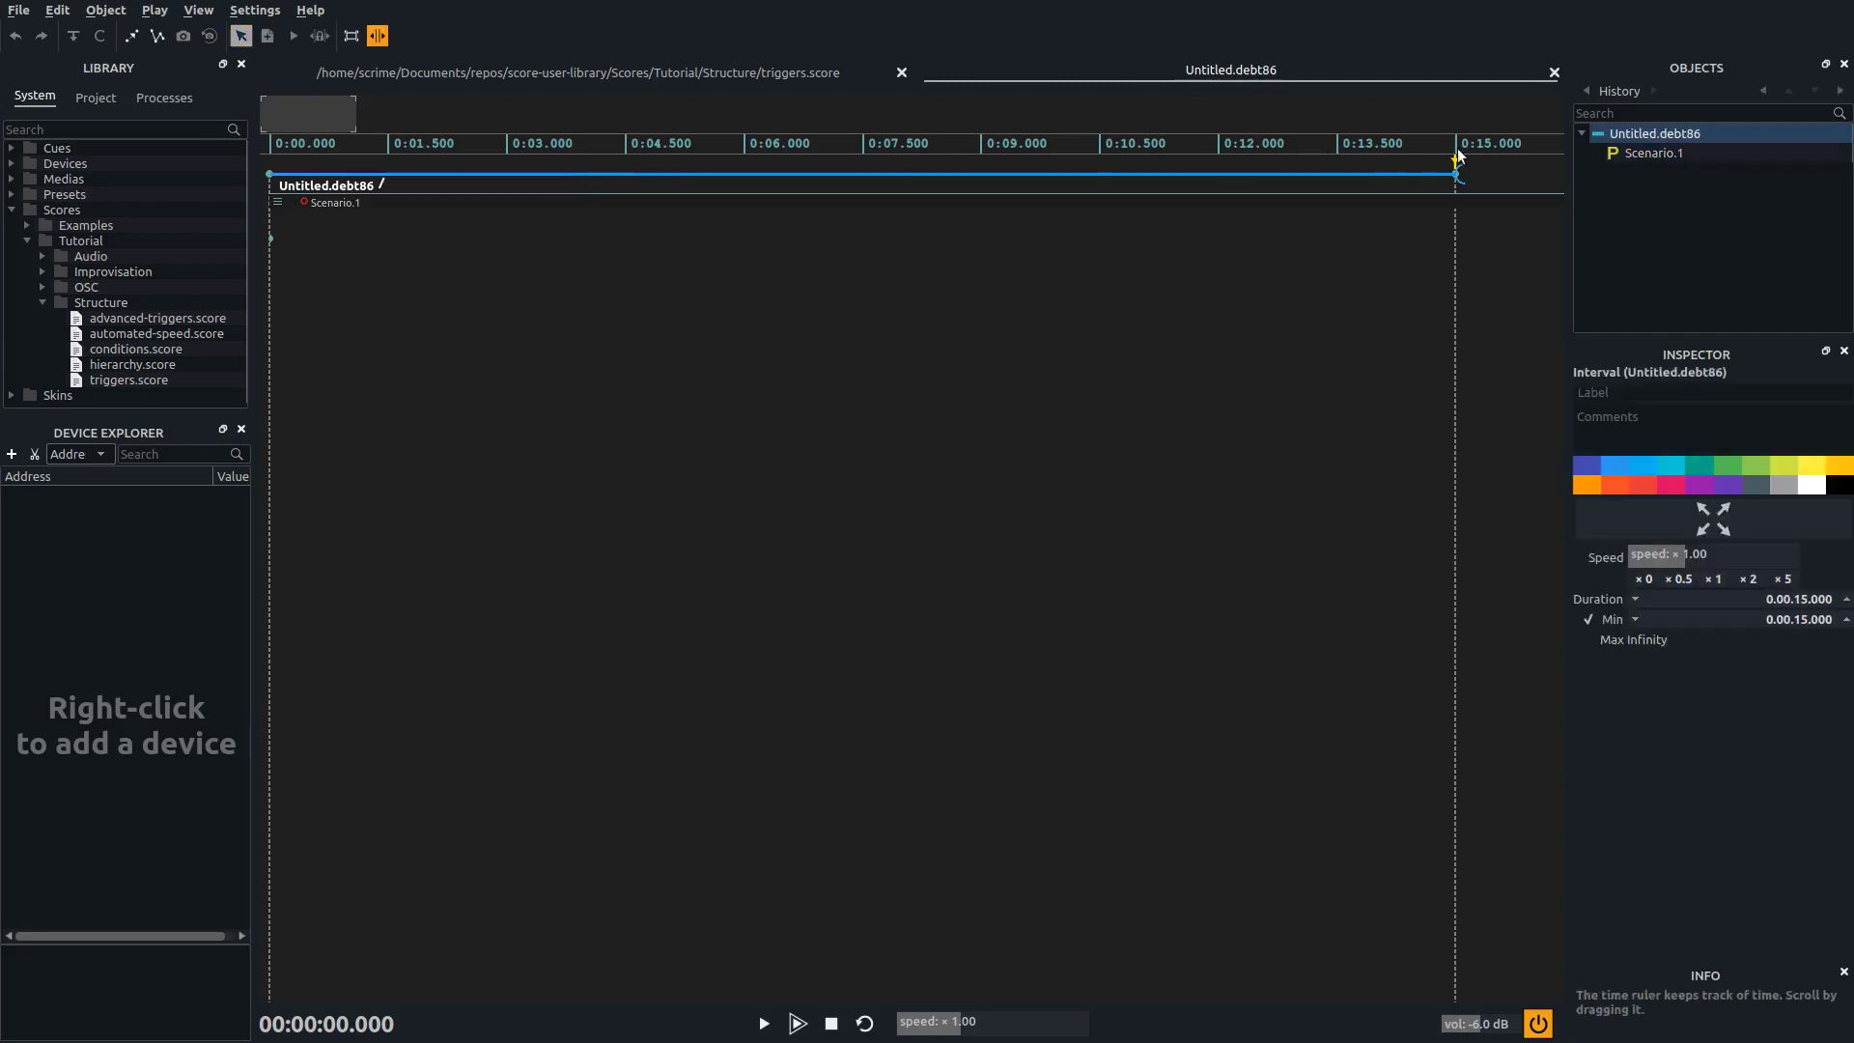
Rename the new score's main interval to "mainInterval".
double_click(1674, 134)
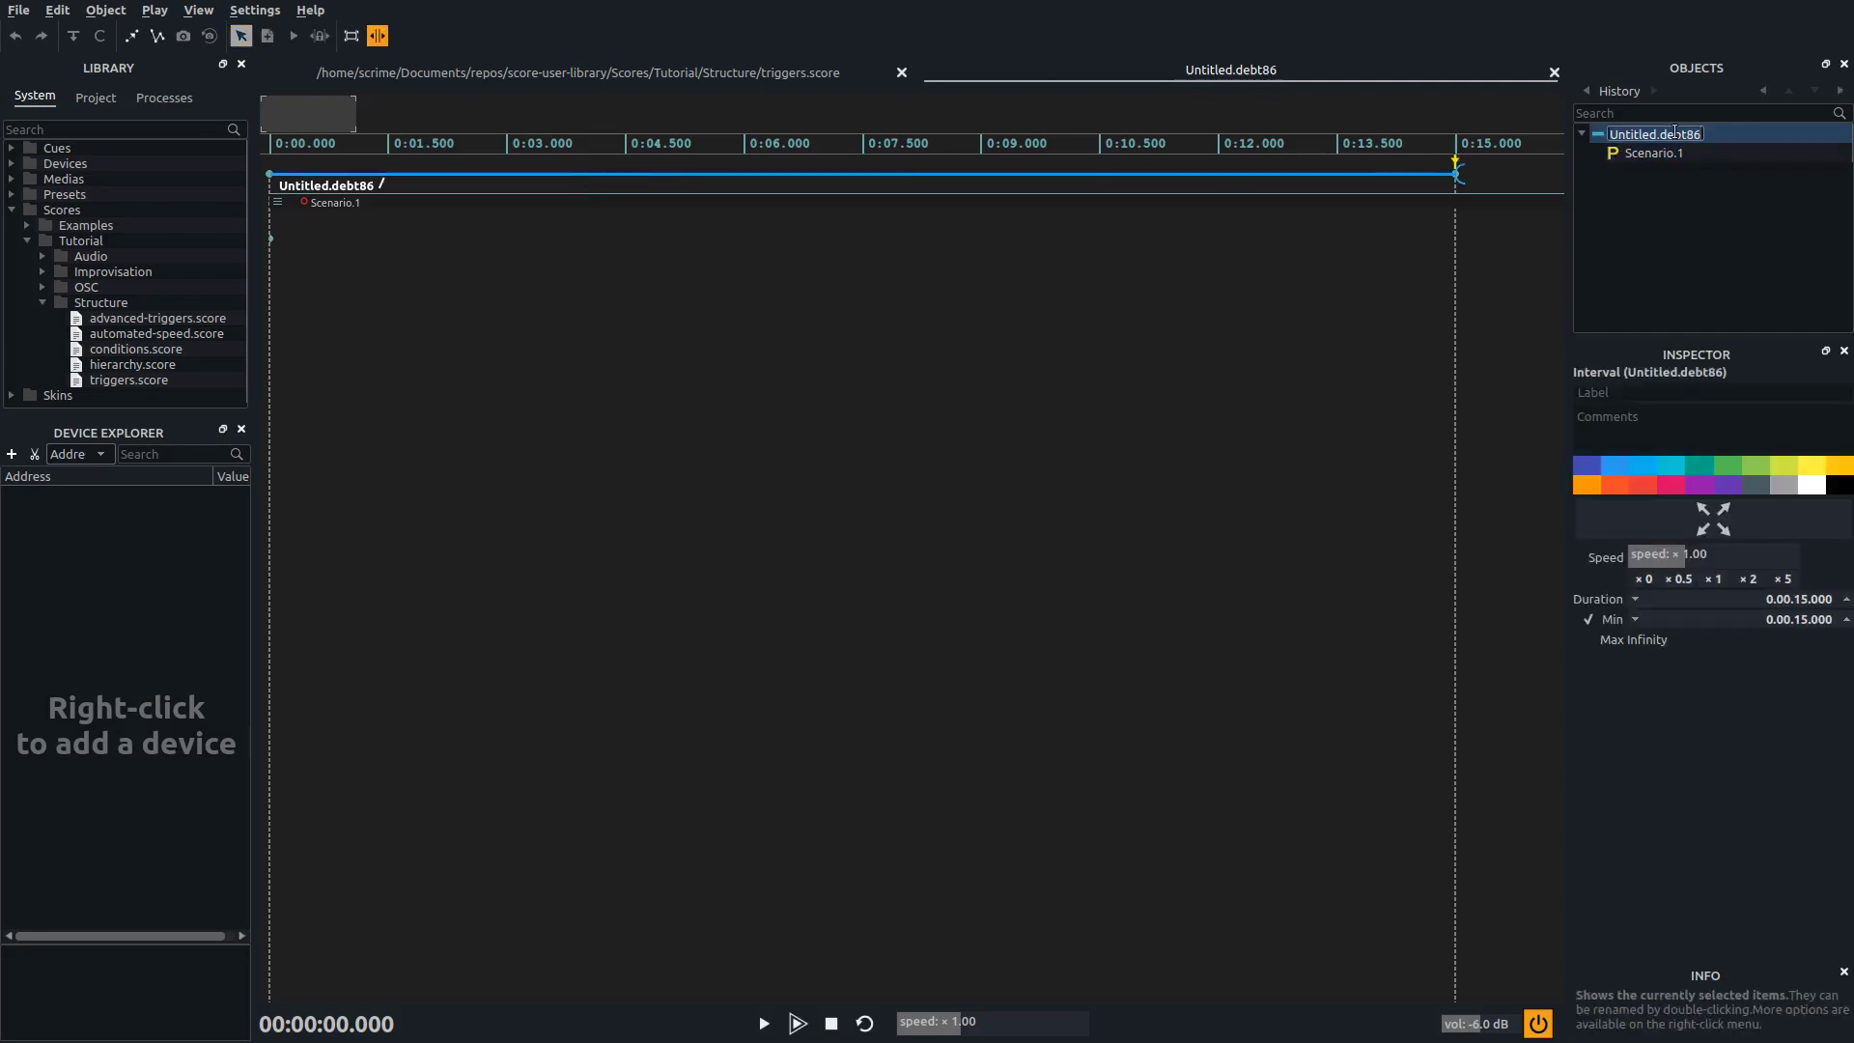
type("mainInterval")
key("Return")
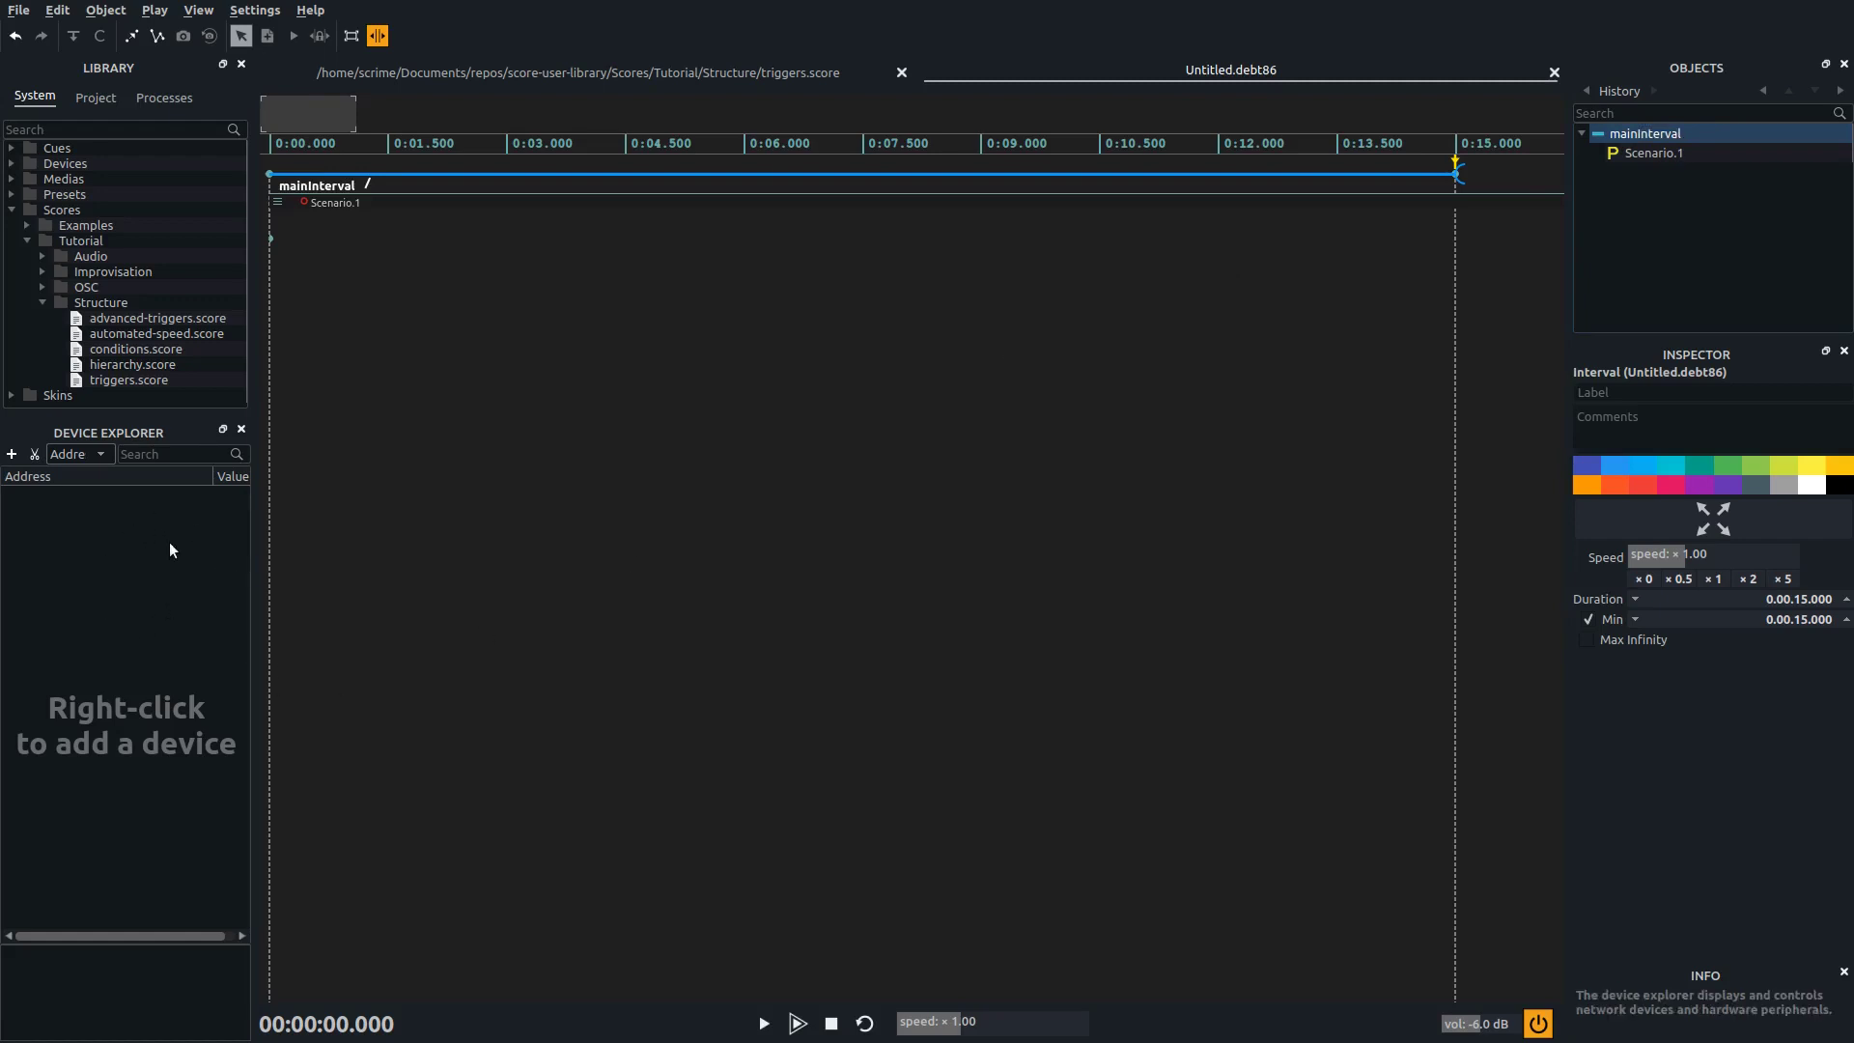
Examine the properties of variable i in the triggers score's devices and return to the untitled score.
left_click(485, 77)
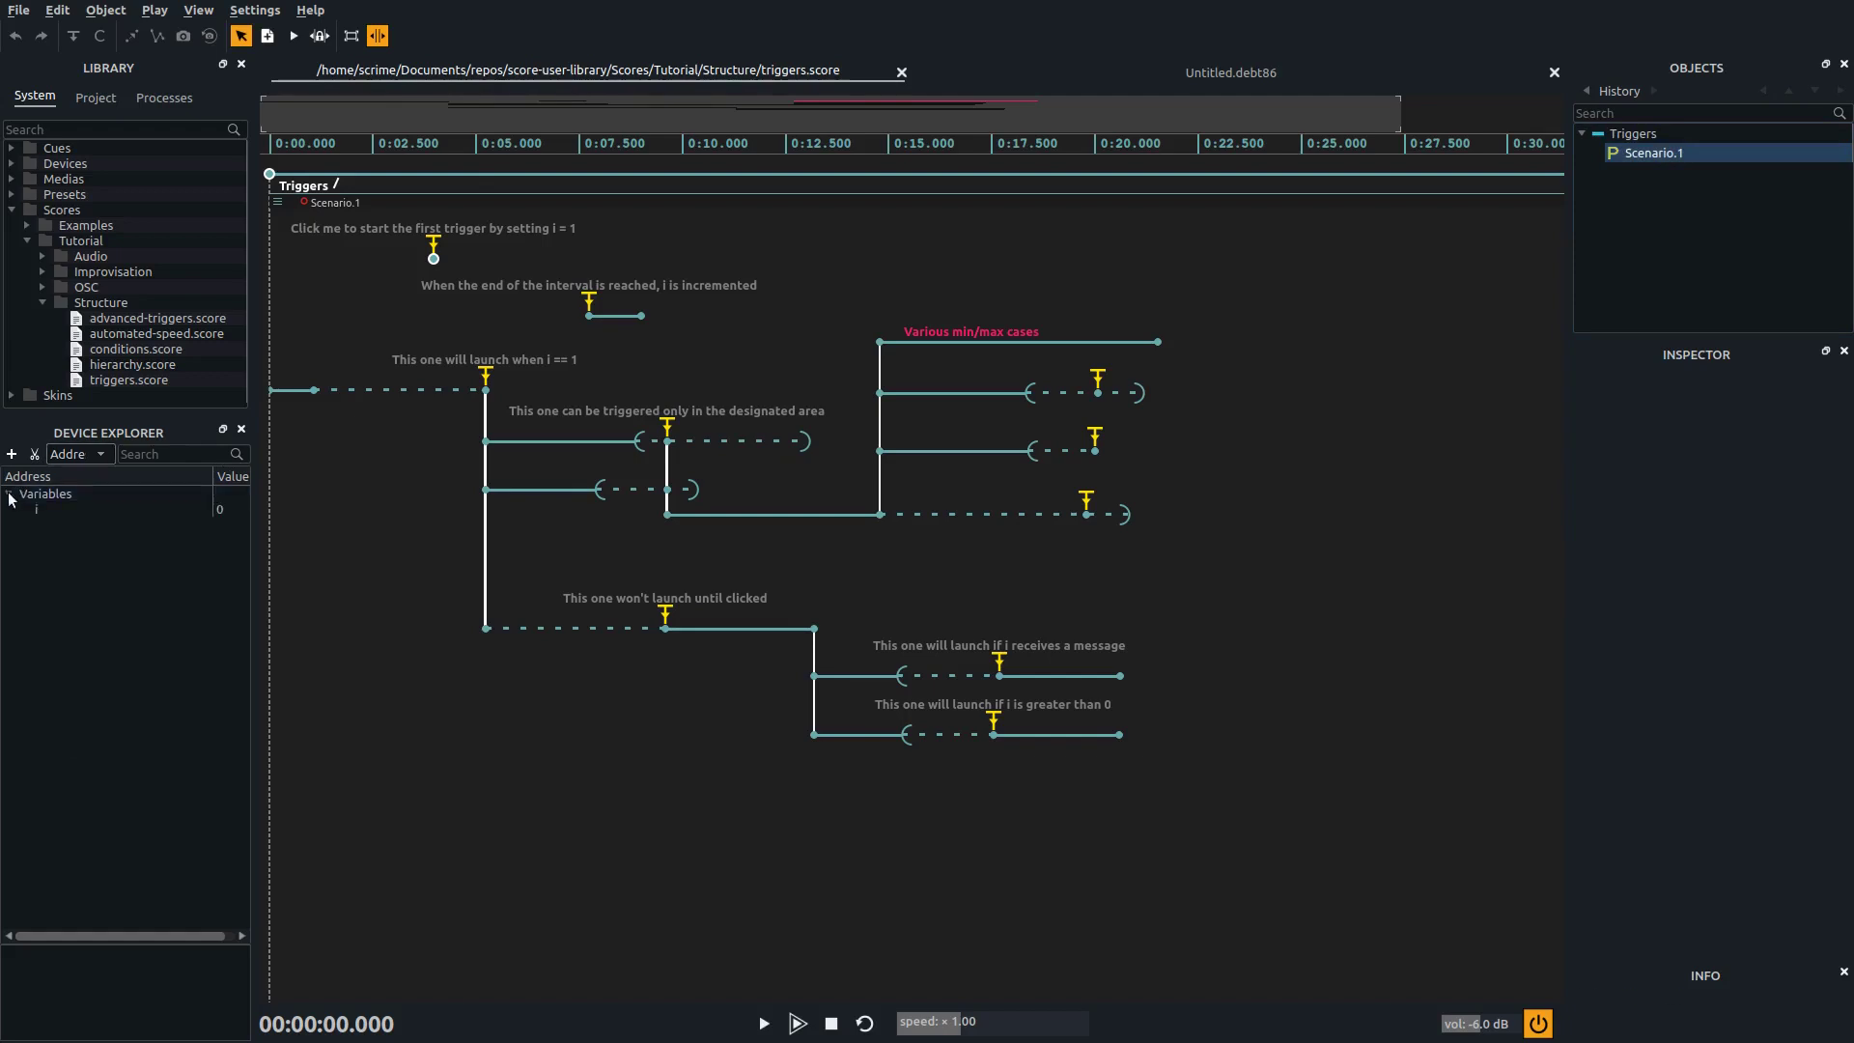
left_click(77, 508)
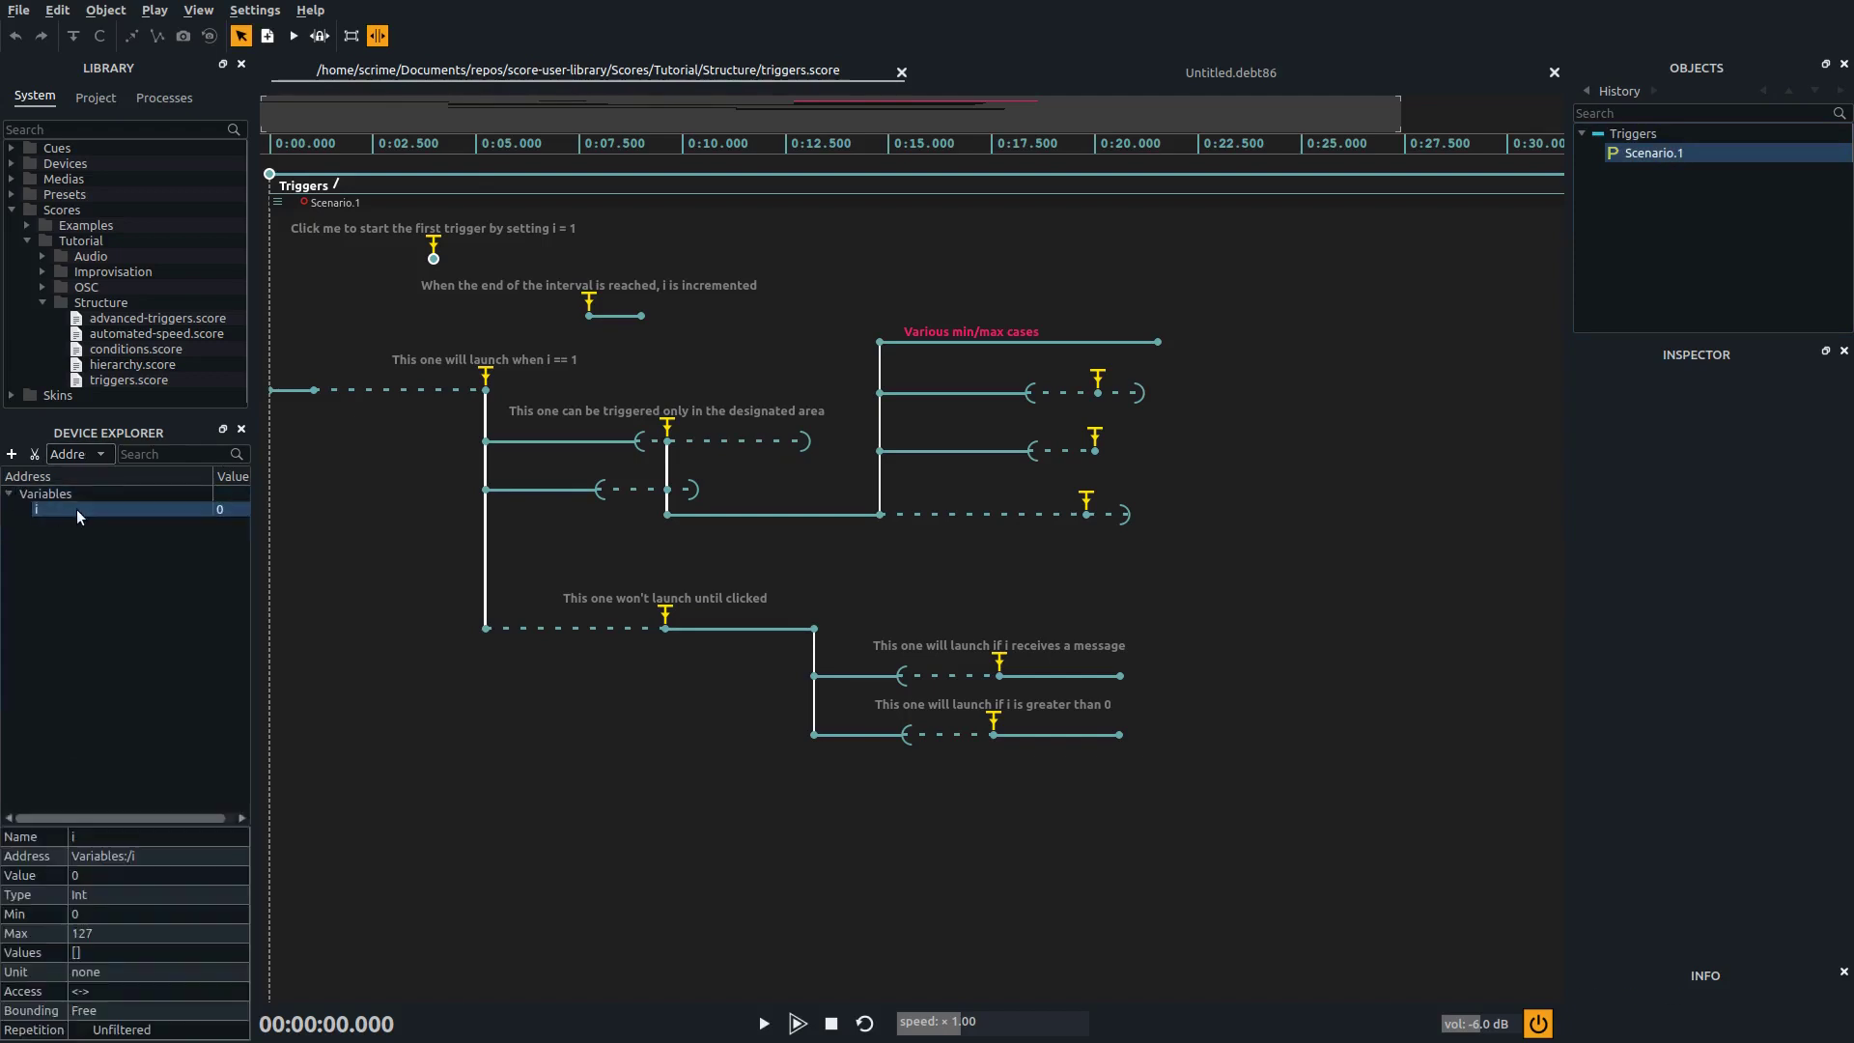
left_click(998, 69)
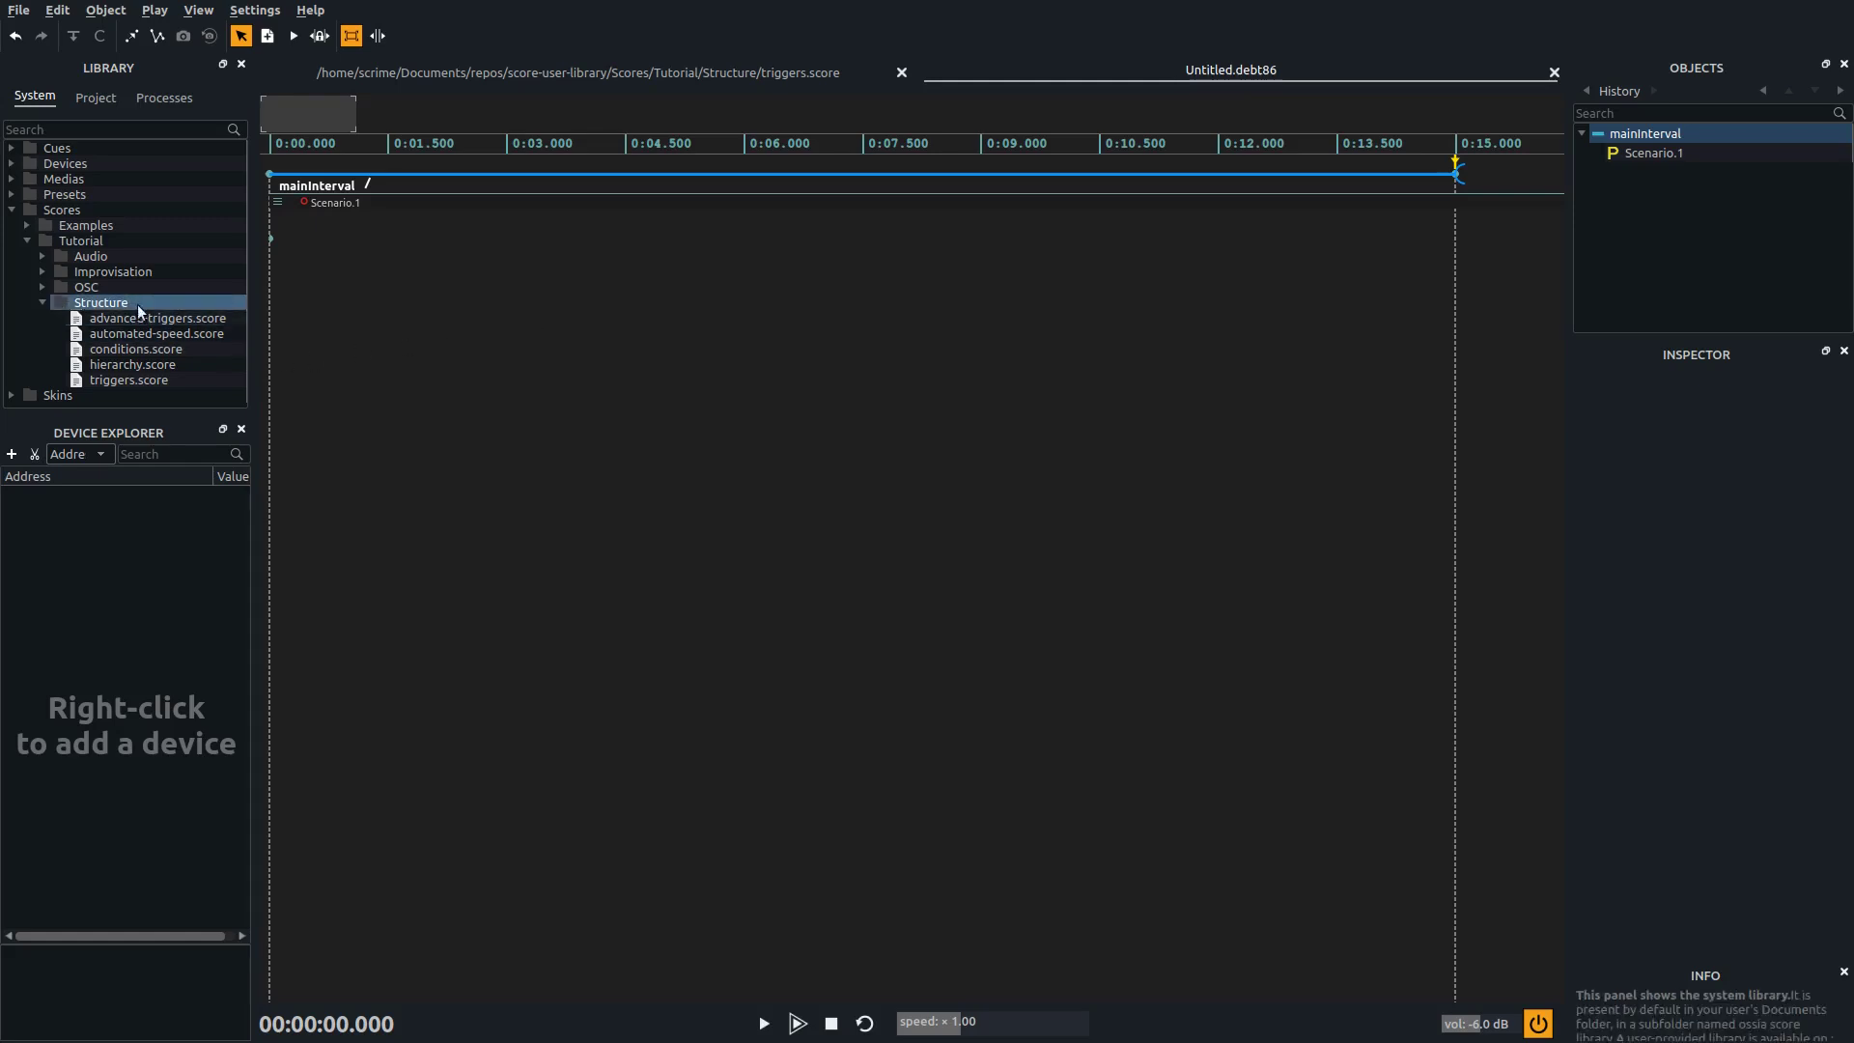
Add 39 Test Equipment.wav from the library's hainbach-isolation_loops folder to the scenario at about 1.6 s and play the score.
left_click(11, 180)
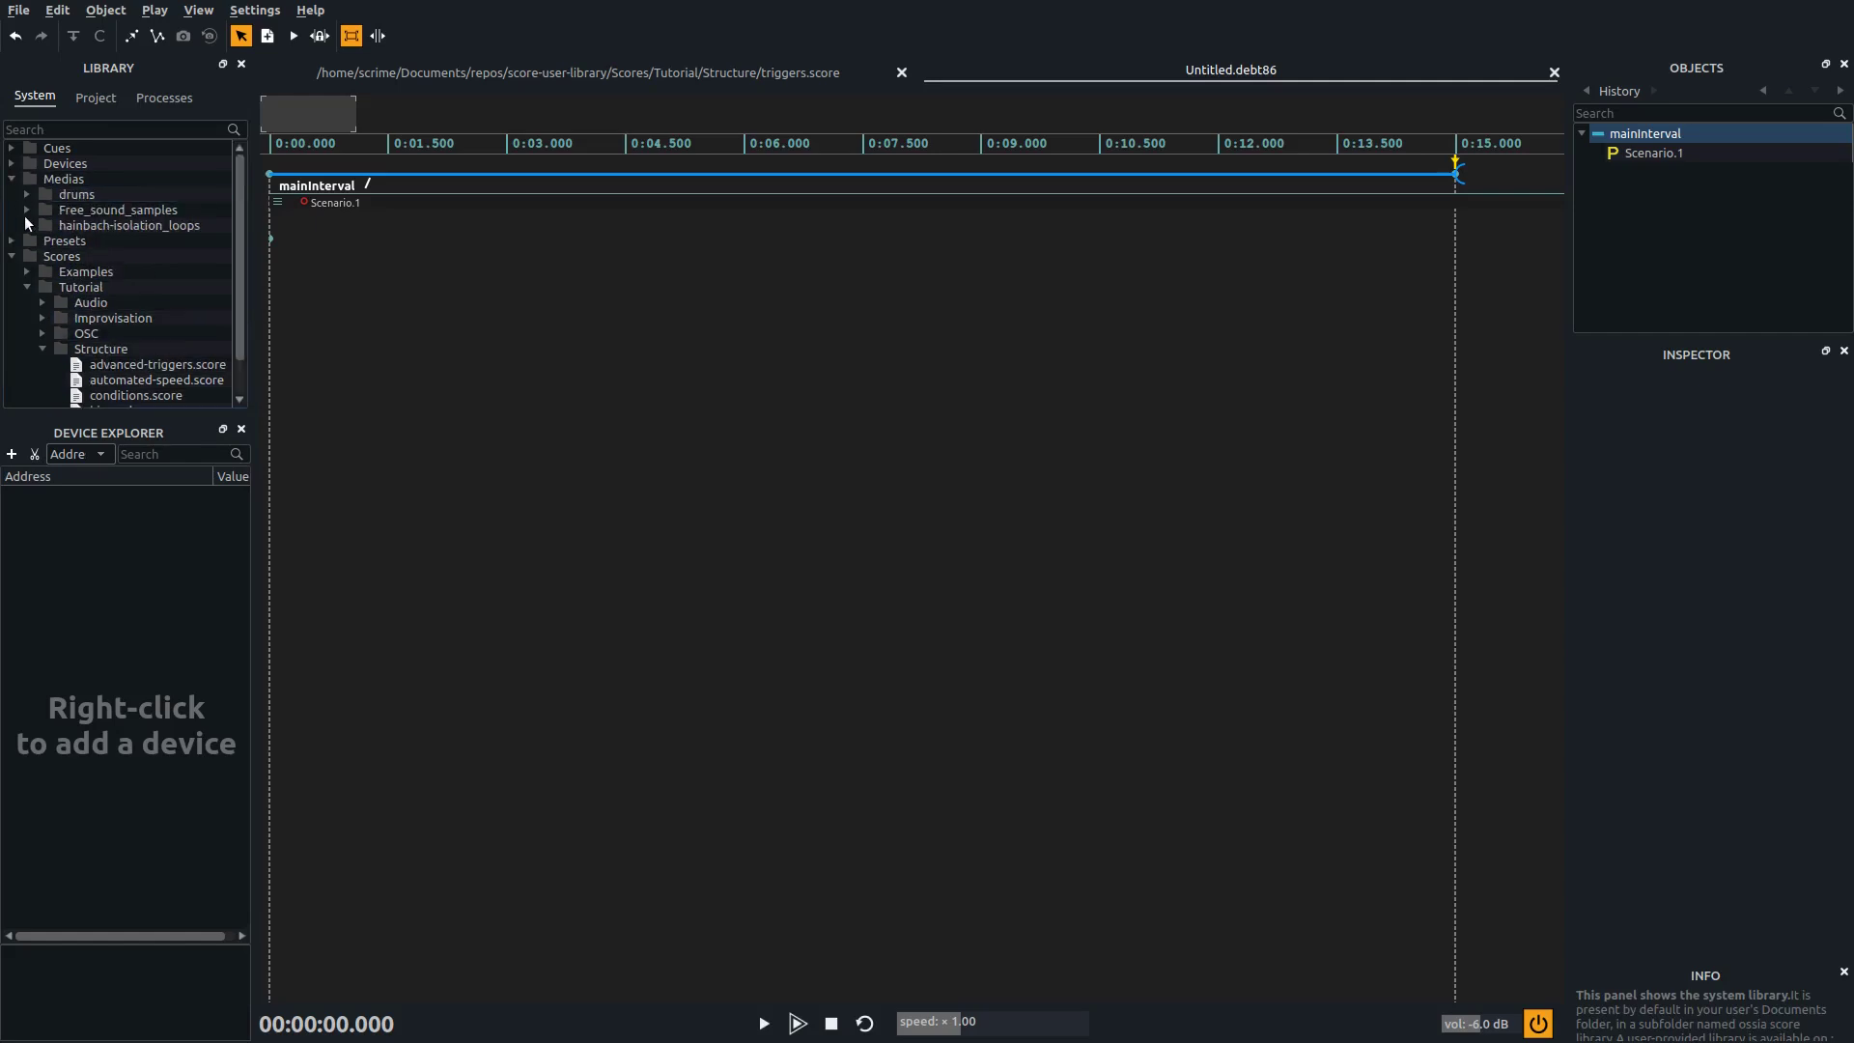
left_click(27, 225)
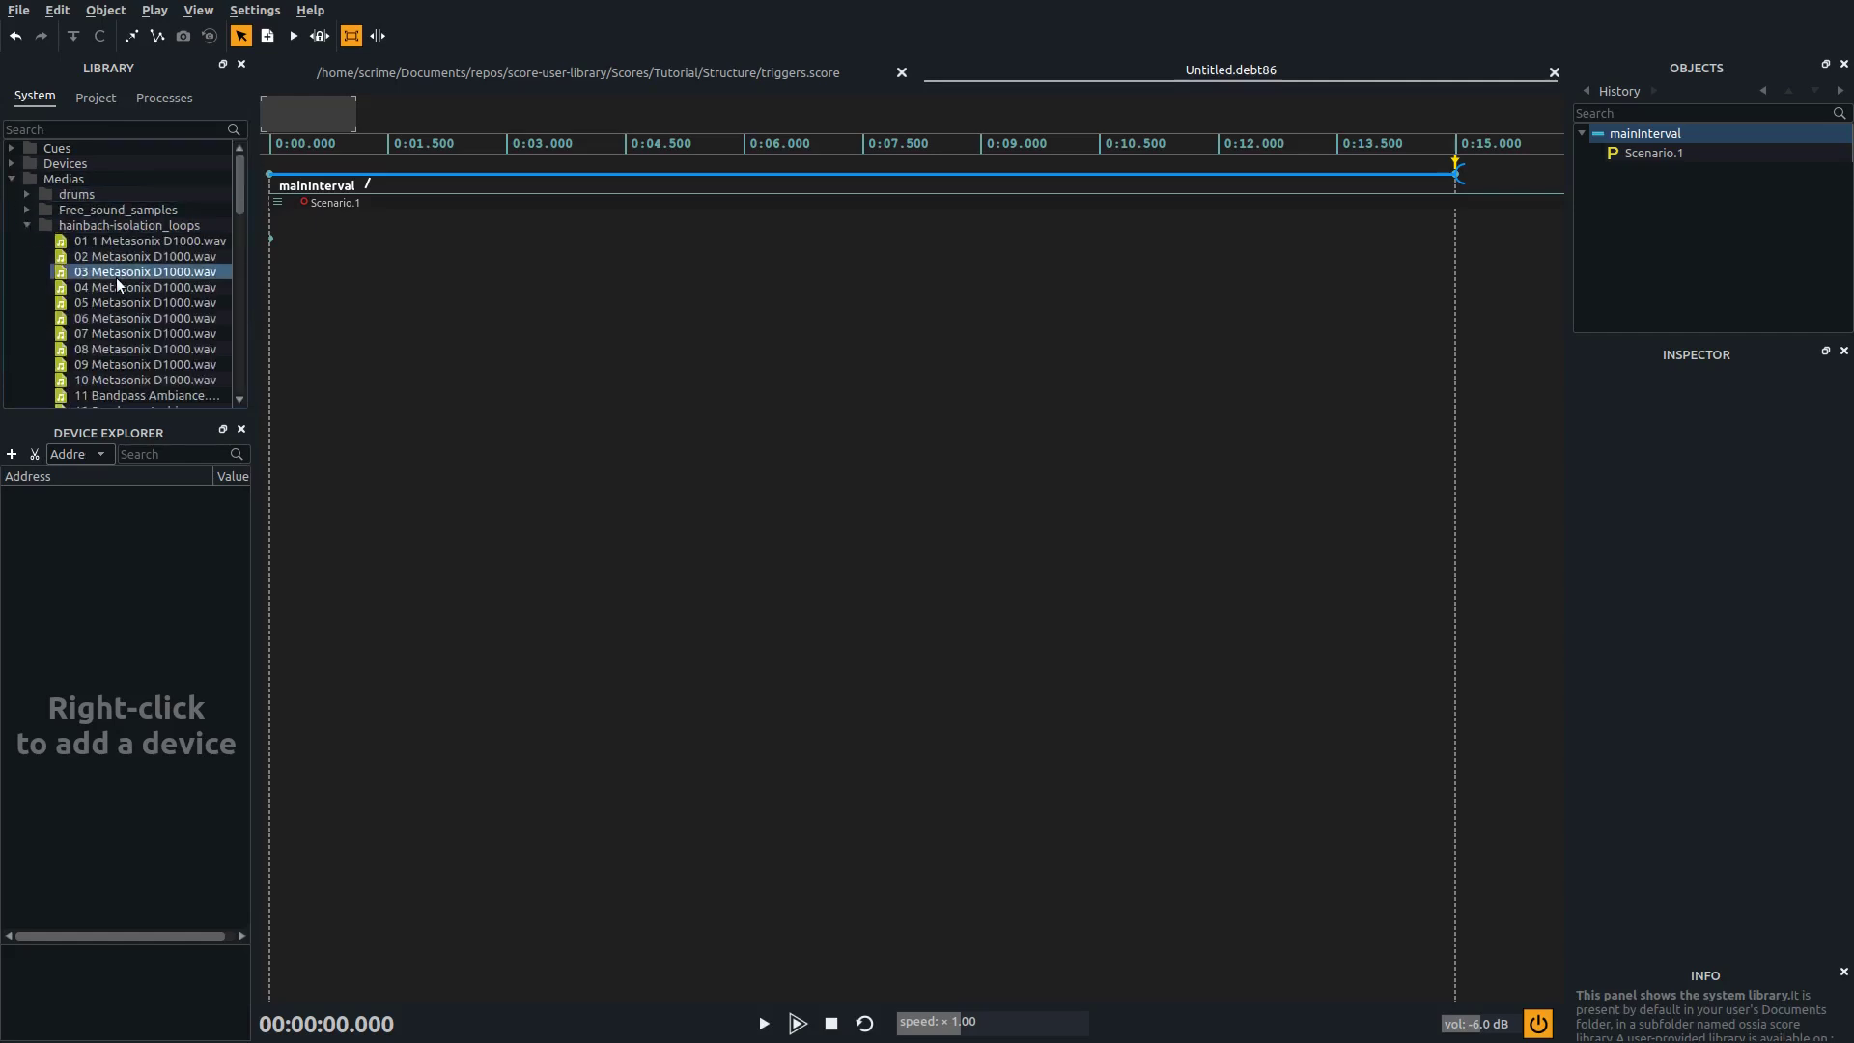
scroll(117, 282, "down", 7)
scroll(117, 282, "down", 5)
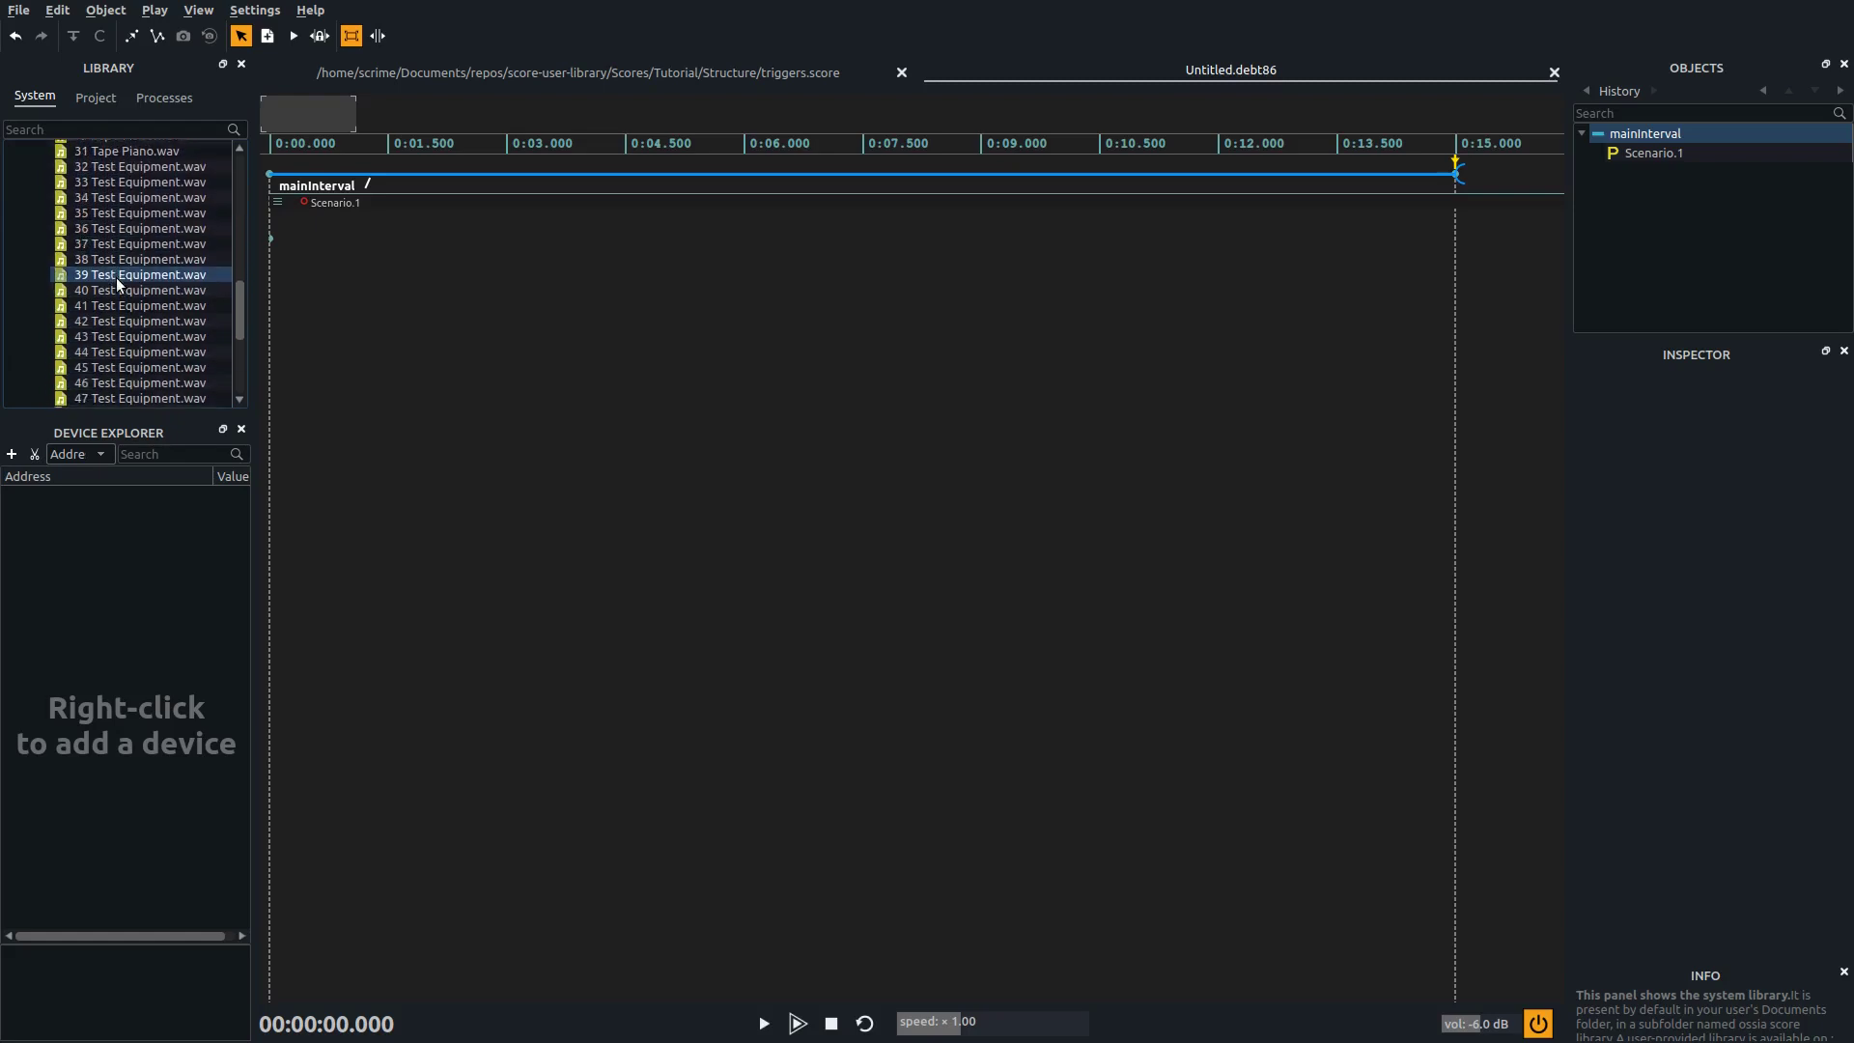
left_click_drag(113, 274, 397, 314)
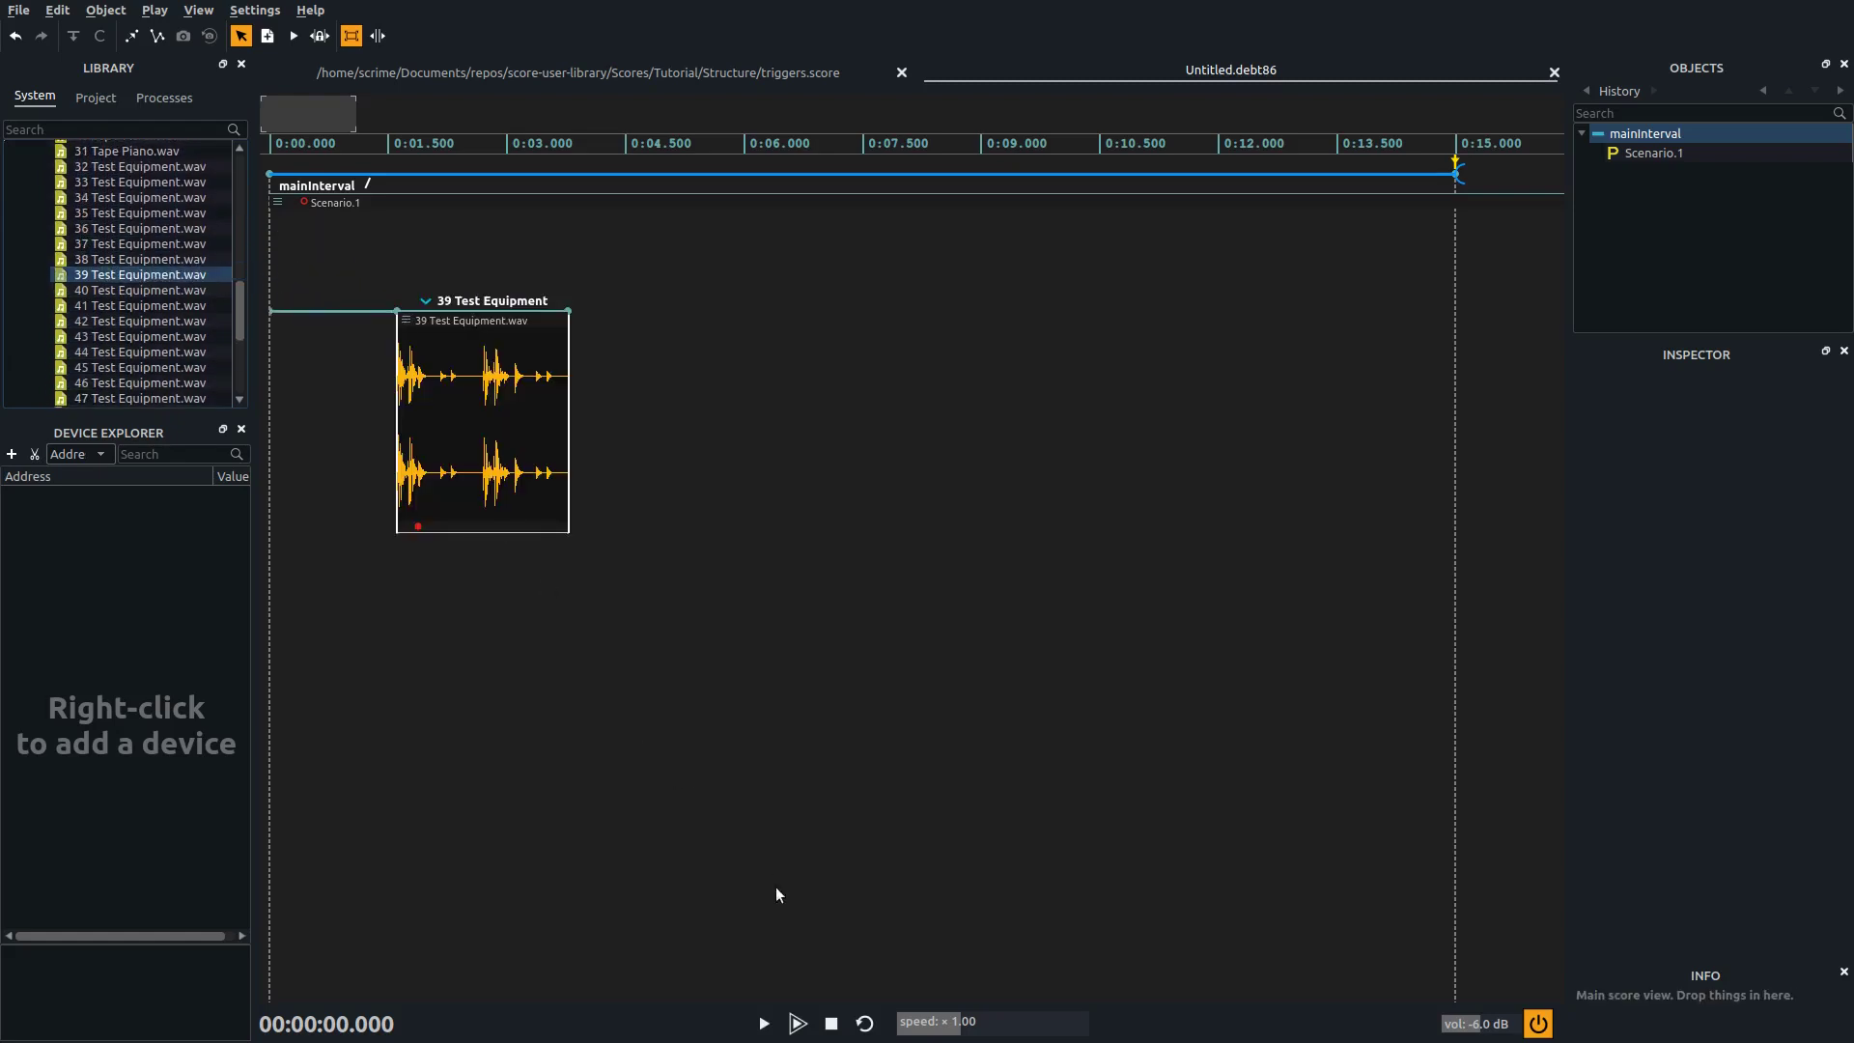
left_click(763, 1022)
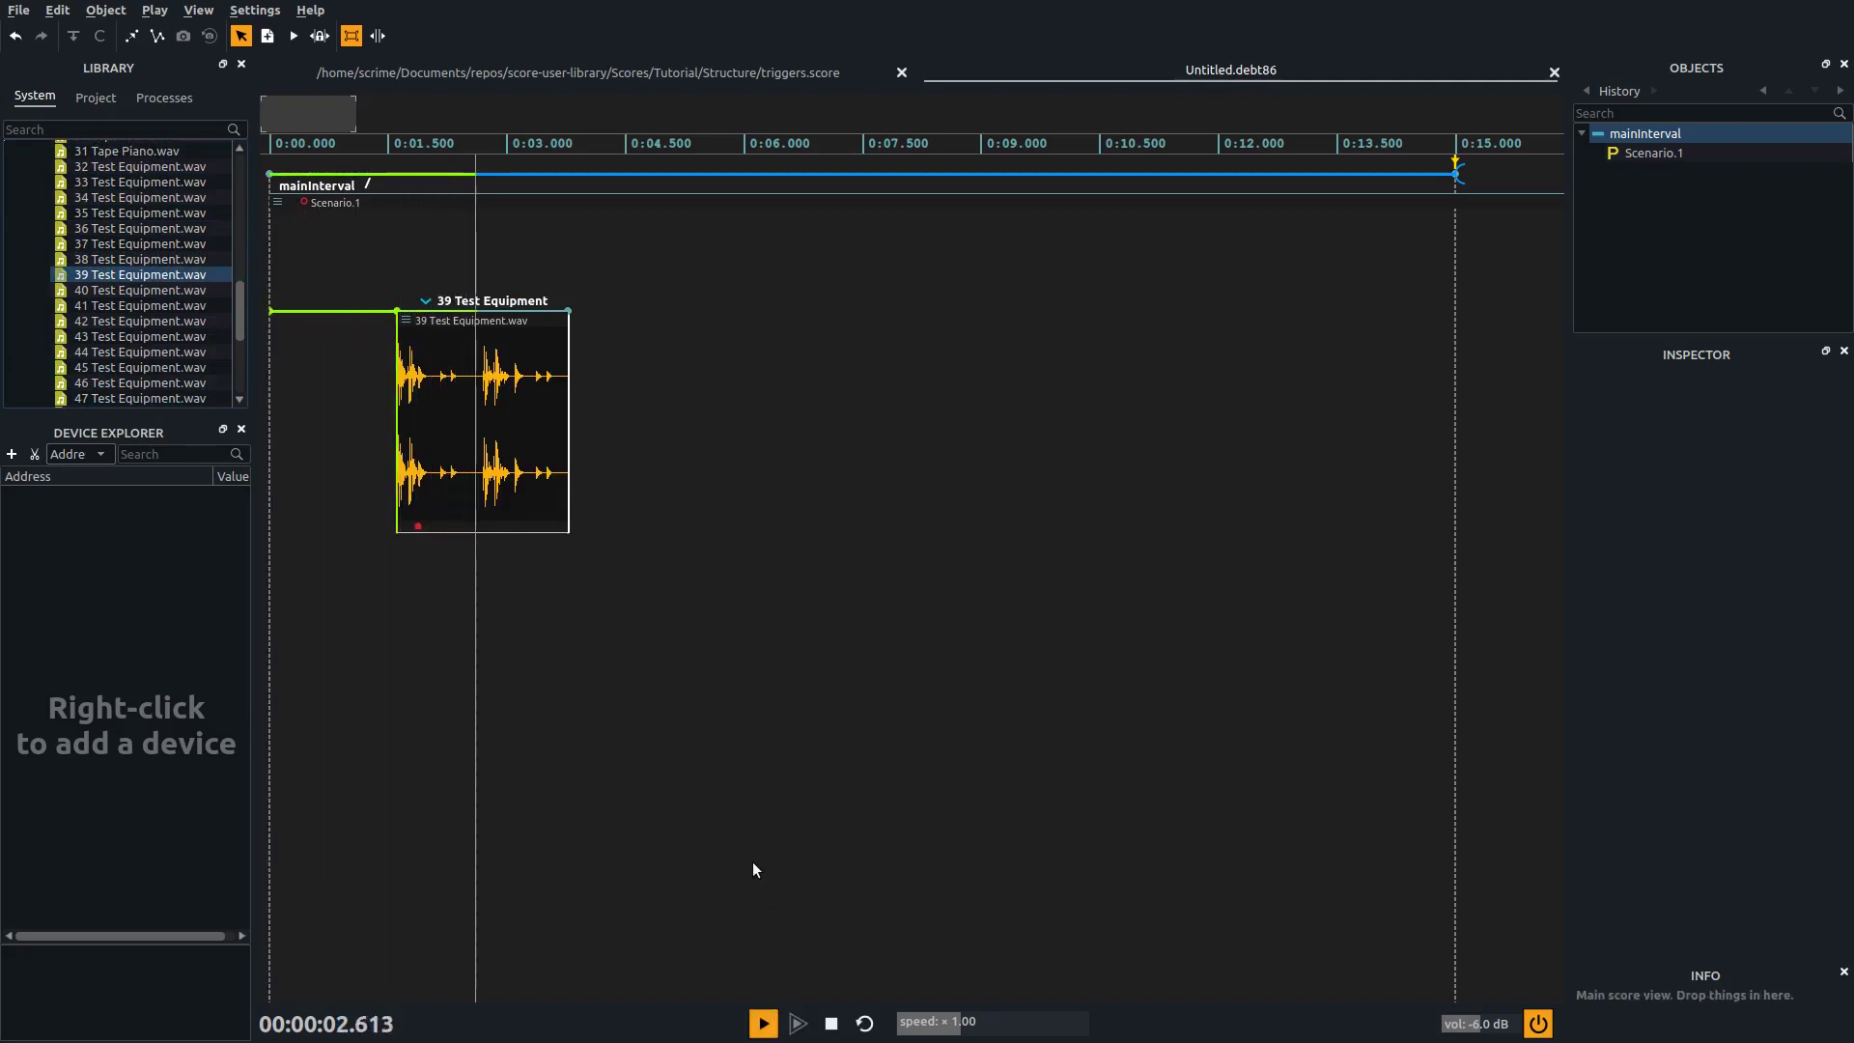
left_click(867, 1025)
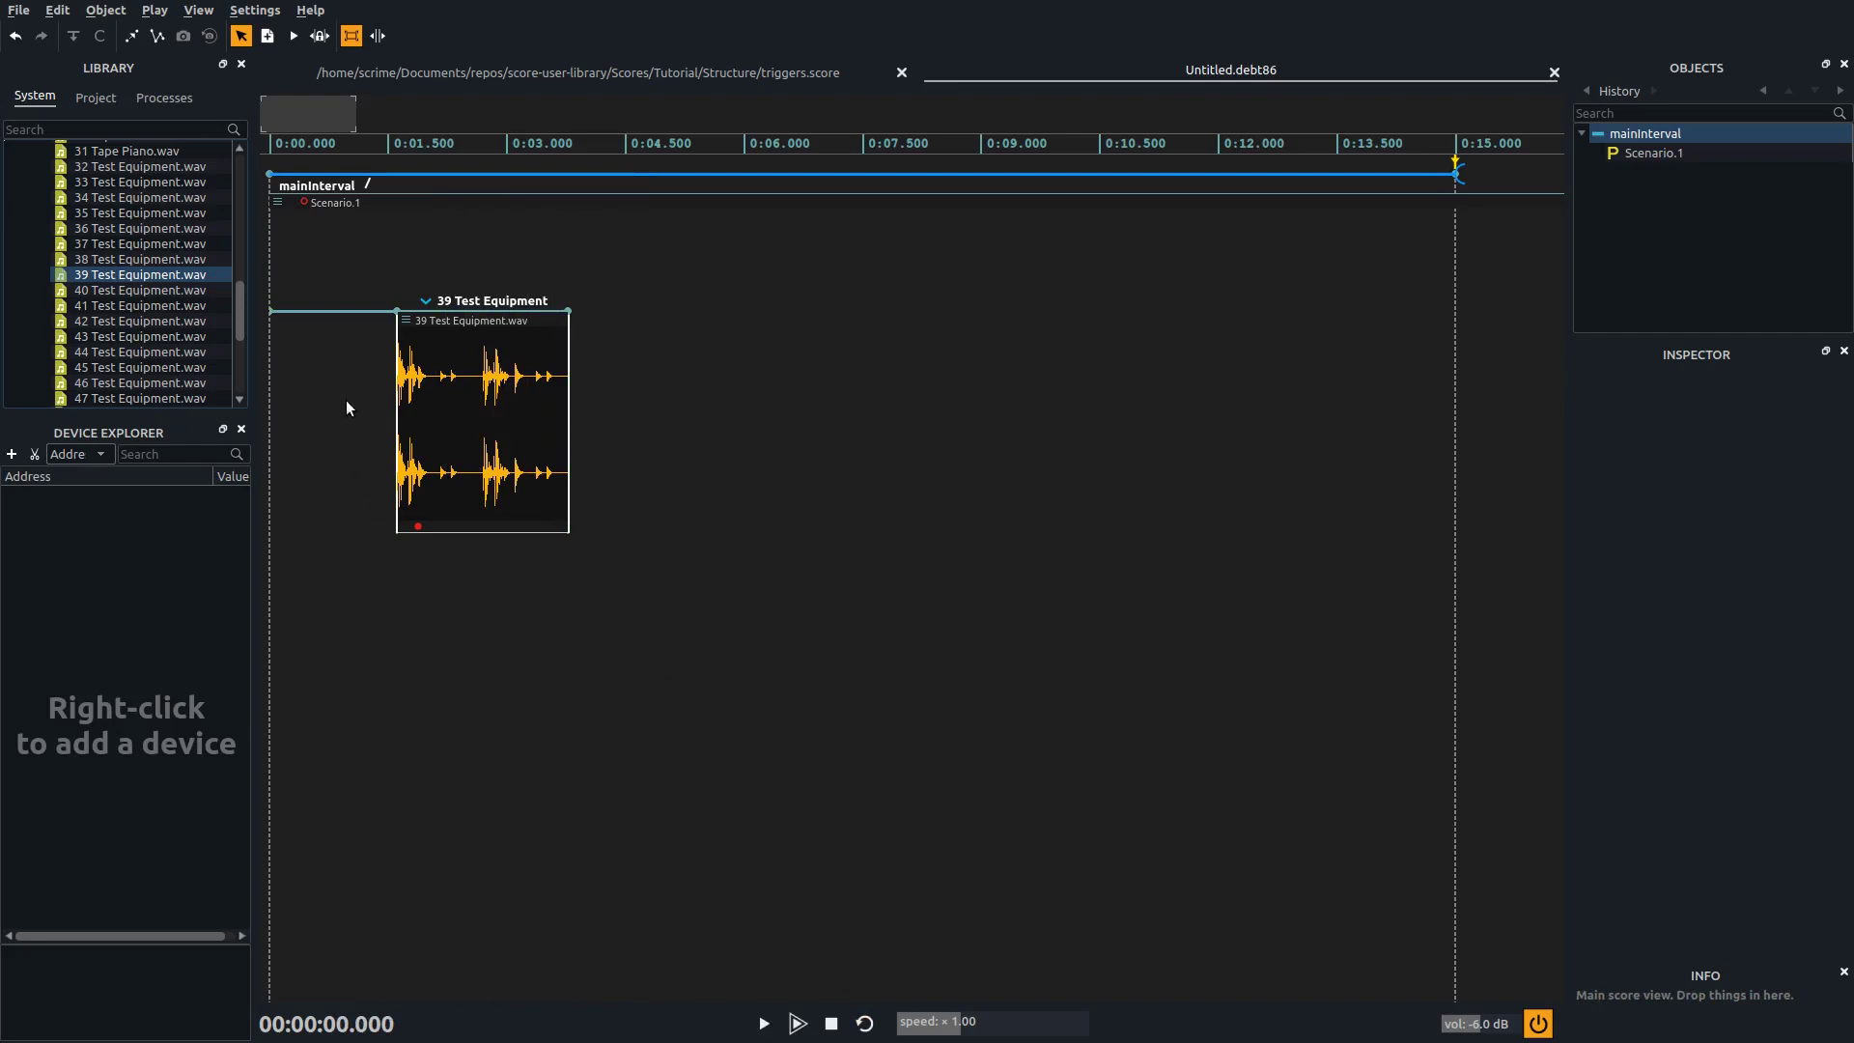
Create an interval of about 1.9 s from the start state below the sound, followed by another of about 2.6 s.
left_click(269, 43)
left_click(418, 660)
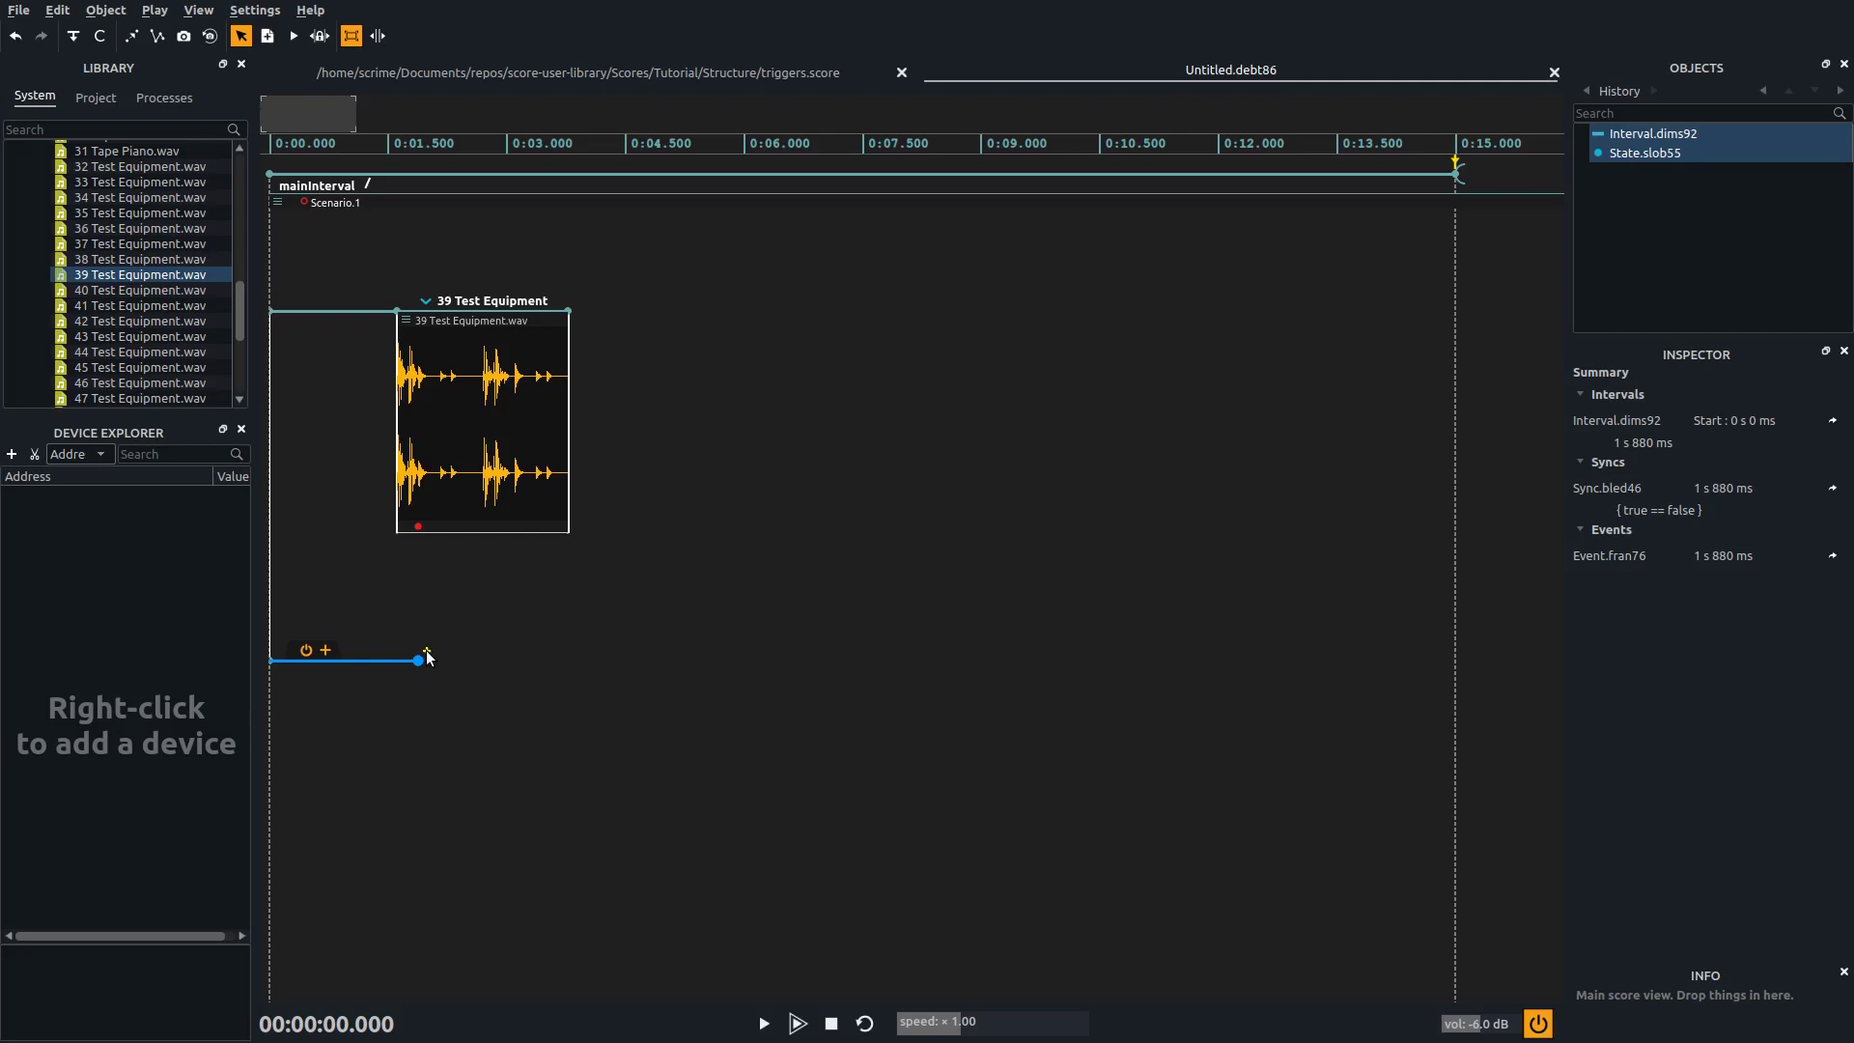
left_click_drag(420, 661, 621, 664)
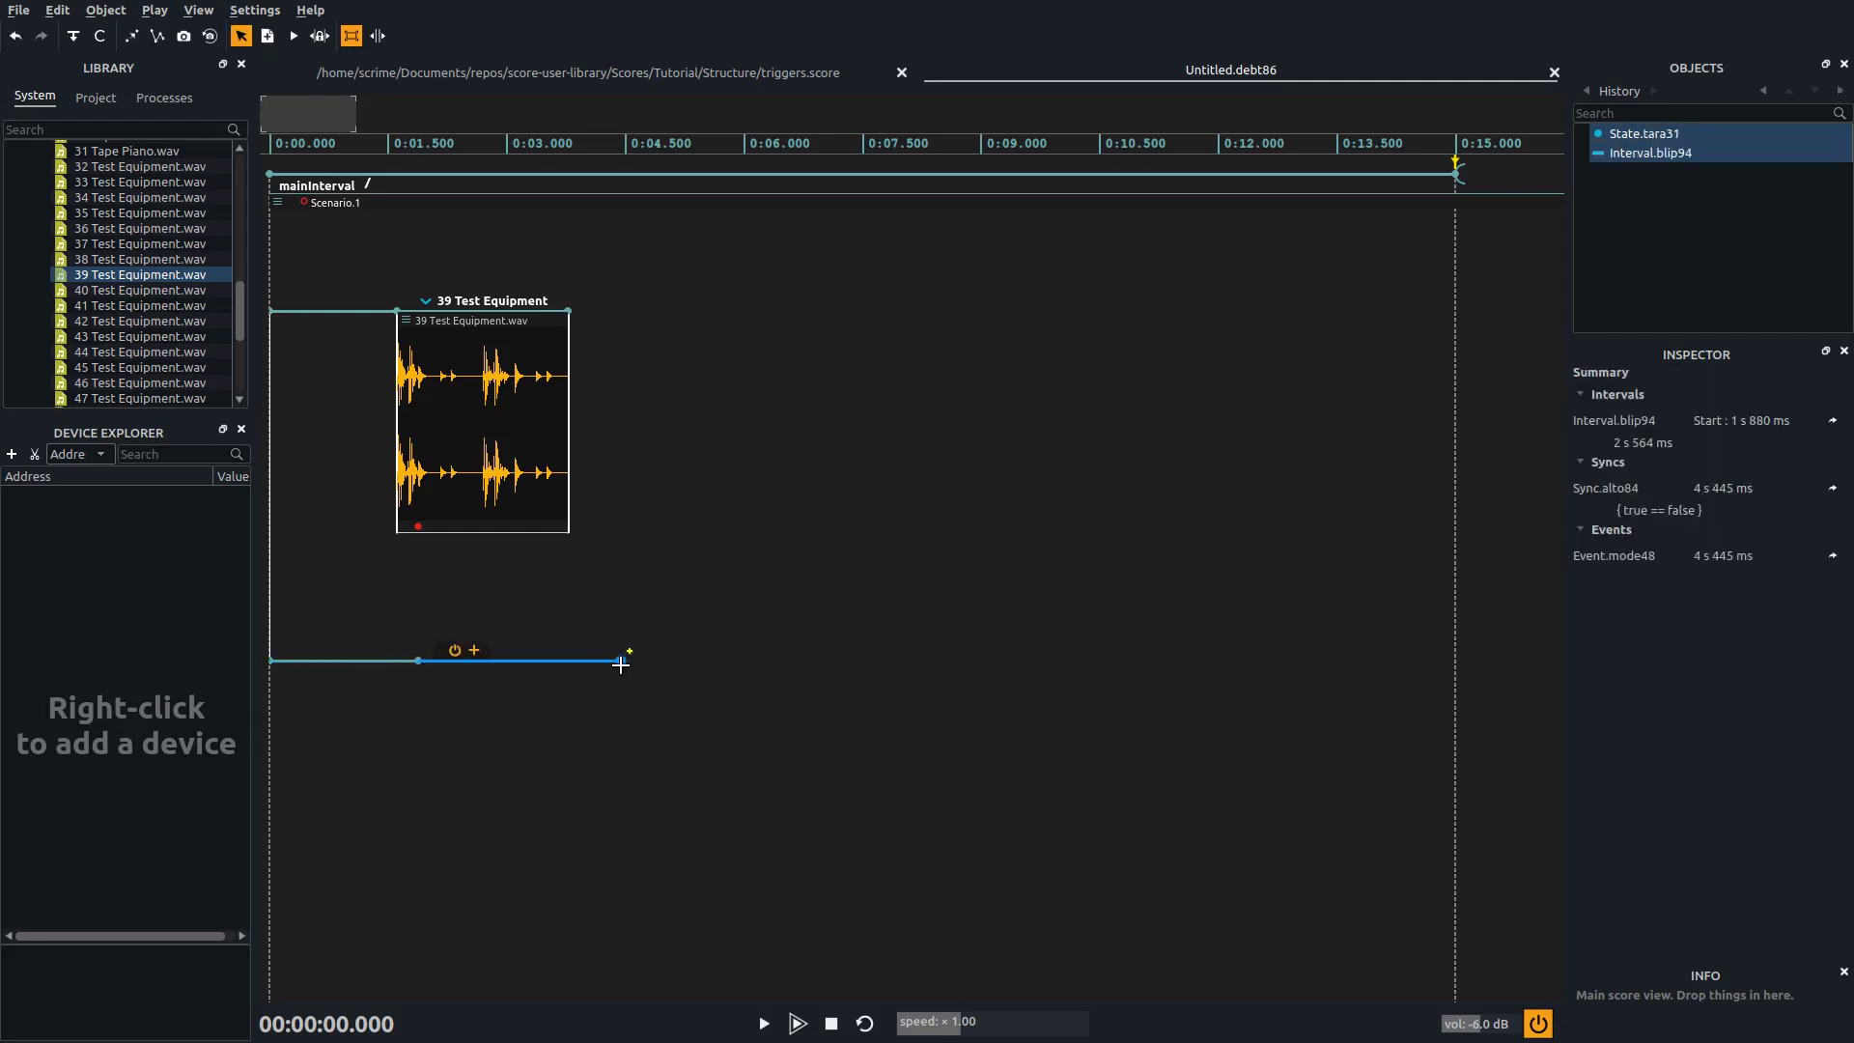
Add a Sound file process from the Audio category to the second lower interval.
left_click(476, 649)
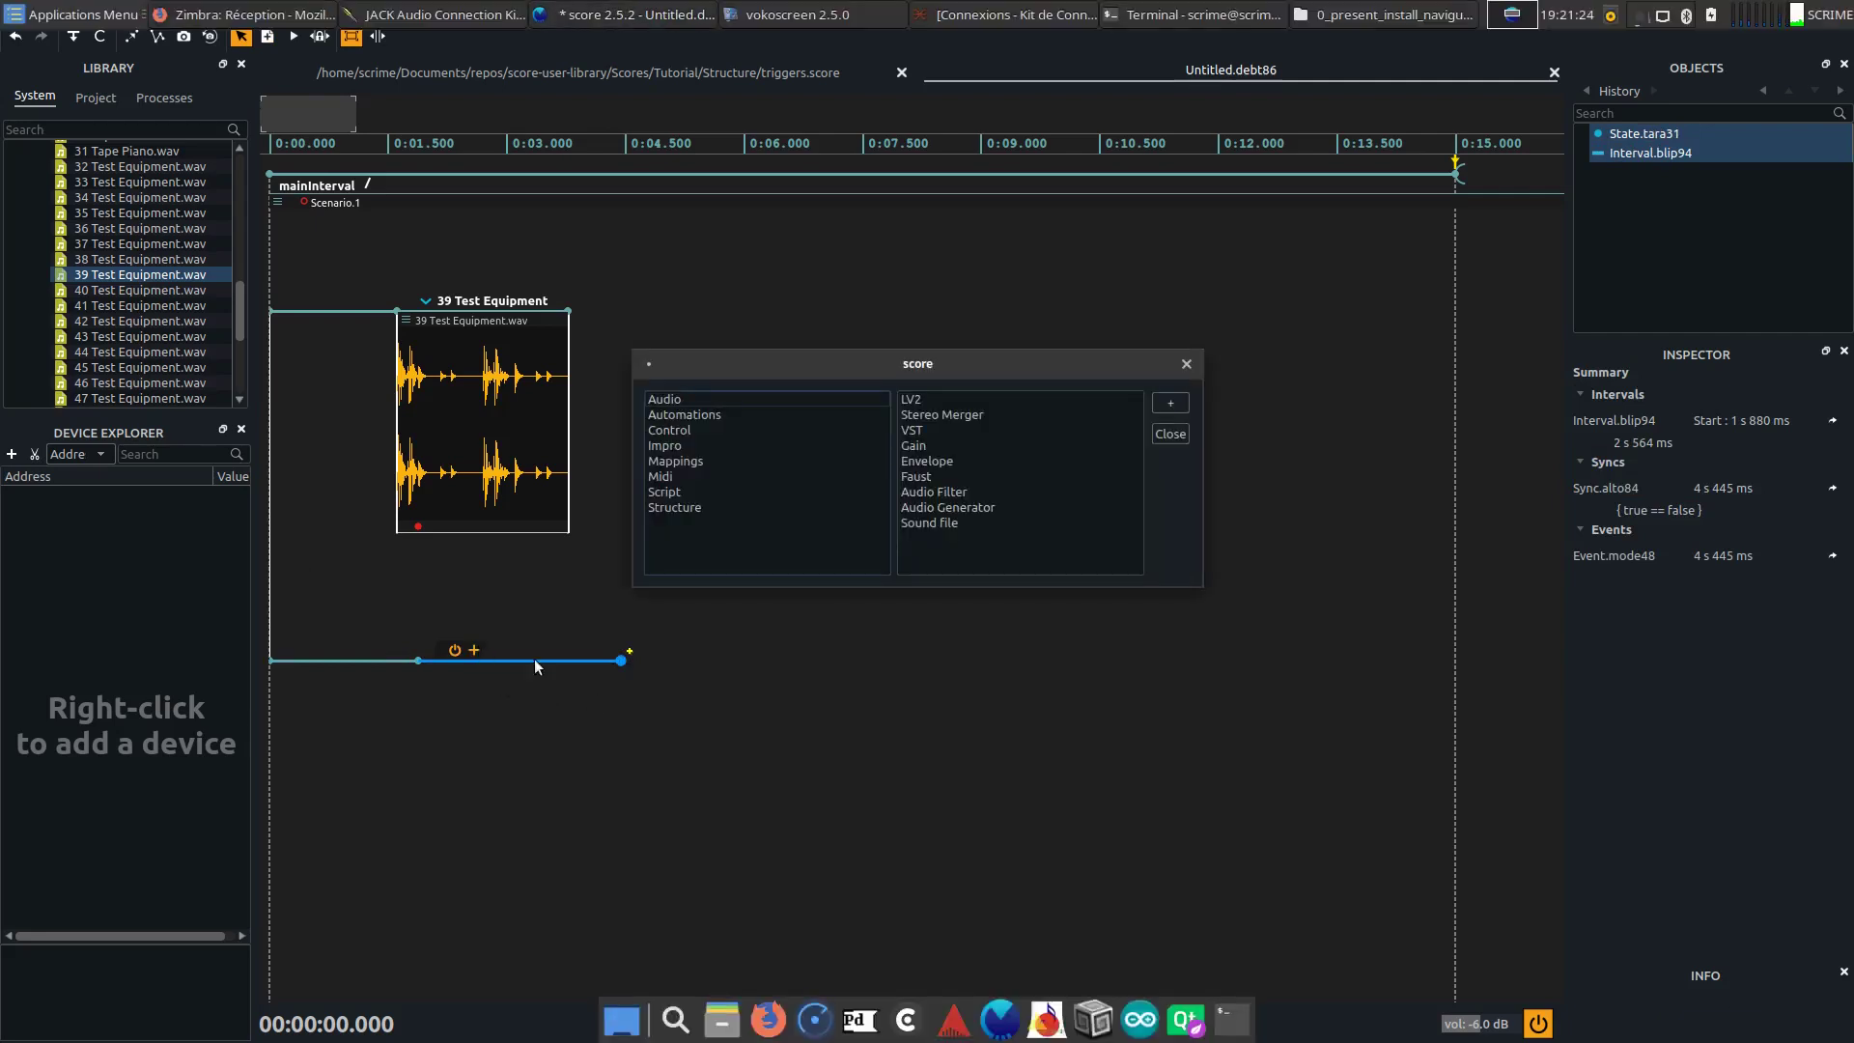
left_click(822, 398)
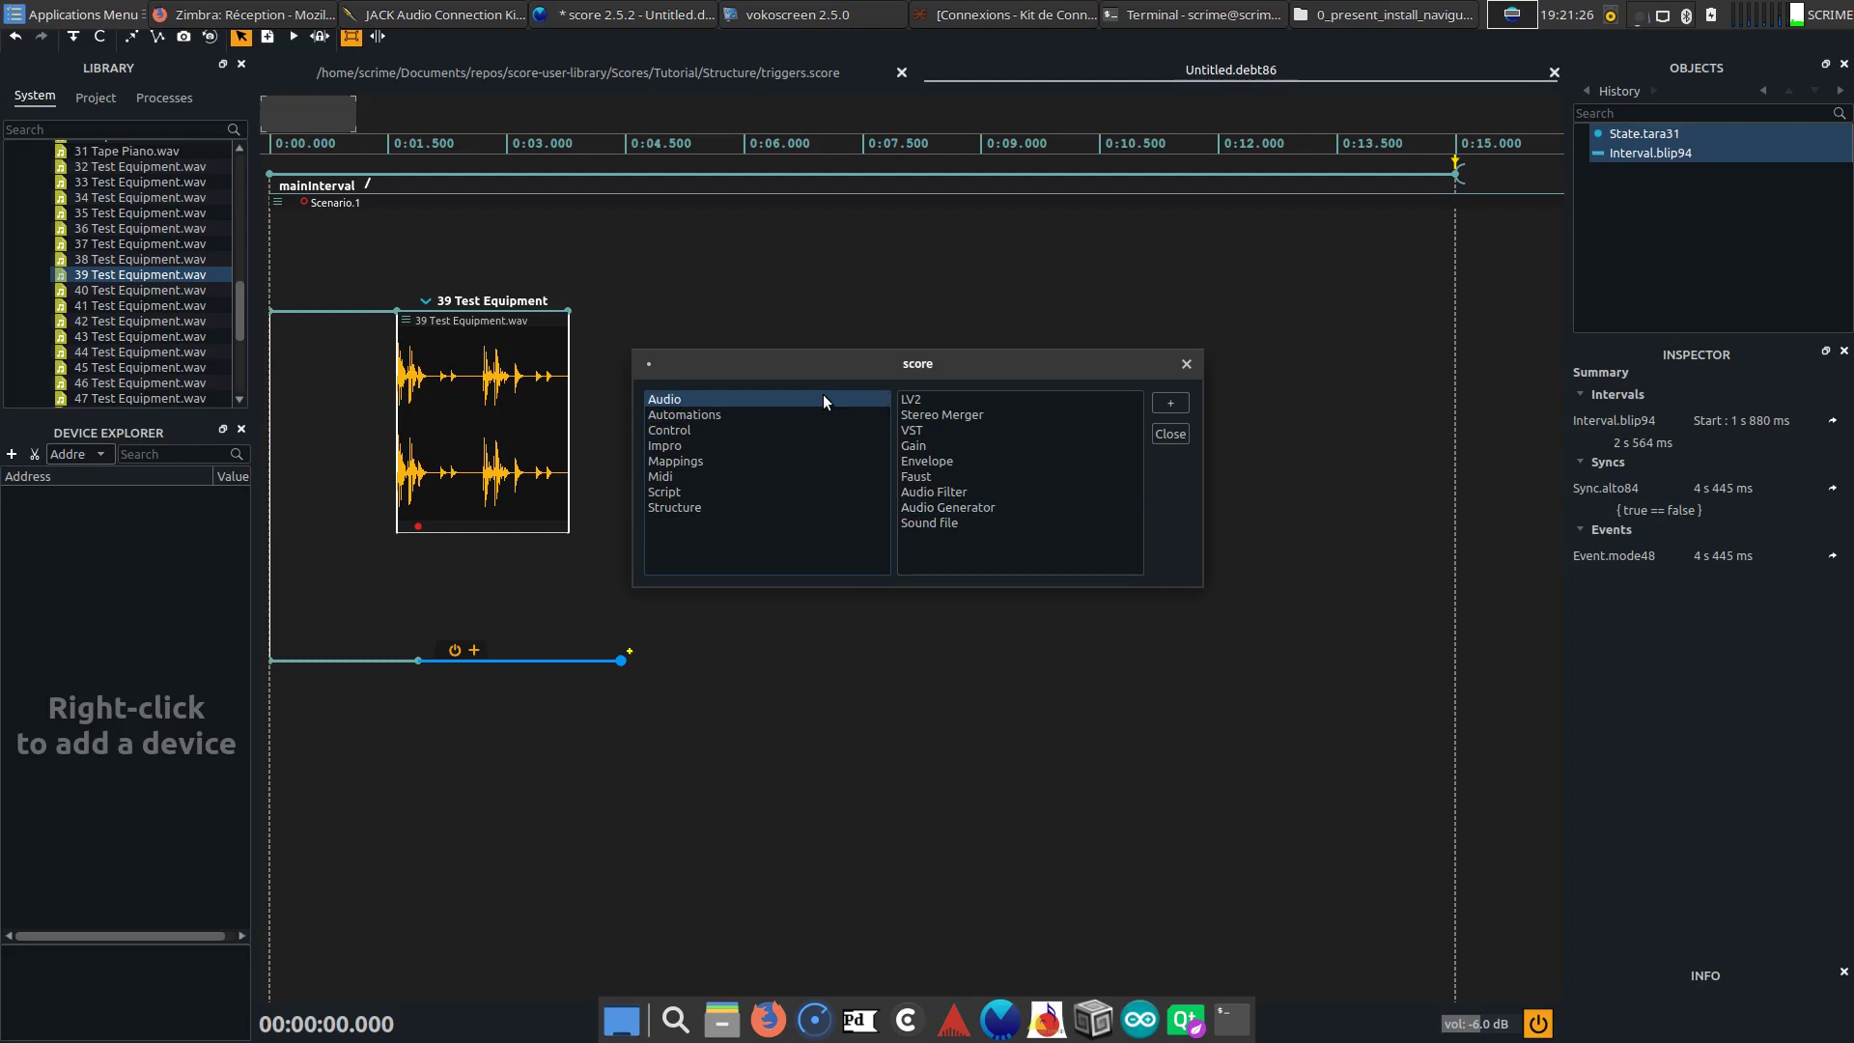
left_click(975, 526)
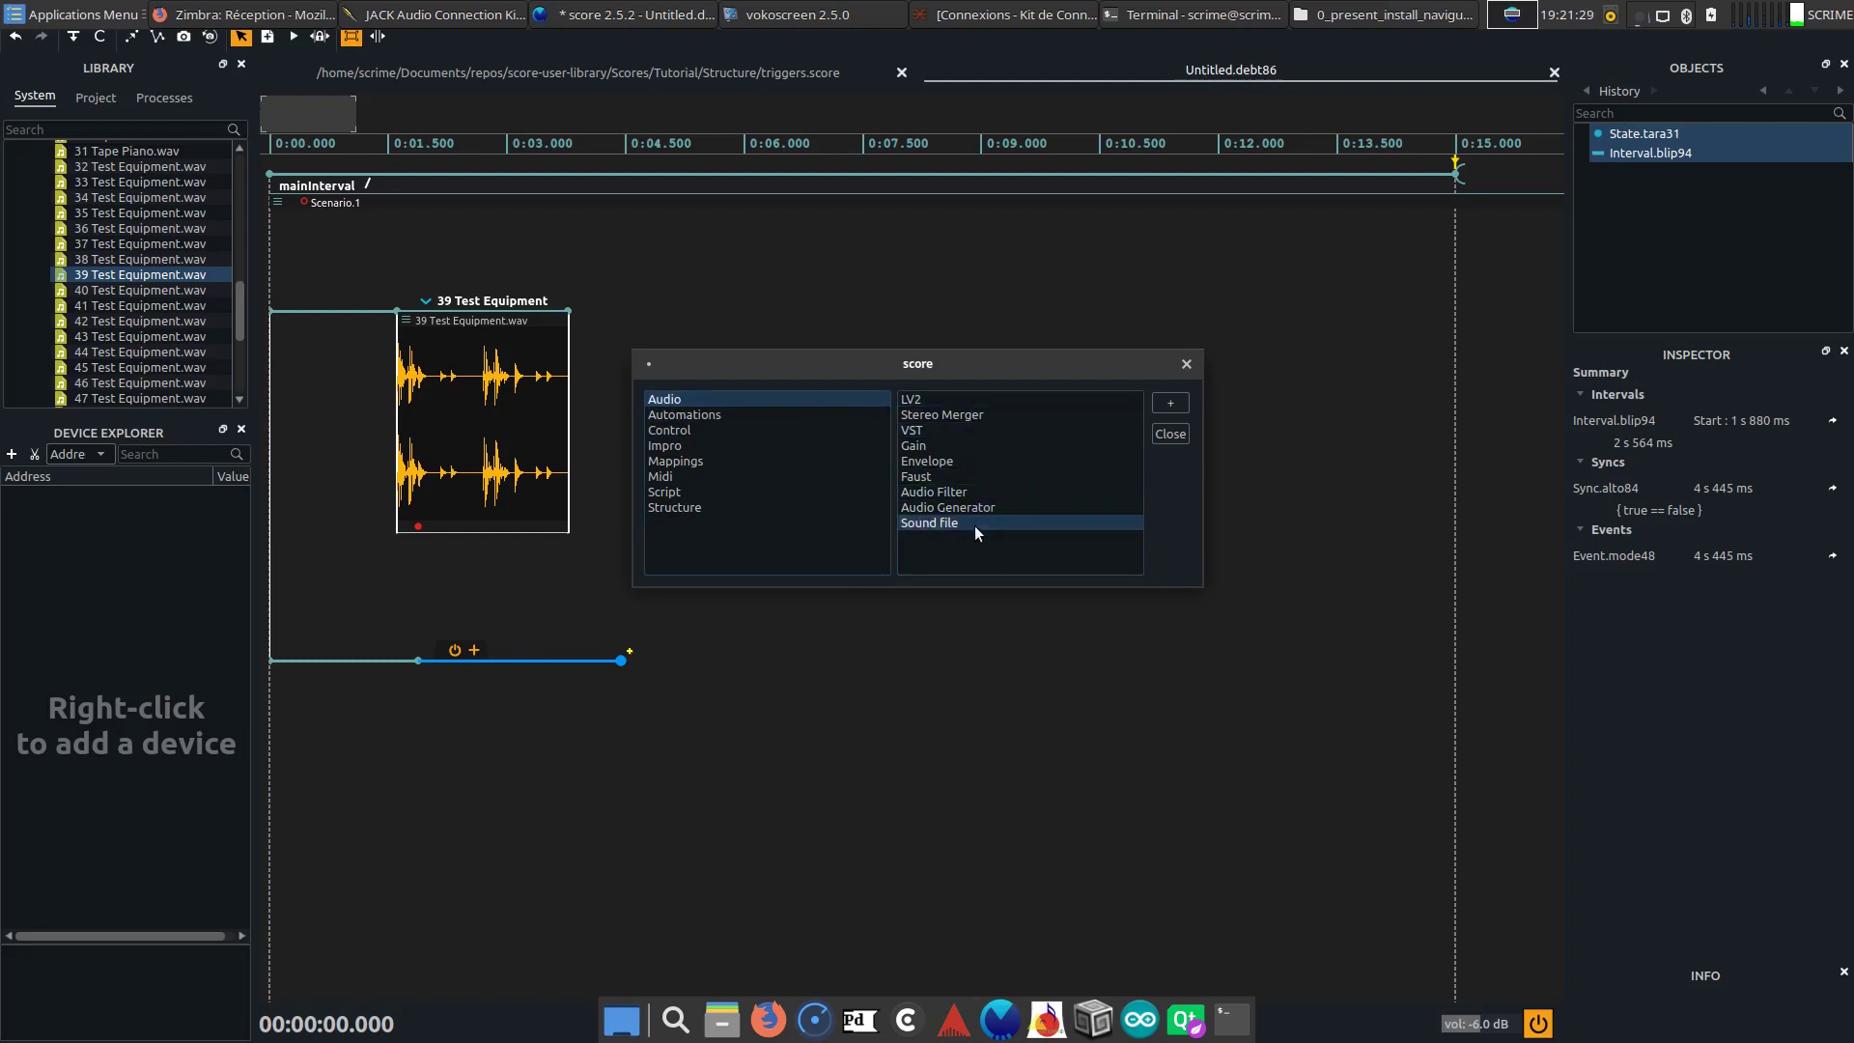
left_click(1177, 406)
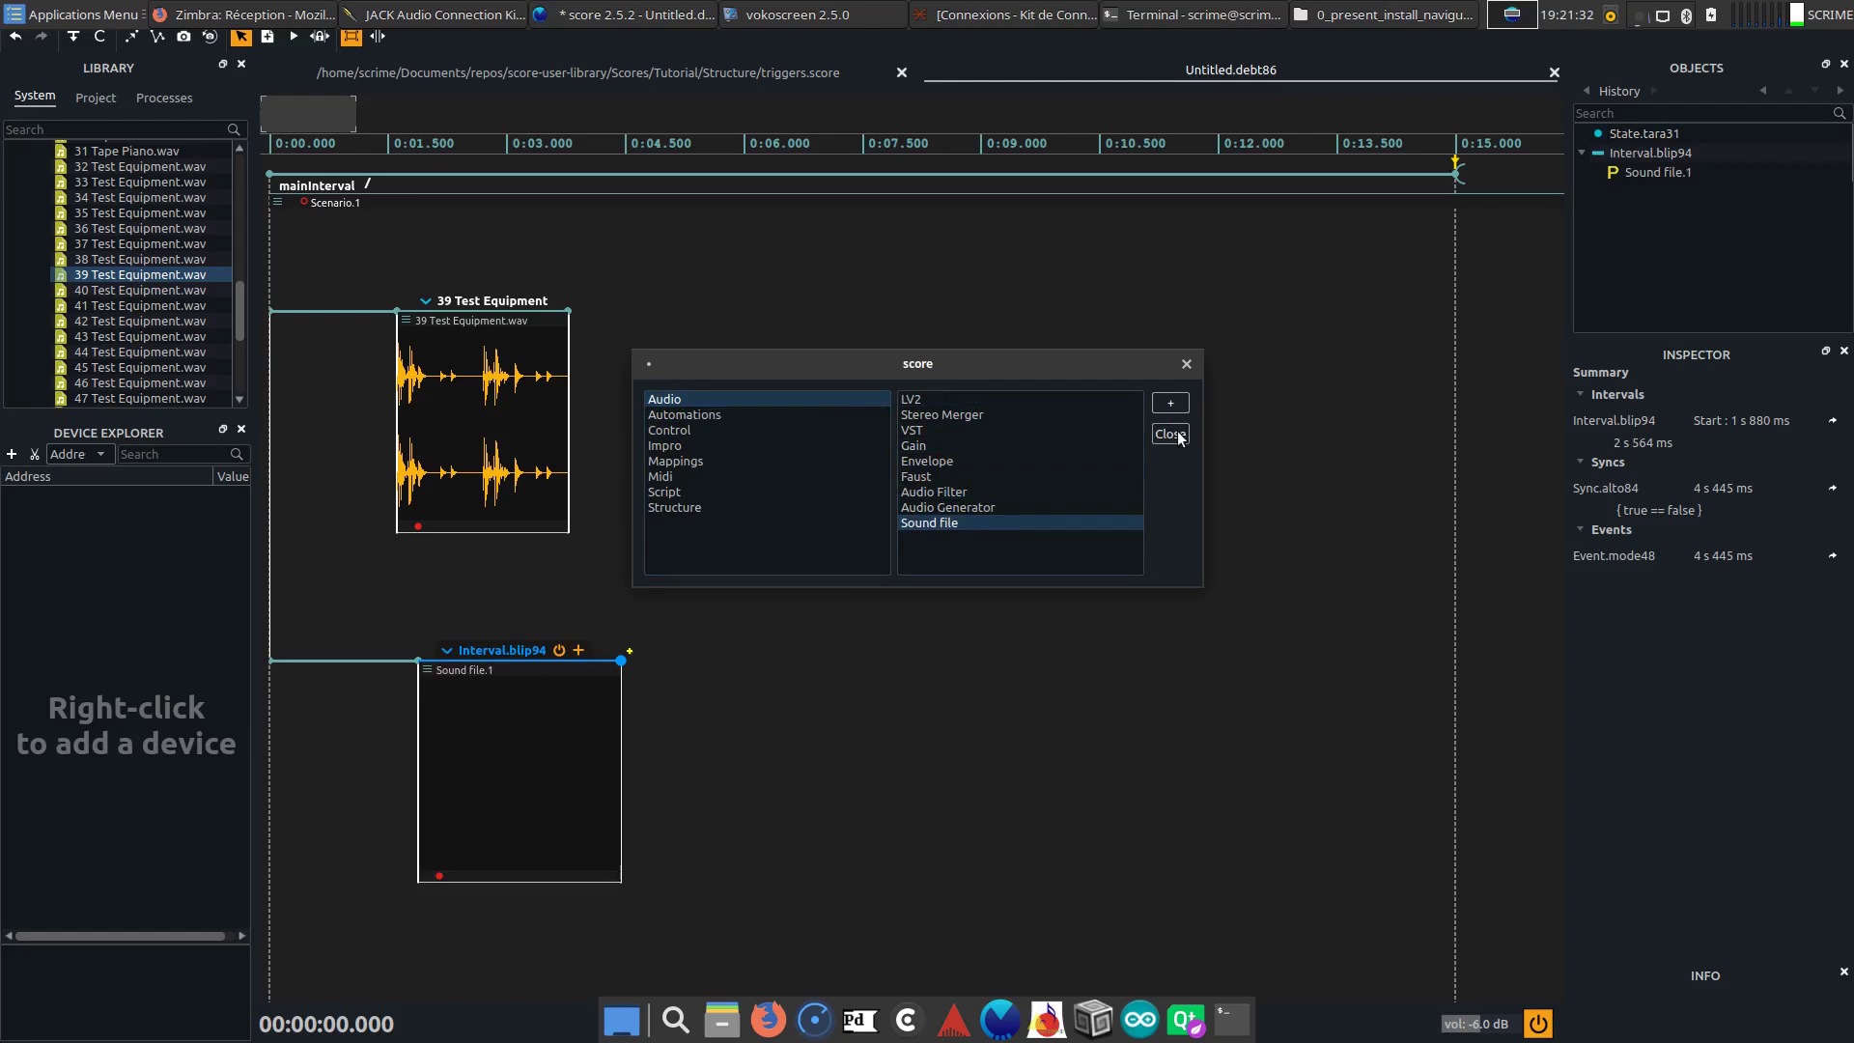
left_click(1178, 434)
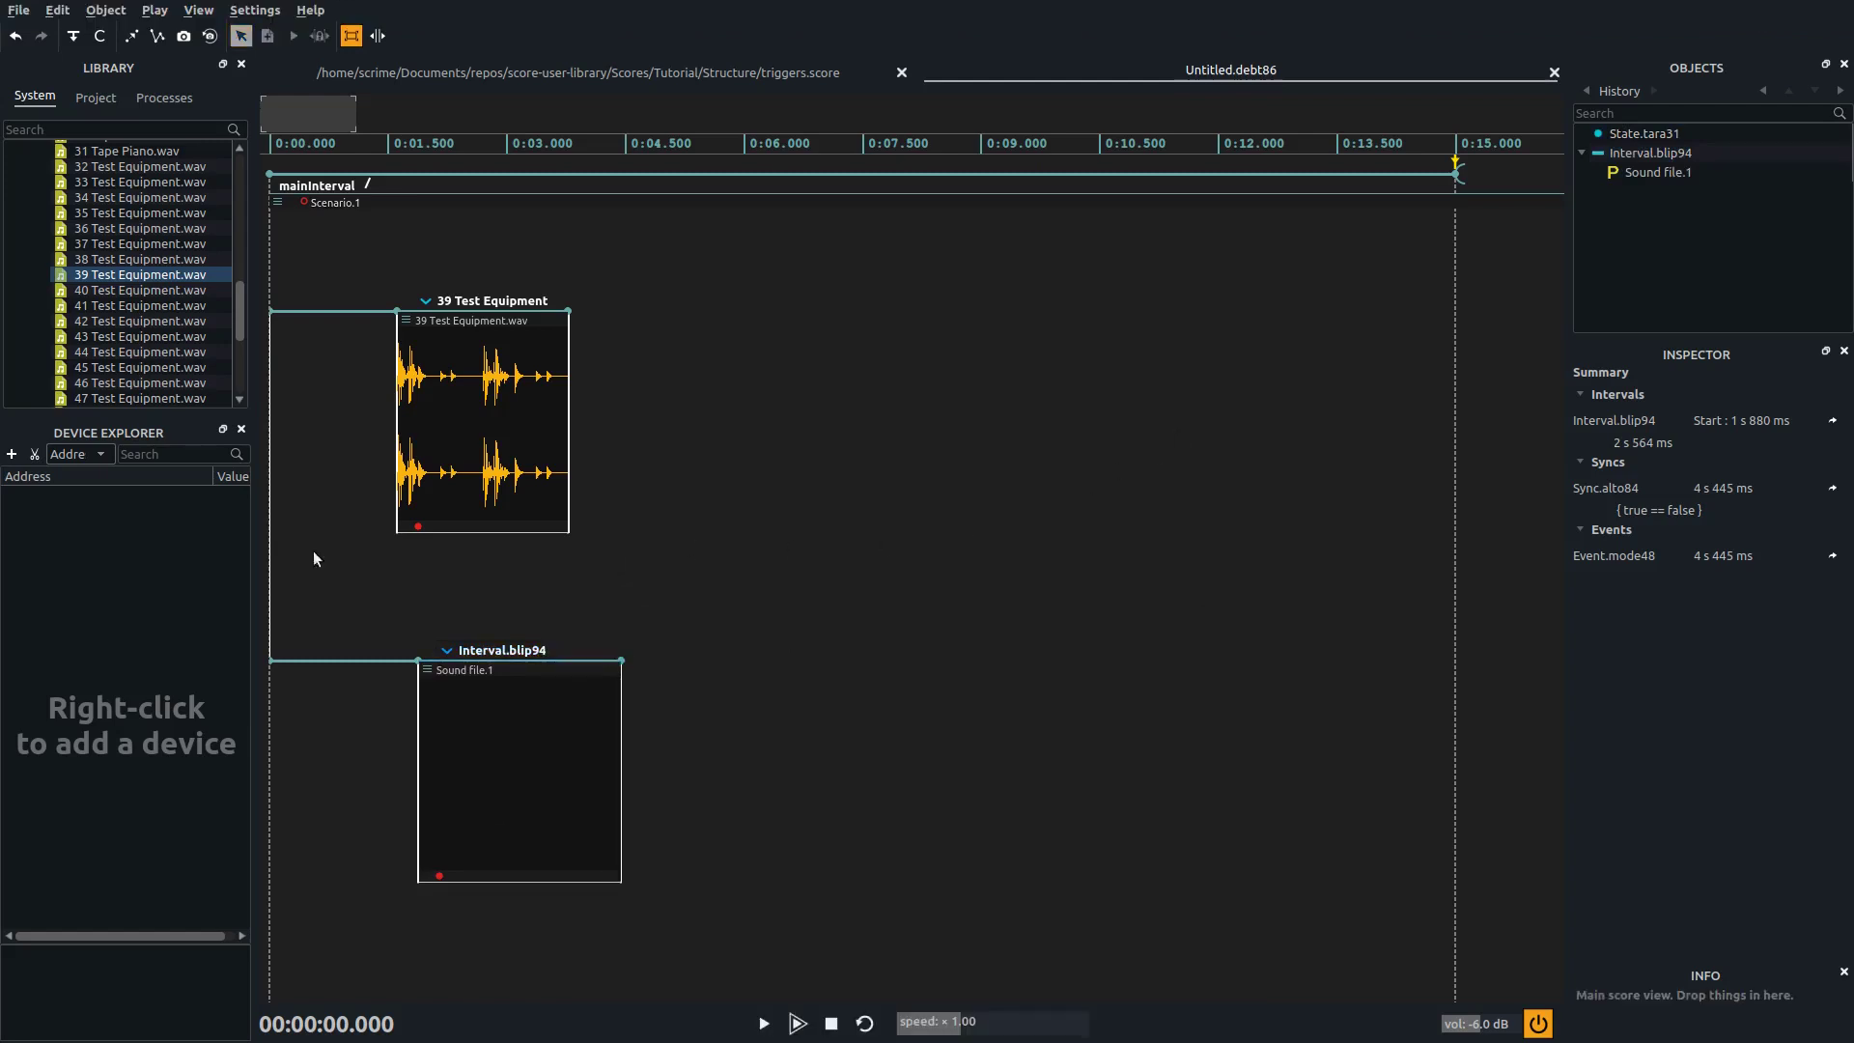
Load 36 Test Equipment.wav into the empty sound file process, then play and stop the score.
left_click_drag(135, 230, 490, 734)
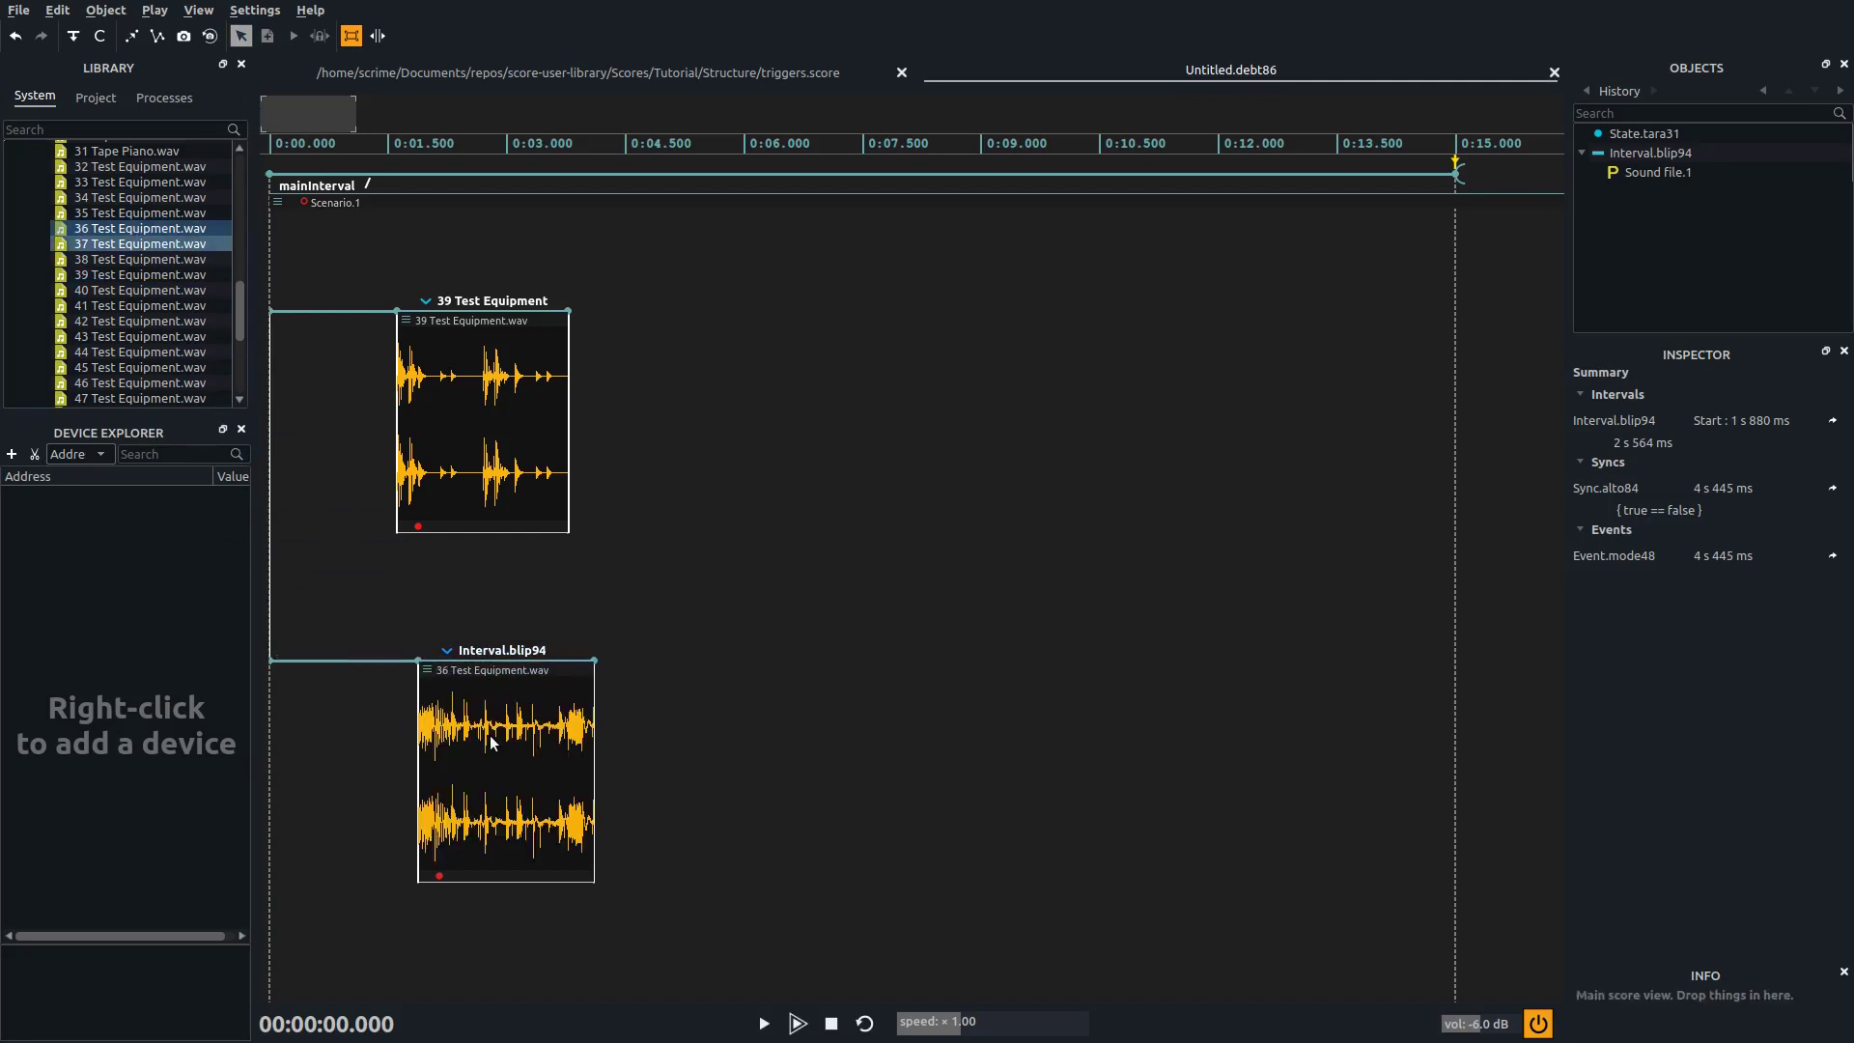
left_click(763, 1022)
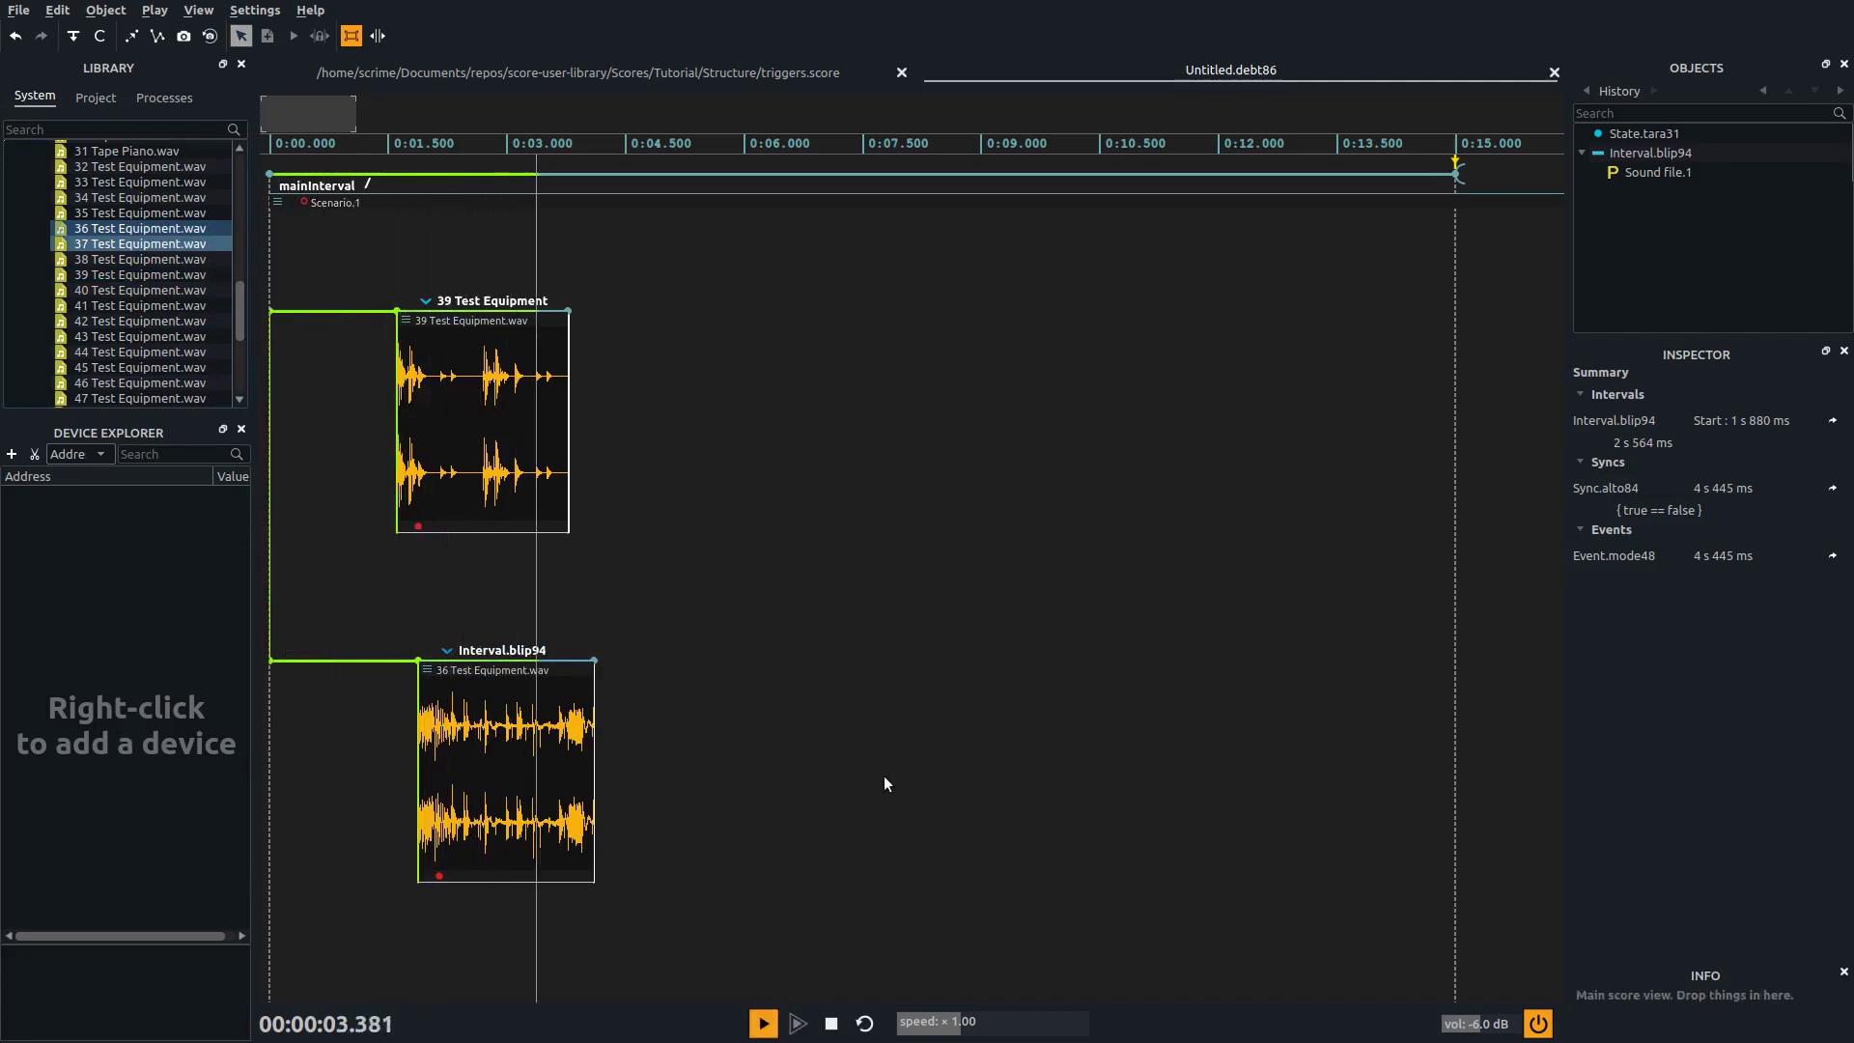
left_click(833, 1026)
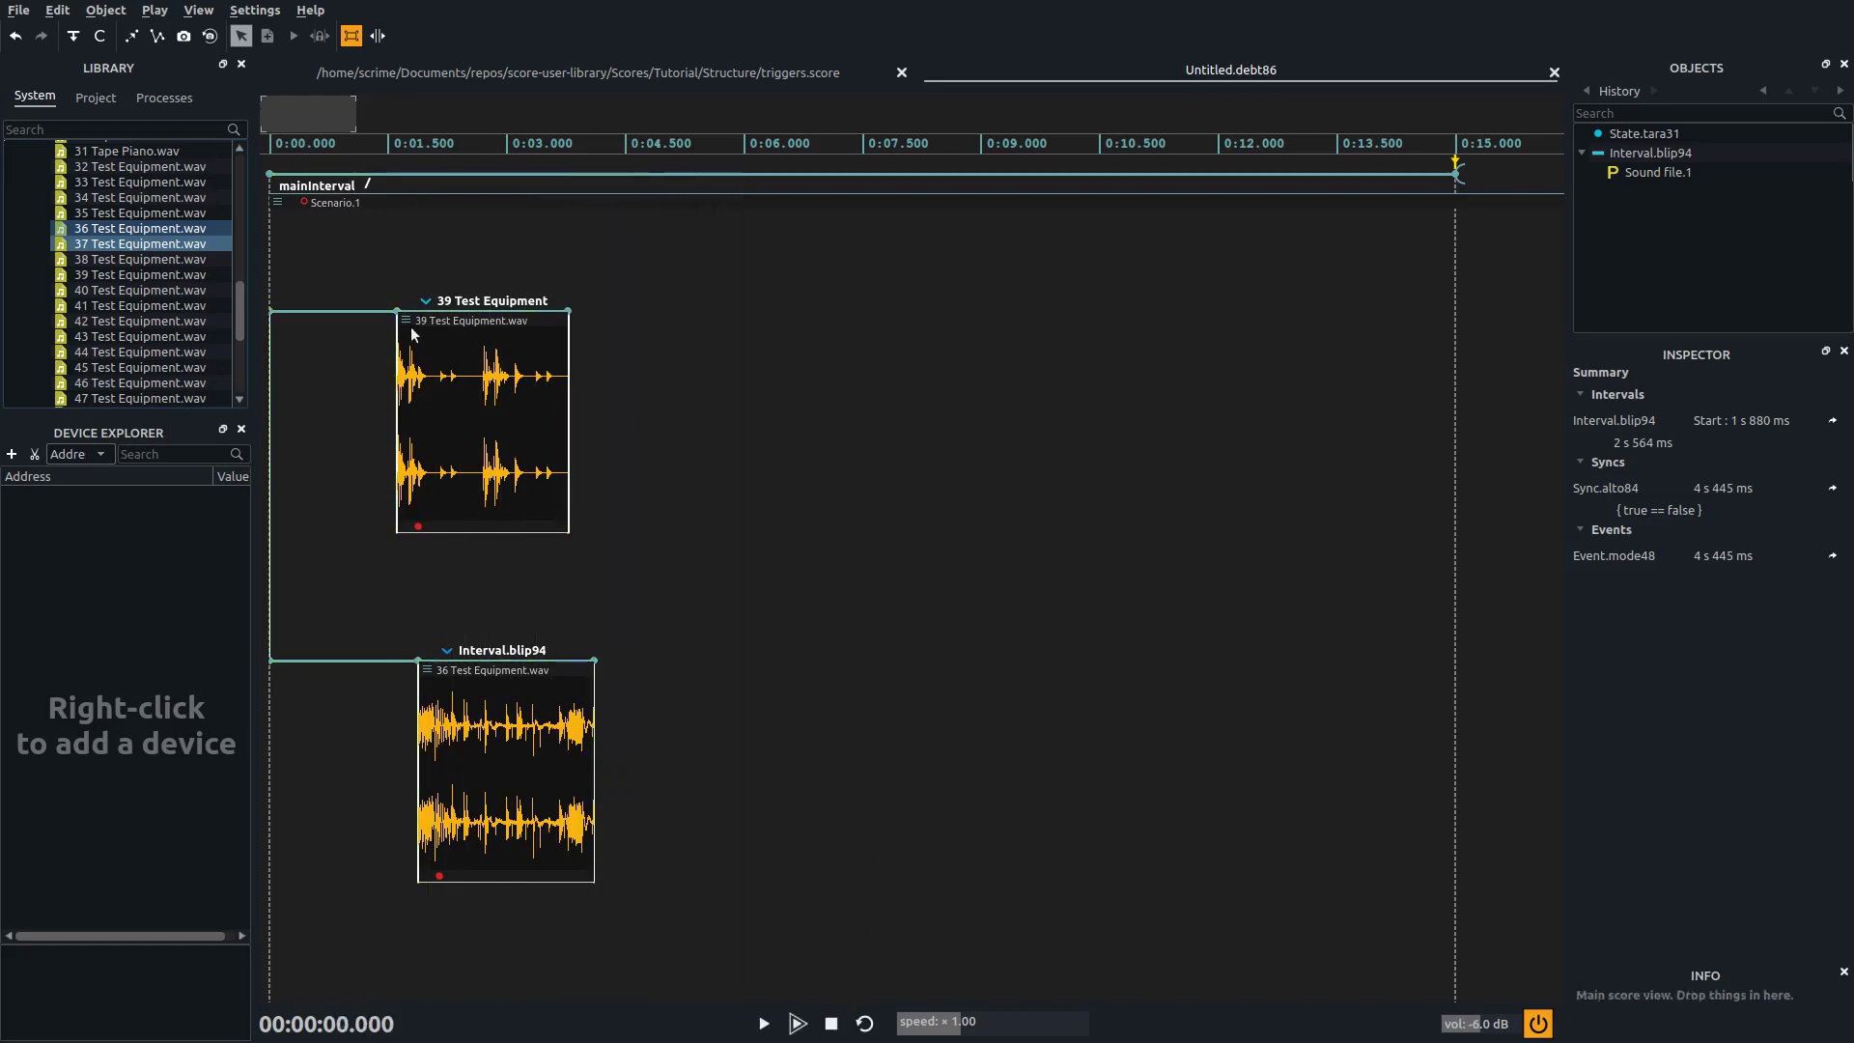
Move the 39 Test Equipment sound to about 0.6 s and the lower sound to about 3.7 s, trimming its end to about 5.4 s.
left_click_drag(397, 311, 315, 311)
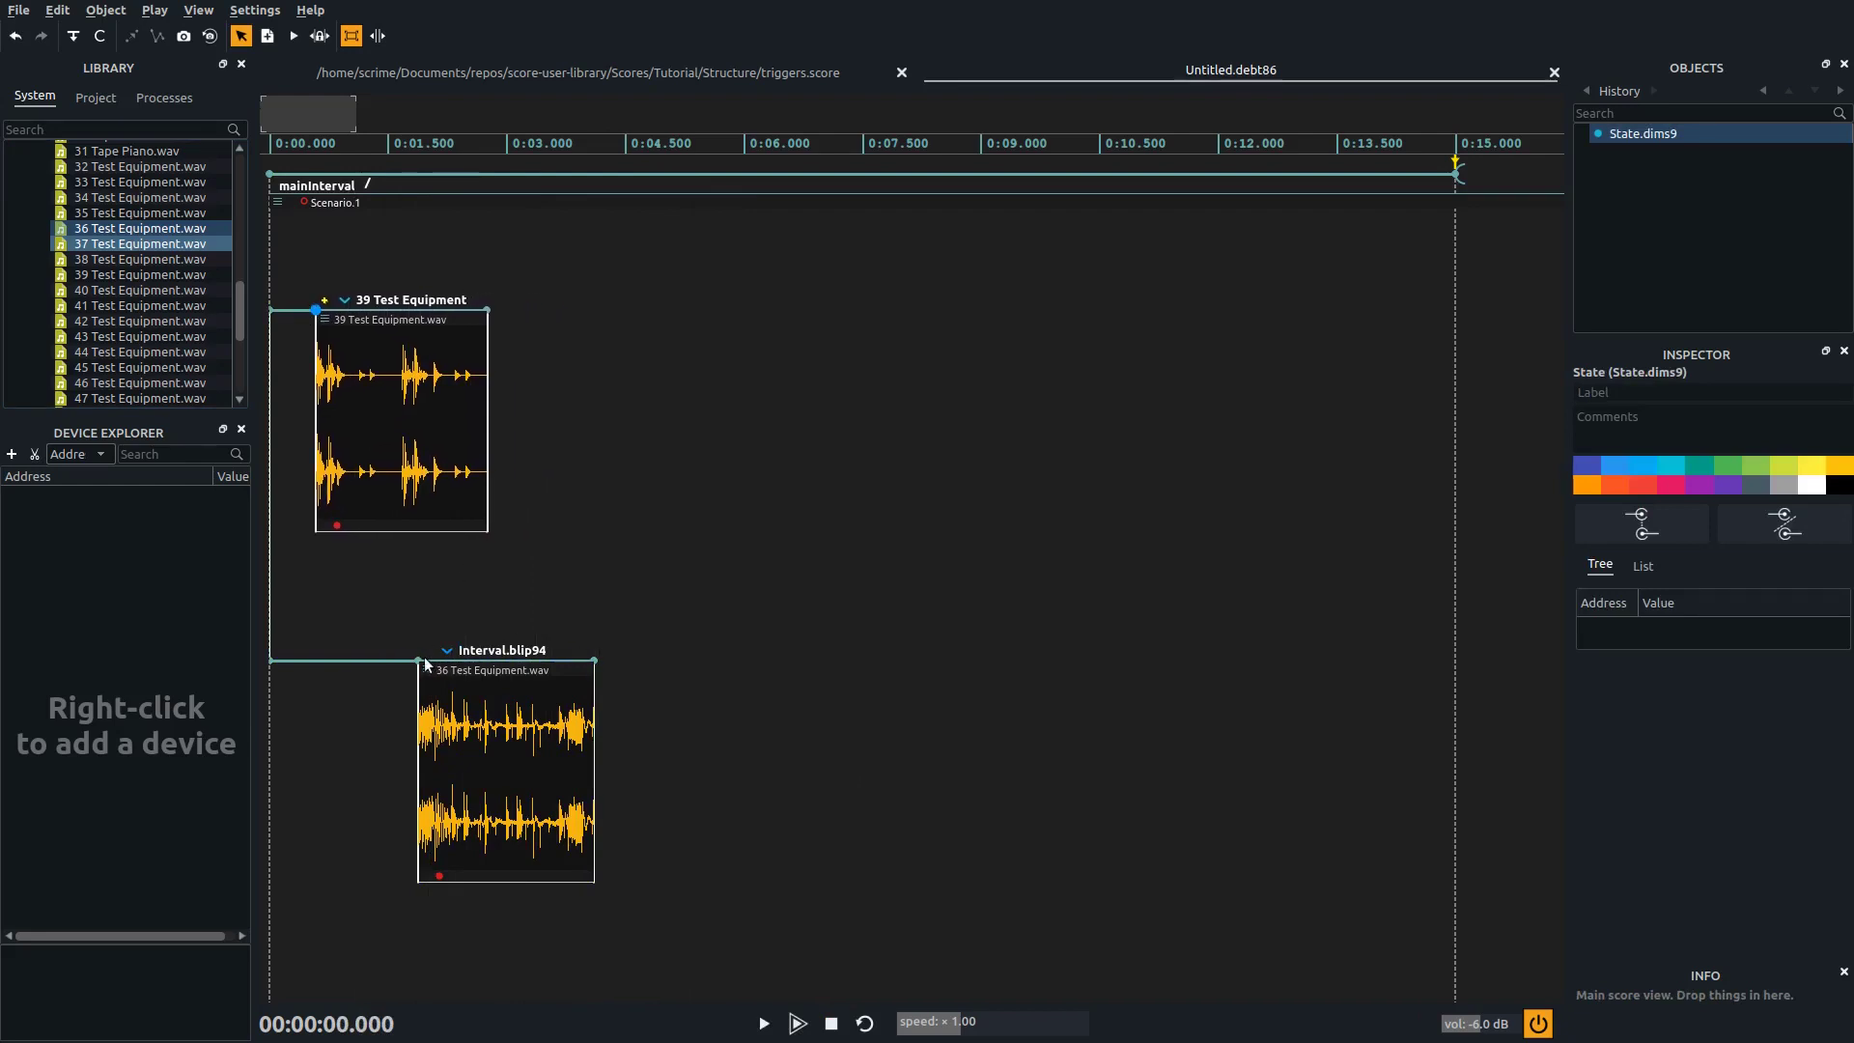
left_click_drag(418, 660, 562, 605)
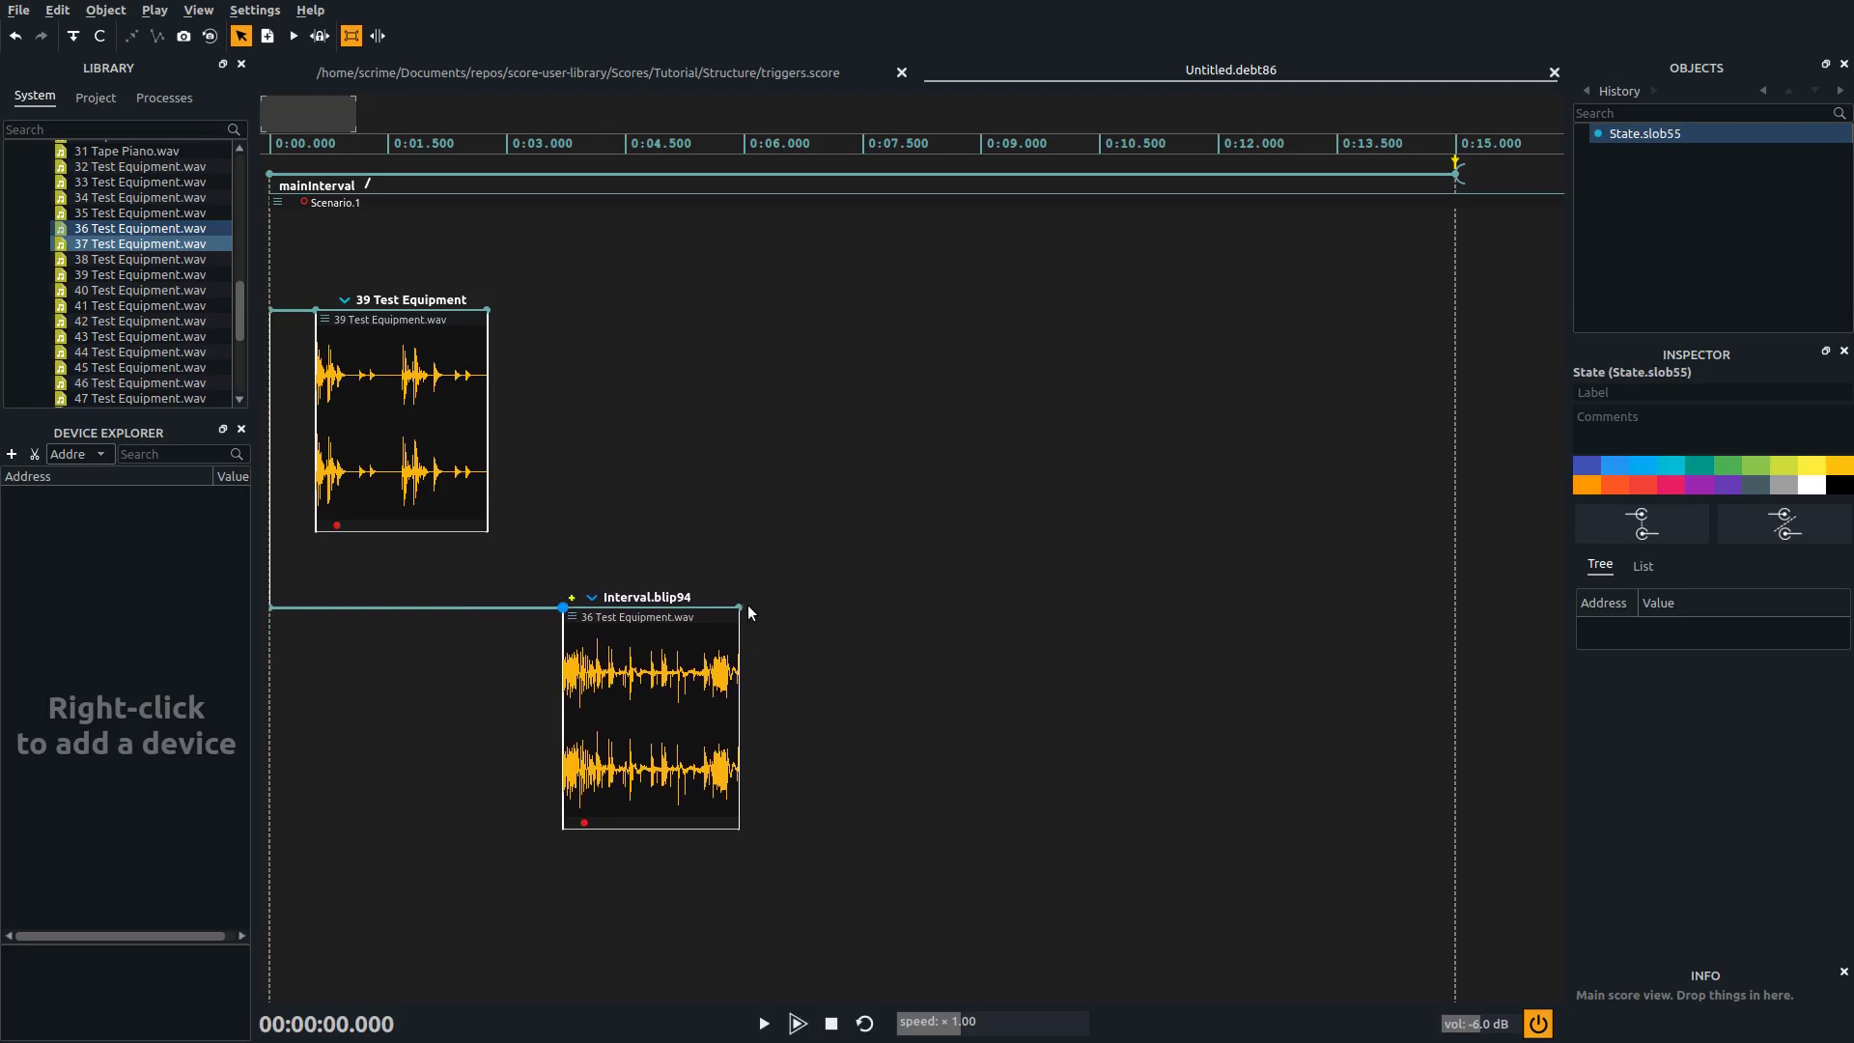
left_click_drag(741, 603, 699, 606)
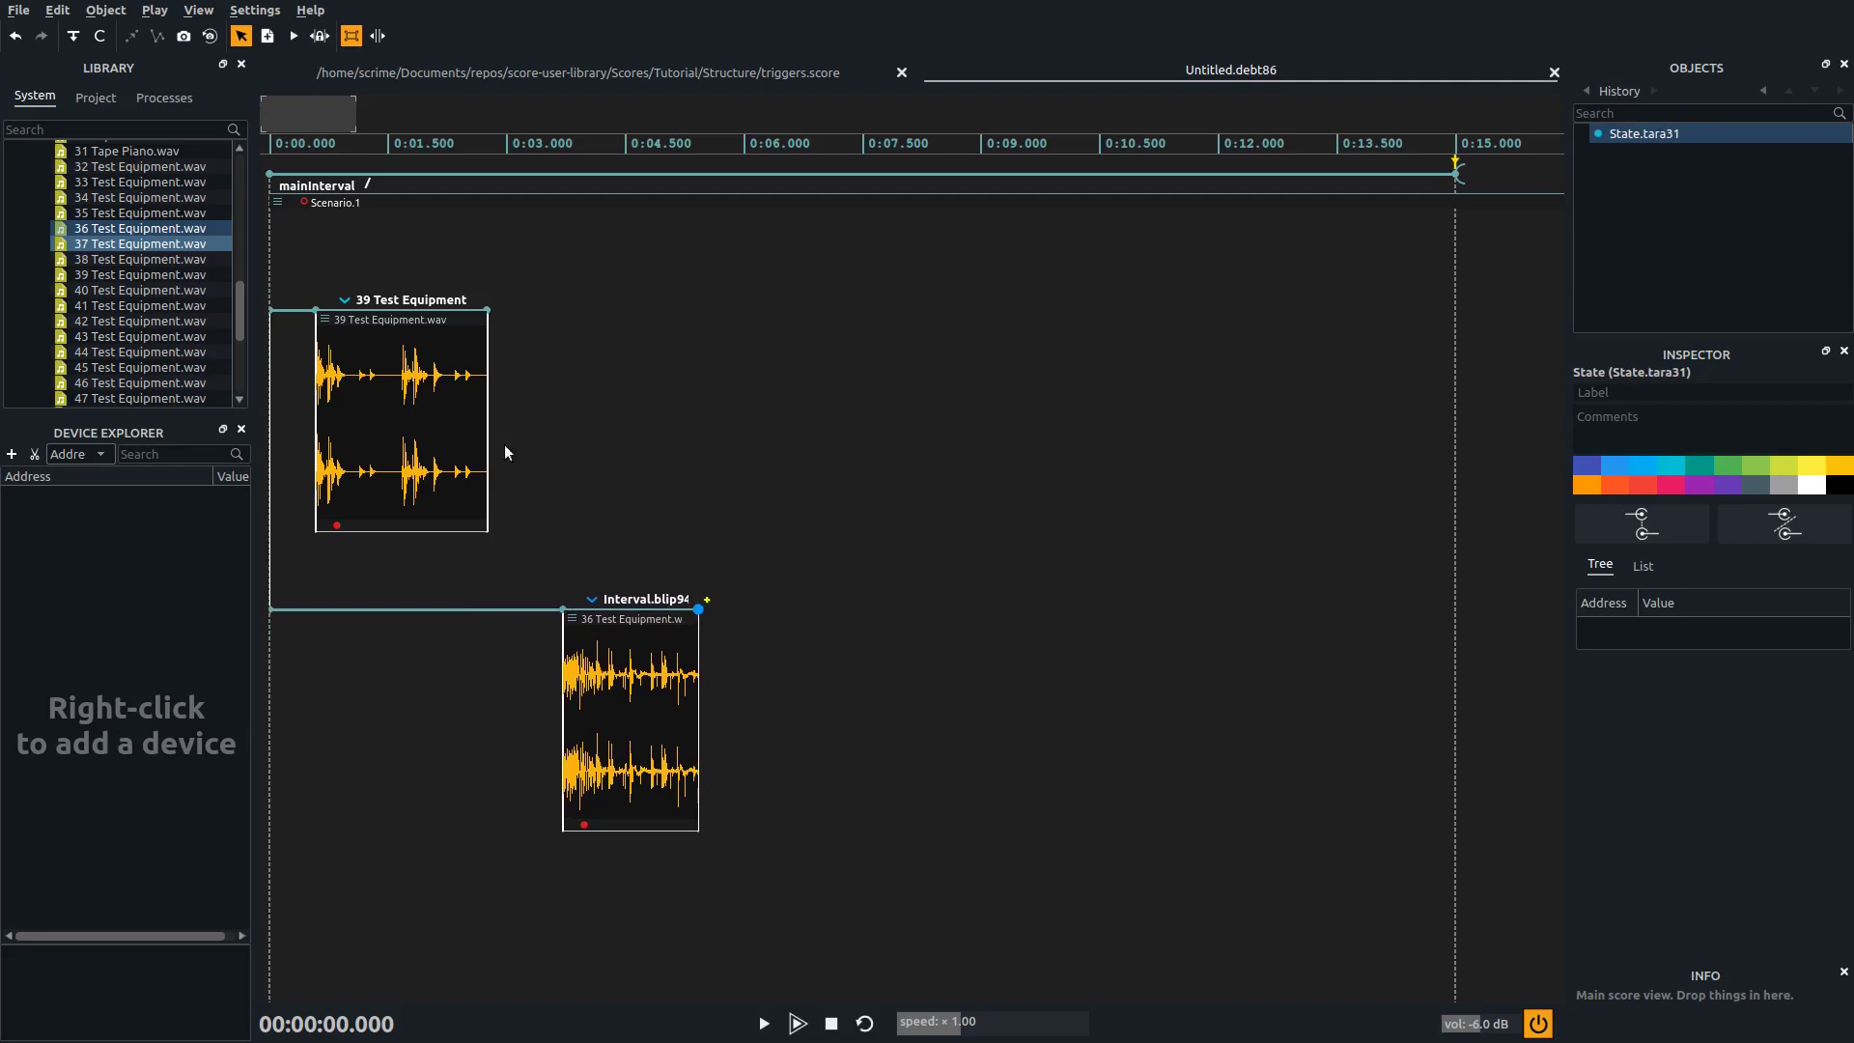
Move the 39 Test Equipment interval slightly higher in the scenario, then play and stop the score.
left_click_drag(414, 304, 408, 256)
left_click(763, 1022)
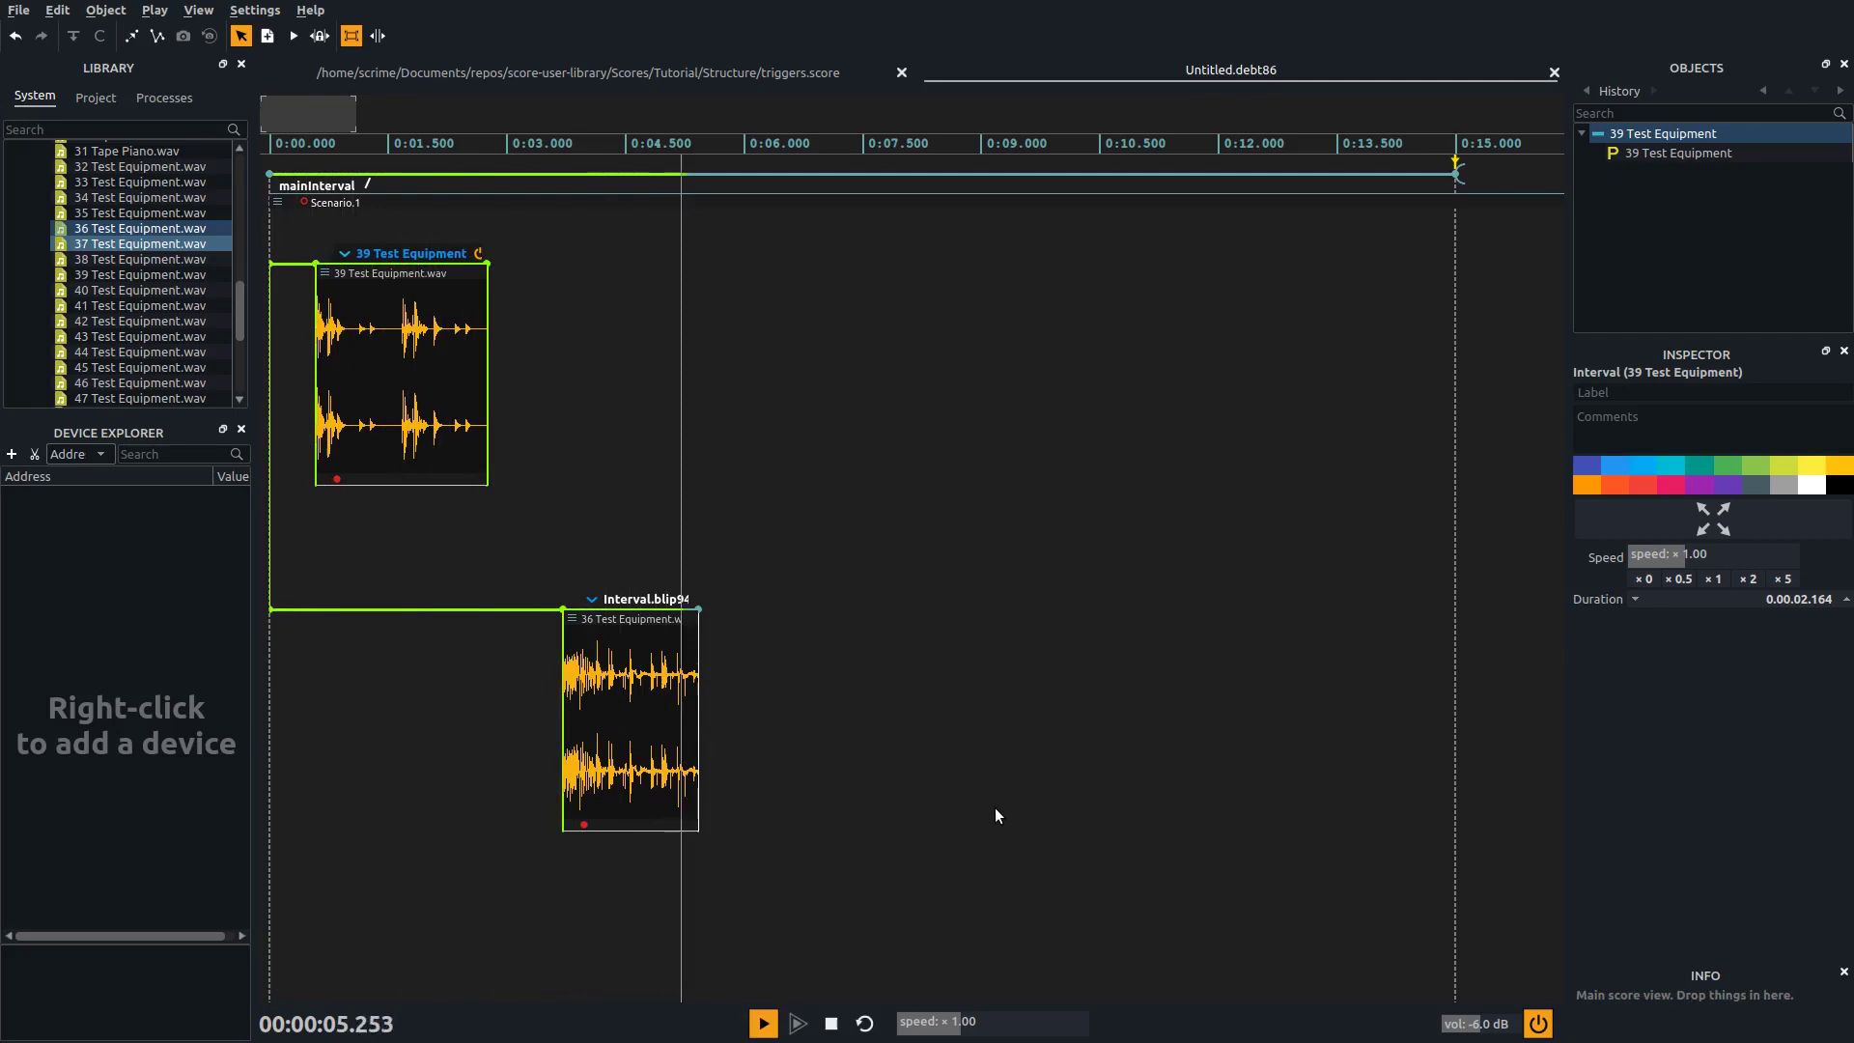
left_click(831, 1023)
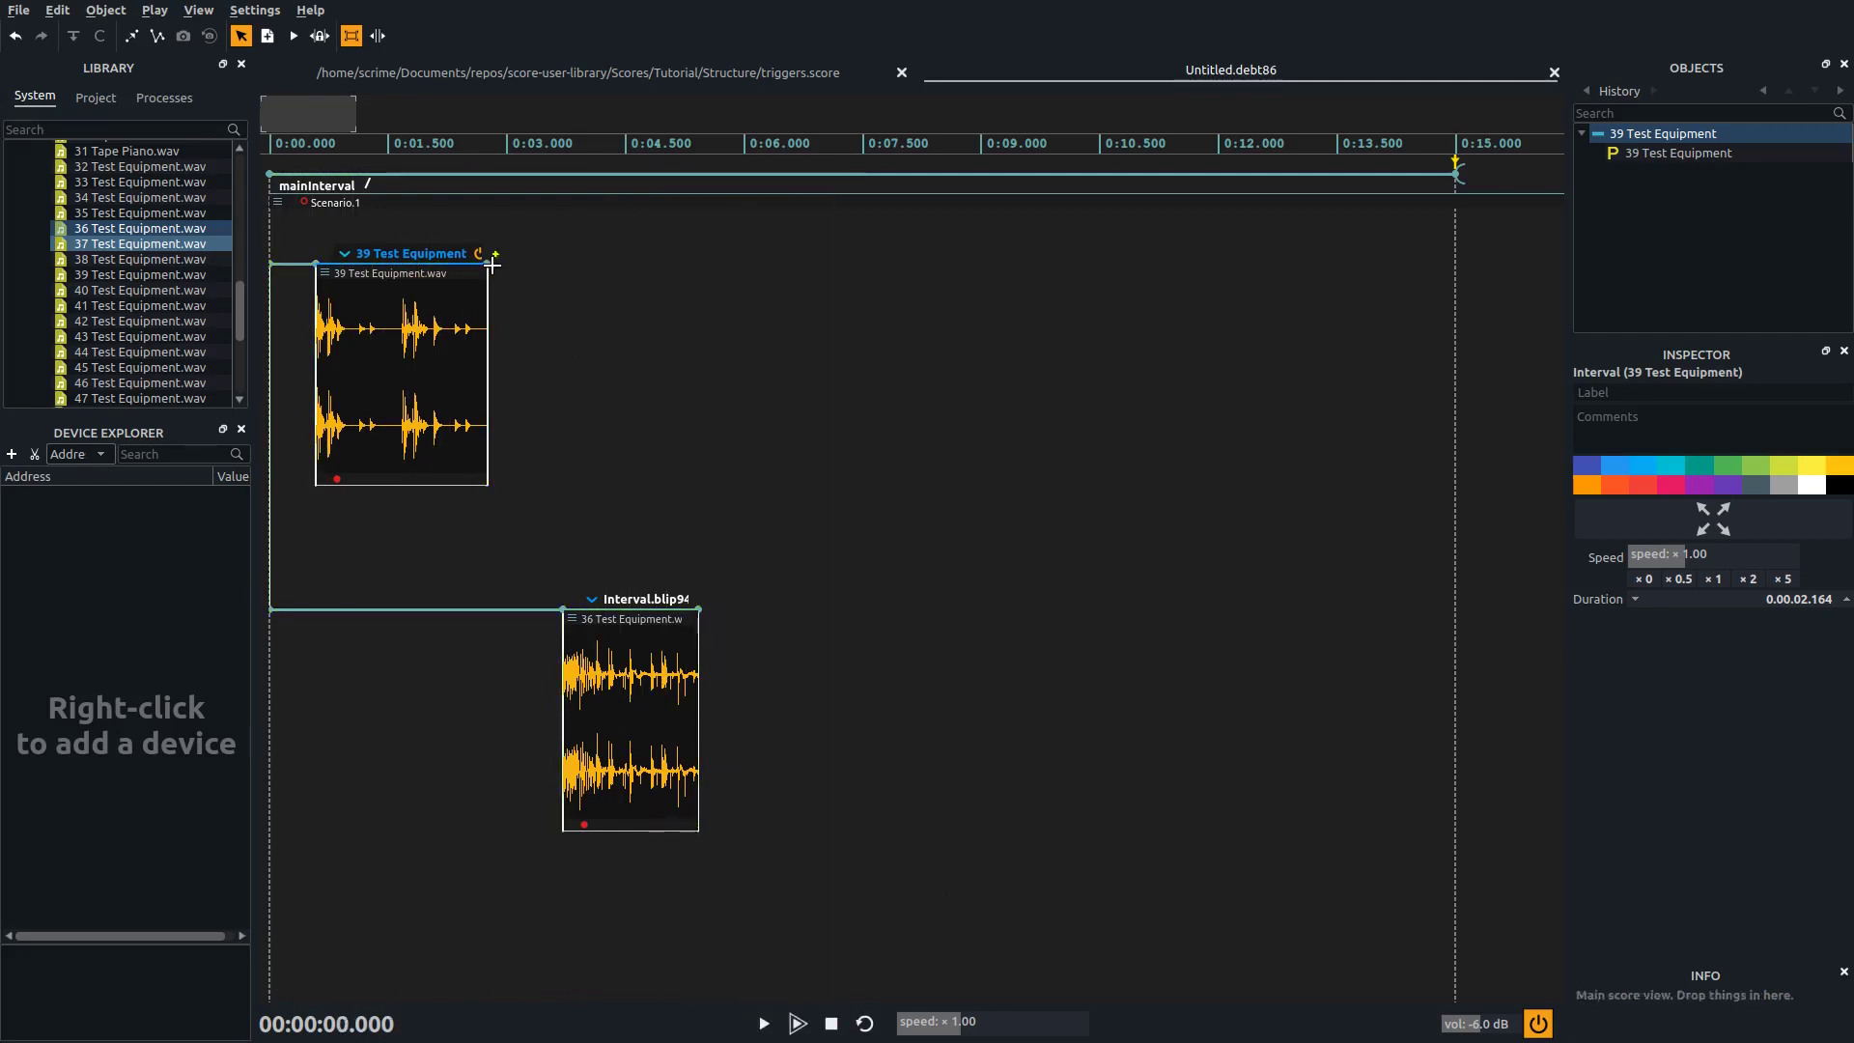
Create an interval of about 2.7 s from the end of 39 Test Equipment and add a Sound file process to it.
left_click_drag(496, 256, 697, 264)
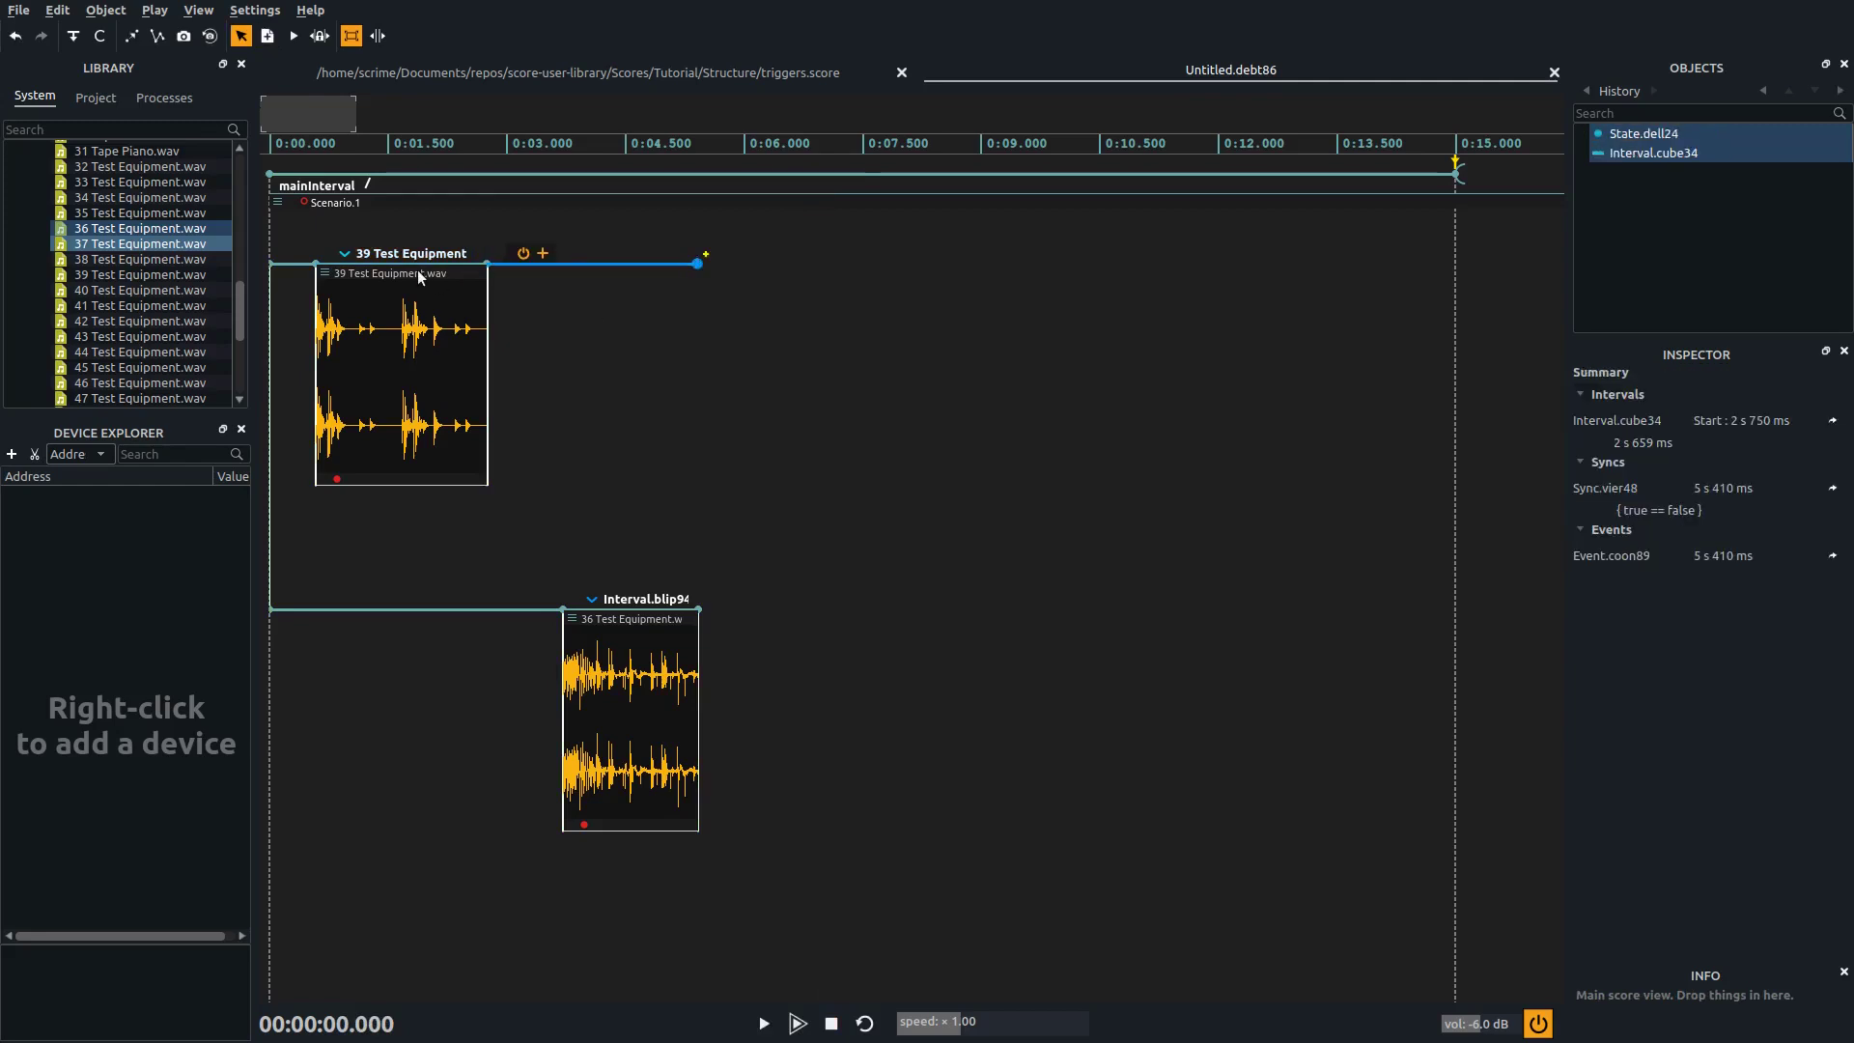
left_click(176, 97)
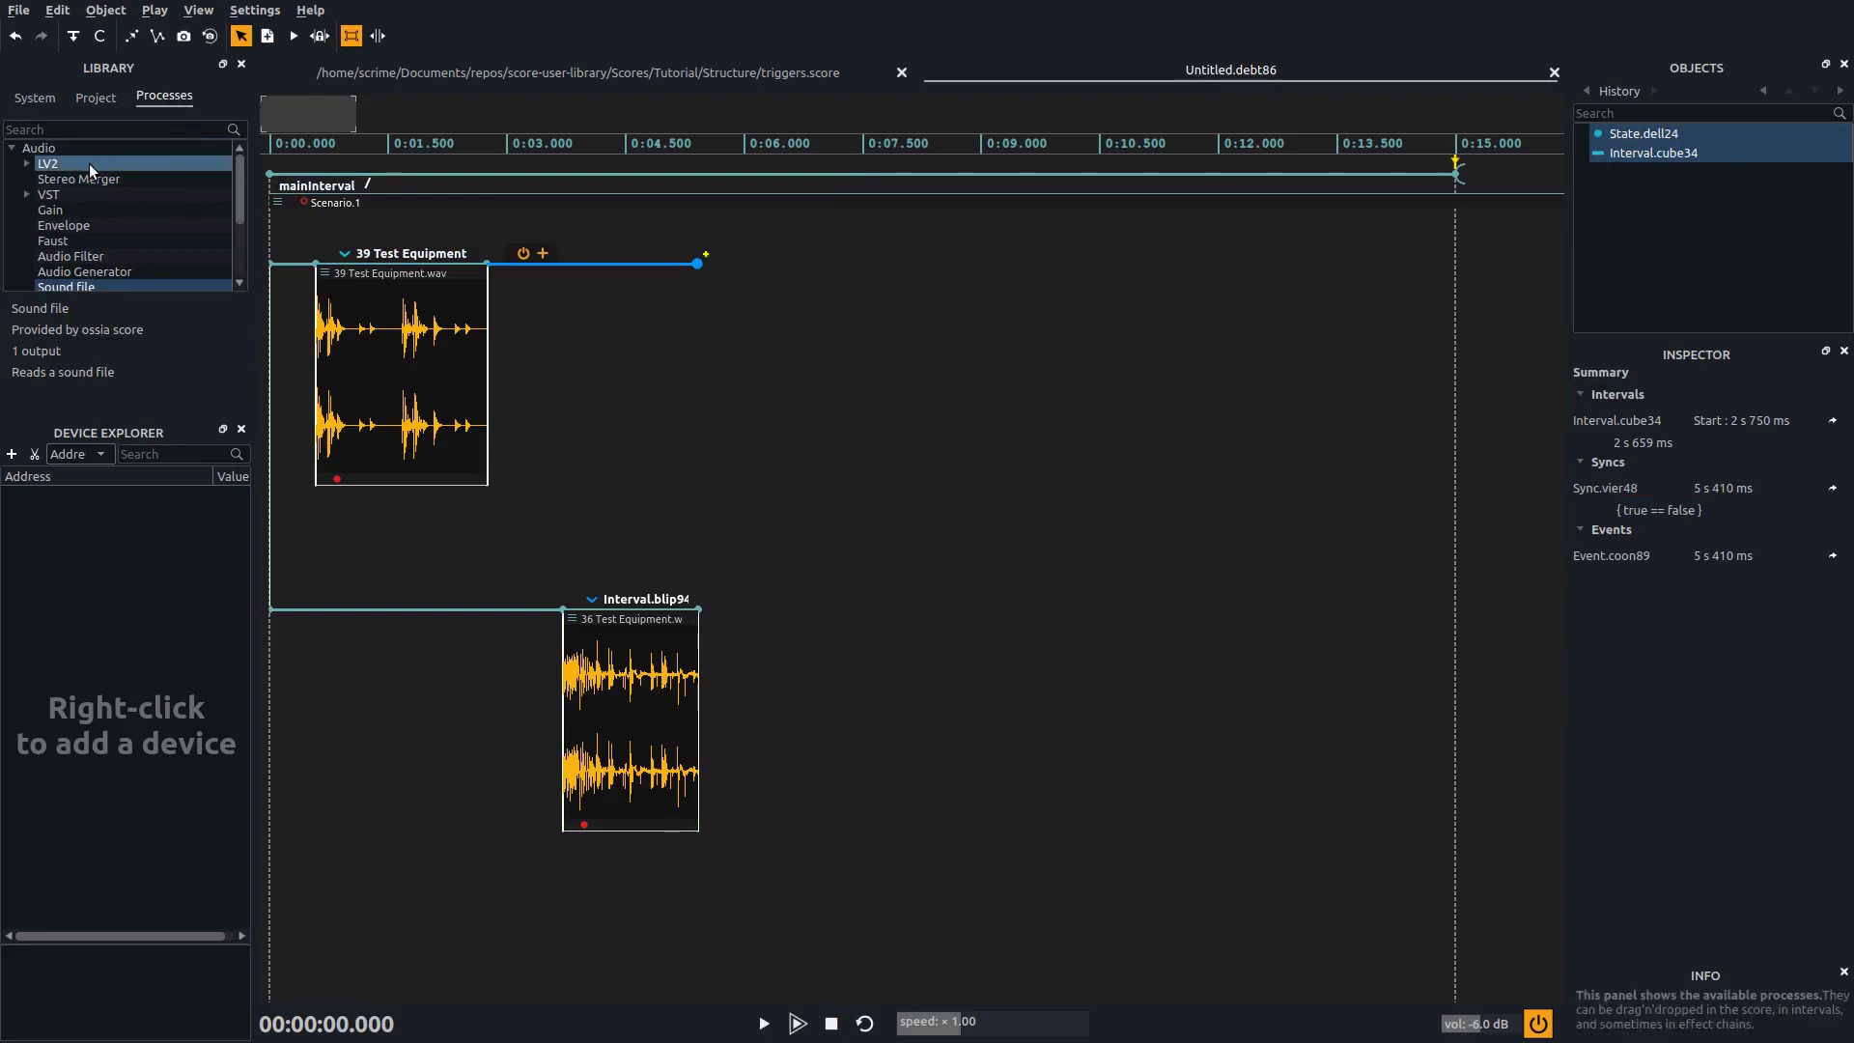
left_click(12, 147)
left_click(12, 148)
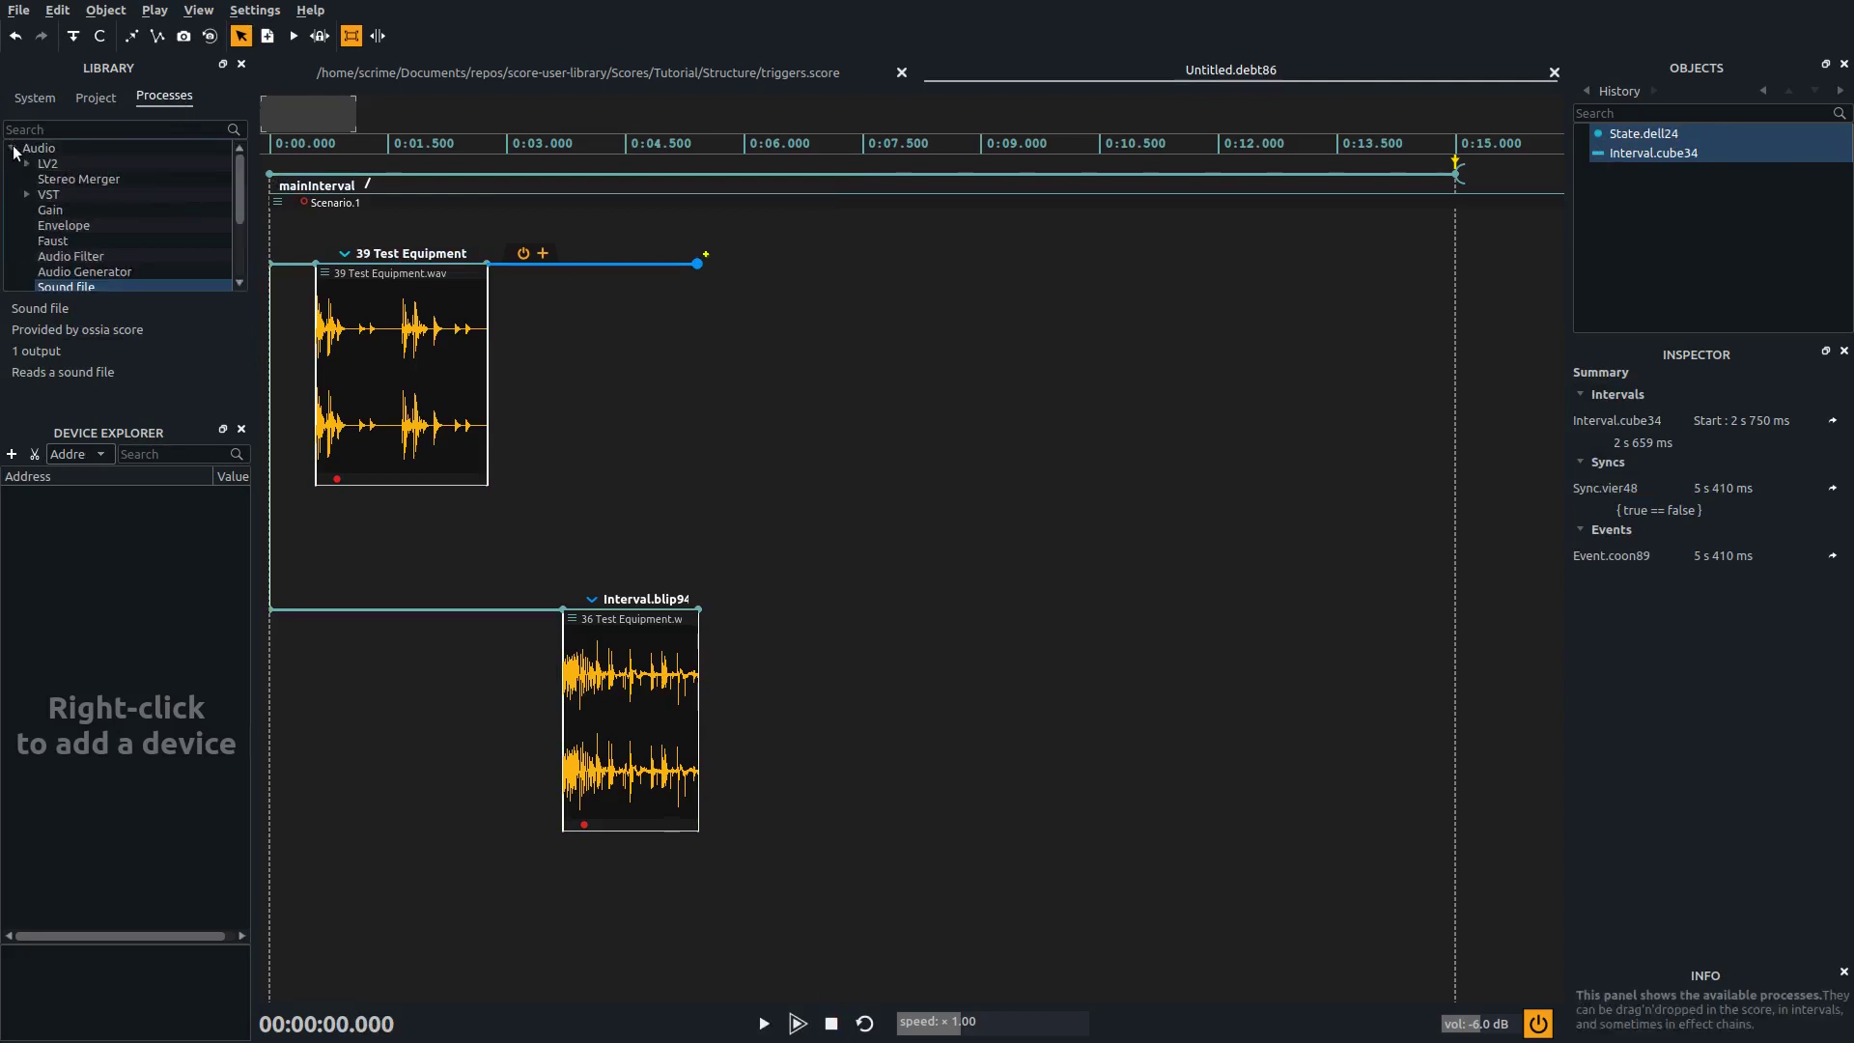
left_click_drag(113, 280, 576, 261)
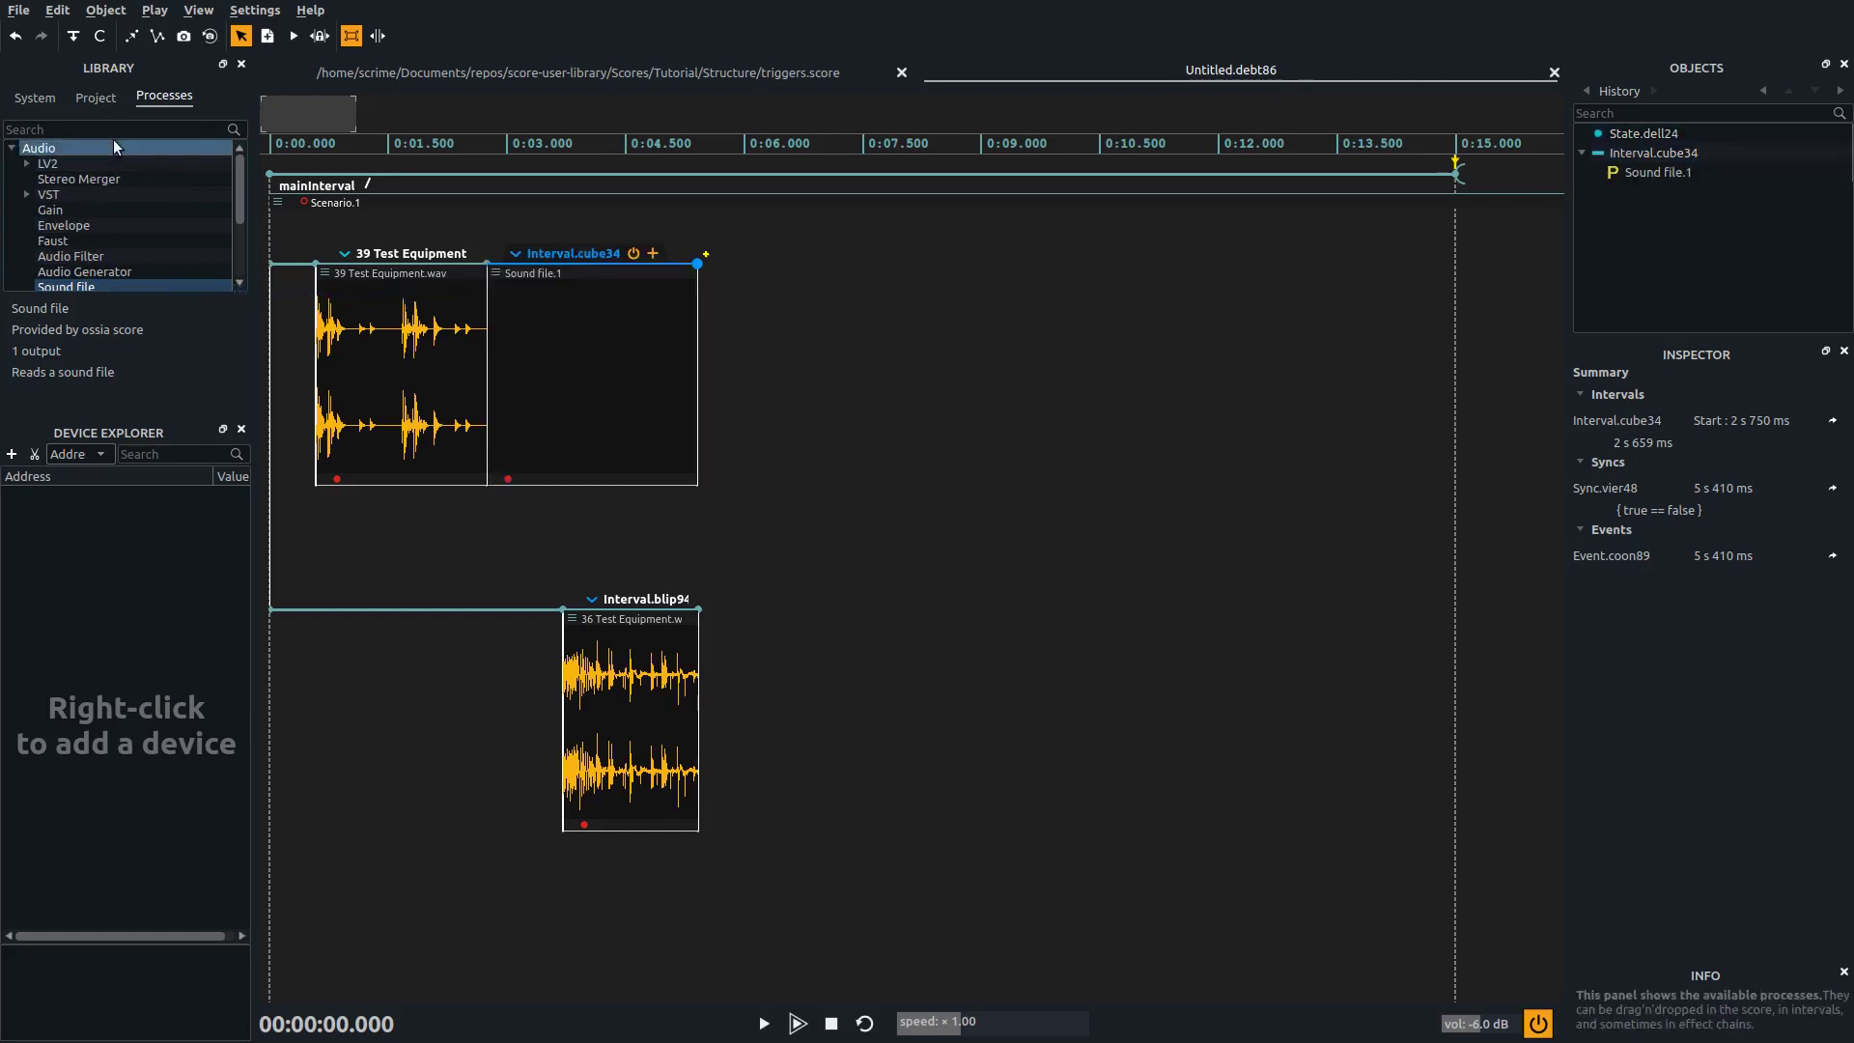
Load 45 Test Equipment.wav from the system library into the empty sound file process.
left_click(33, 96)
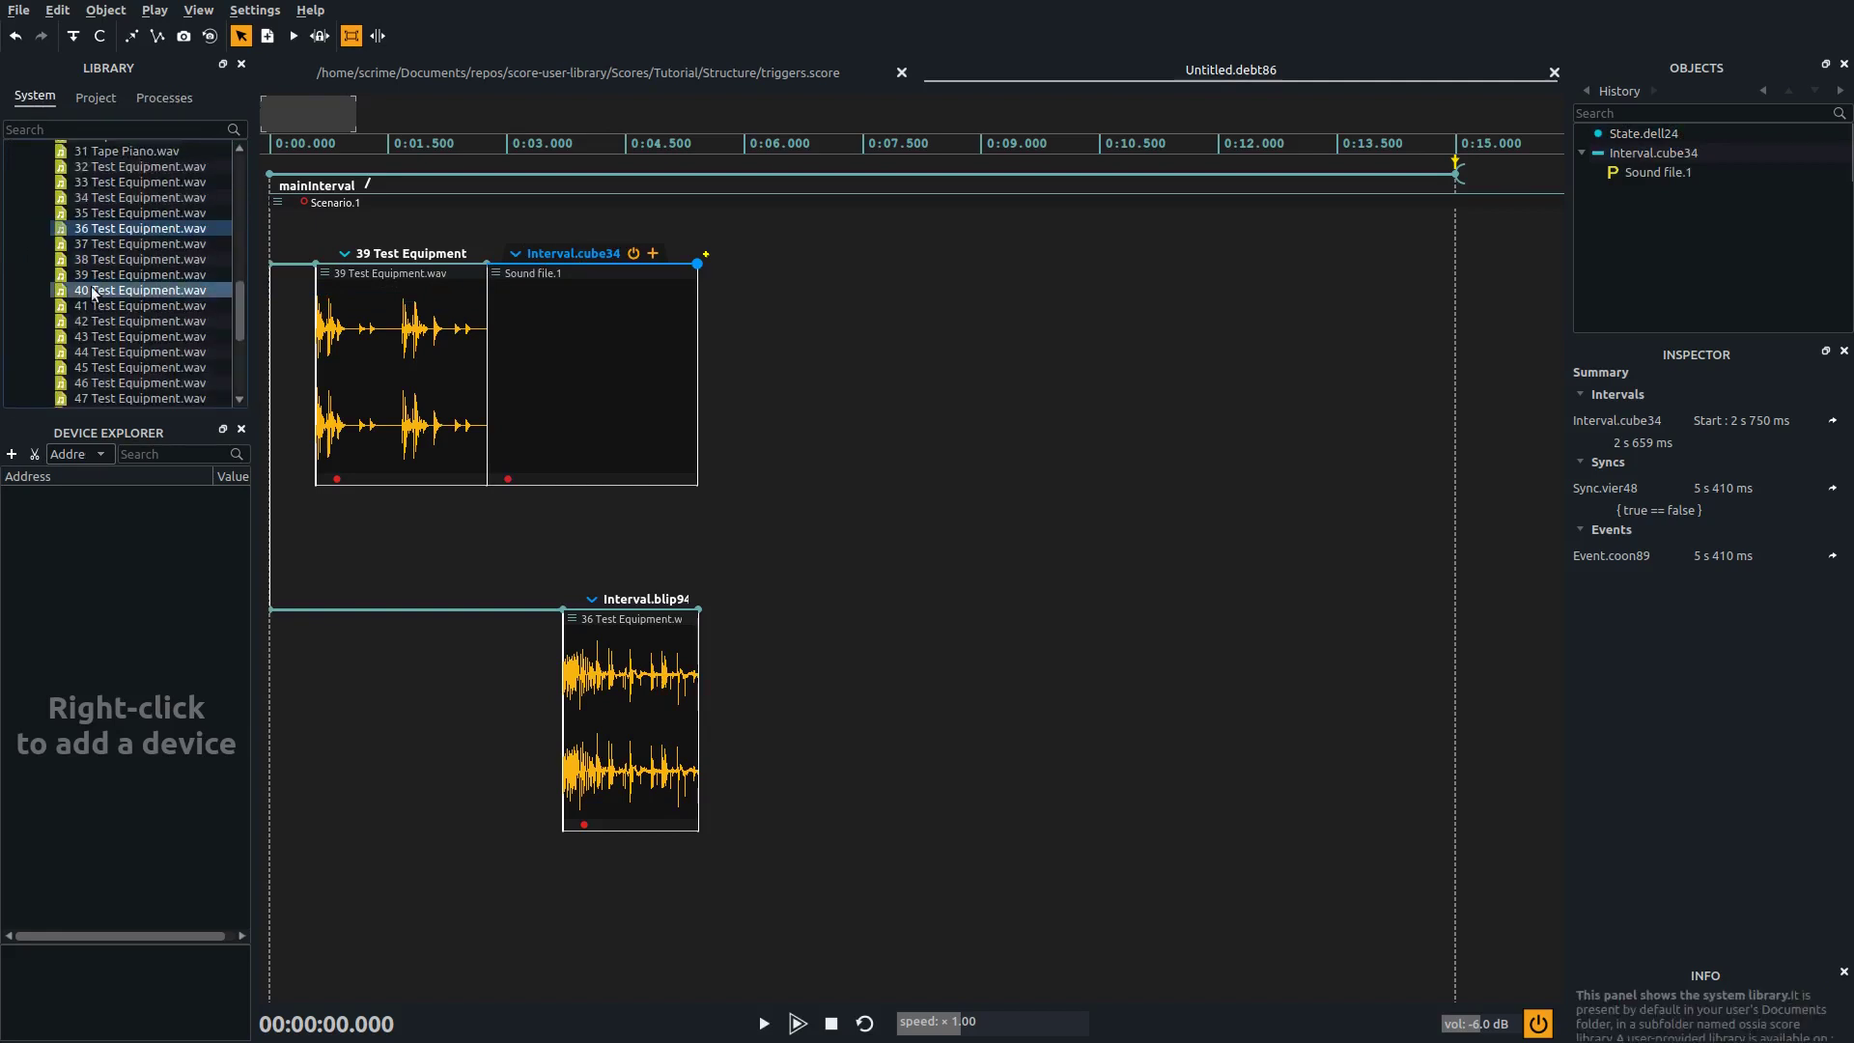
left_click(110, 368)
left_click_drag(110, 368, 547, 368)
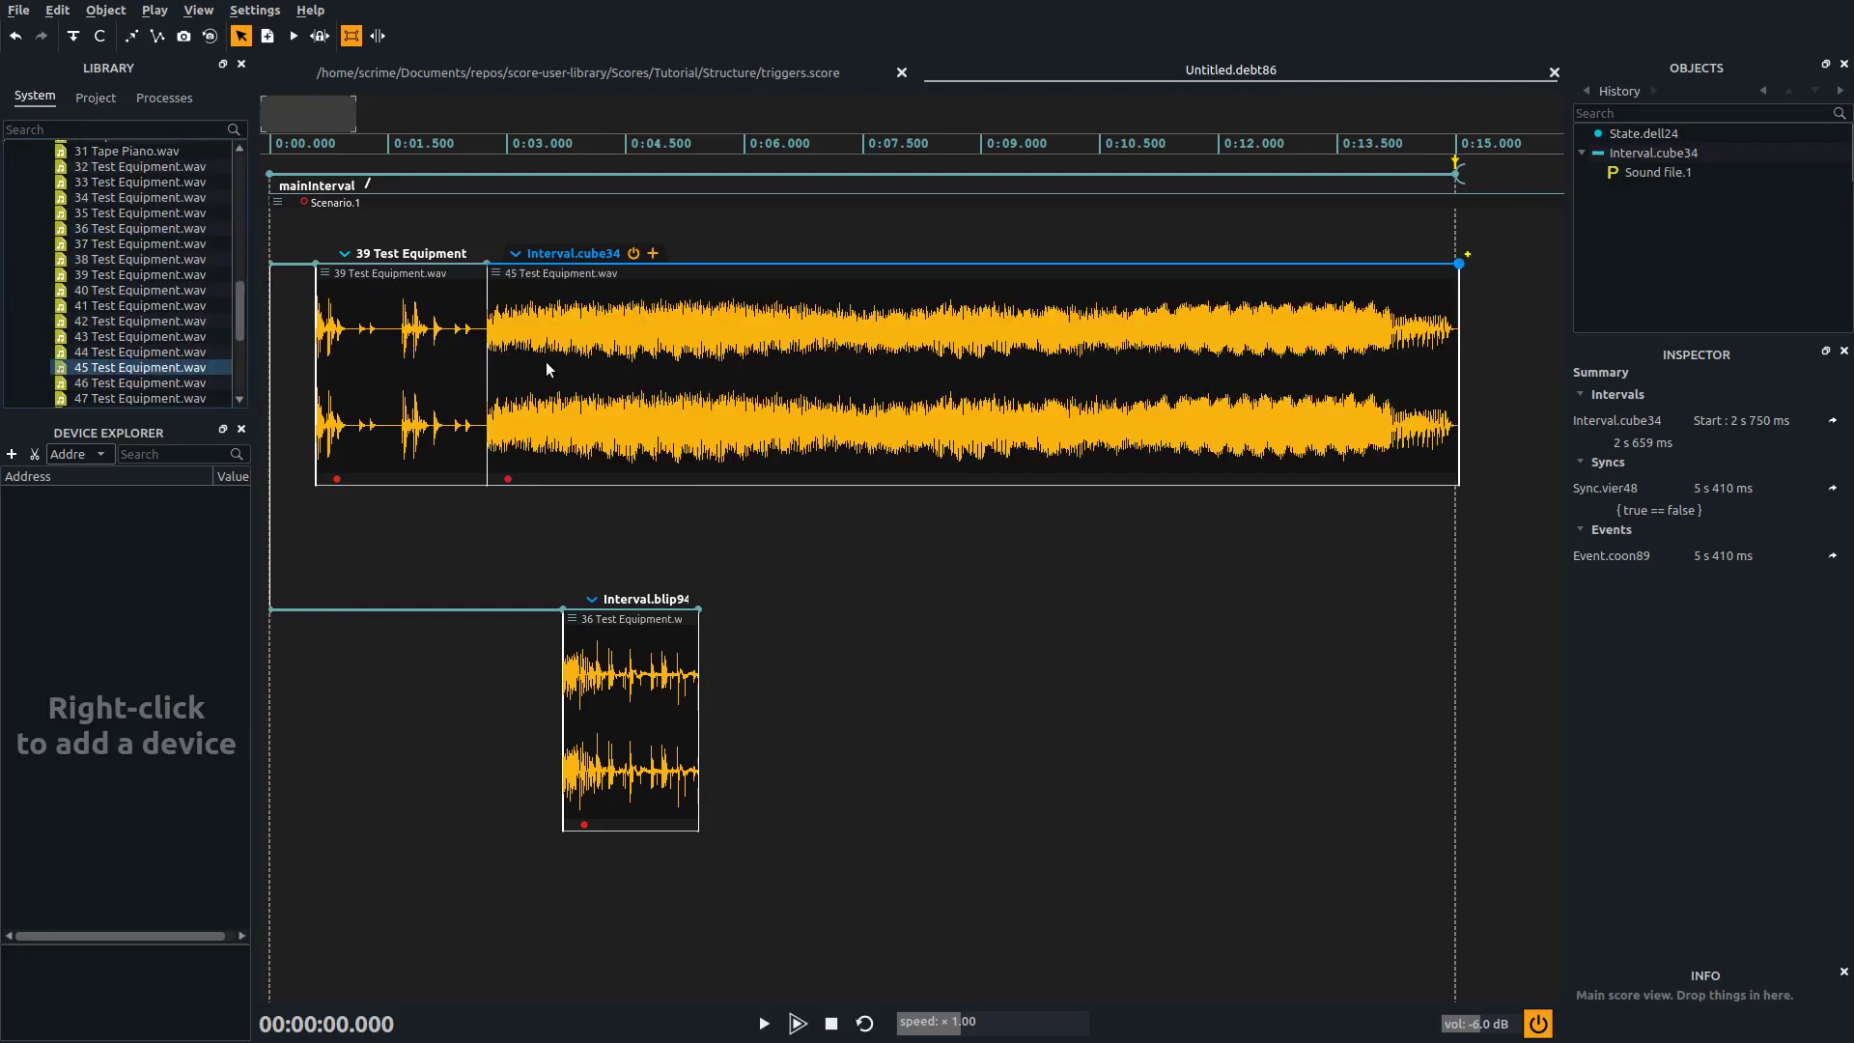
Replace the 45 Test Equipment sound with 32 Test Equipment.wav and select the interval leading to the lower sound with its end state.
left_click(862, 590)
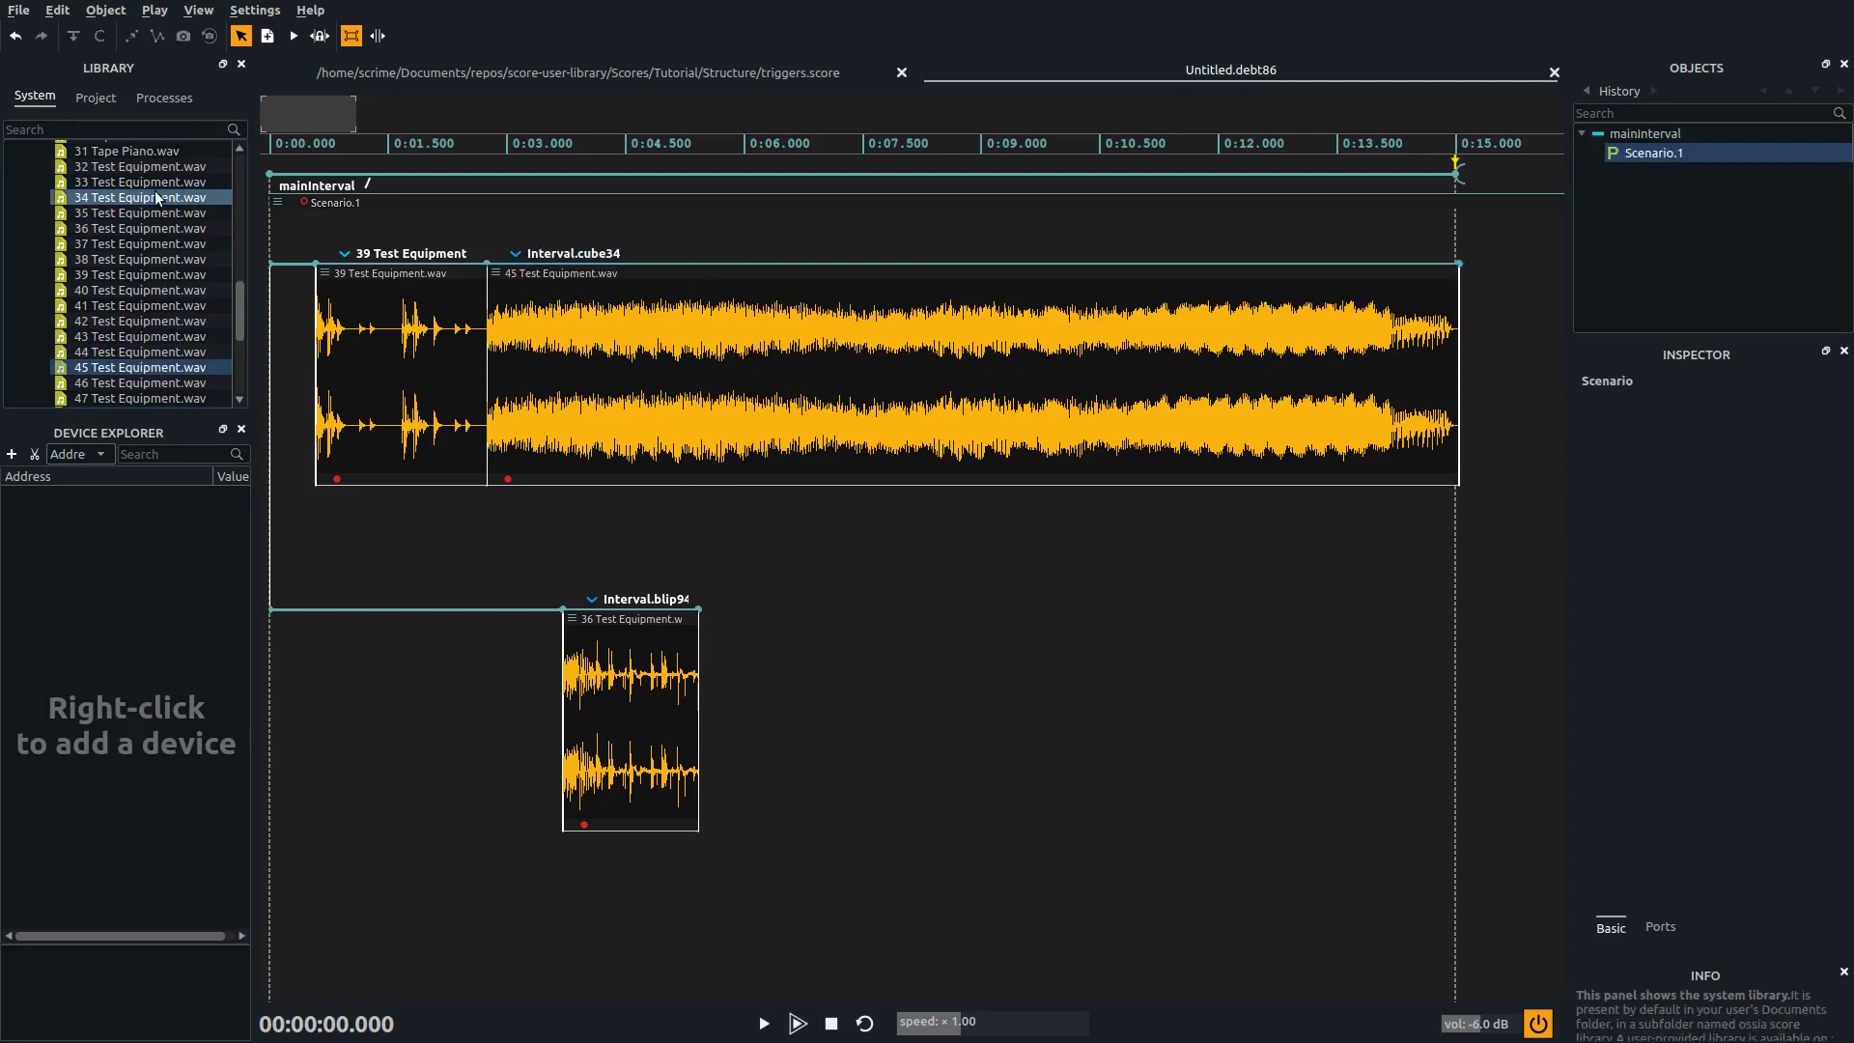
left_click_drag(124, 170, 599, 346)
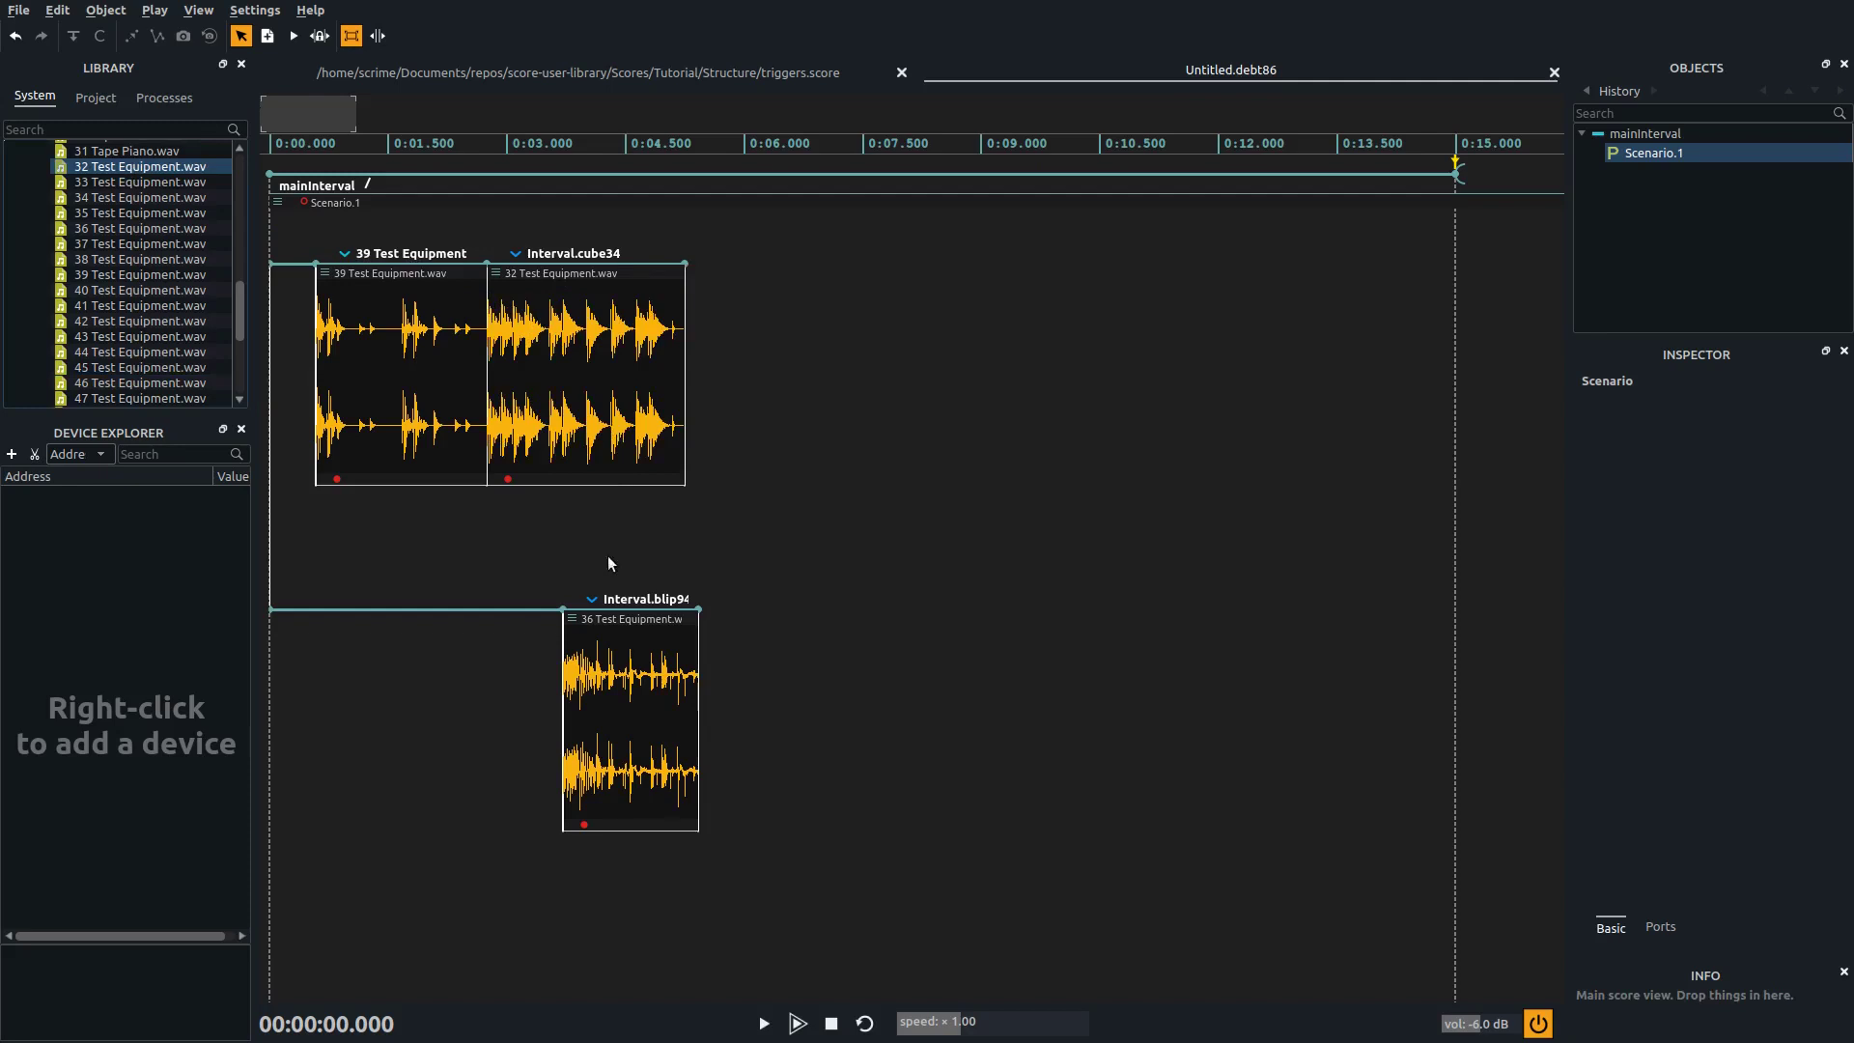
left_click(558, 604)
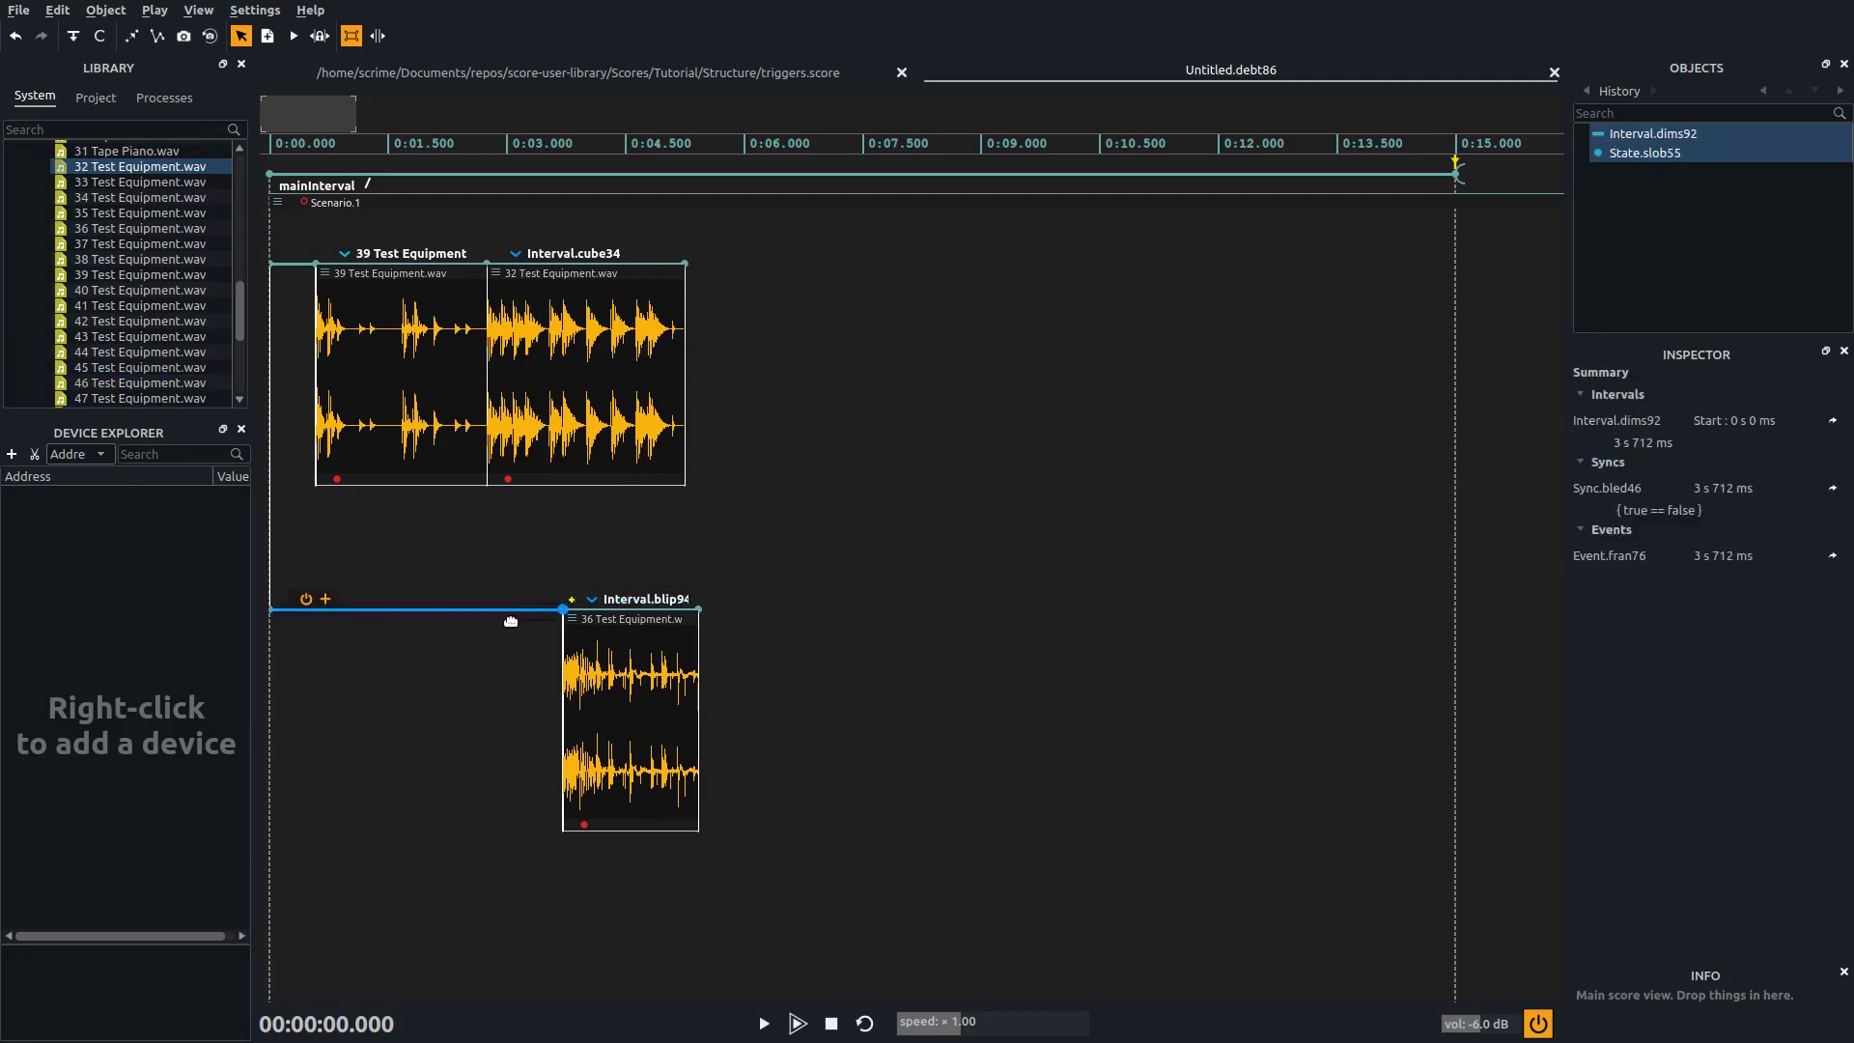
Move the lower 36 Test Equipment sound to start at about 2 s, then play and stop the score.
left_click_drag(566, 609, 432, 618)
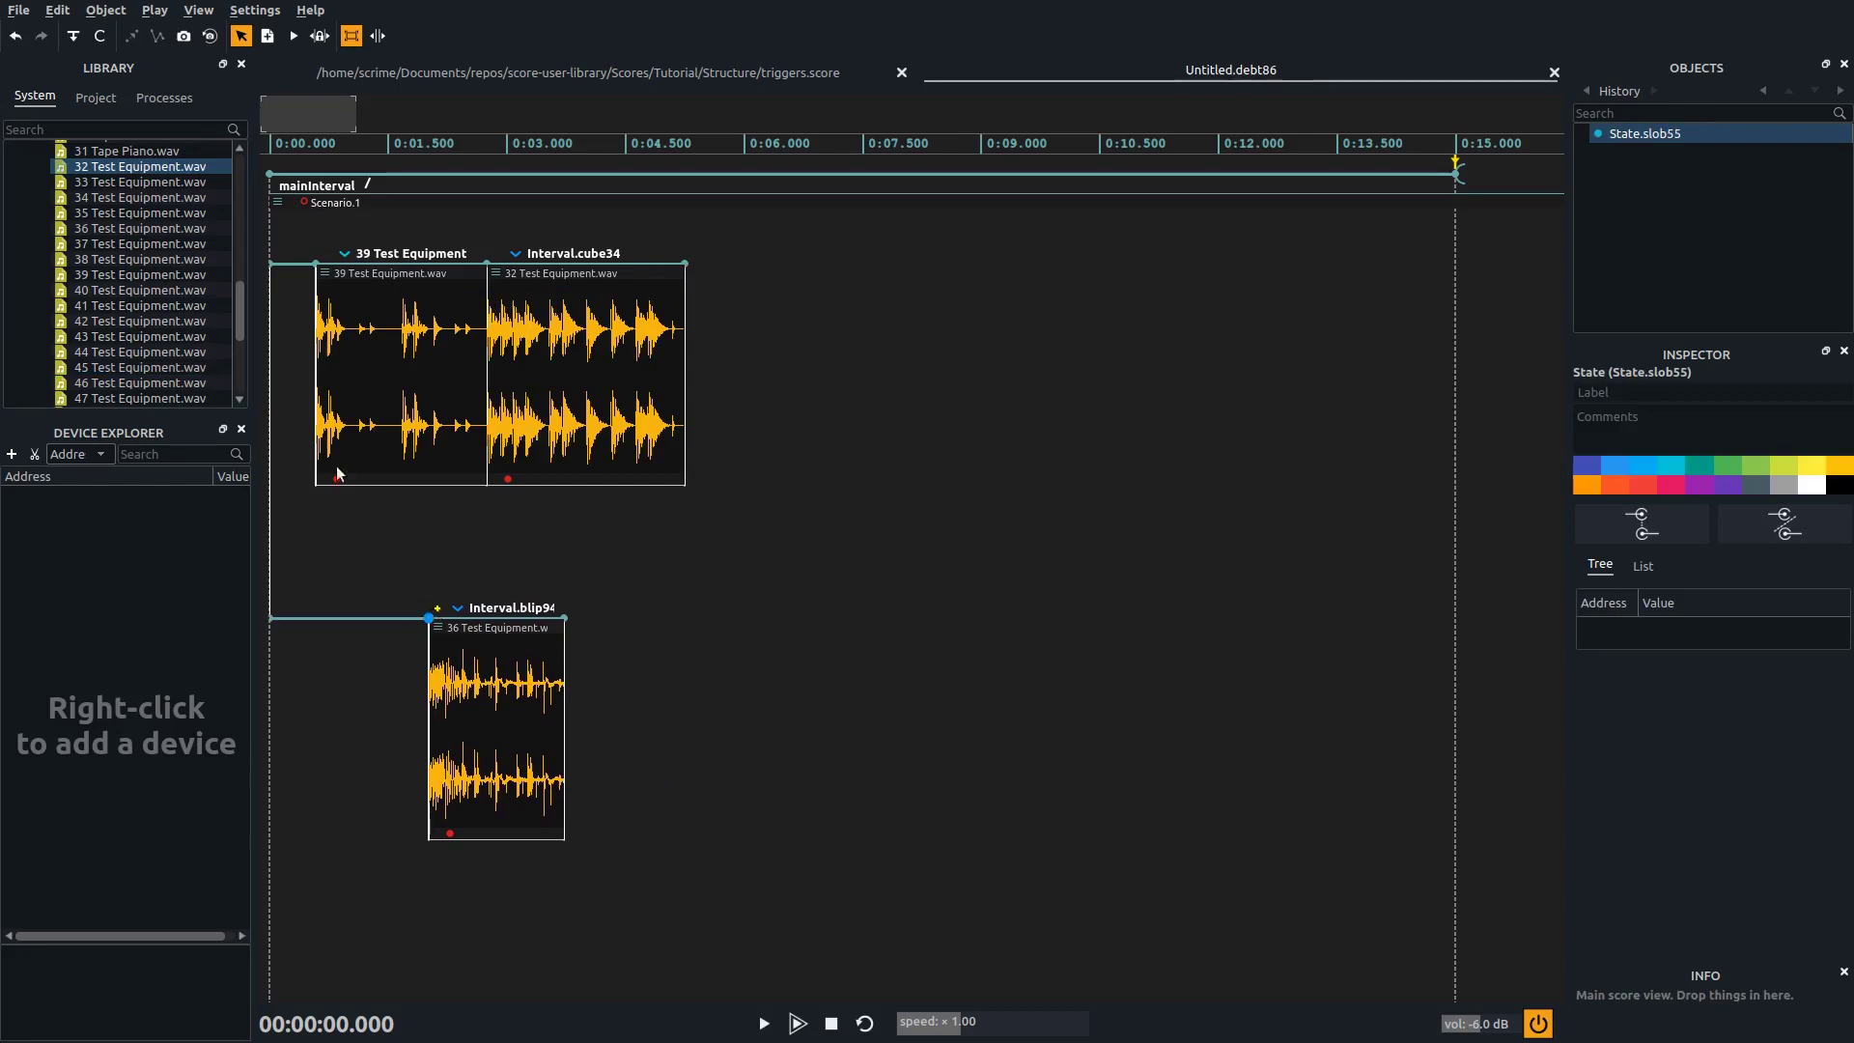
key("space")
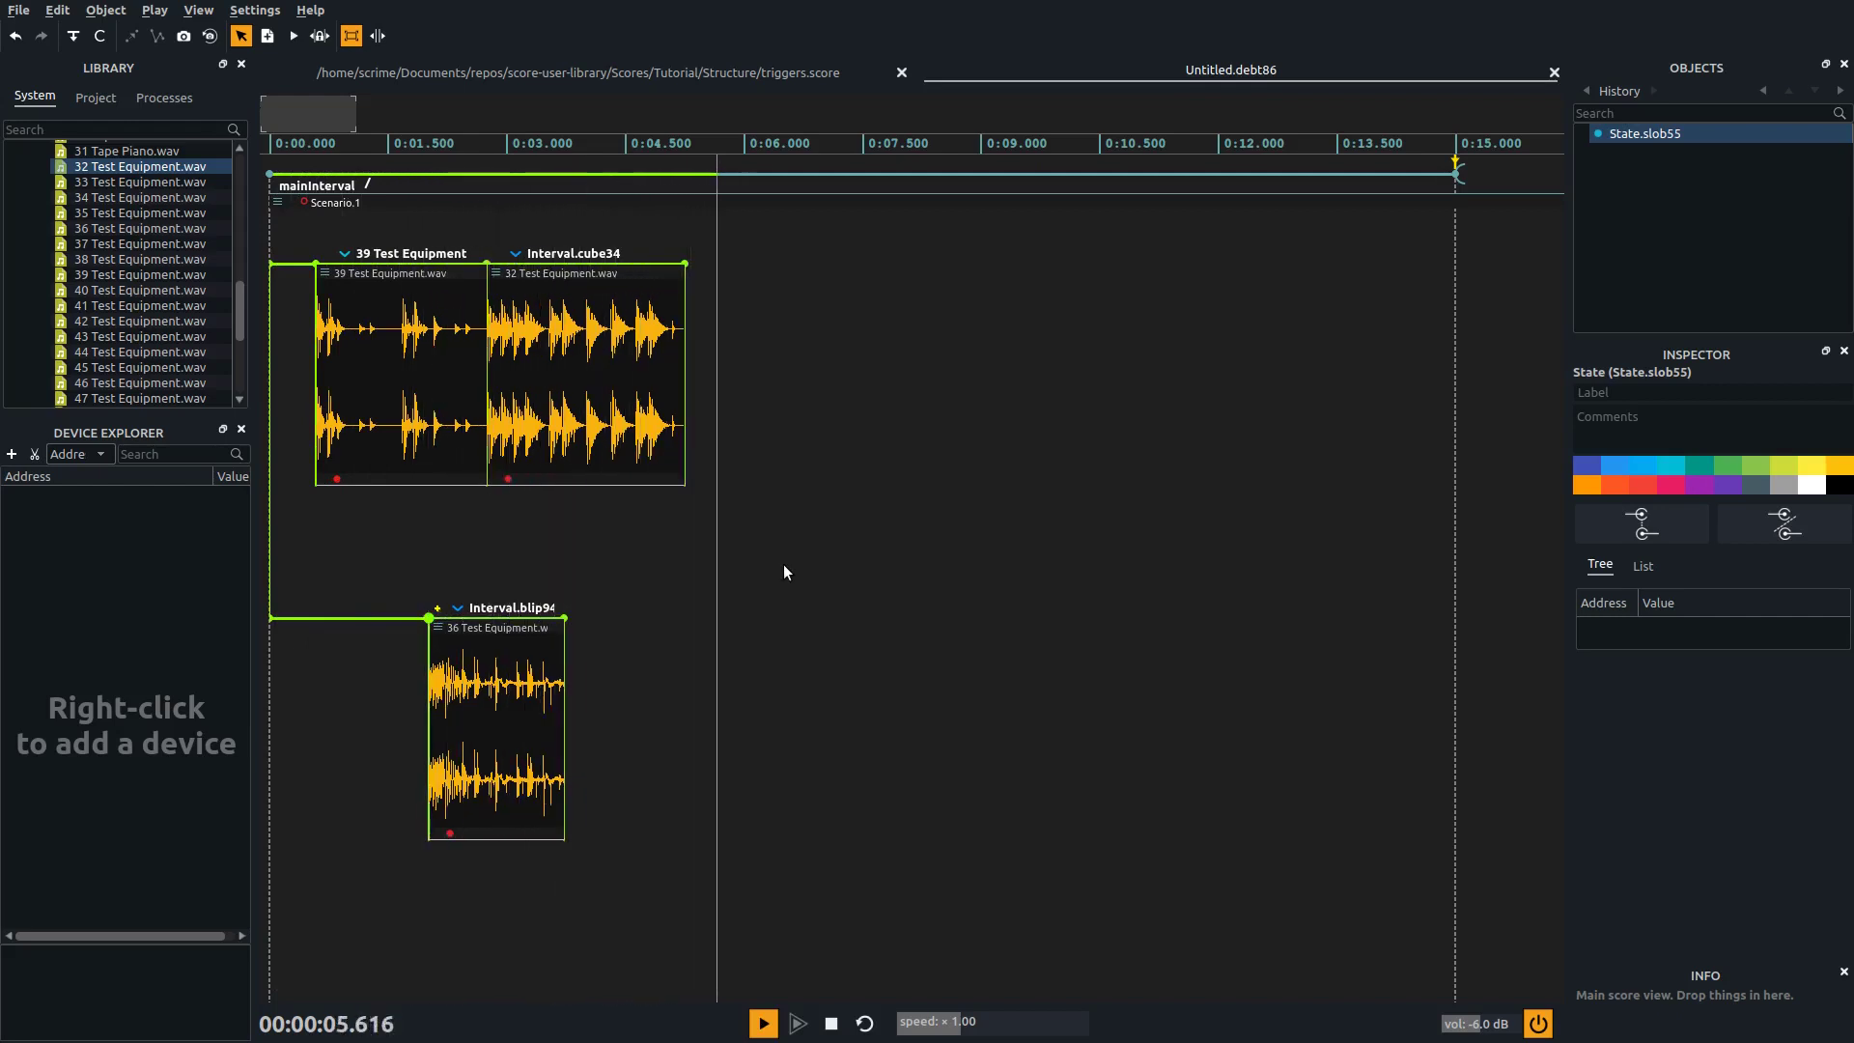
left_click(833, 1023)
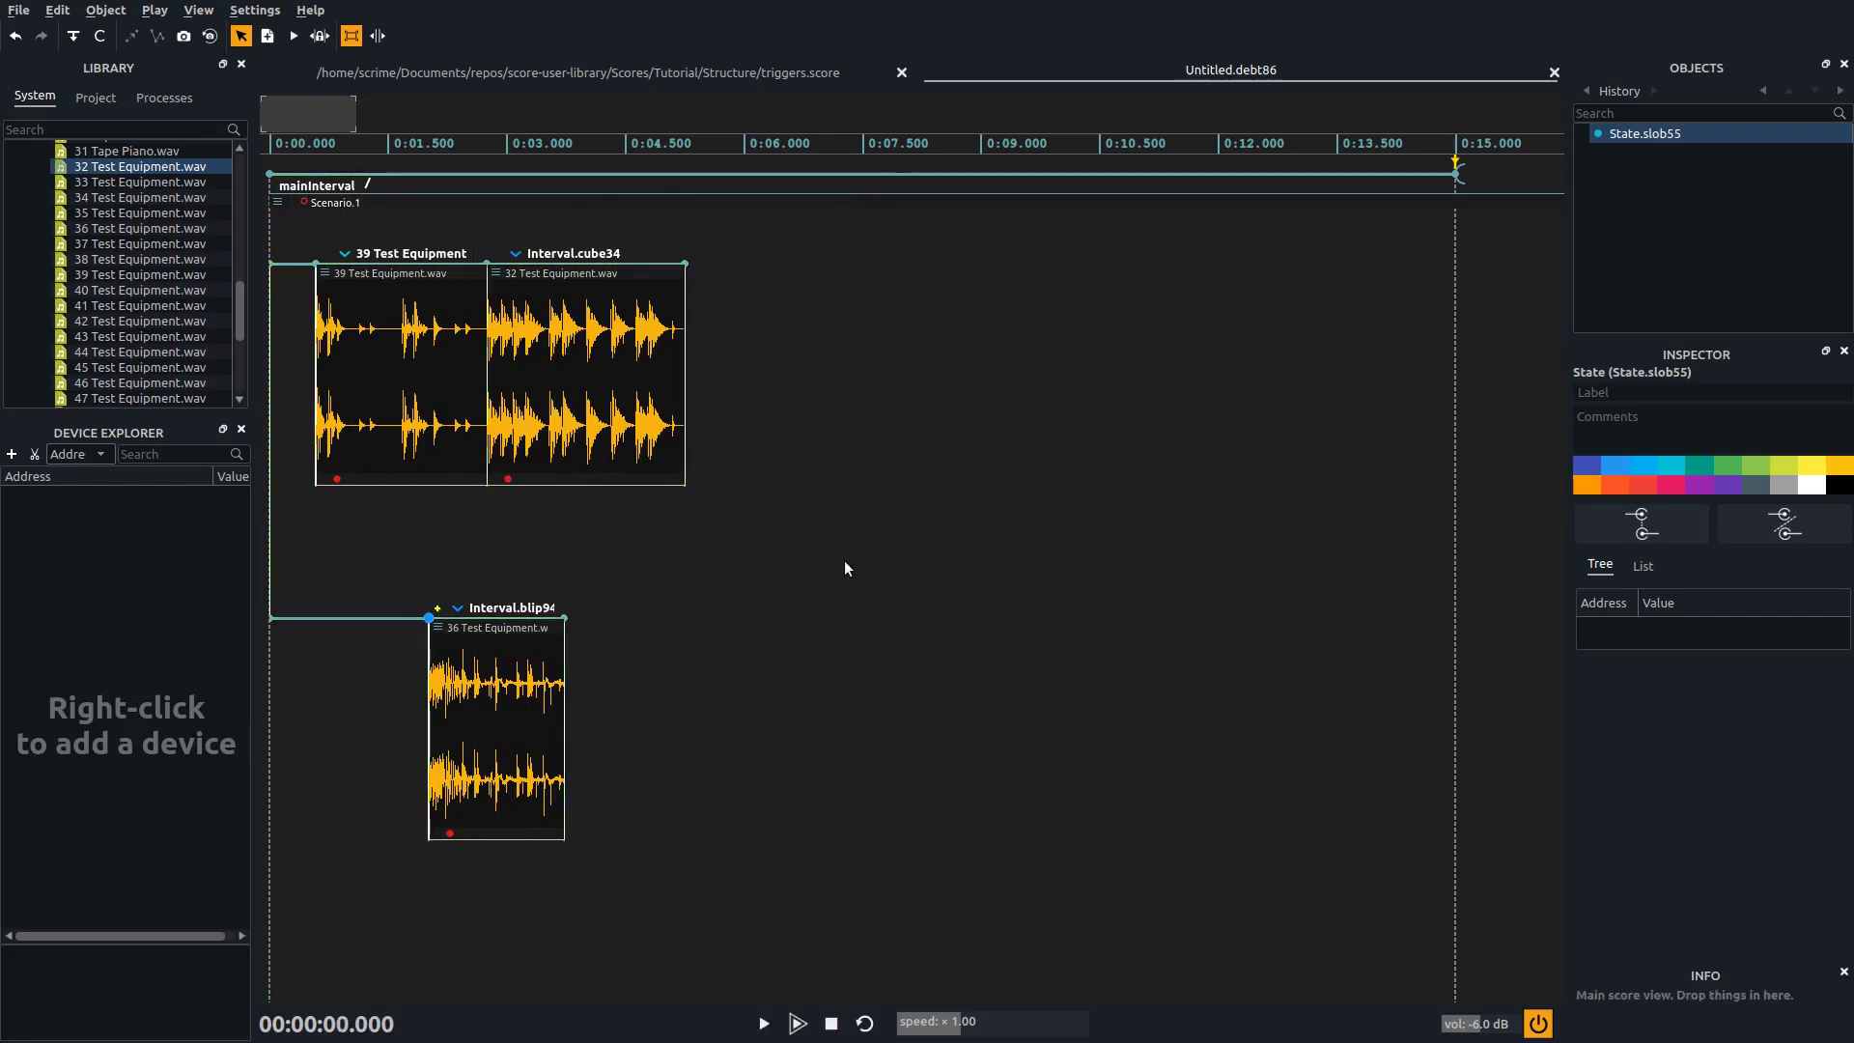
Move 36 Test Equipment into the interval following 39 Test Equipment and 32 Test Equipment into the lower lead-in interval, then play and stop.
left_click(437, 628)
left_click_drag(437, 628, 640, 260)
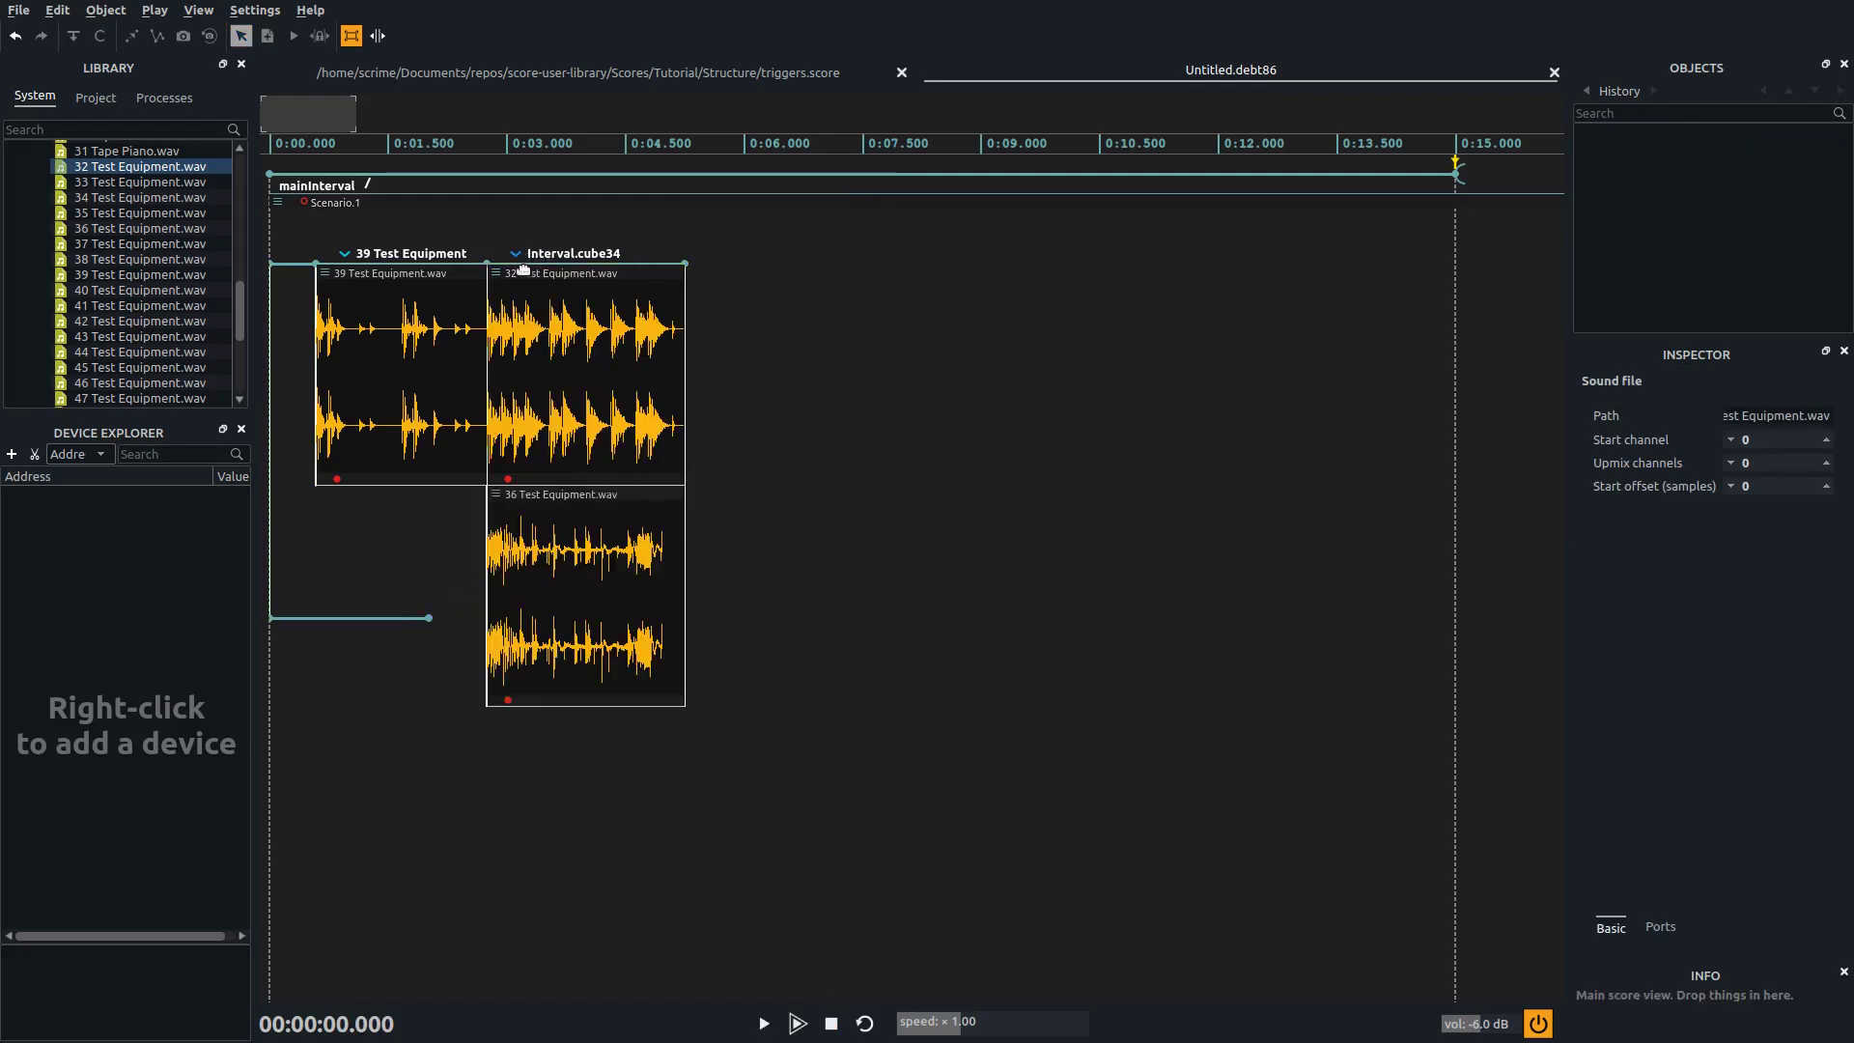
left_click_drag(499, 275, 357, 612)
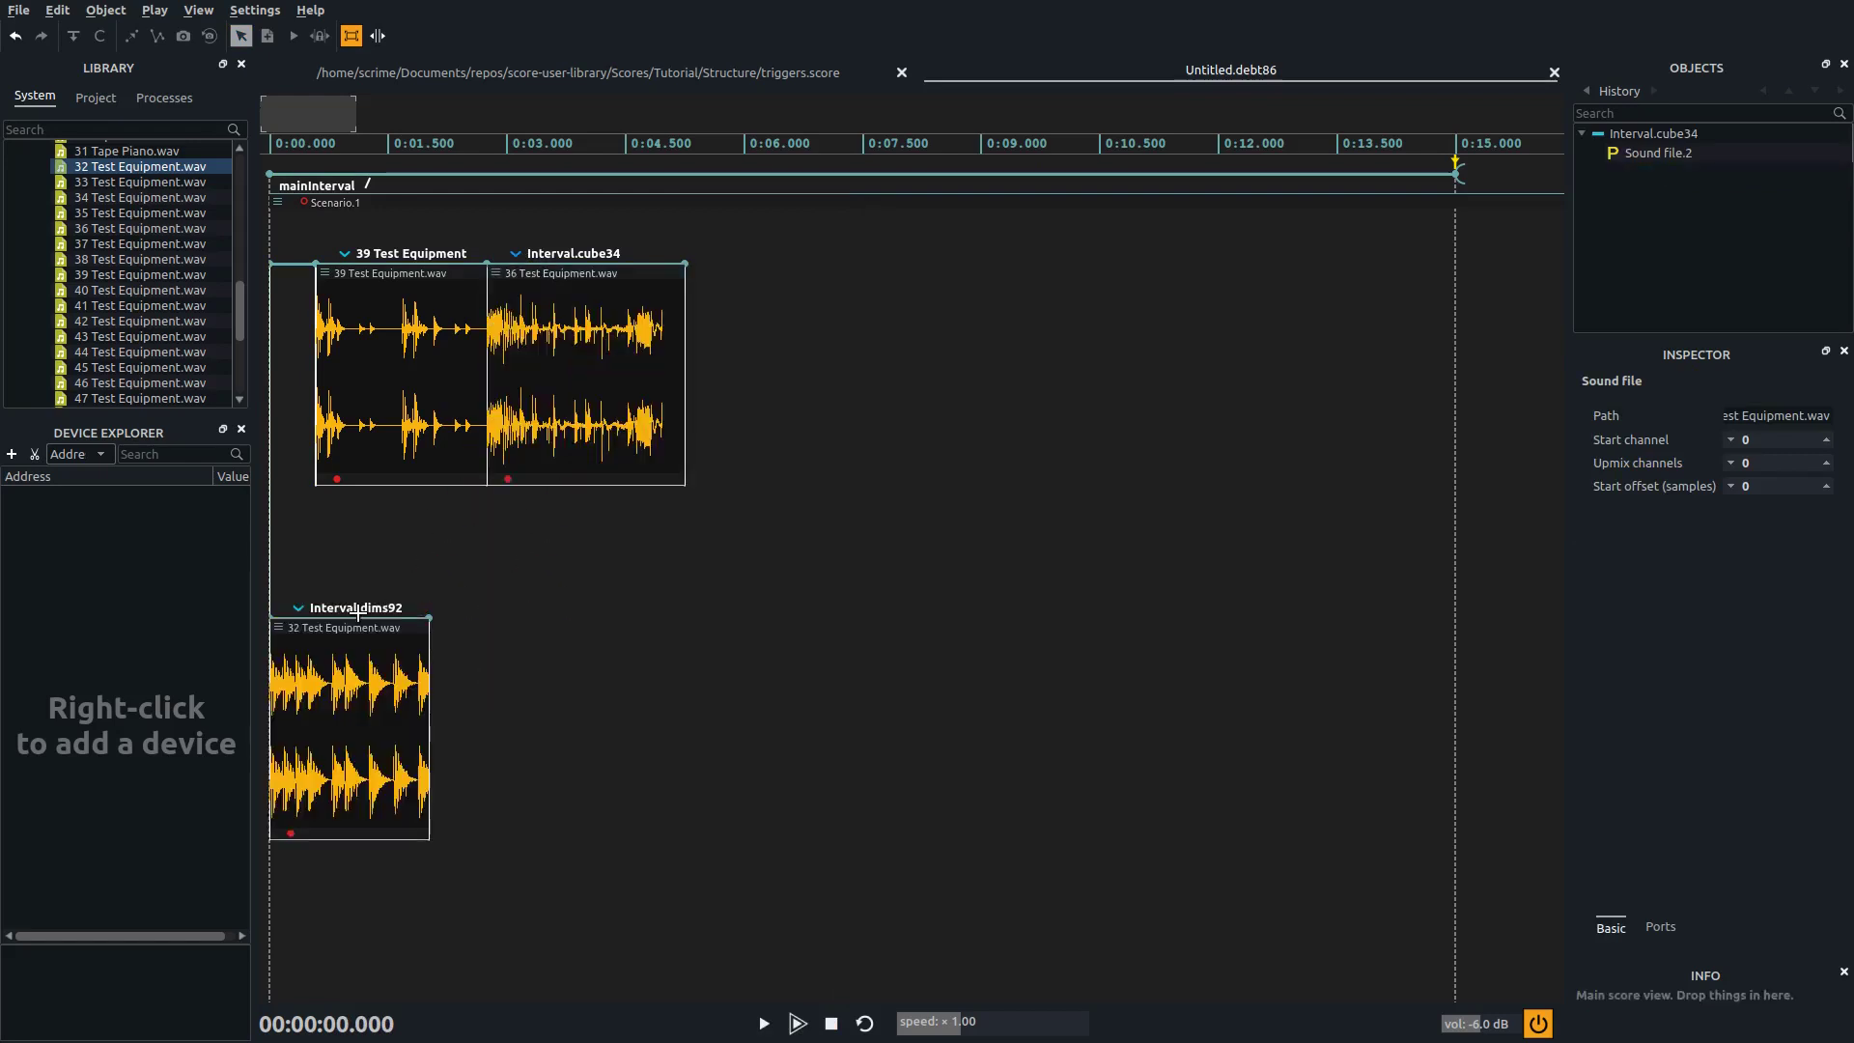
left_click(527, 605)
key("space")
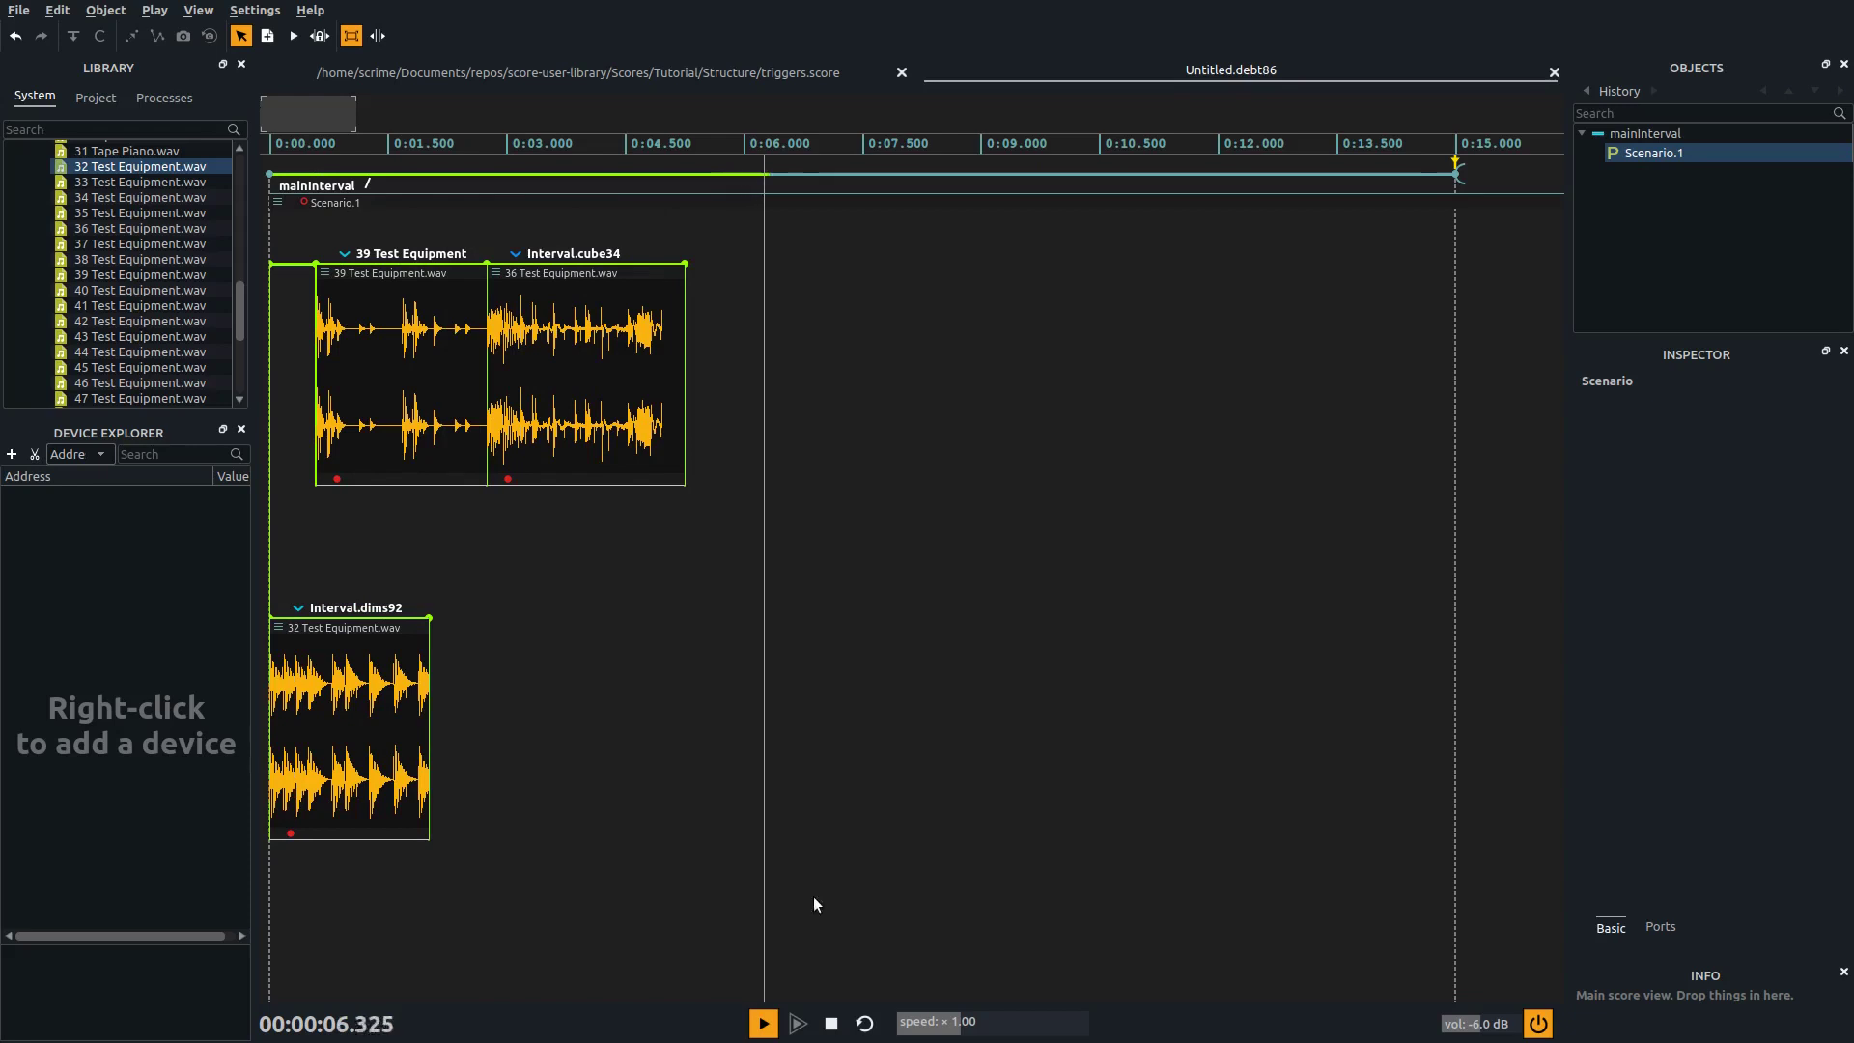
left_click(866, 1025)
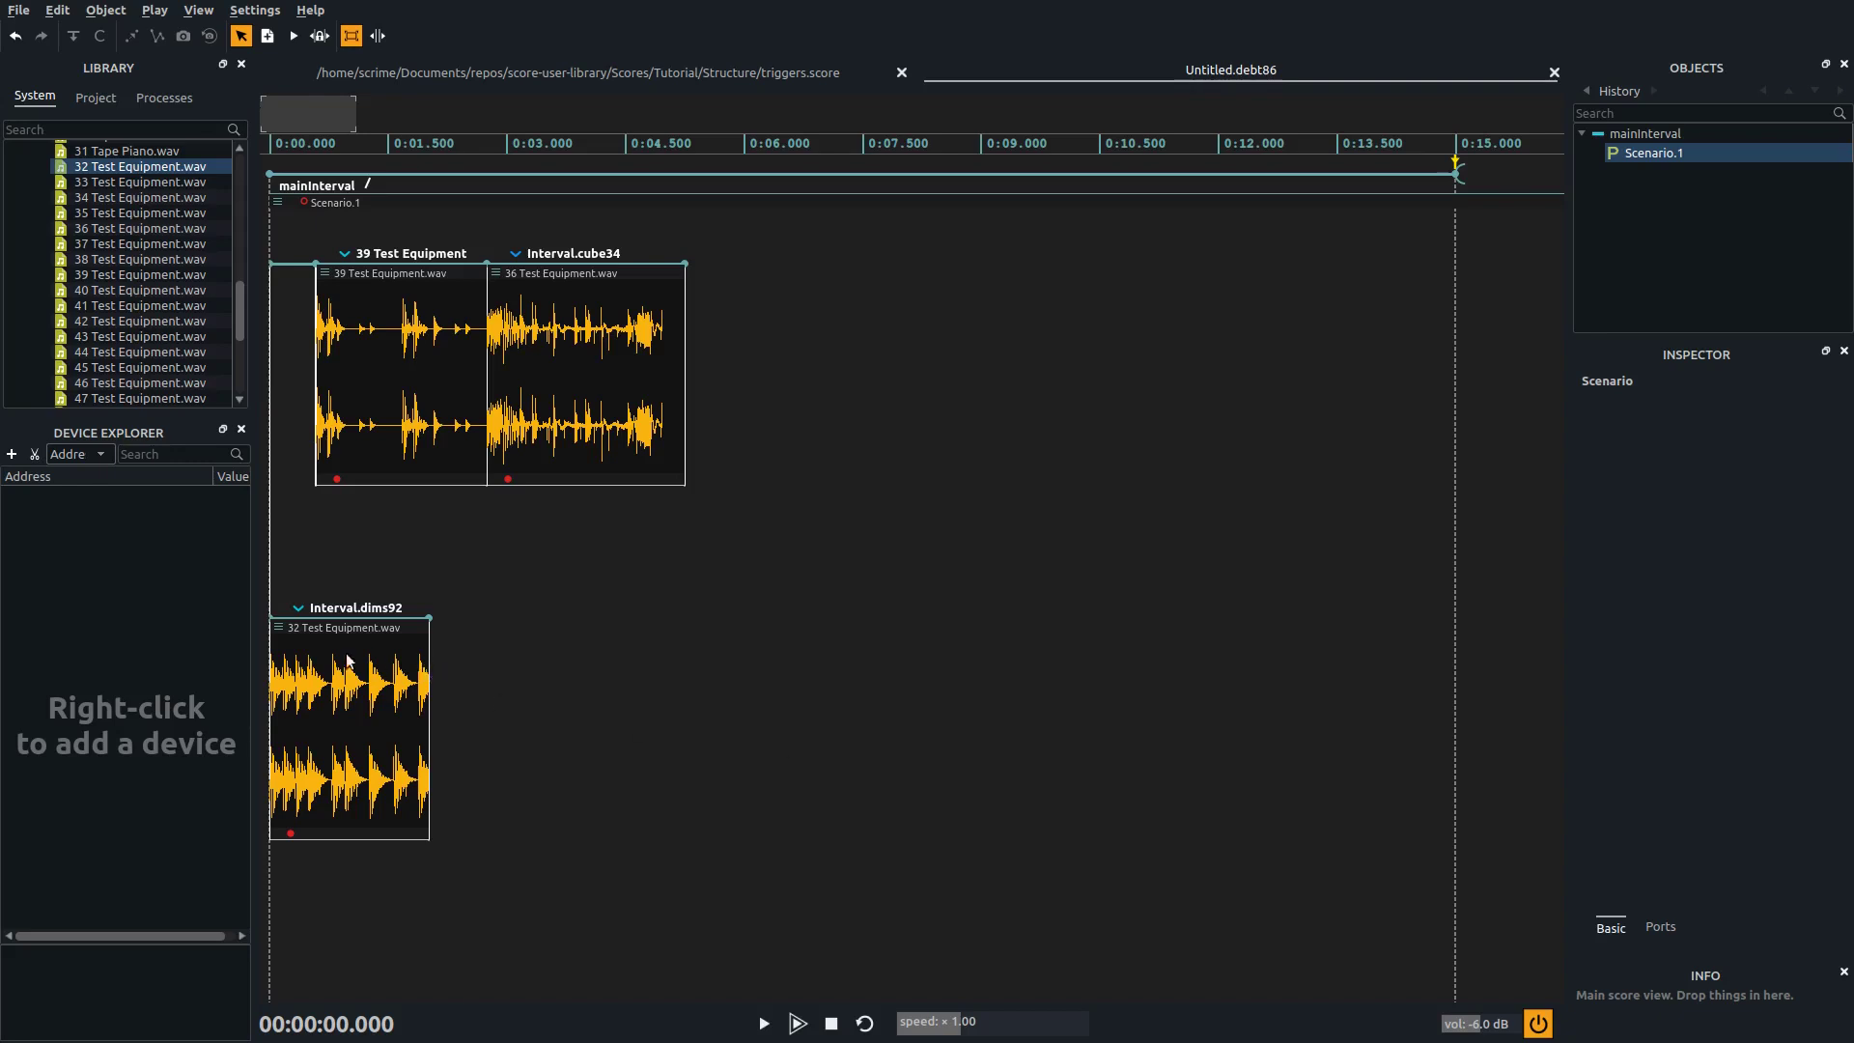
Pull the 32 Test Equipment sound out into a free-standing interval at about 4 s, then play and stop the score.
left_click_drag(279, 627, 586, 645)
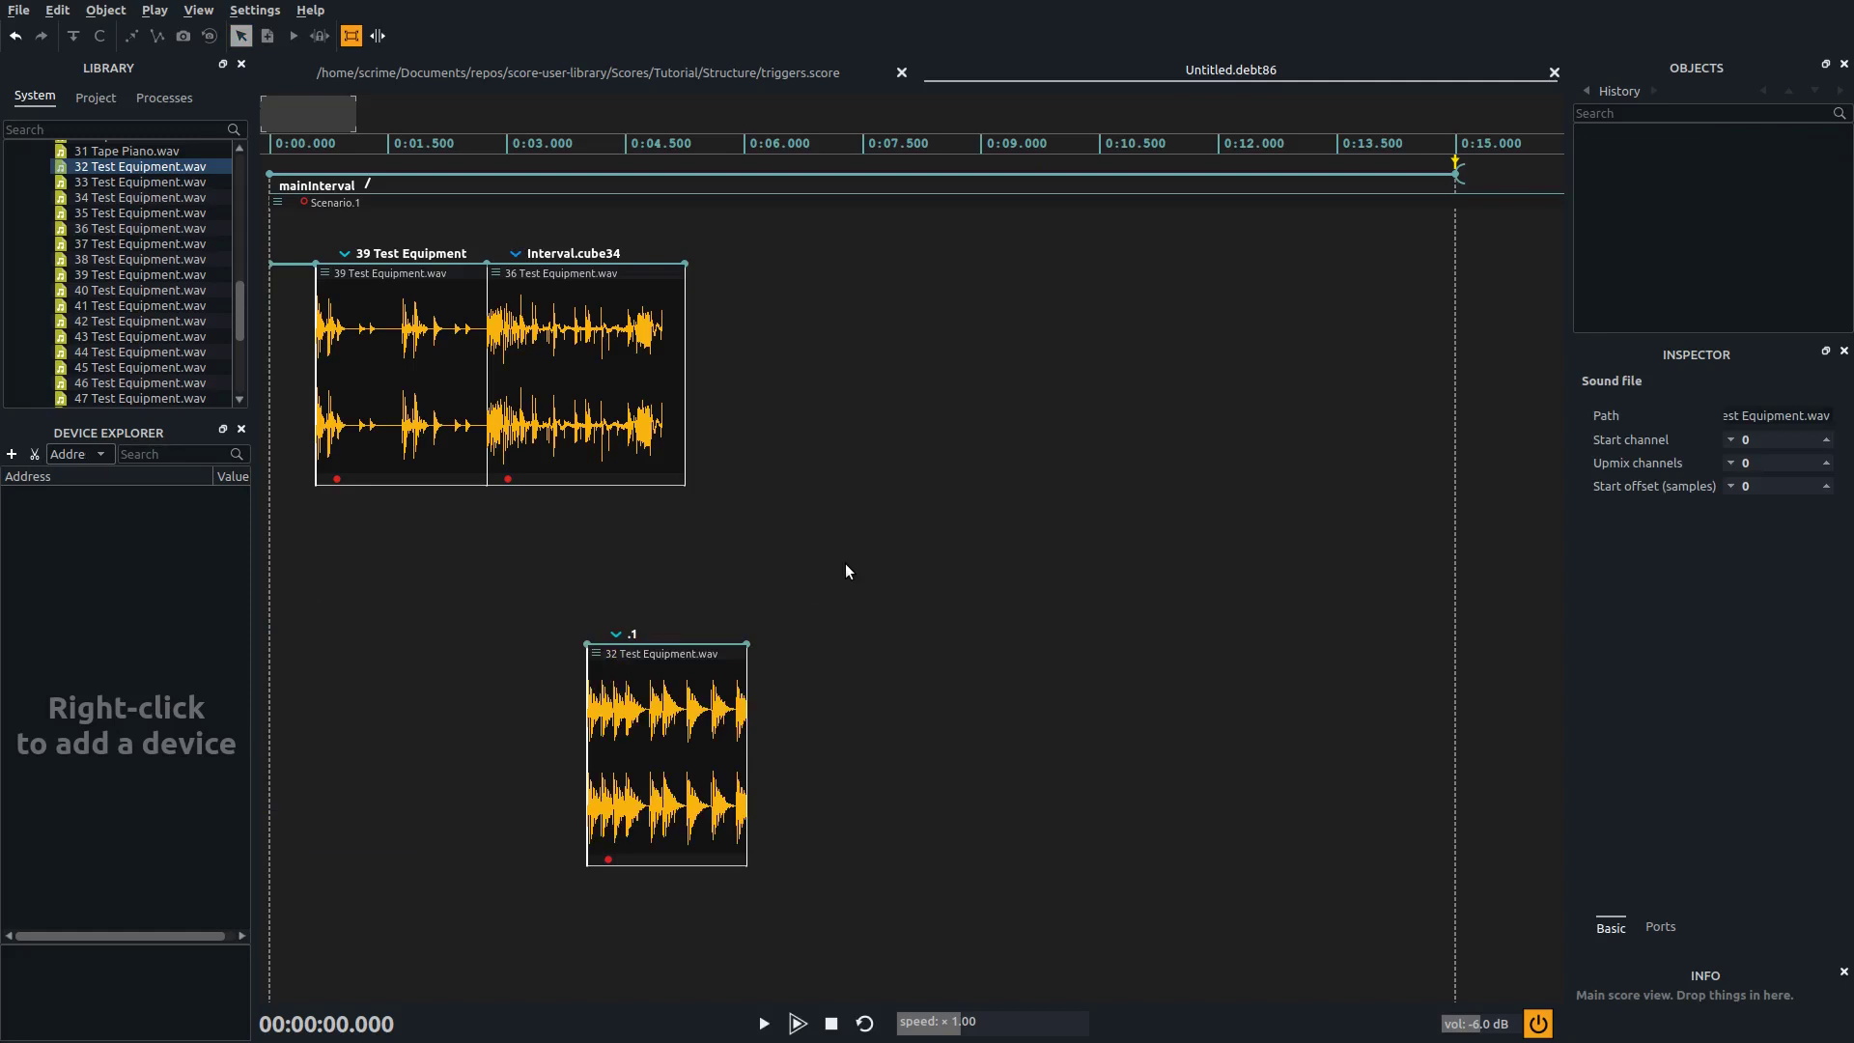
left_click(763, 1024)
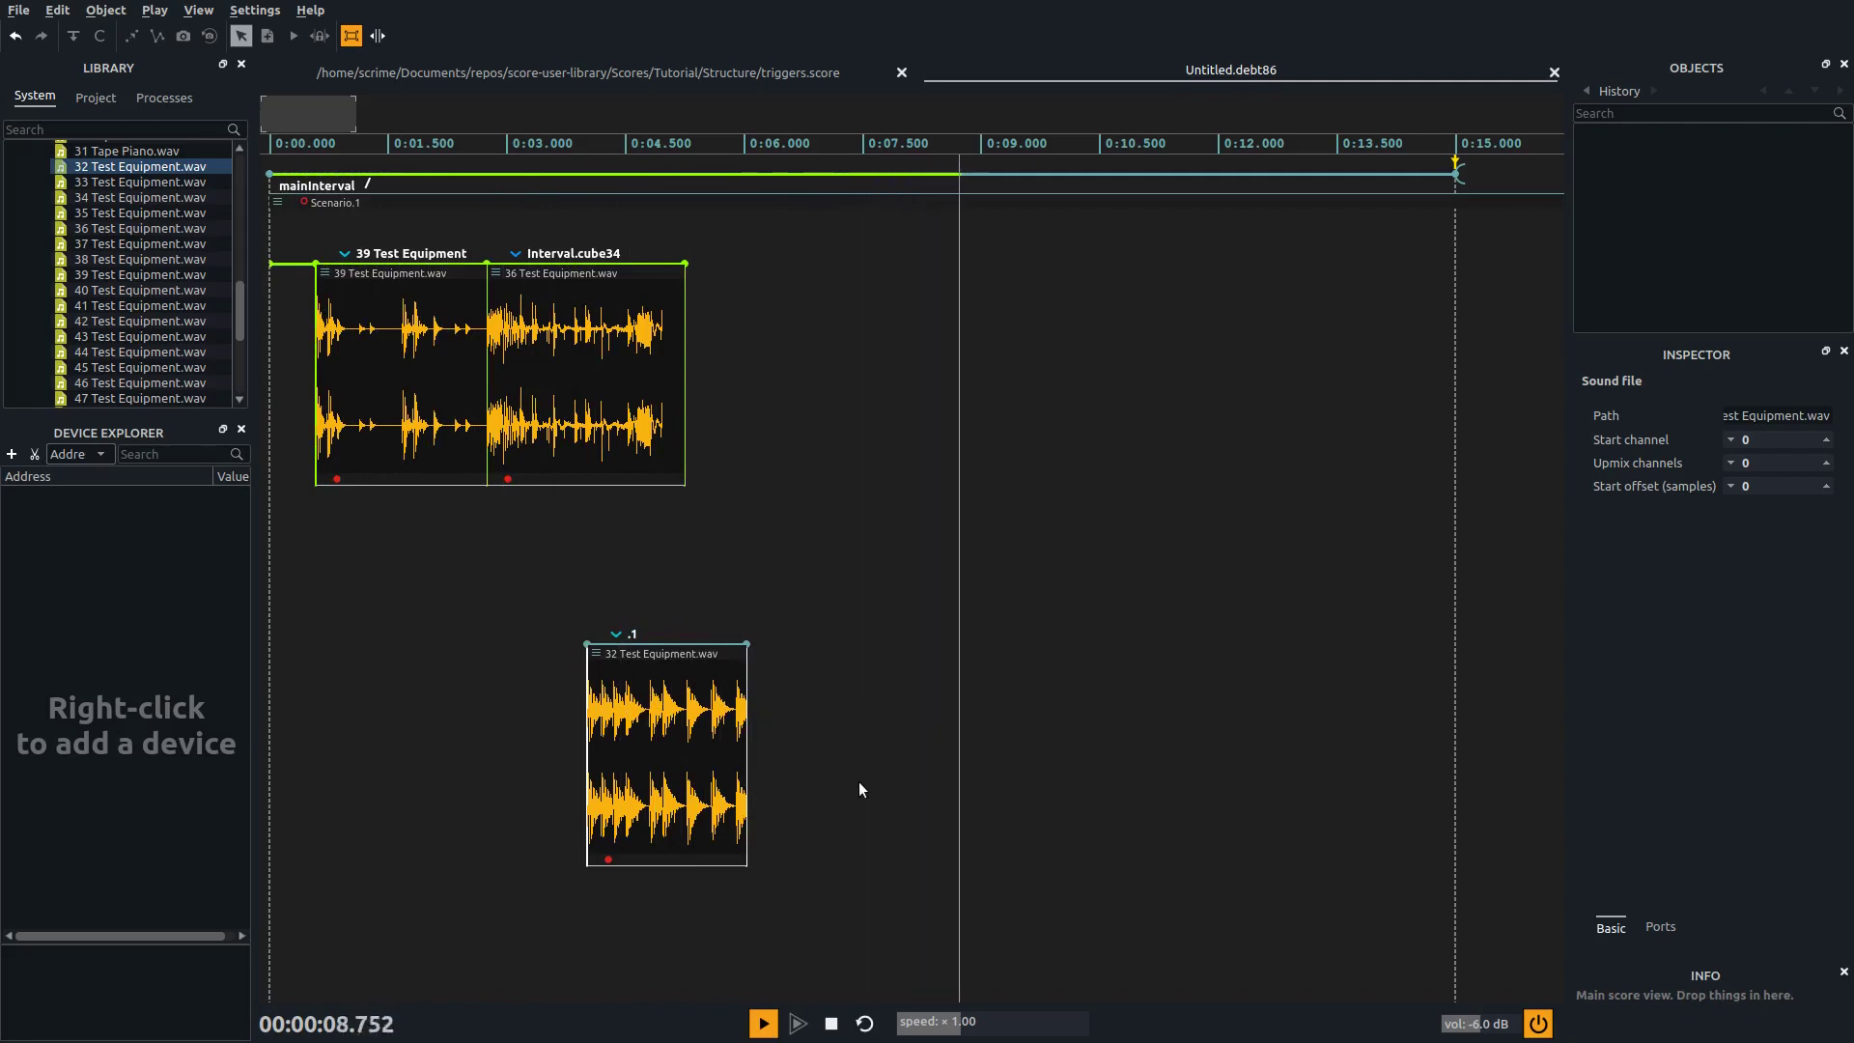
left_click(865, 1024)
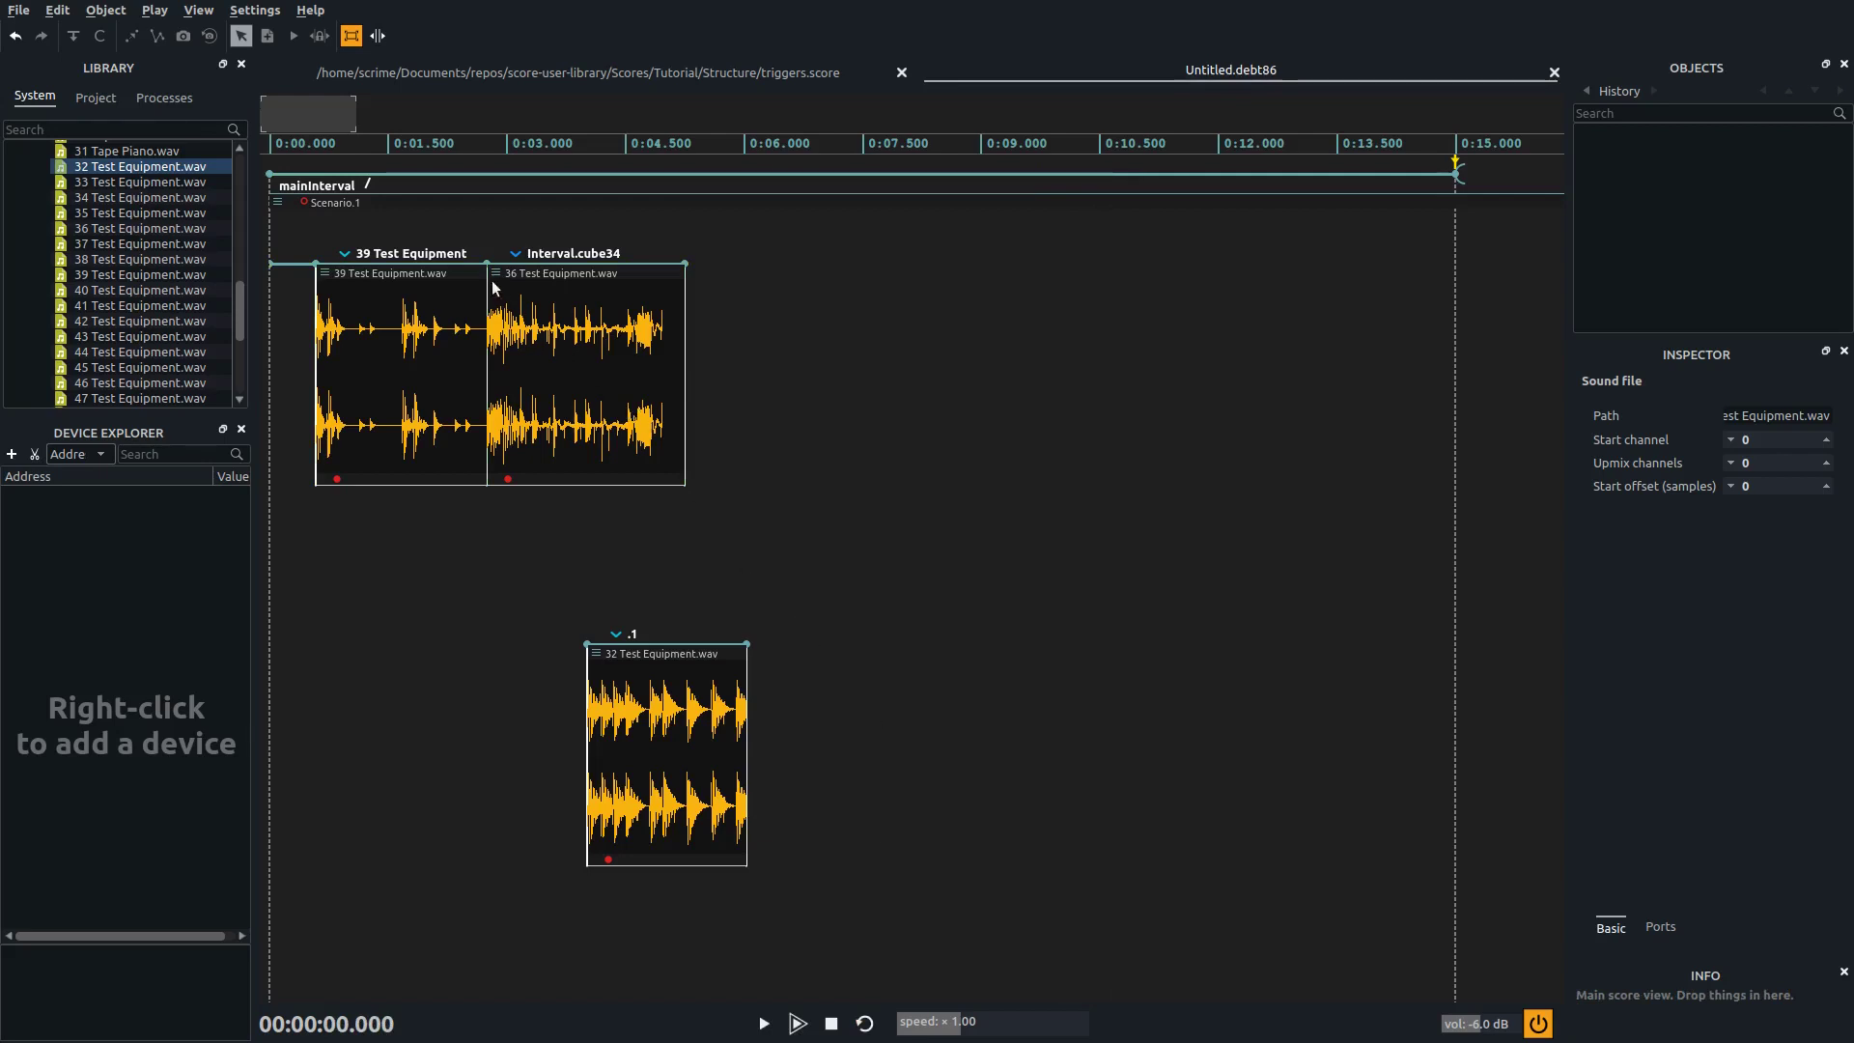
Pull the 36 Test Equipment sound out into a free-standing interval at about 6.7 s and undo the extension of 39 Test Equipment.
left_click_drag(492, 274, 804, 357)
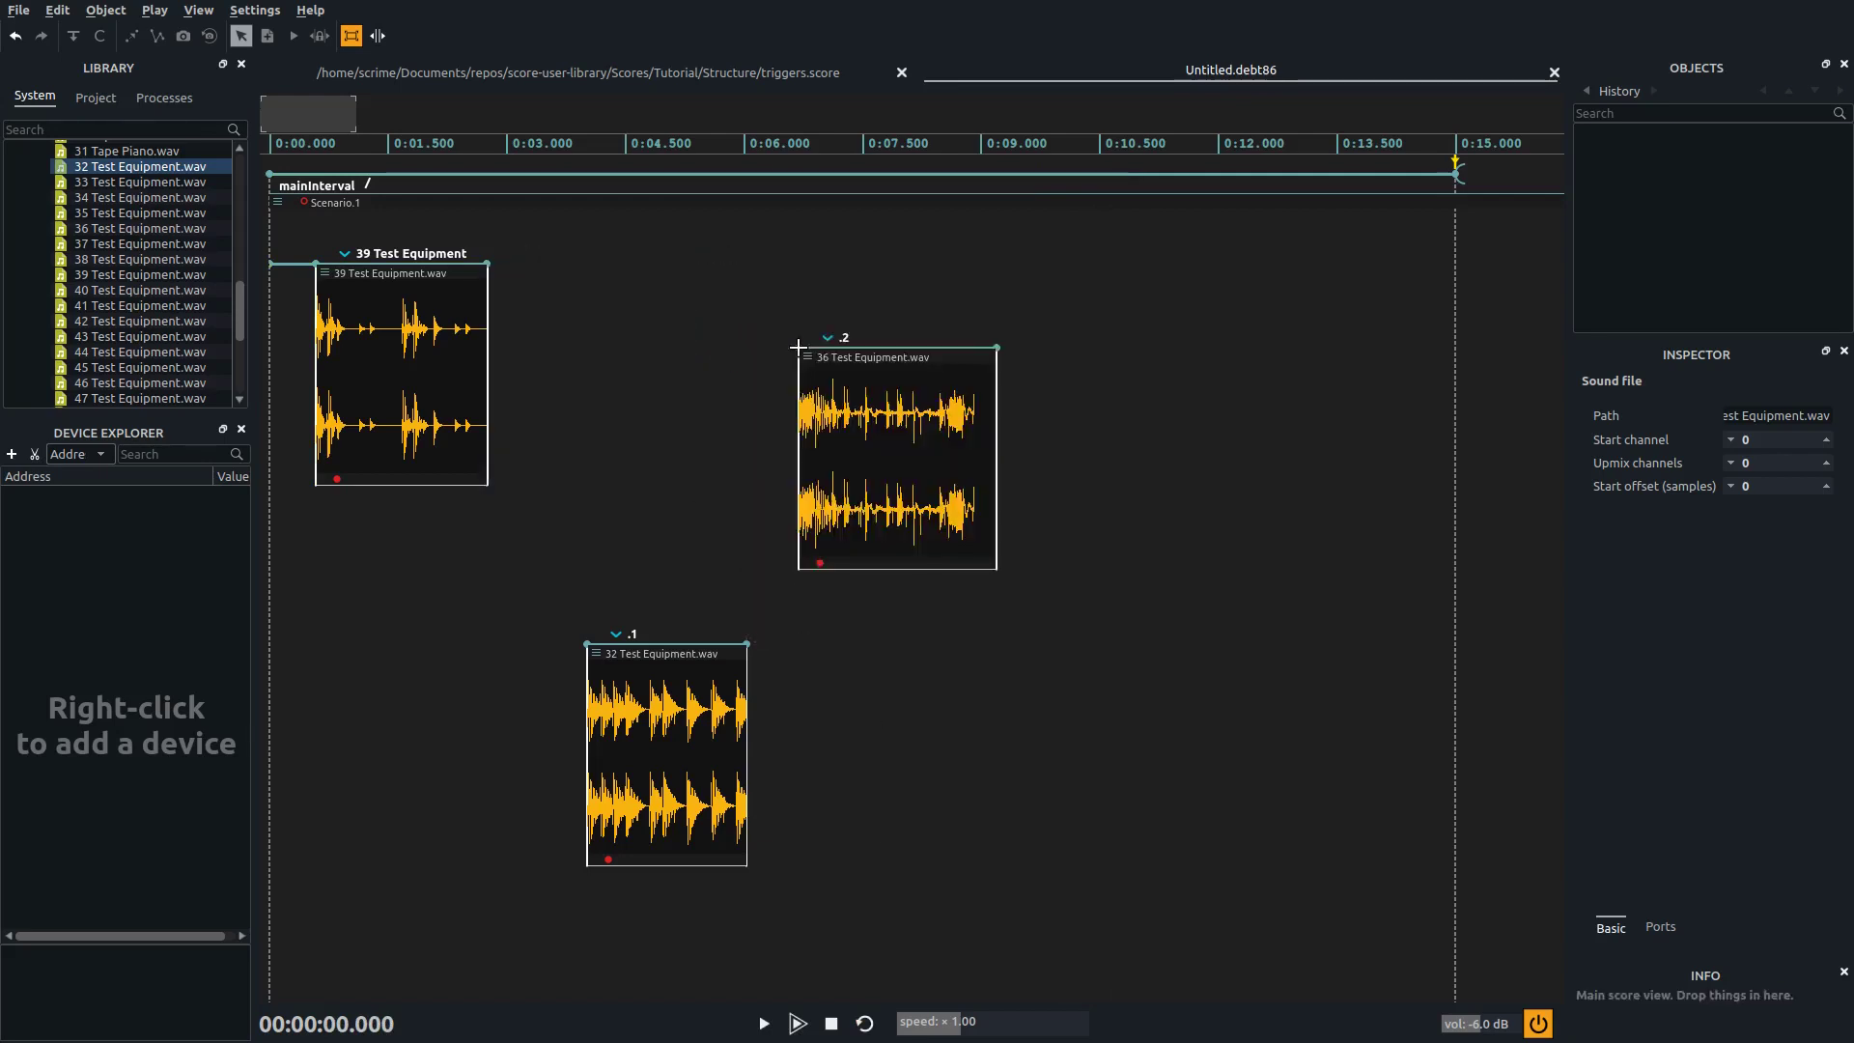
left_click_drag(499, 261, 552, 277)
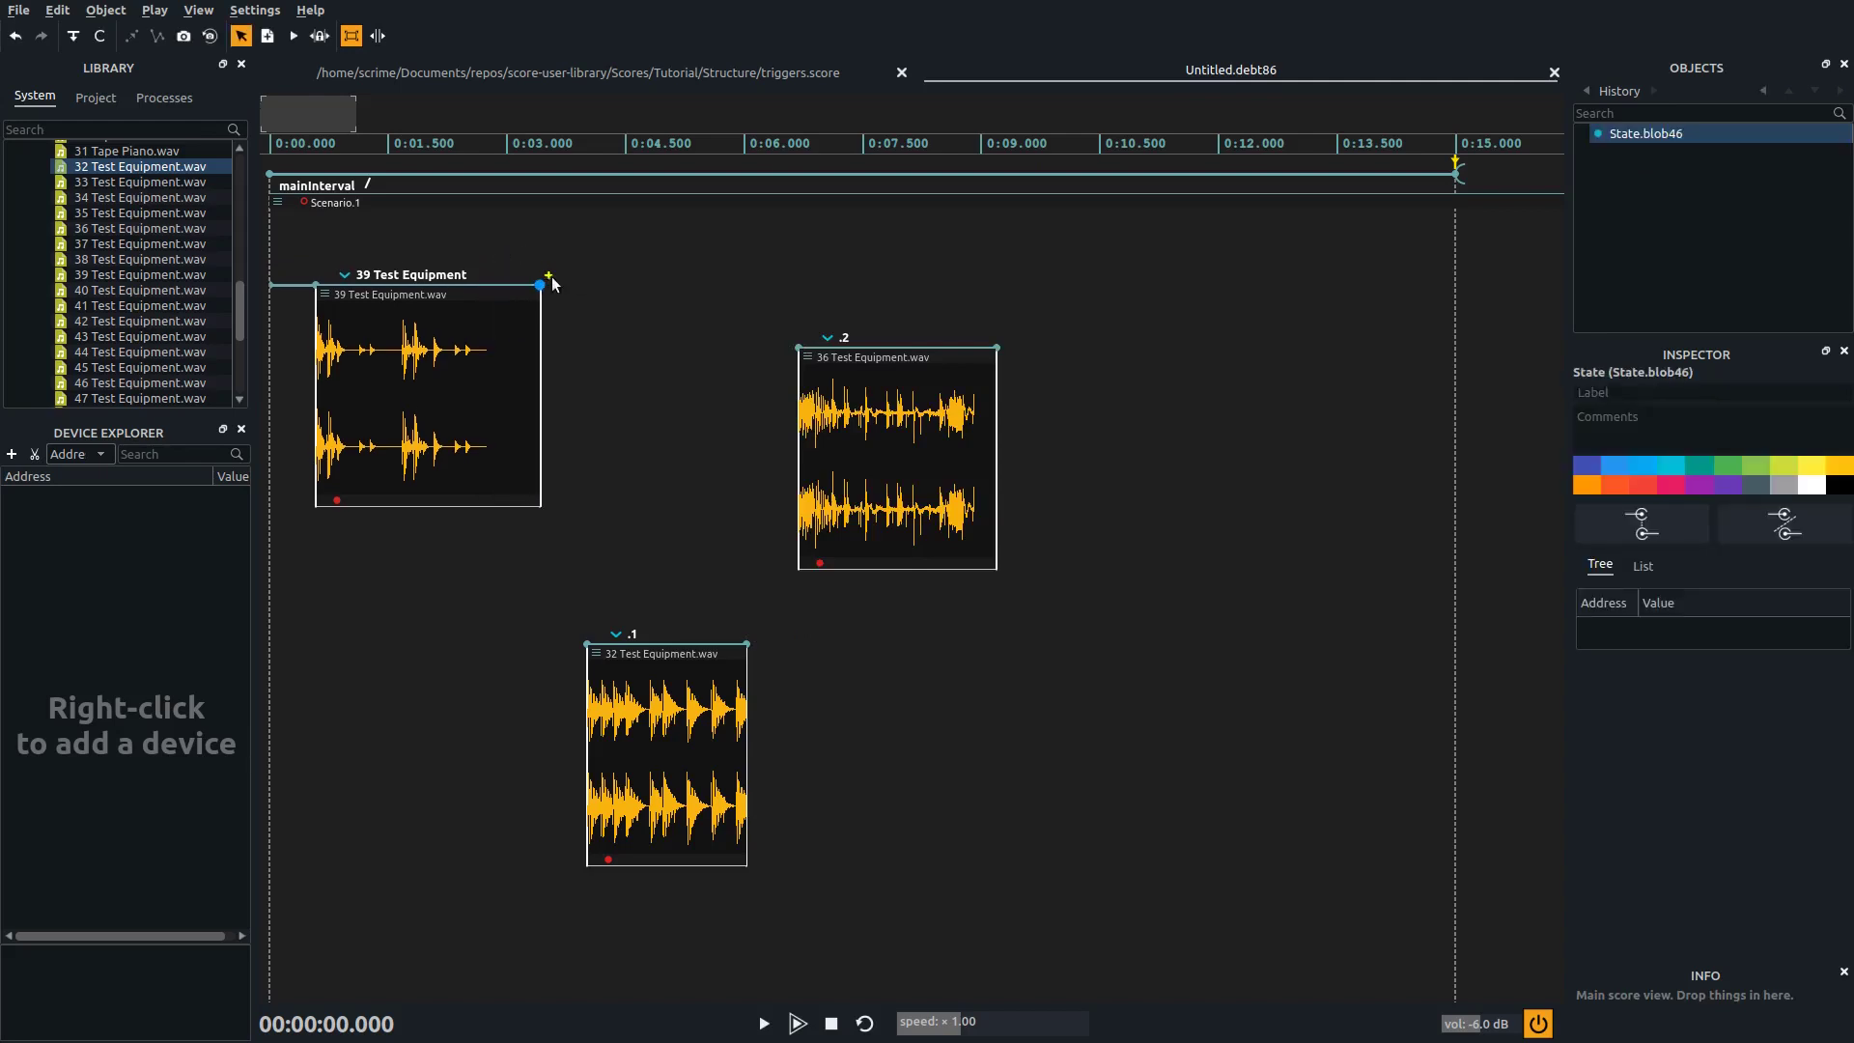
key("ctrl+z")
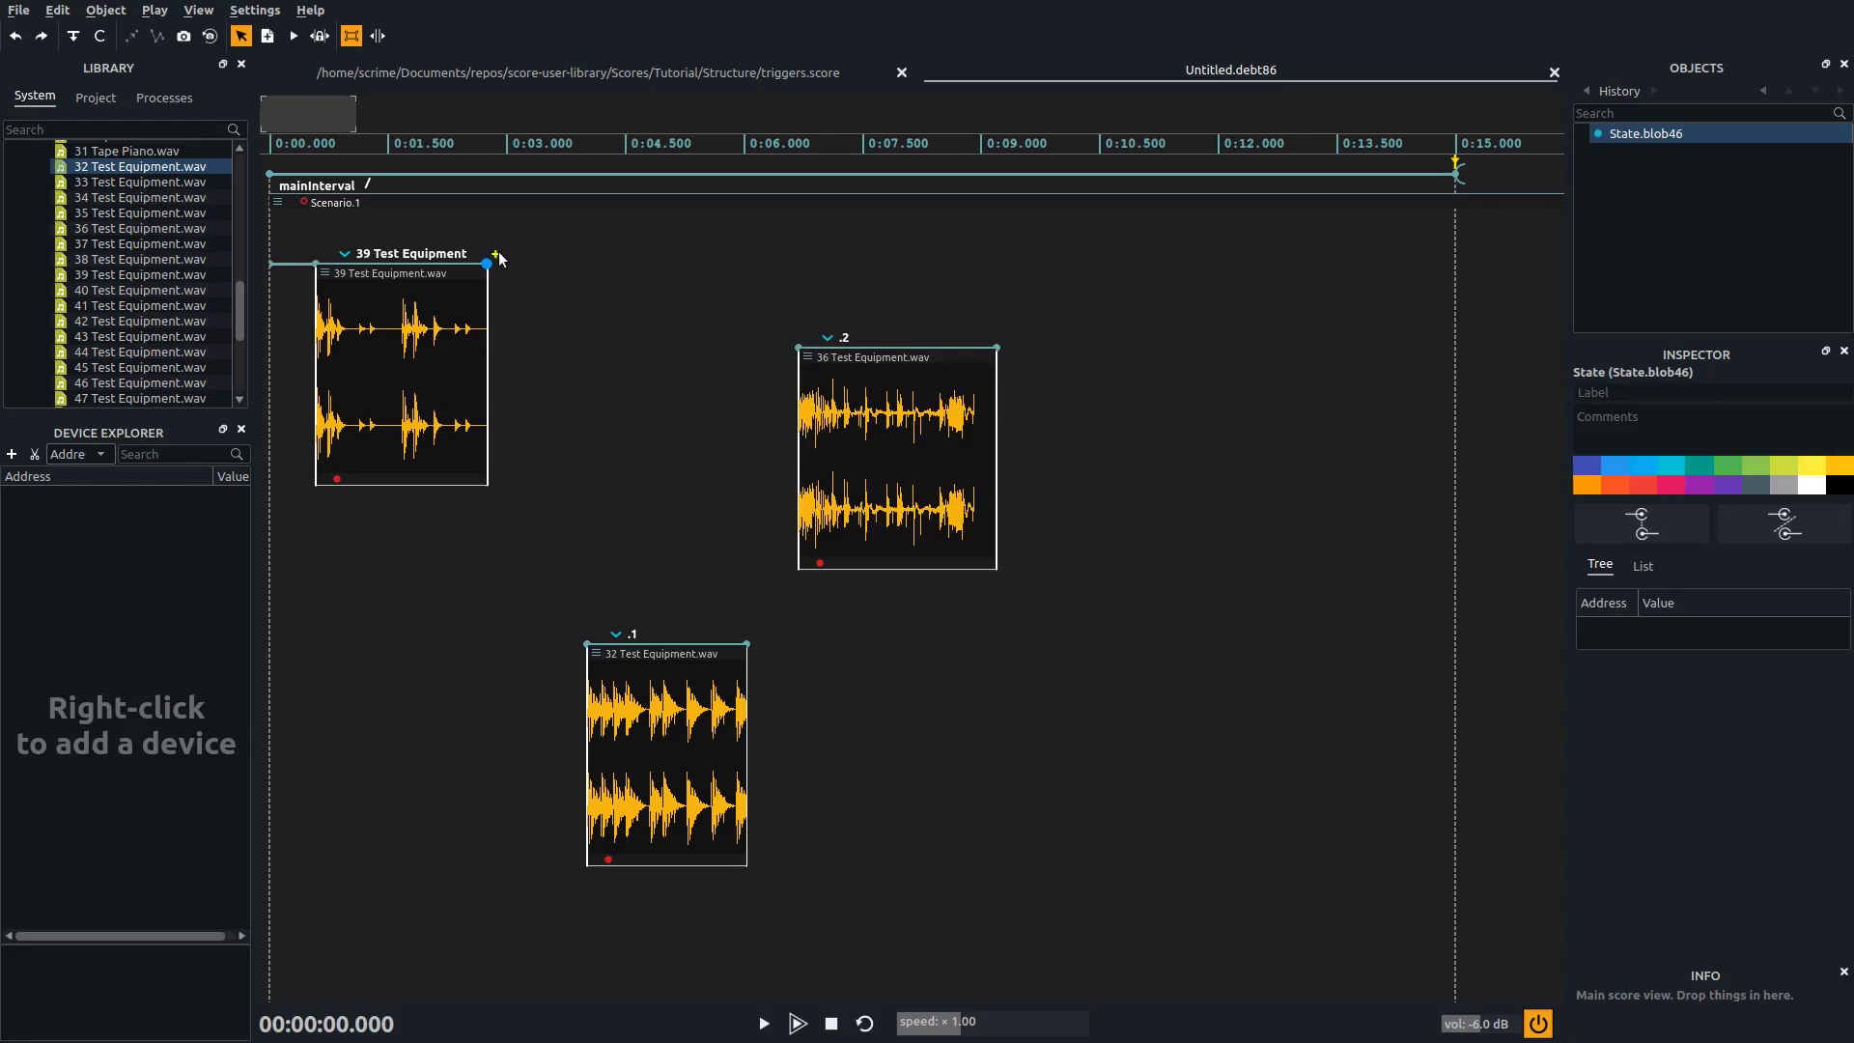
Create intervals of 2 s and about 2.8 s from the end of 39 Test Equipment, and extend the 2 s branch with a 2.7 s interval.
key("c")
left_click_drag(500, 259, 645, 262)
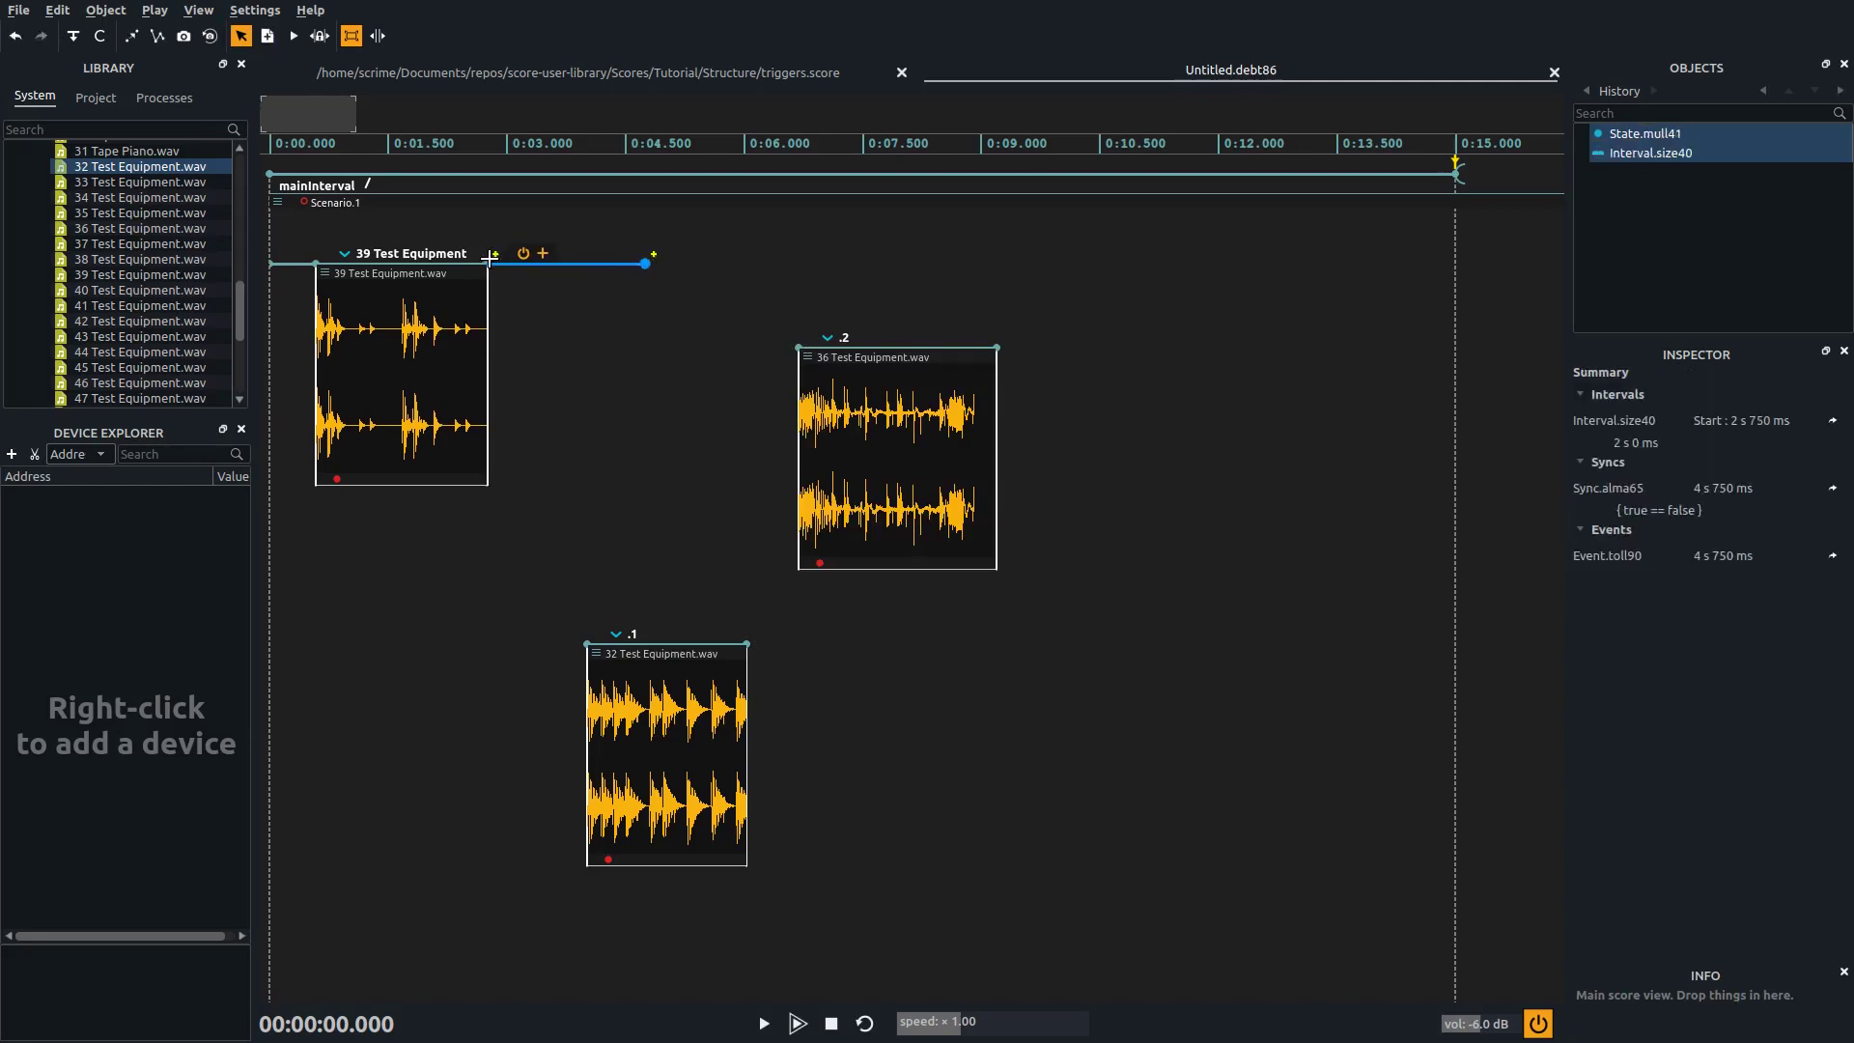
key("c")
left_click_drag(495, 261, 710, 533)
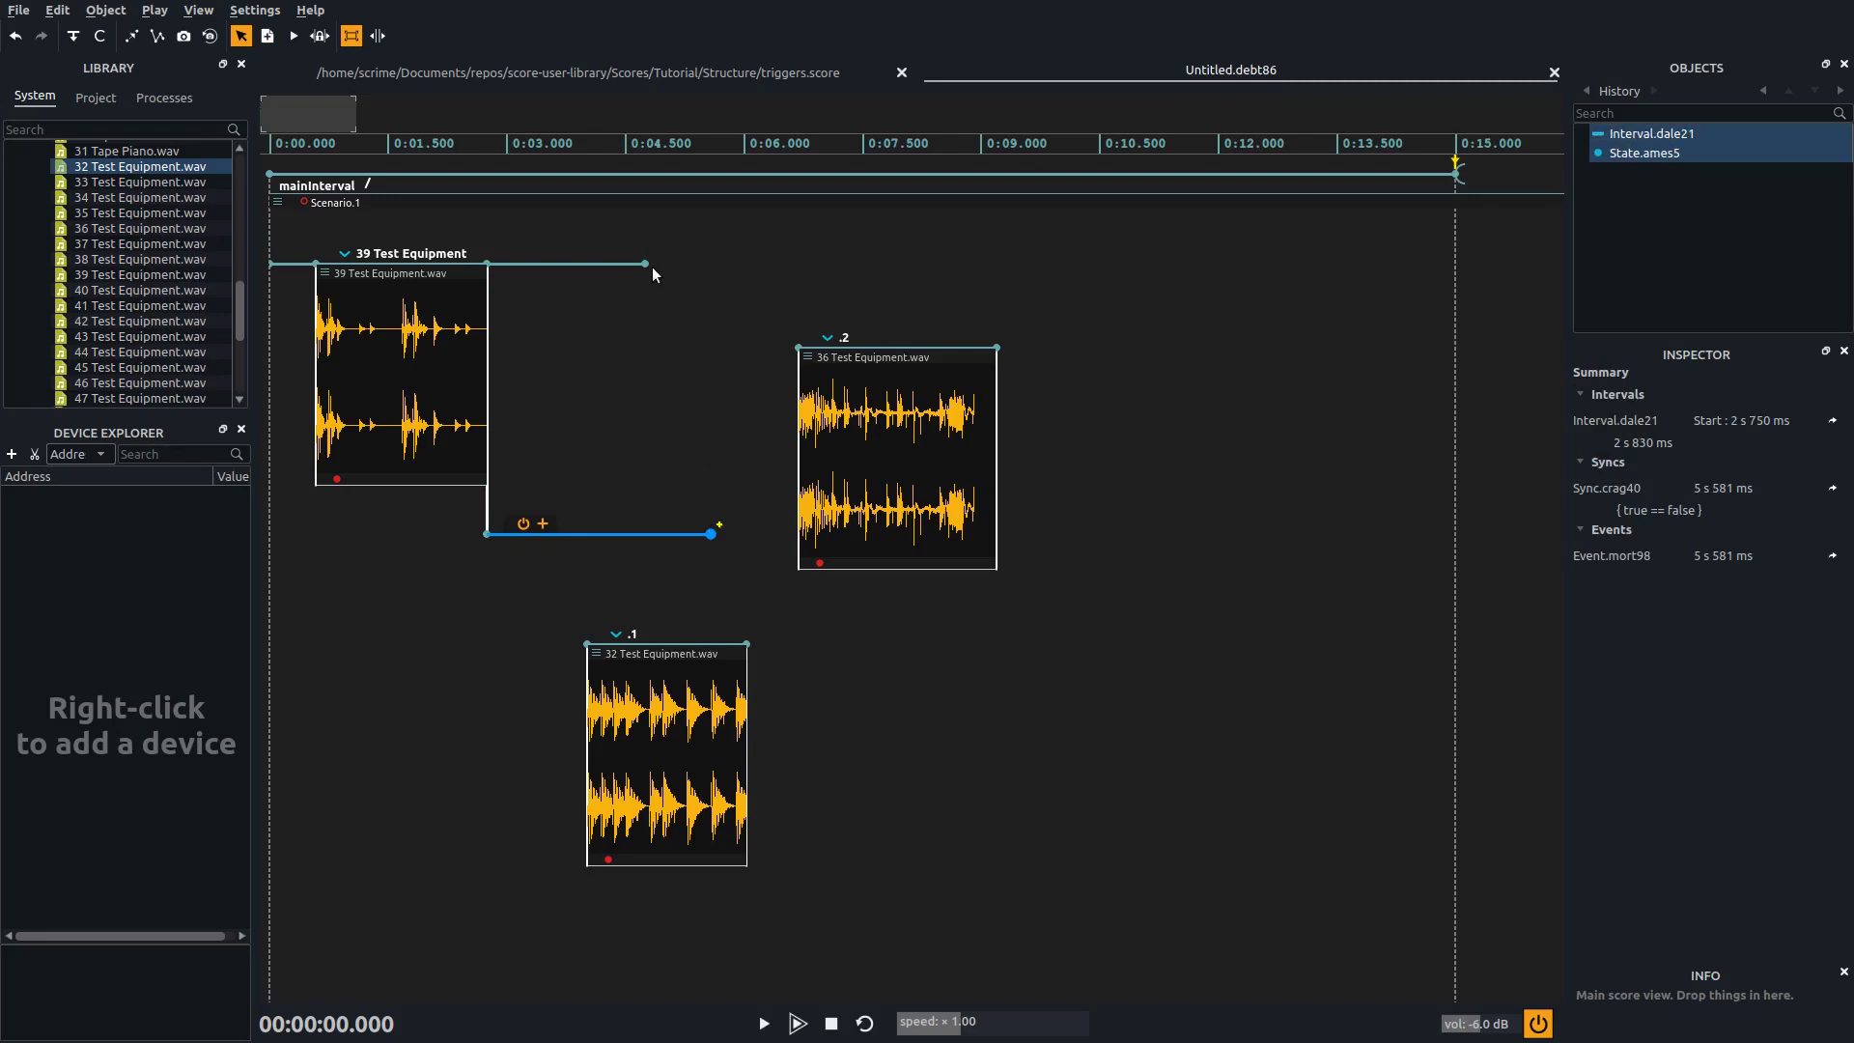
key("c")
left_click_drag(656, 259, 859, 263)
Move 36 Test Equipment into the last upper interval and 32 Test Equipment into the lower one, then play and stop the score.
left_click_drag(809, 358, 760, 268)
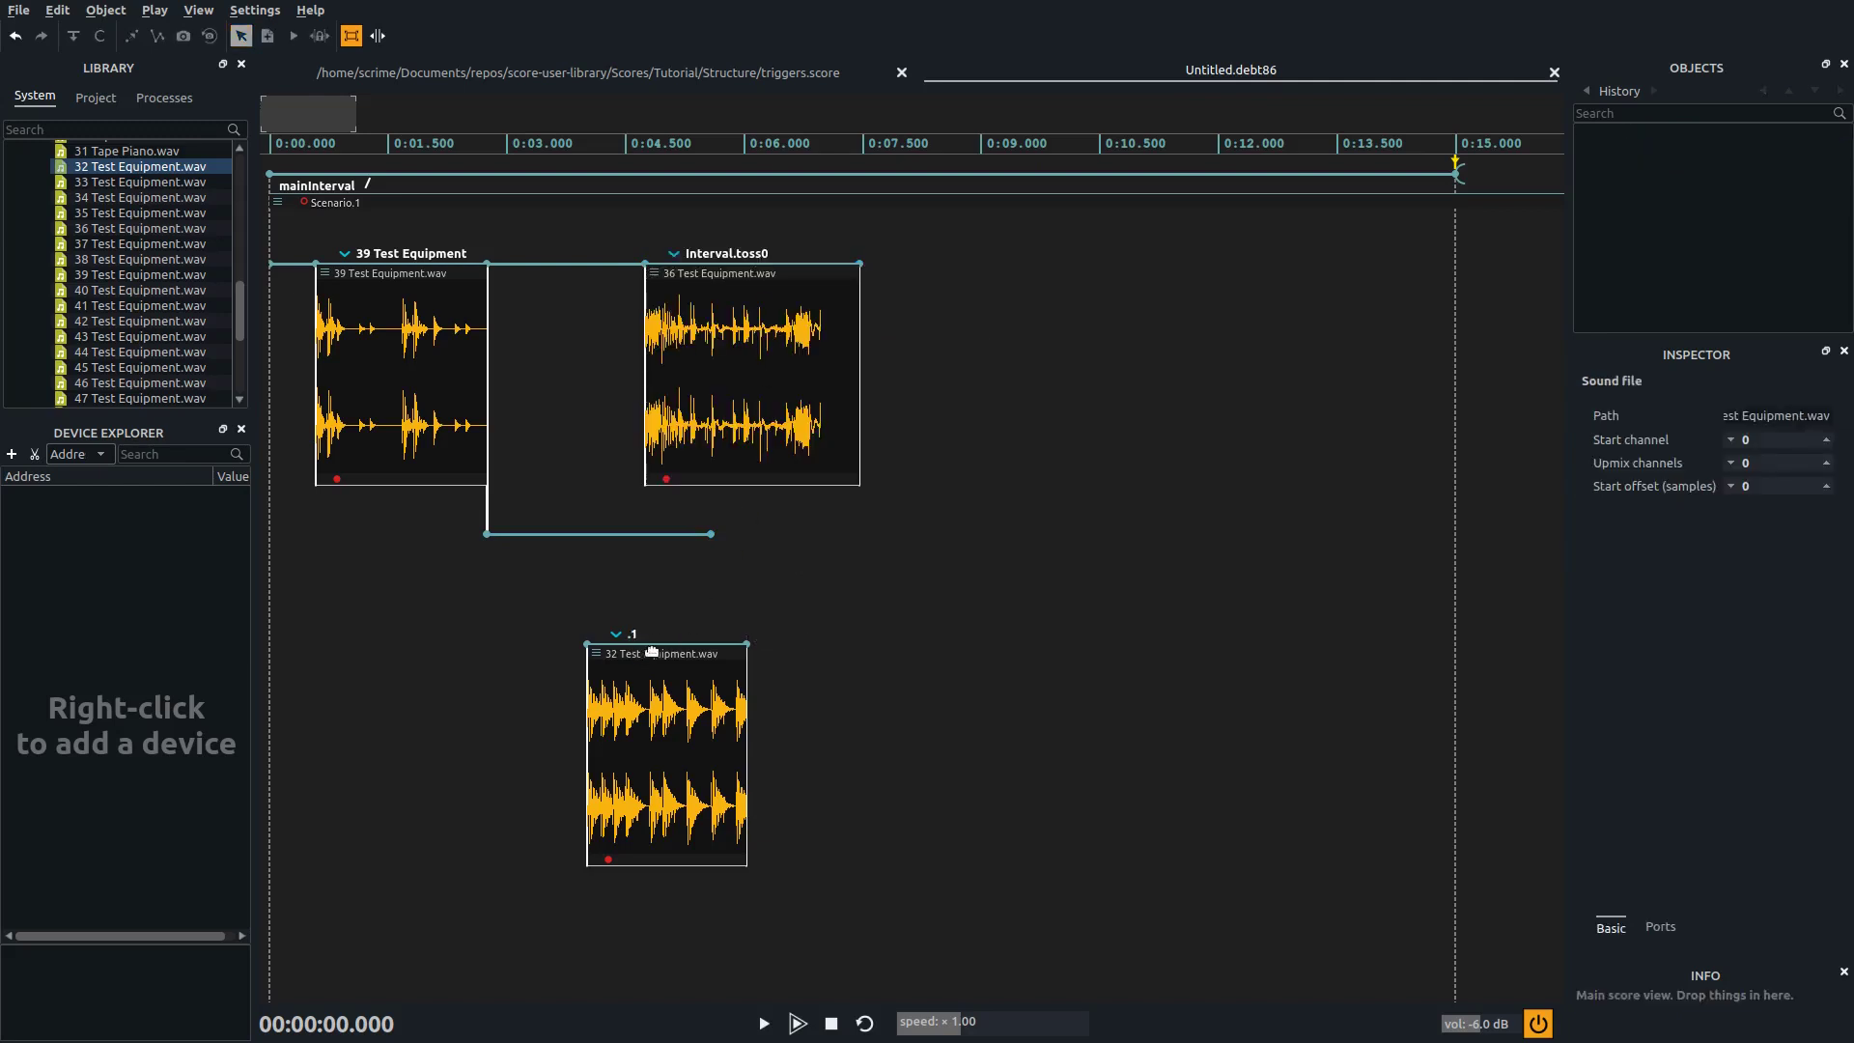
left_click_drag(598, 651, 594, 528)
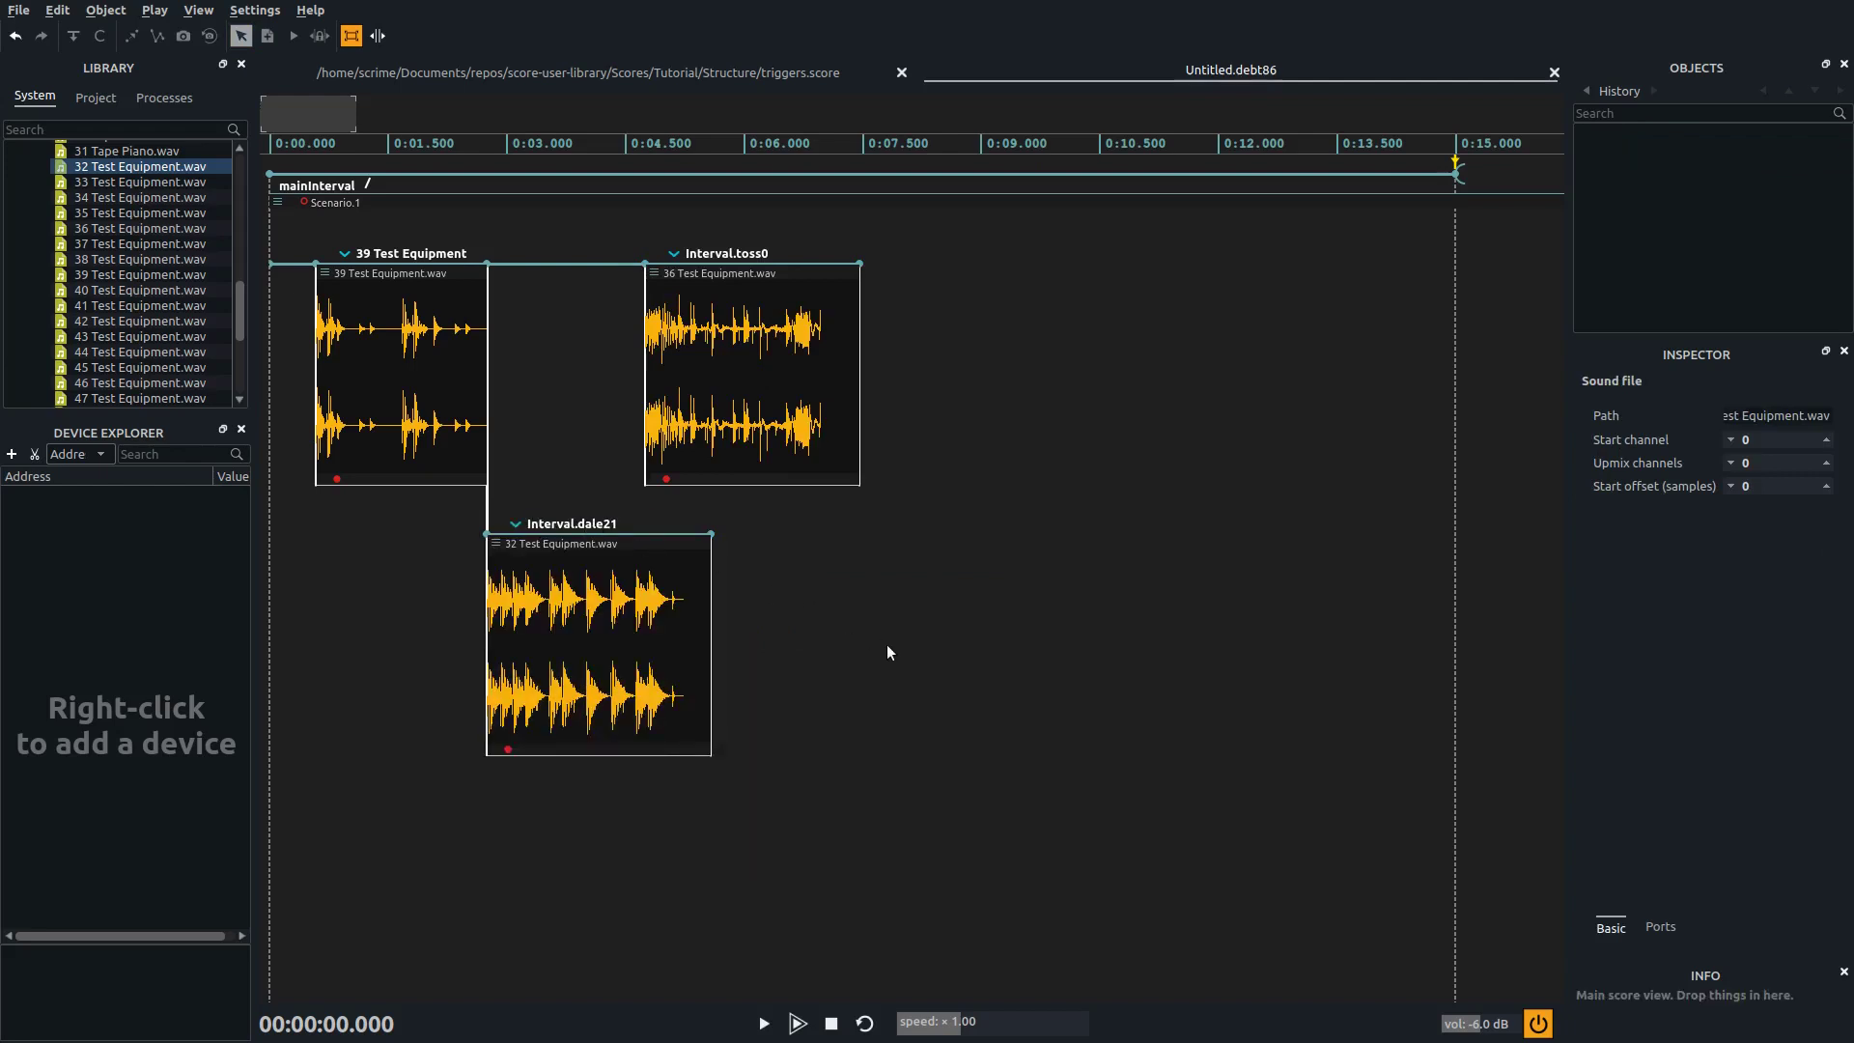
key("space")
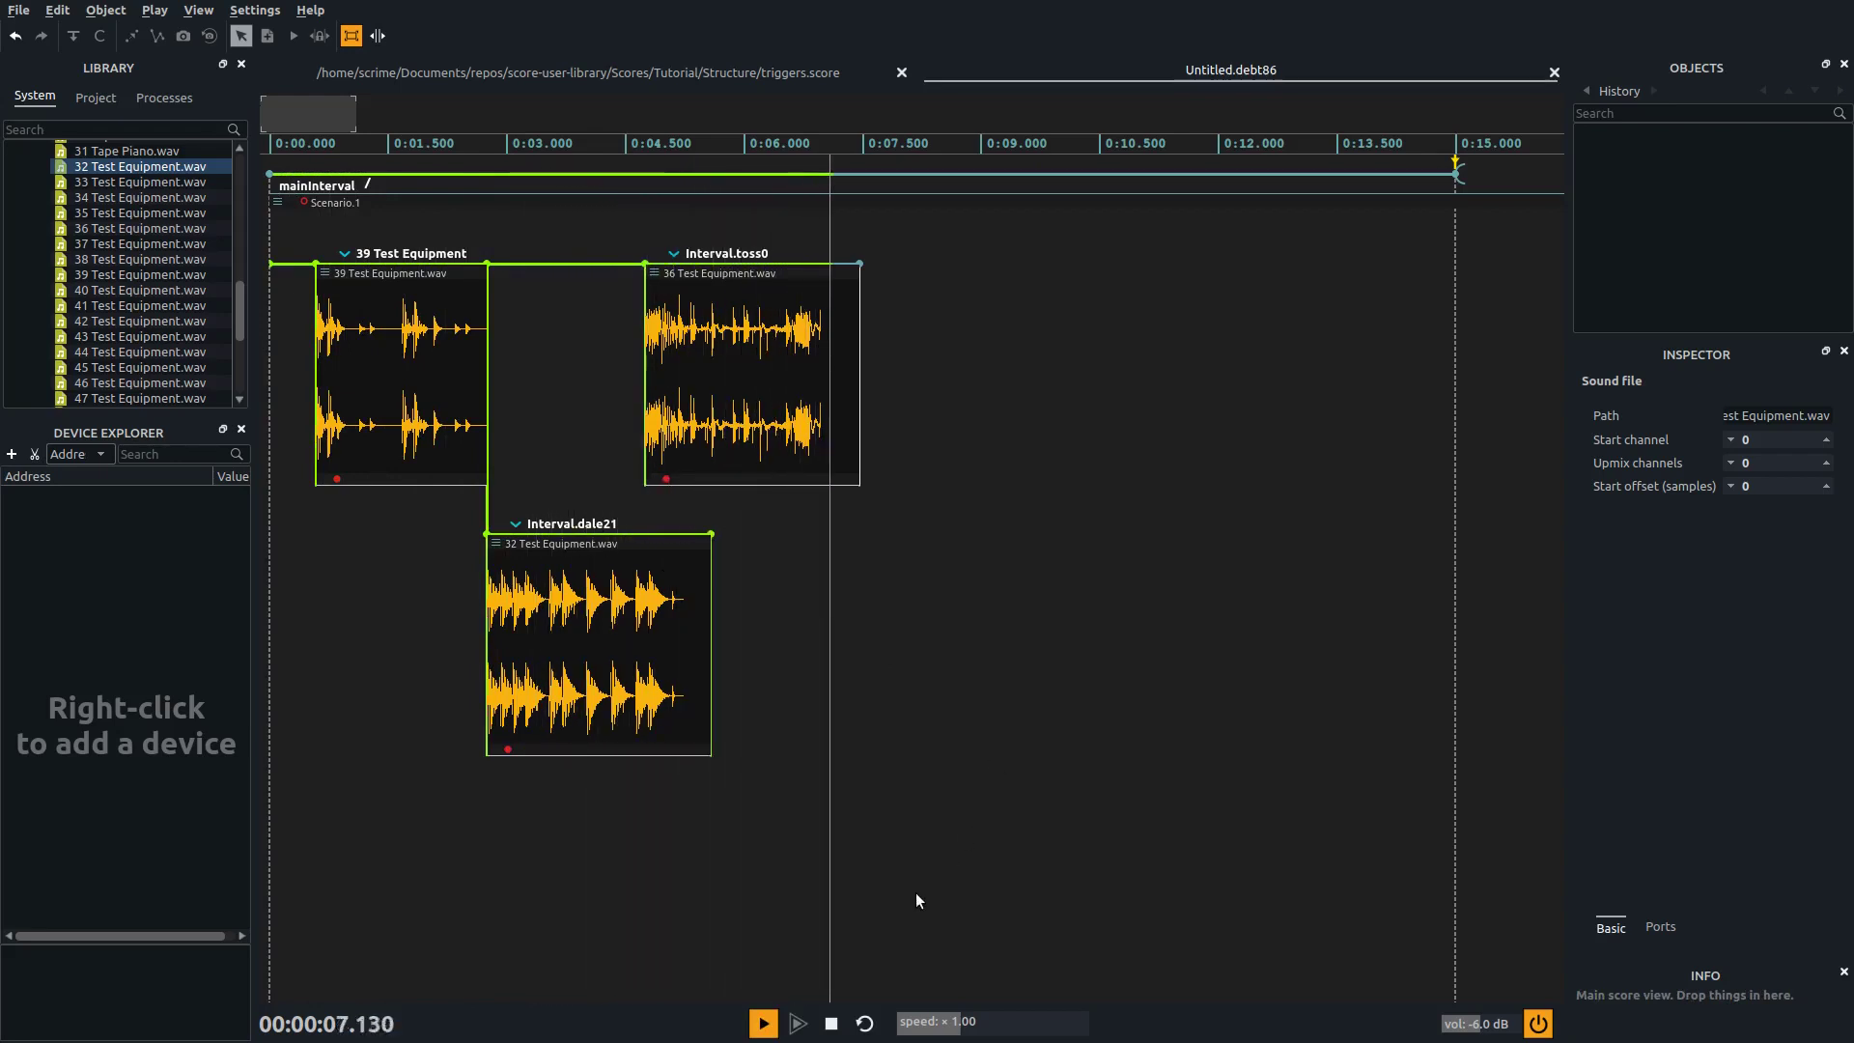
left_click(831, 1024)
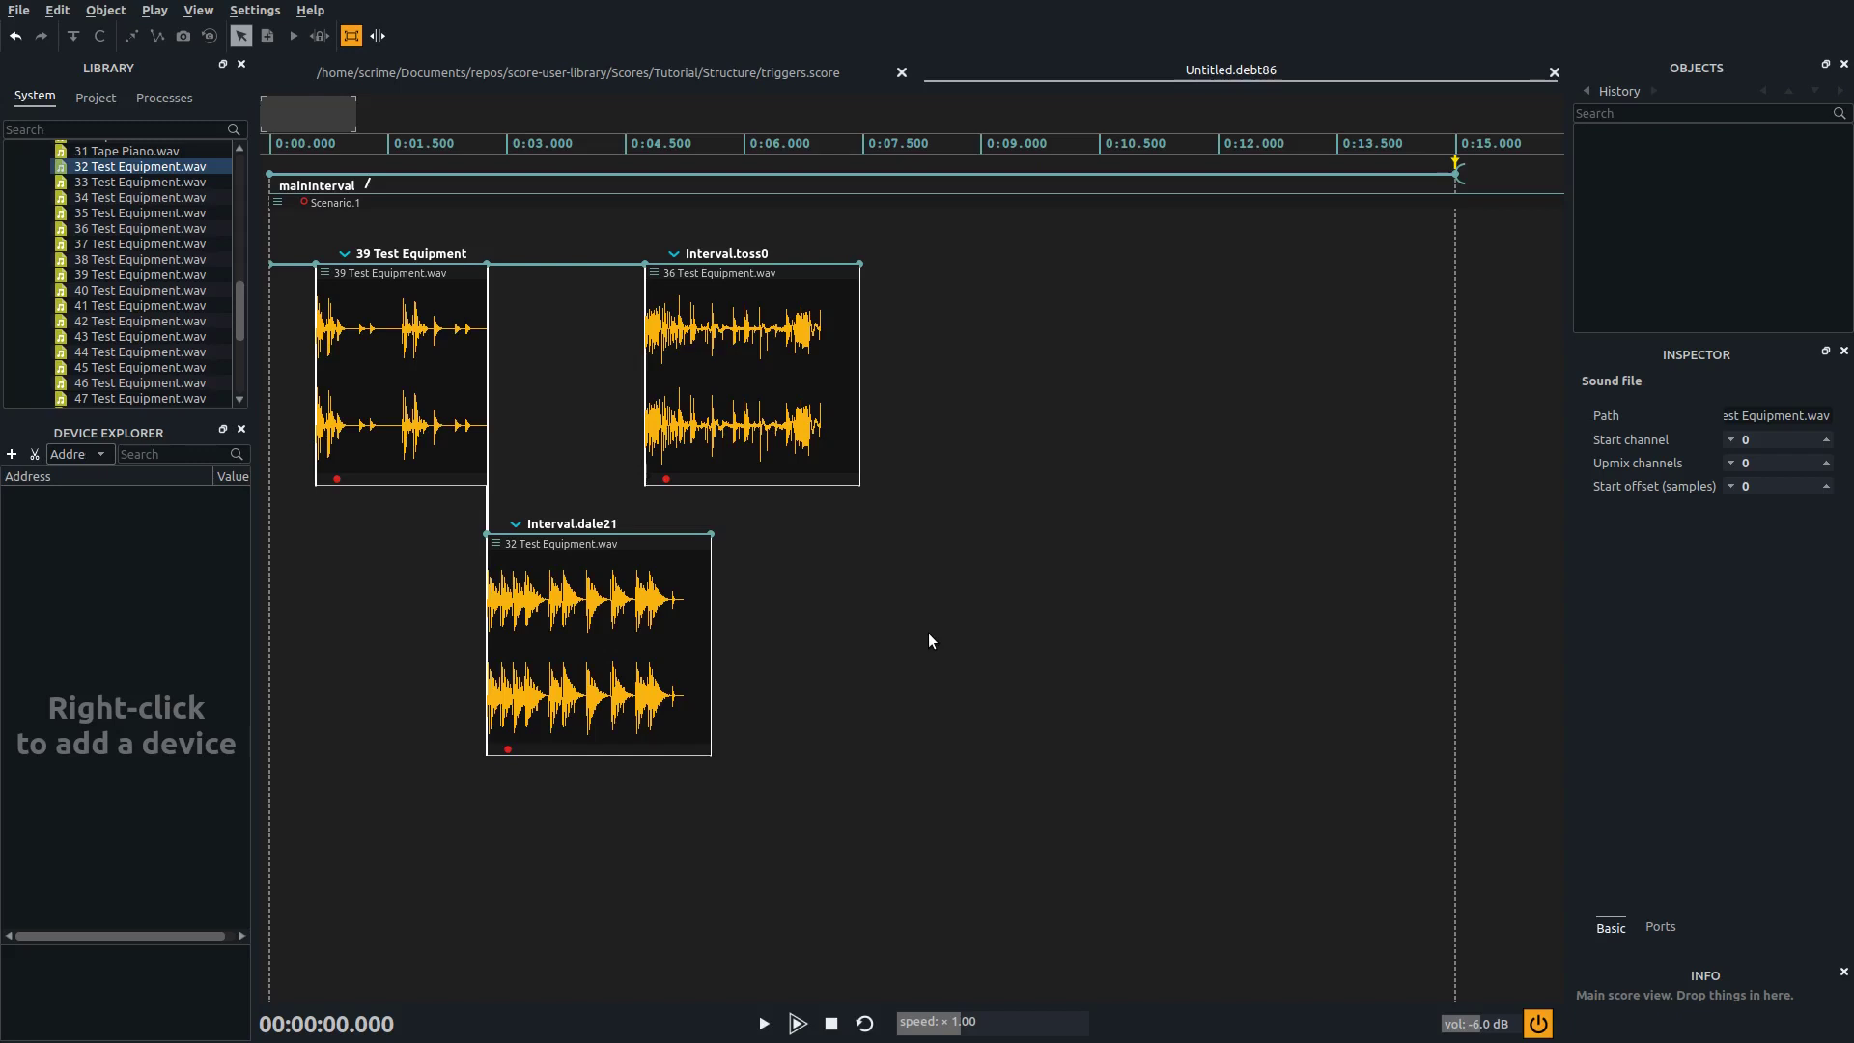
Enable a trigger at the start of 39 Test Equipment, then play the score, fire the trigger and stop playback.
left_click(315, 259)
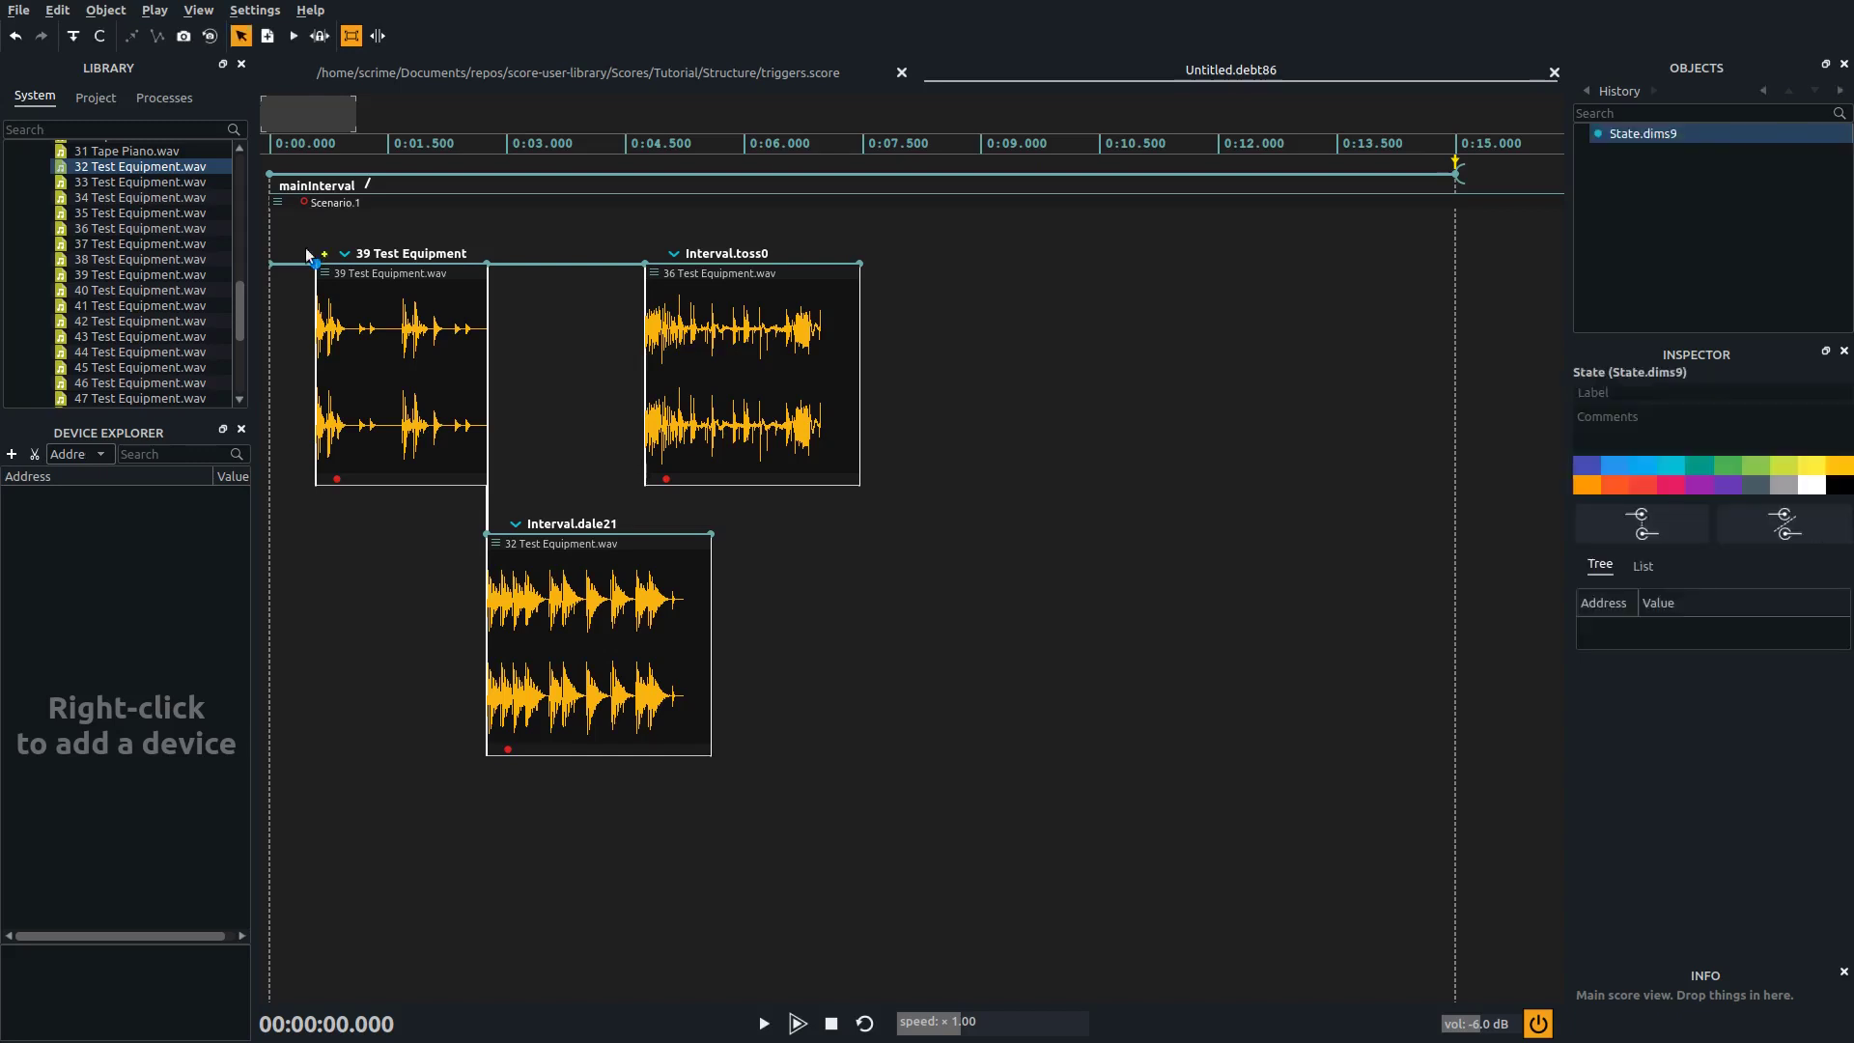
left_click(74, 37)
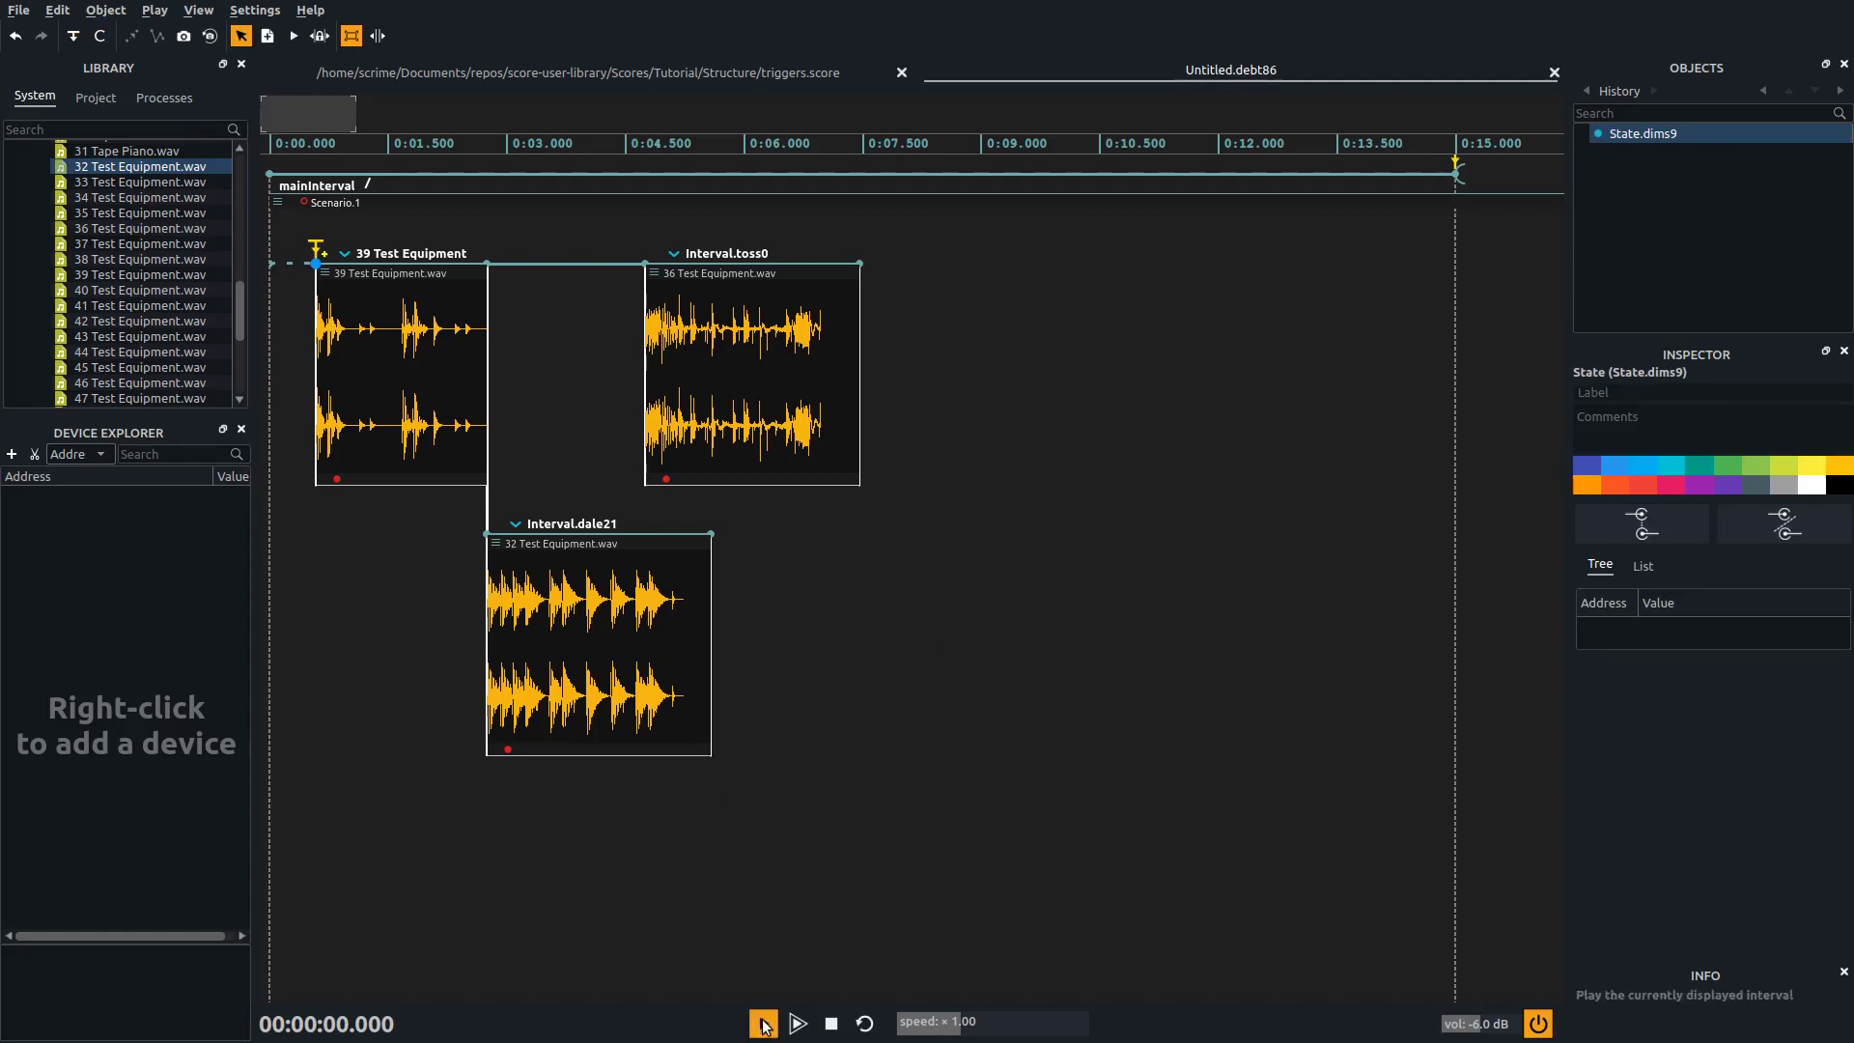
left_click(763, 1025)
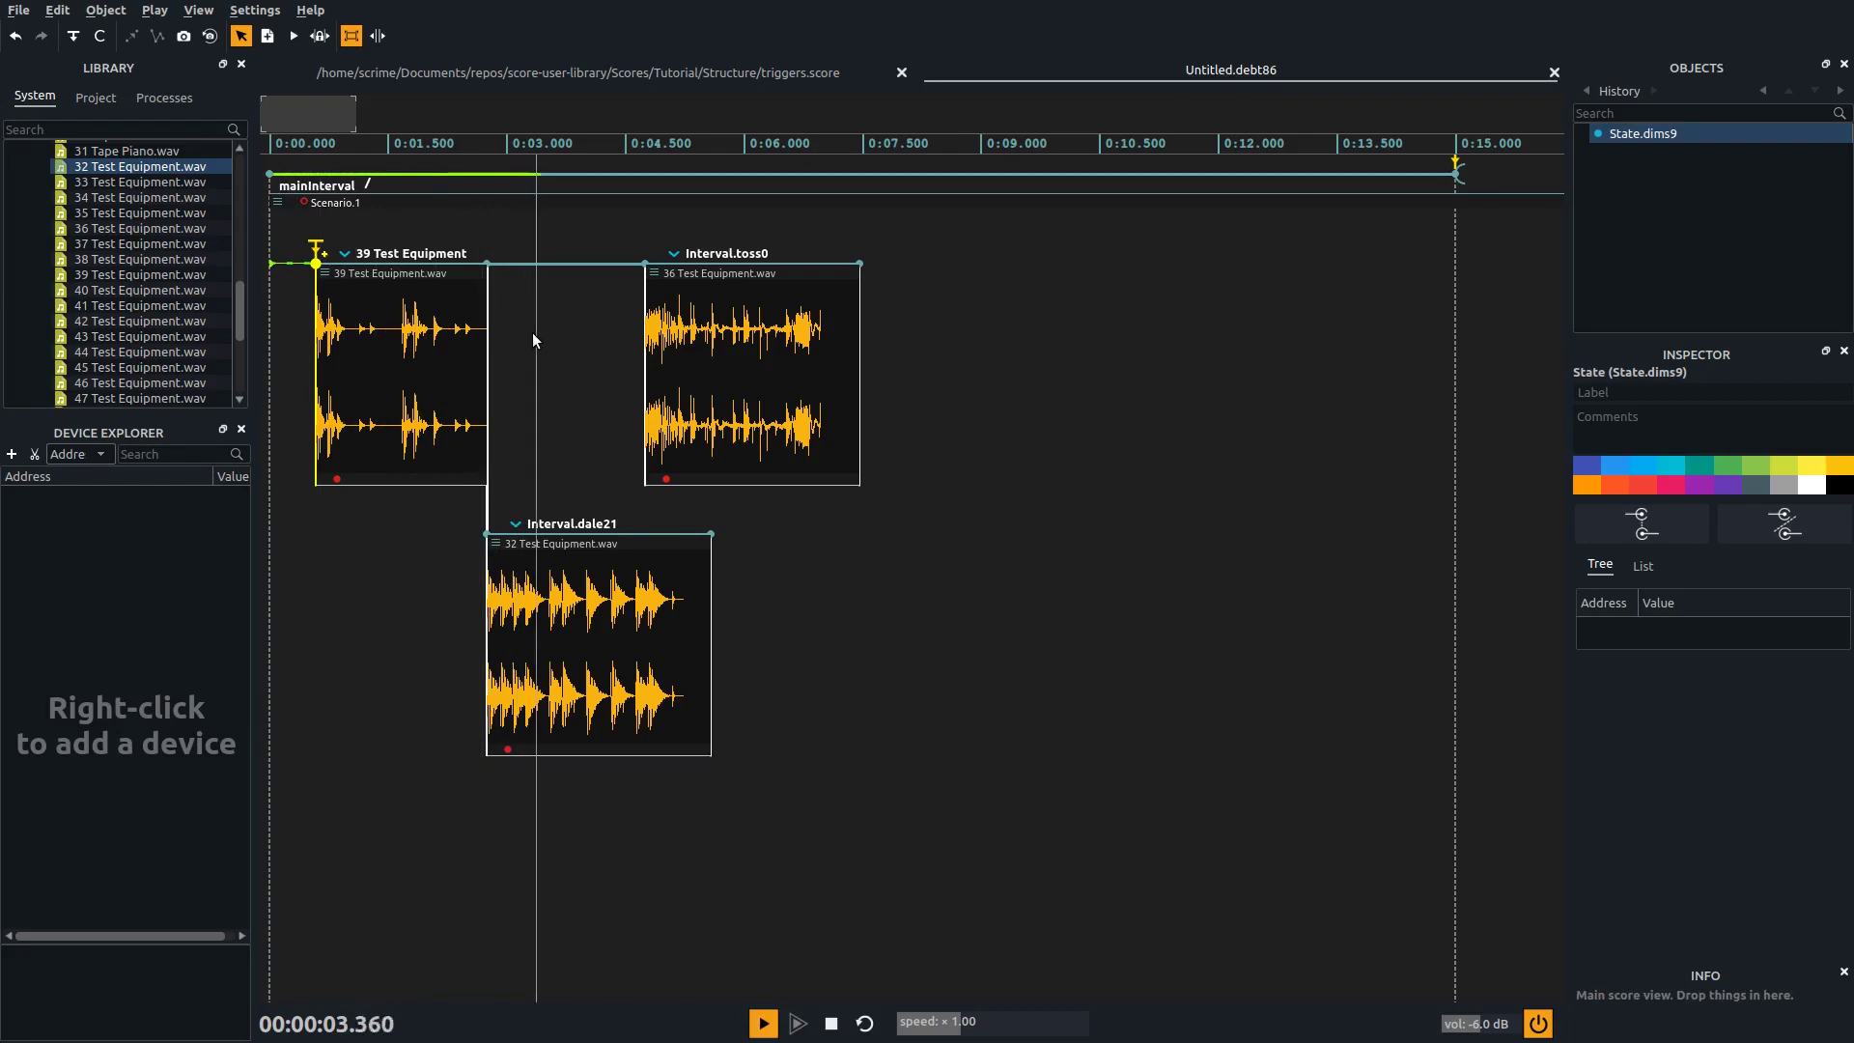
left_click(317, 243)
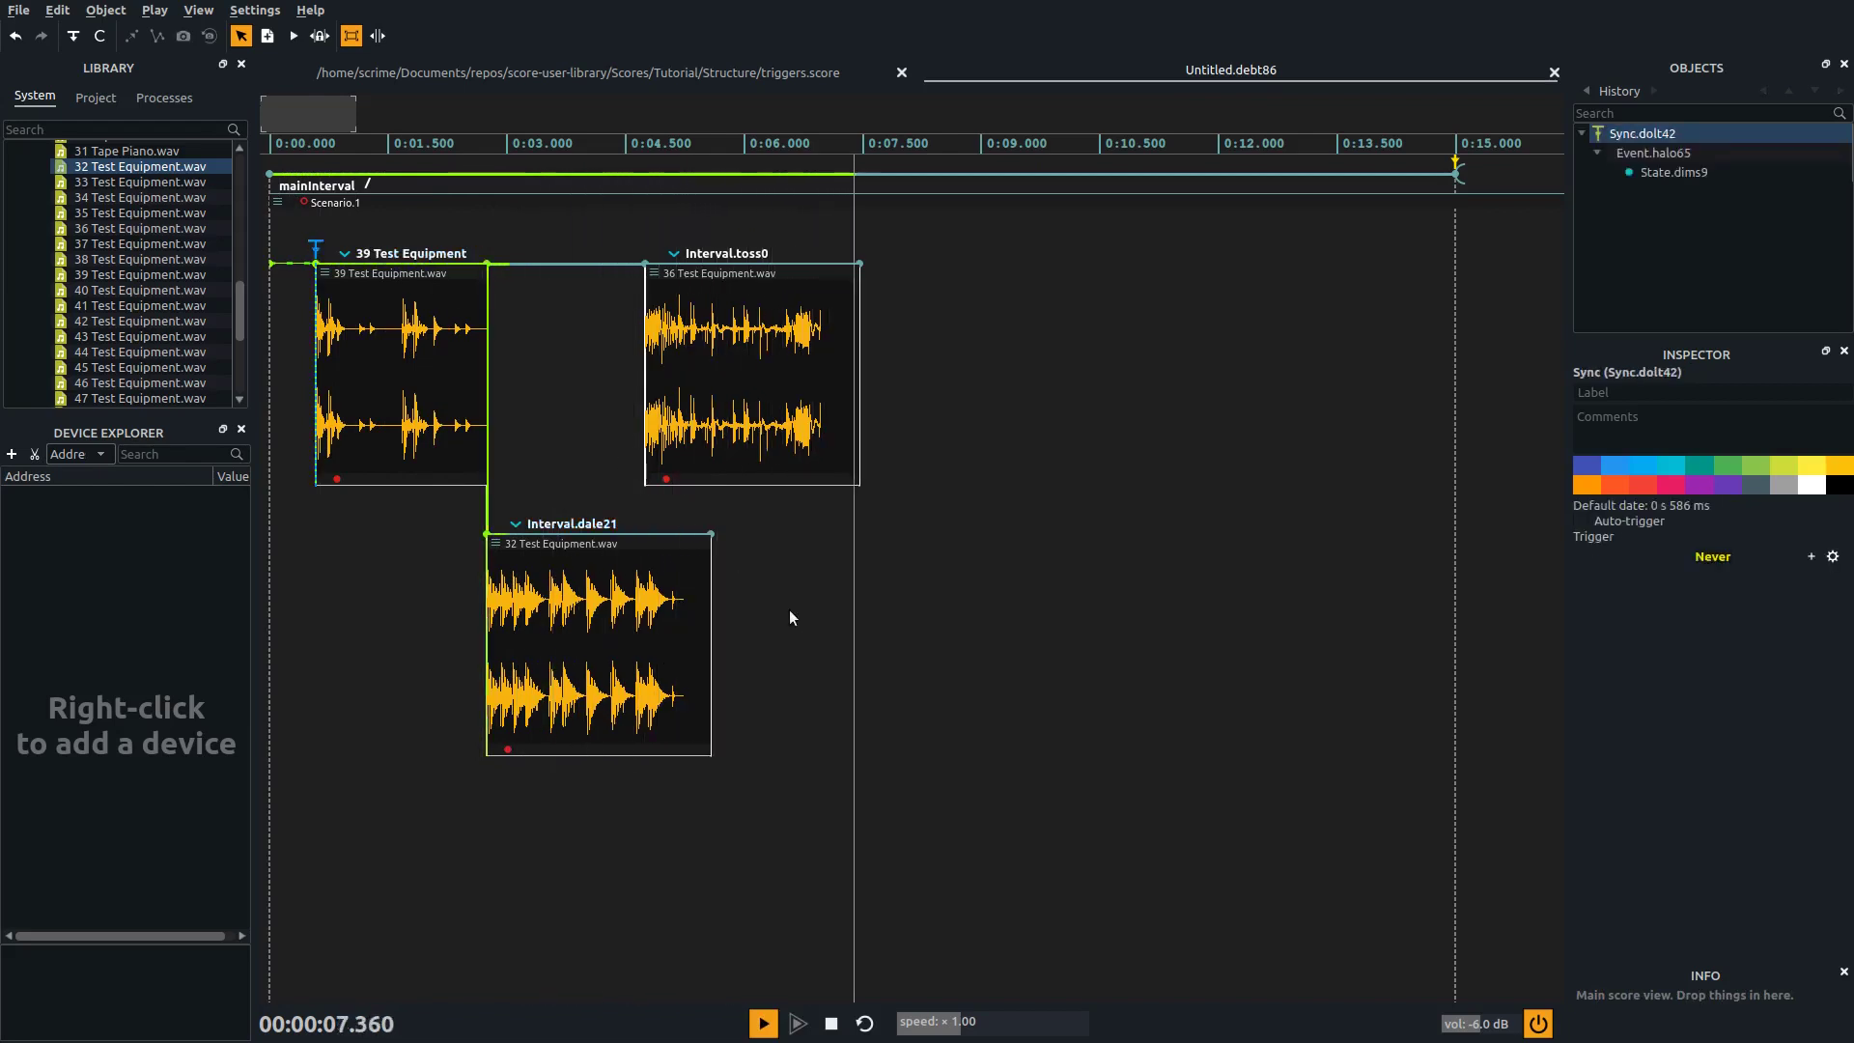
key("space")
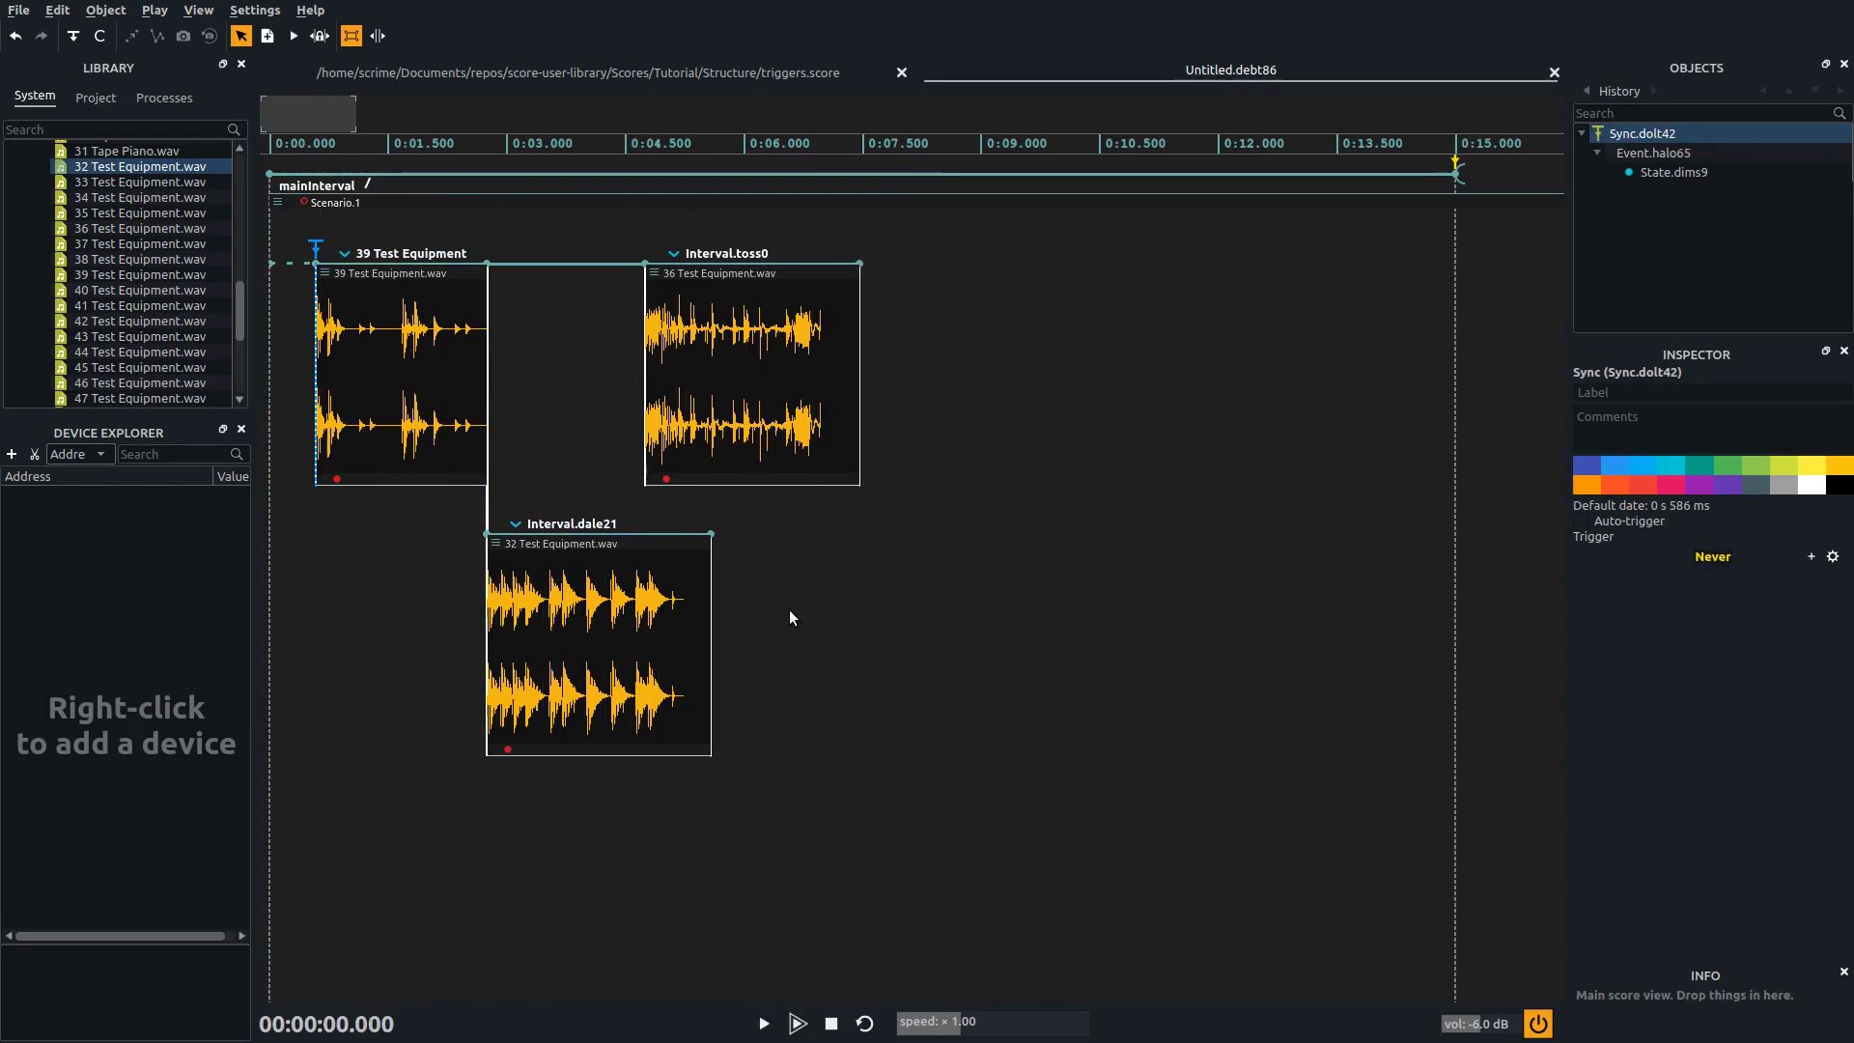
Enable triggers at the start of 36 Test Equipment and at the end of 39 Test Equipment.
left_click(645, 261)
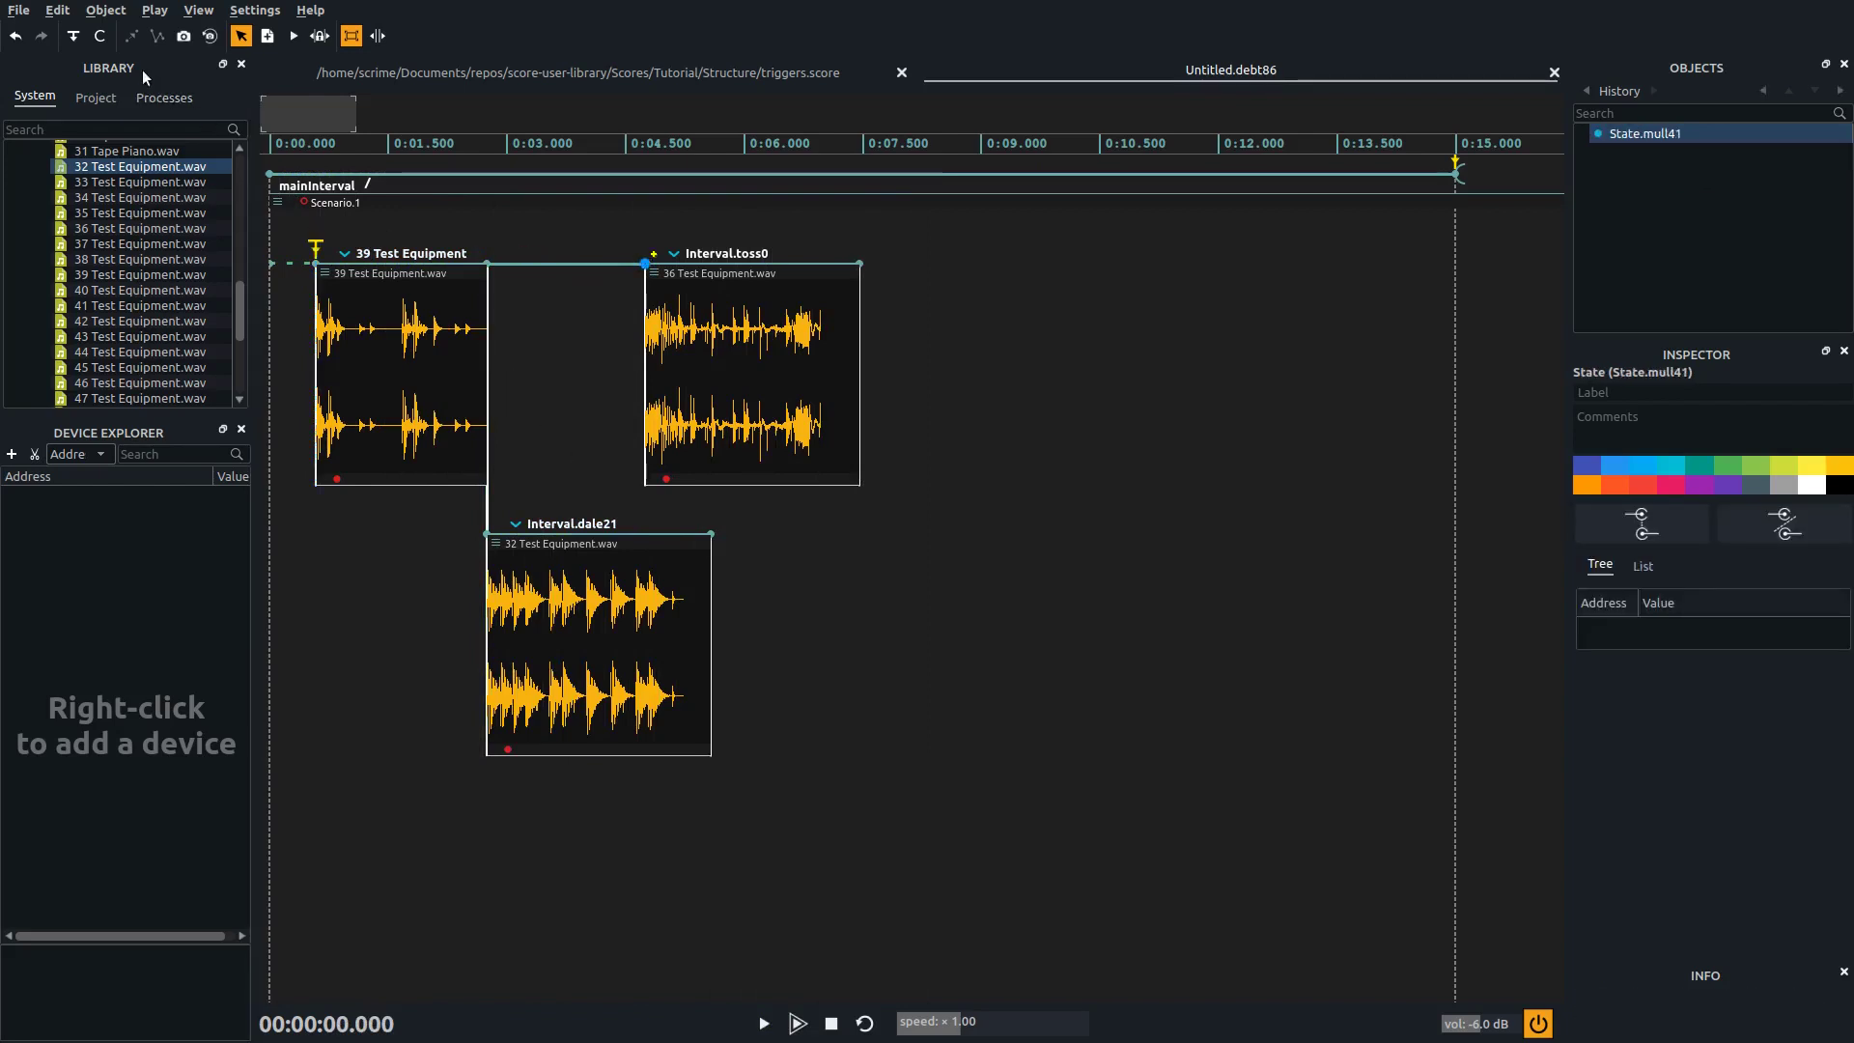
left_click(74, 38)
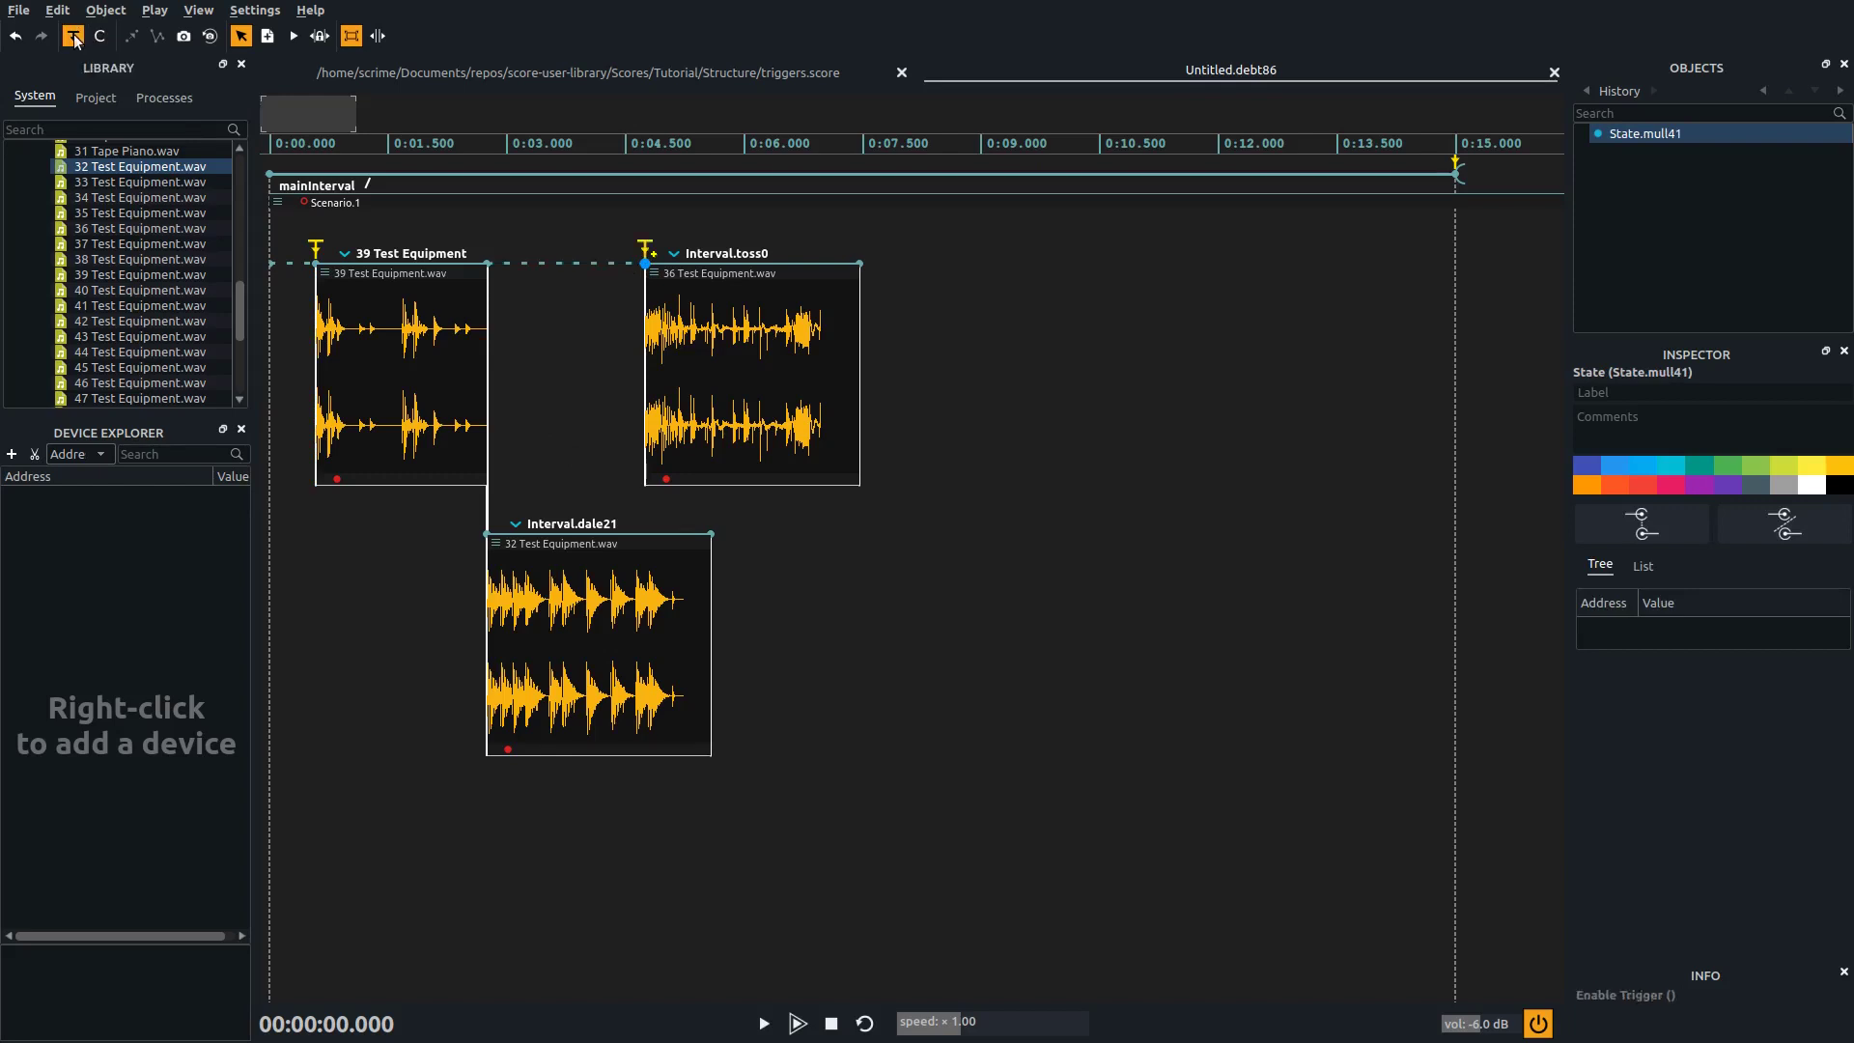
left_click(488, 260)
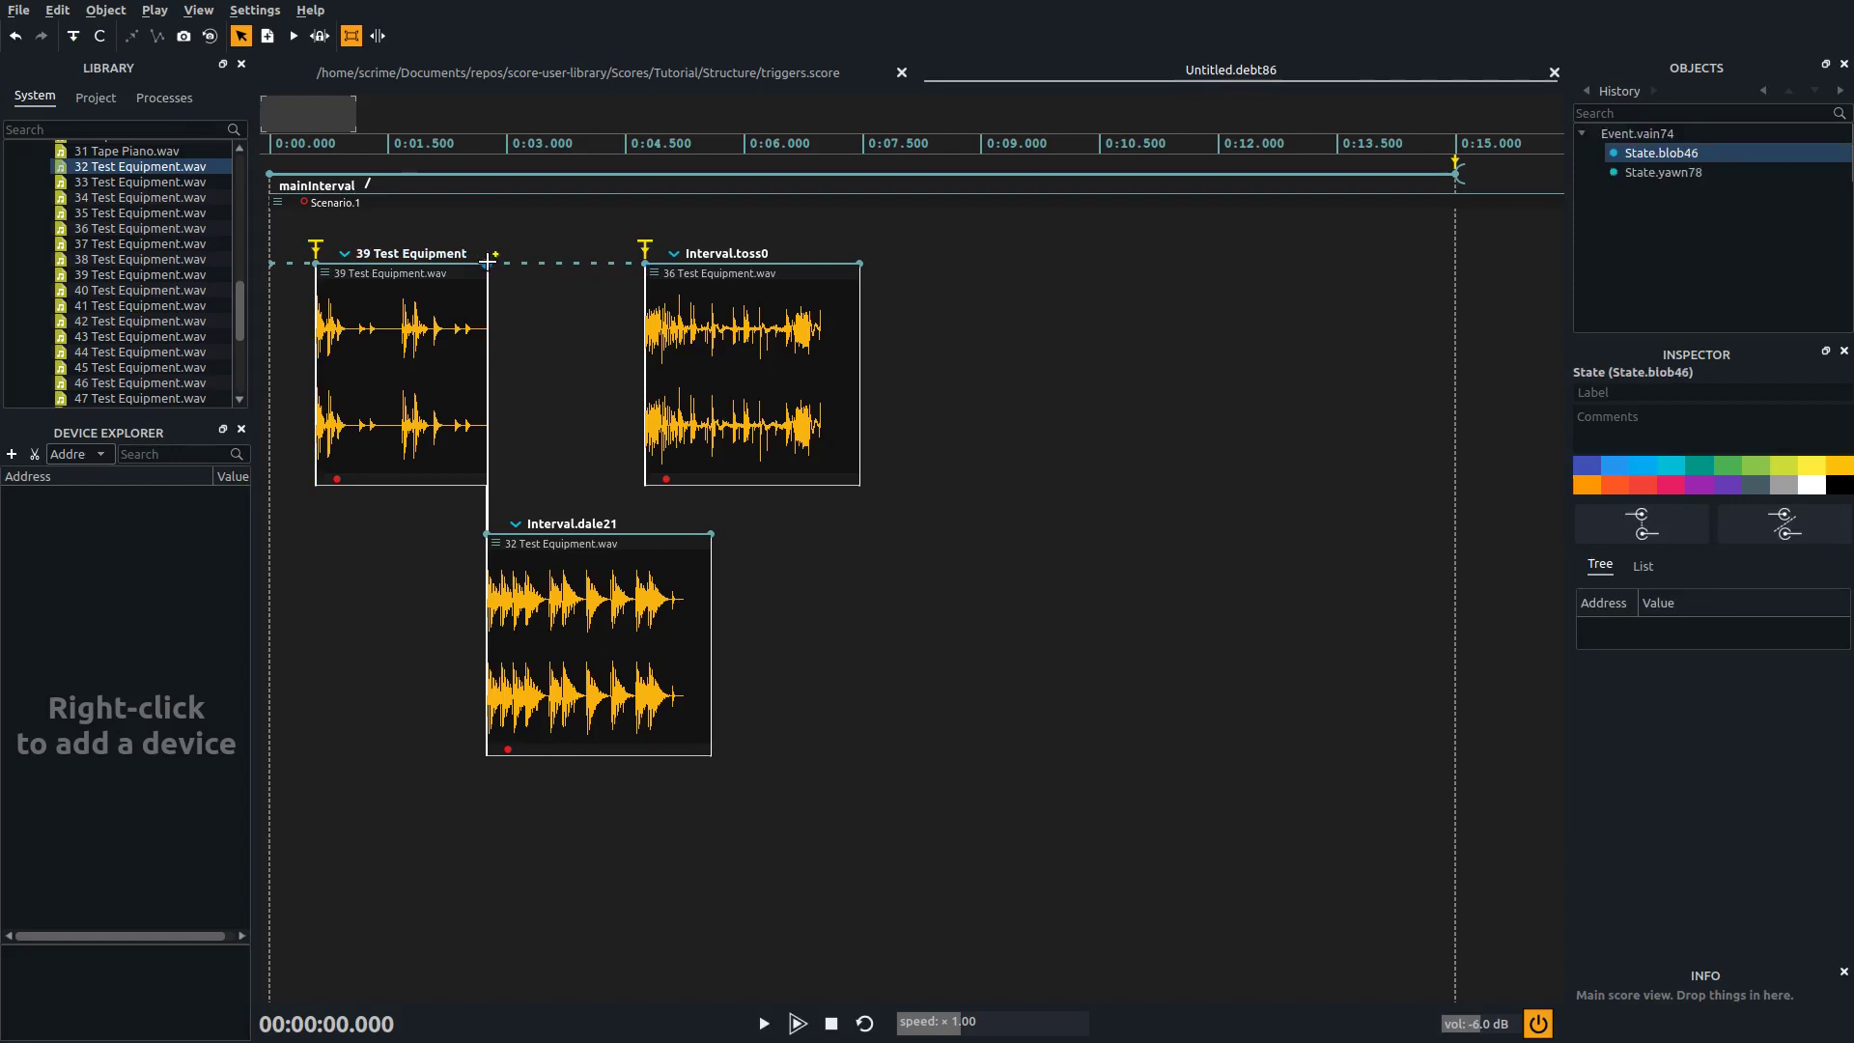
left_click(74, 39)
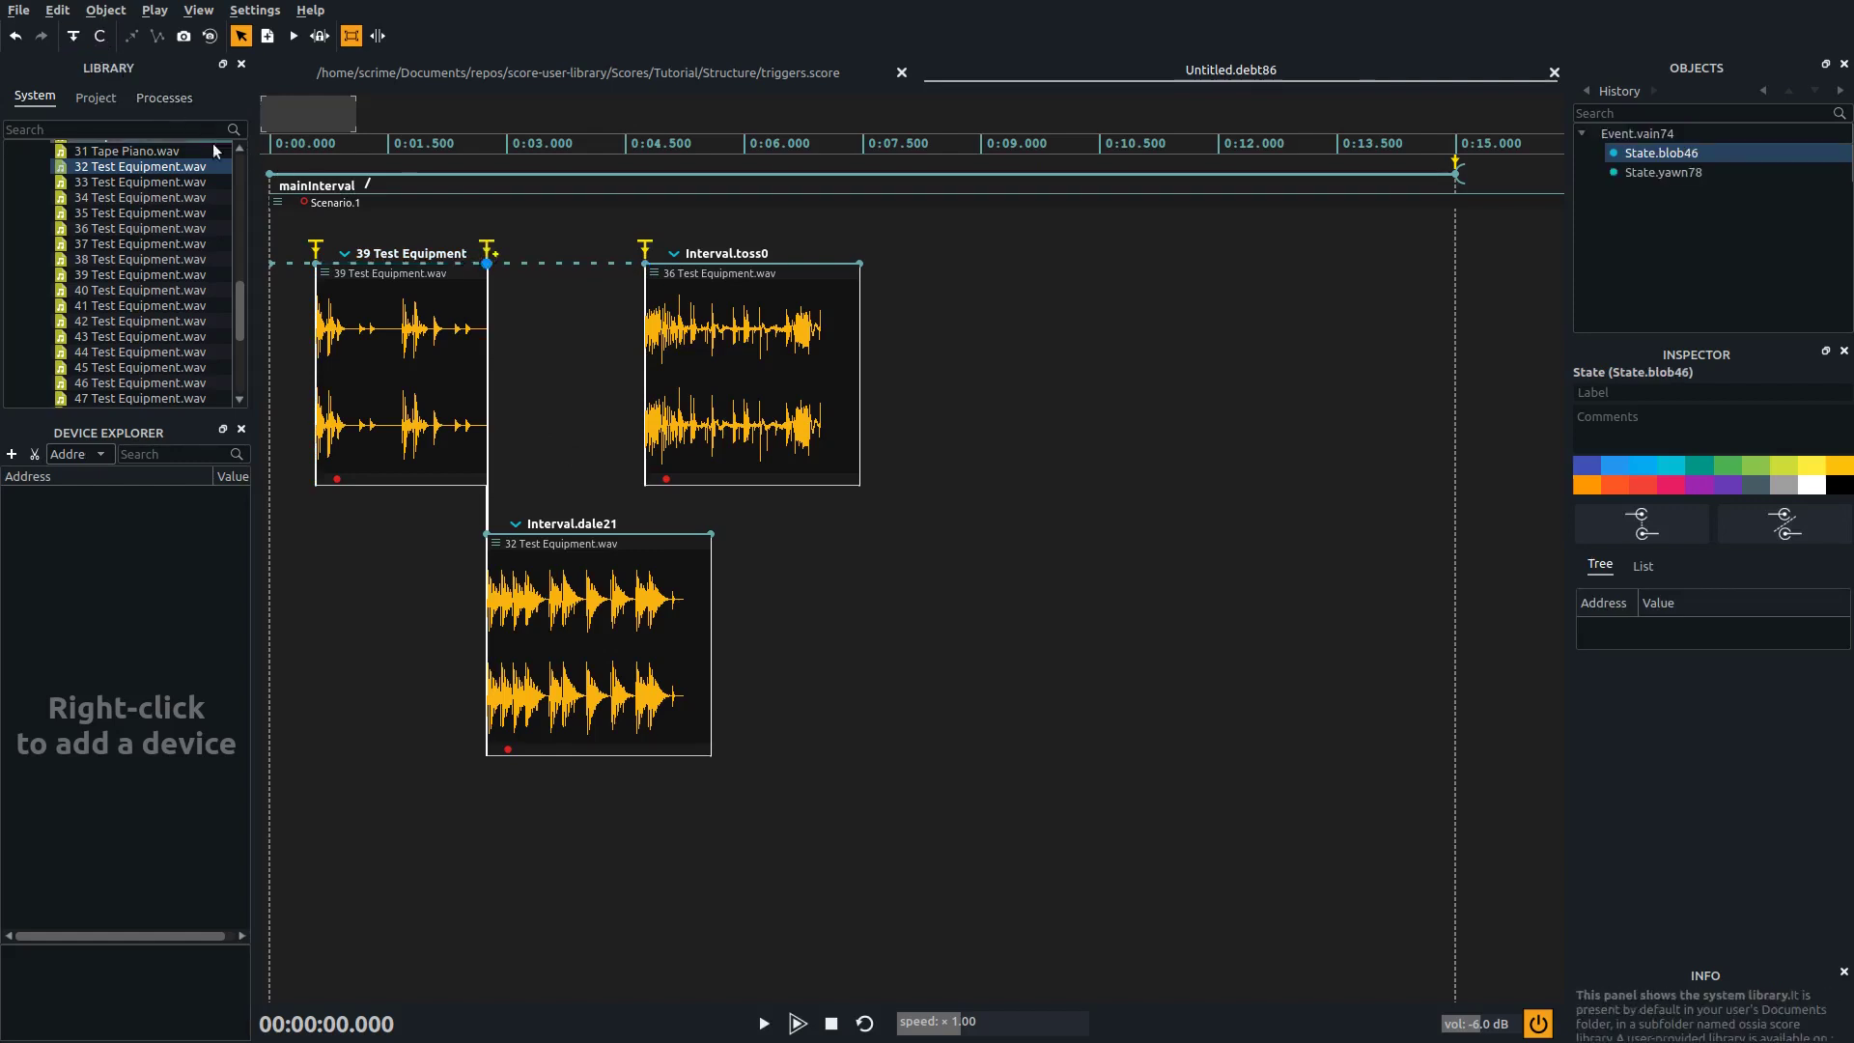
Play the score, fire the three triggers from first to last, and stop playback.
key("space")
left_click(315, 245)
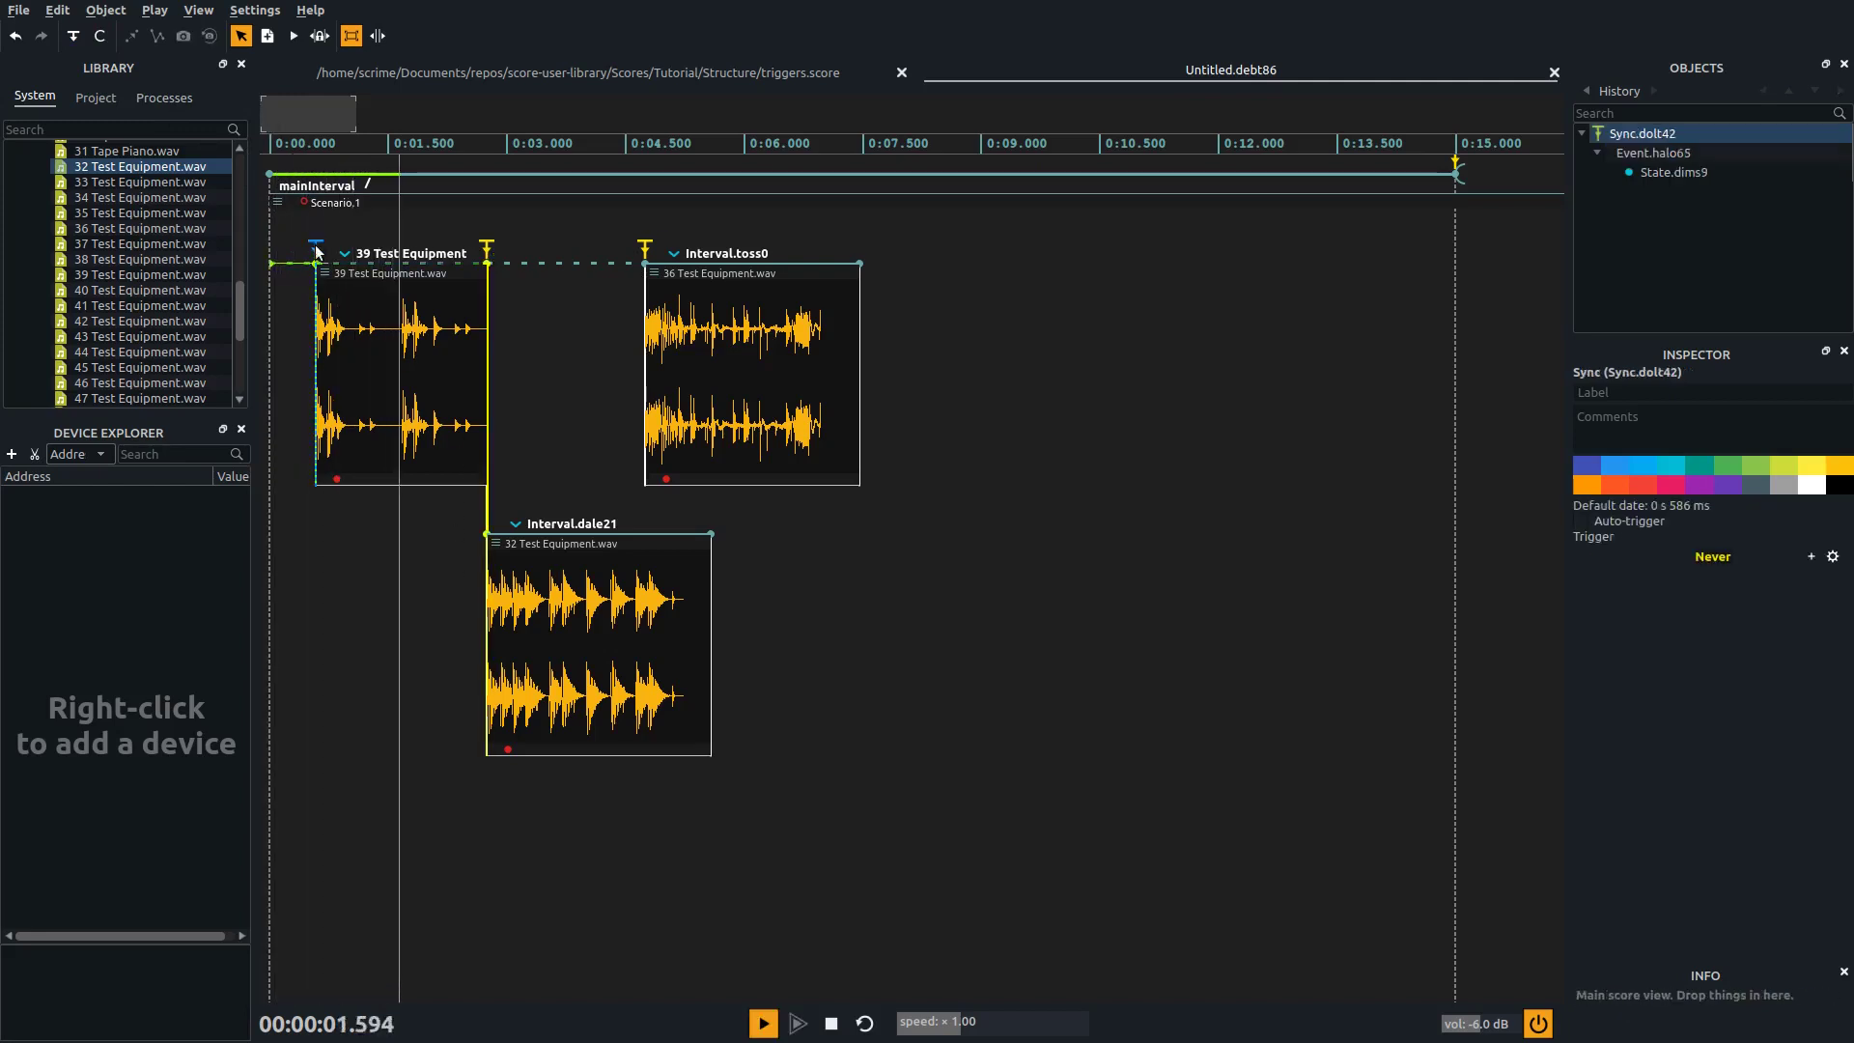
left_click(488, 245)
left_click(645, 248)
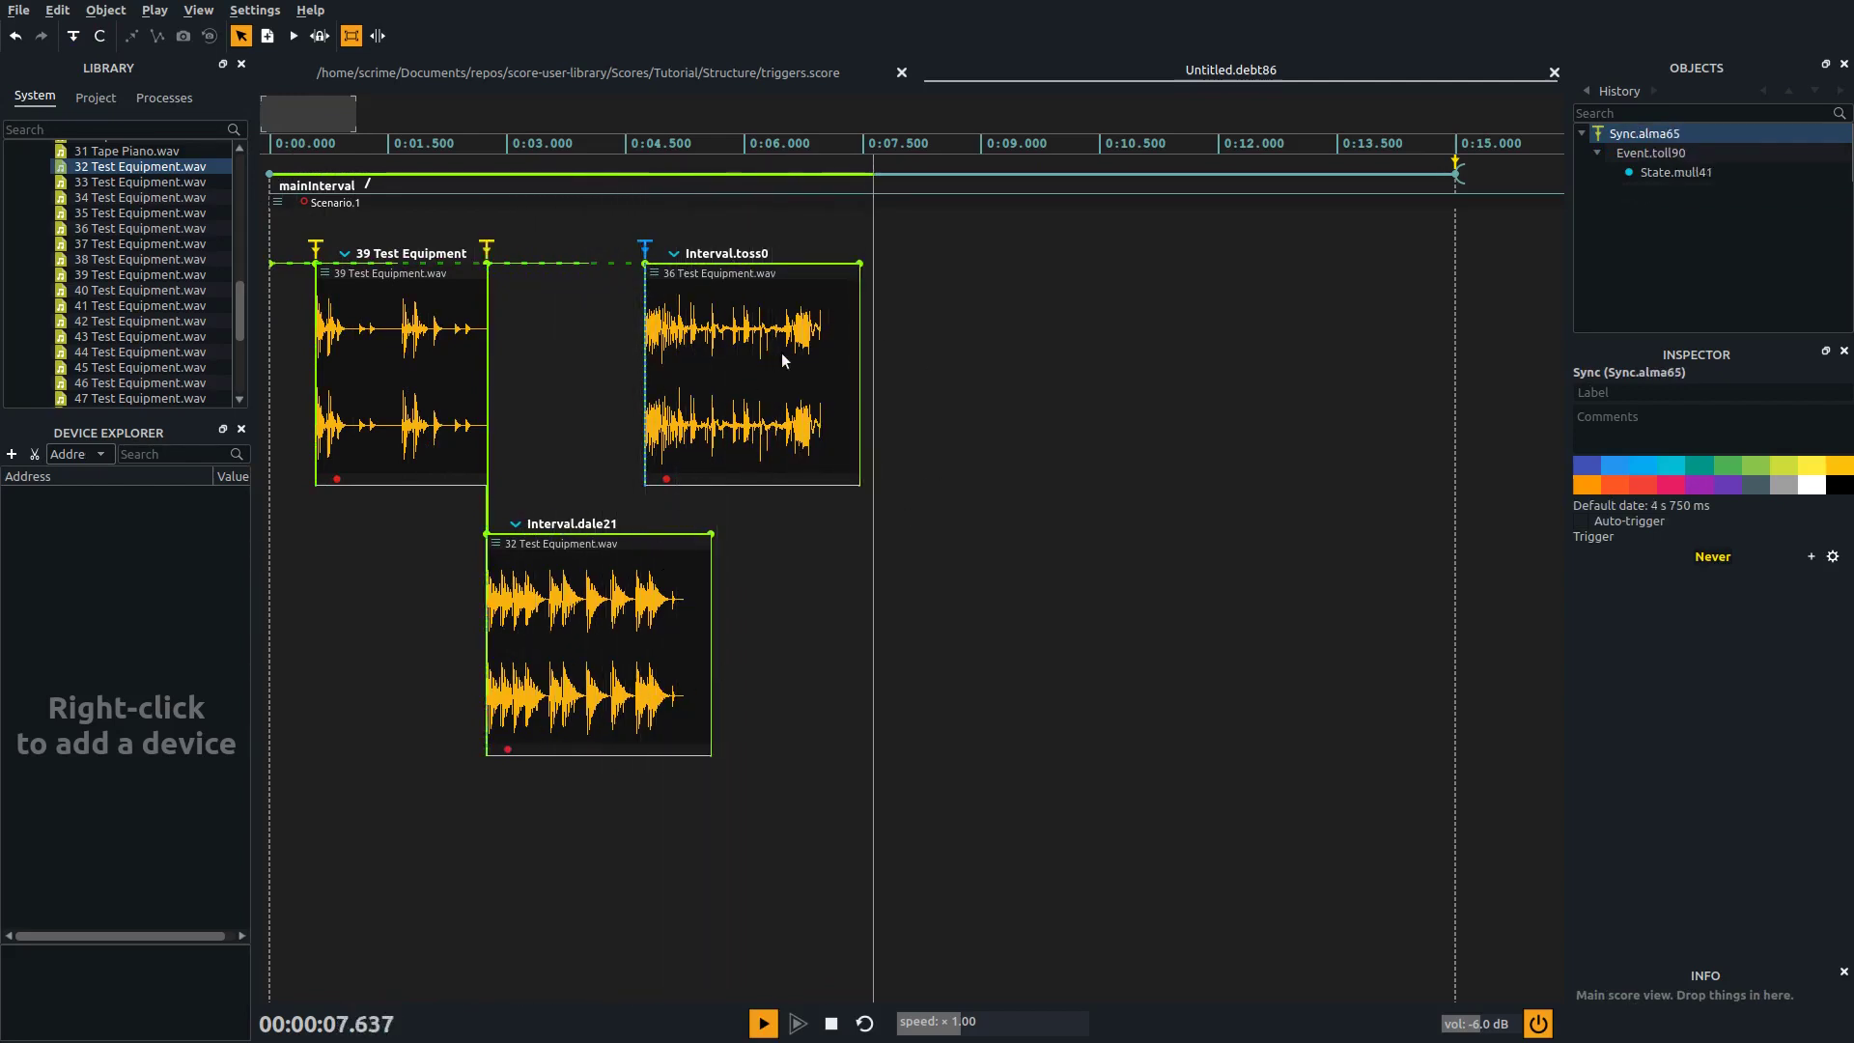
left_click(830, 1026)
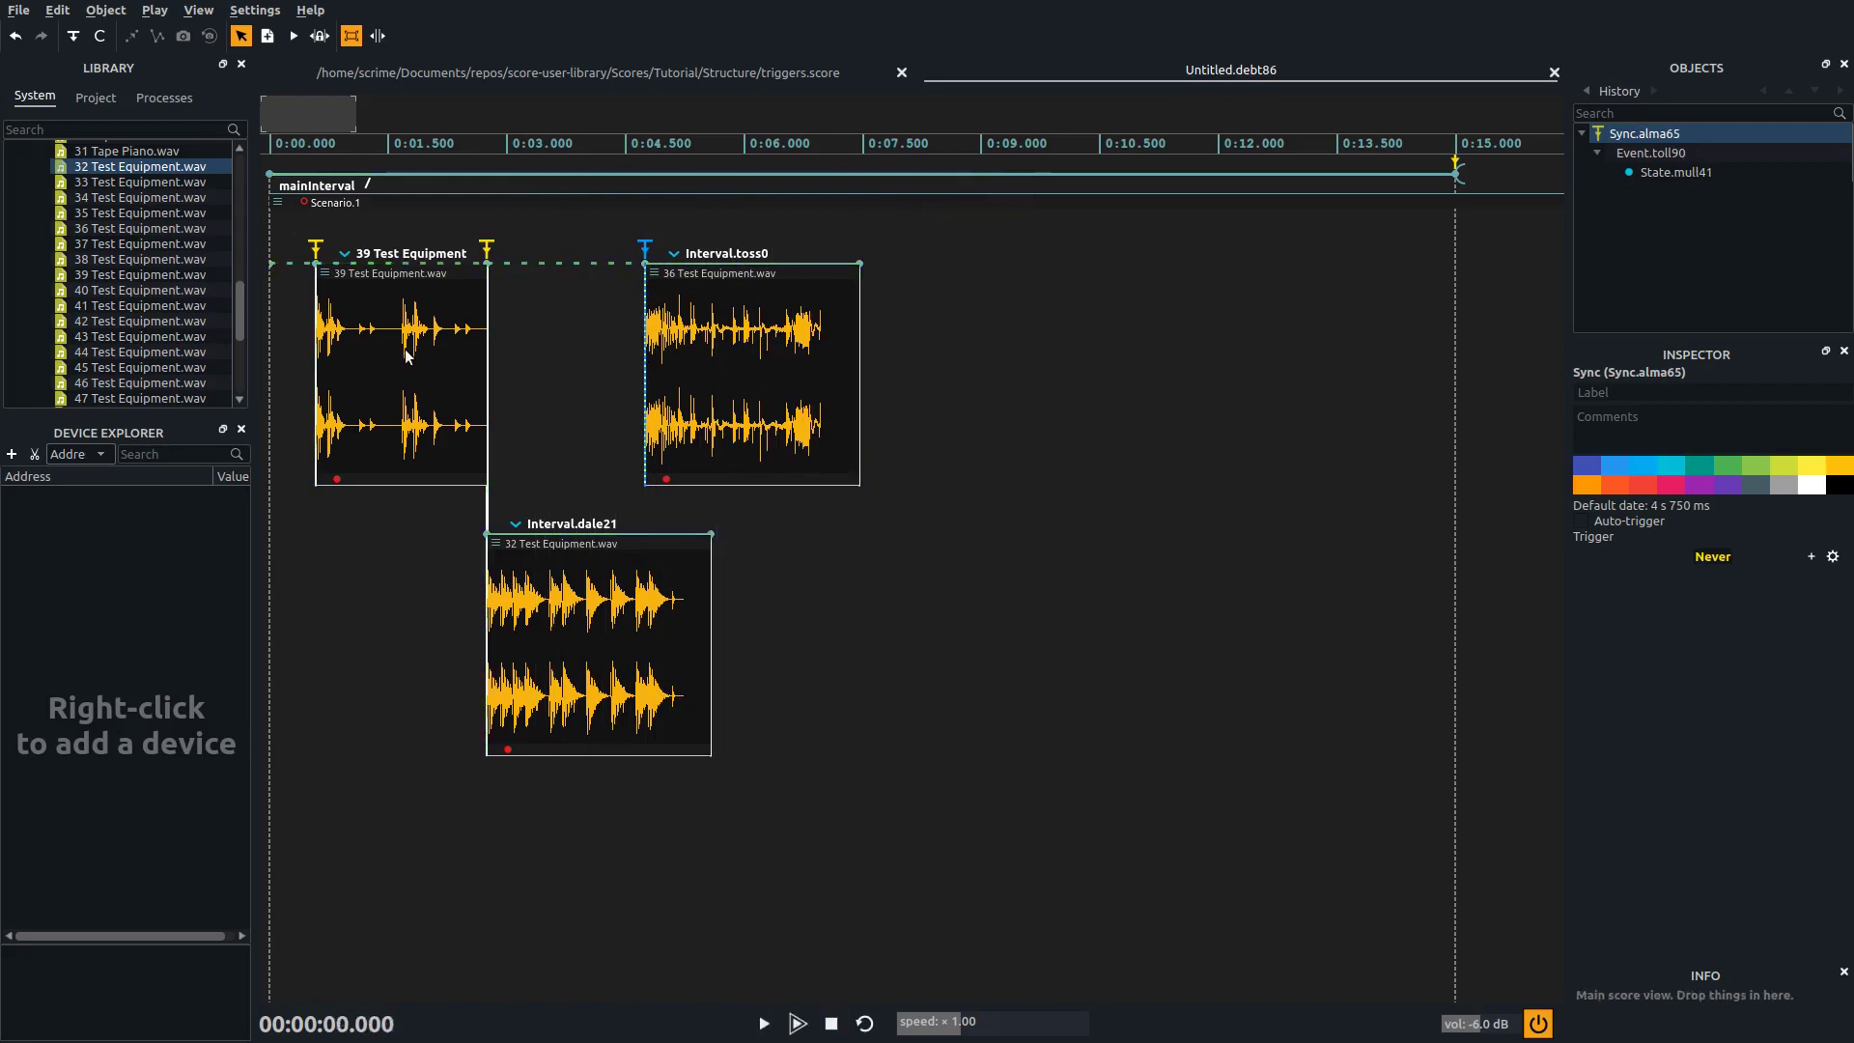
Give the interval leading to 39 Test Equipment finite minimum and maximum durations, with the minimum at about 0.3 s.
left_click(288, 262)
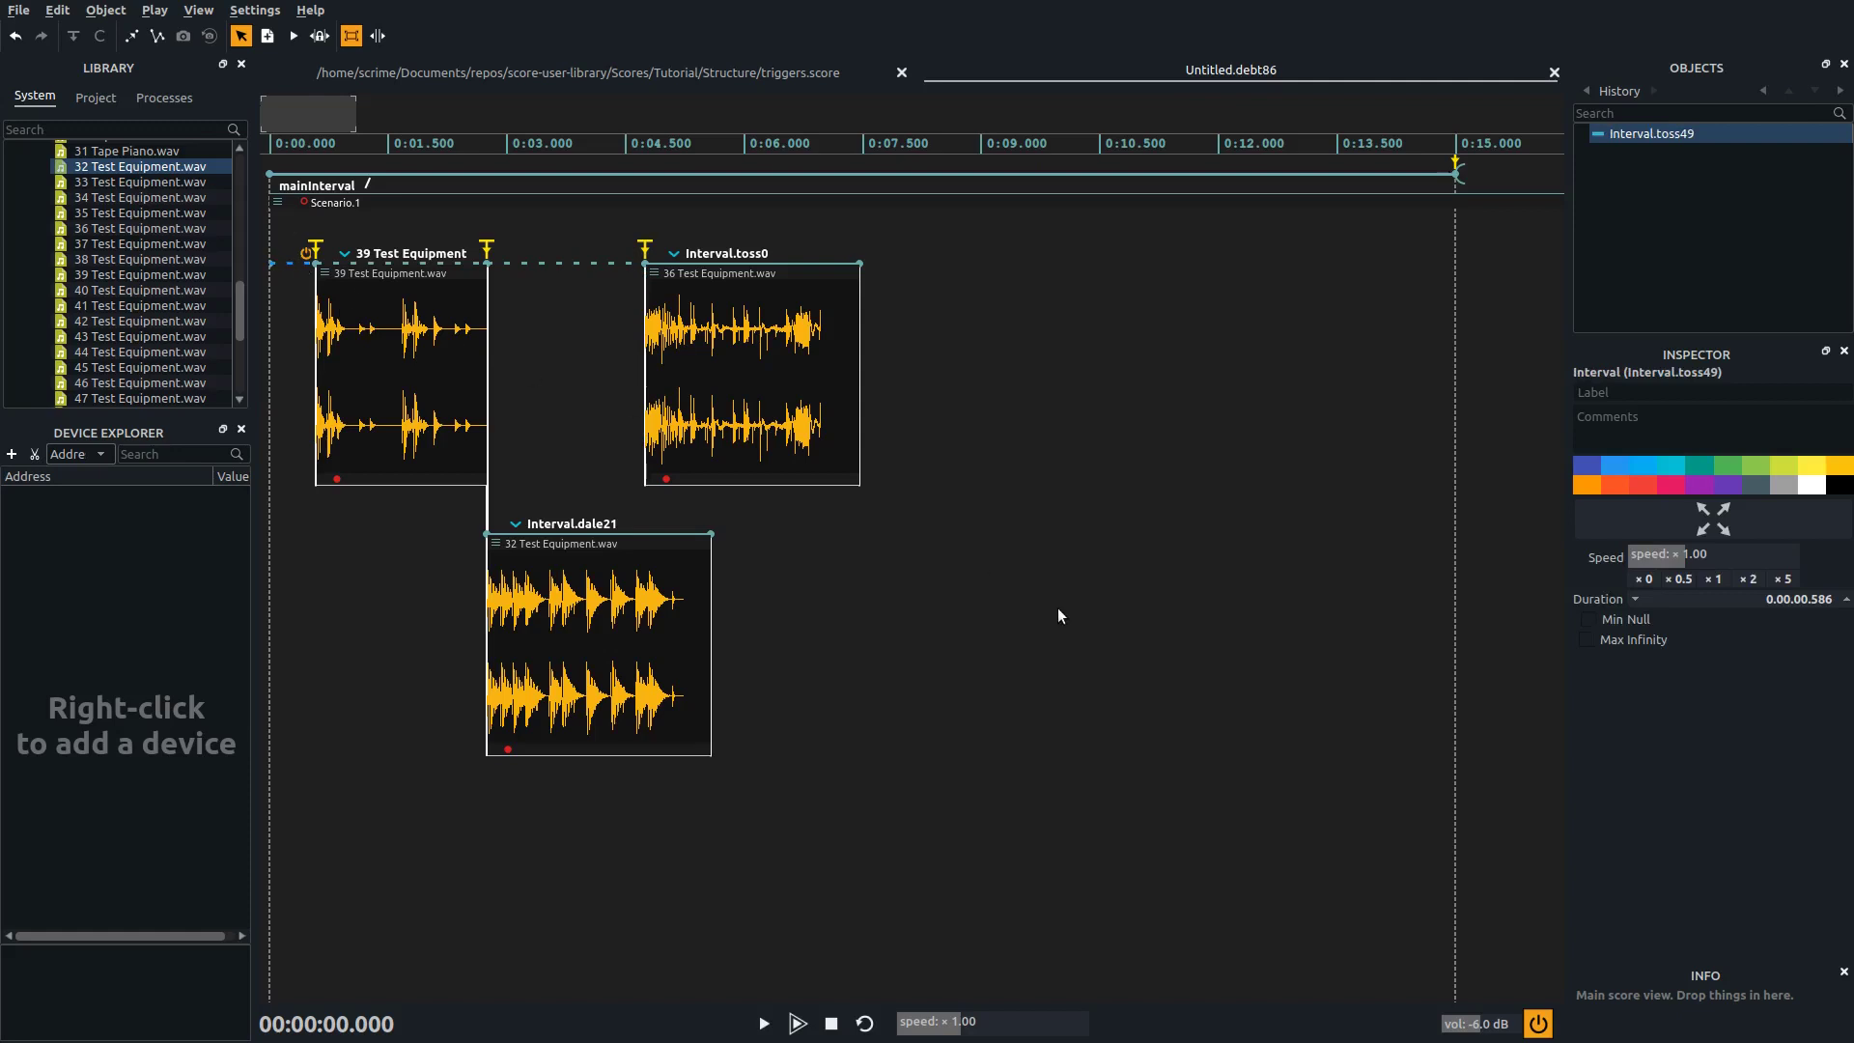
left_click(1589, 621)
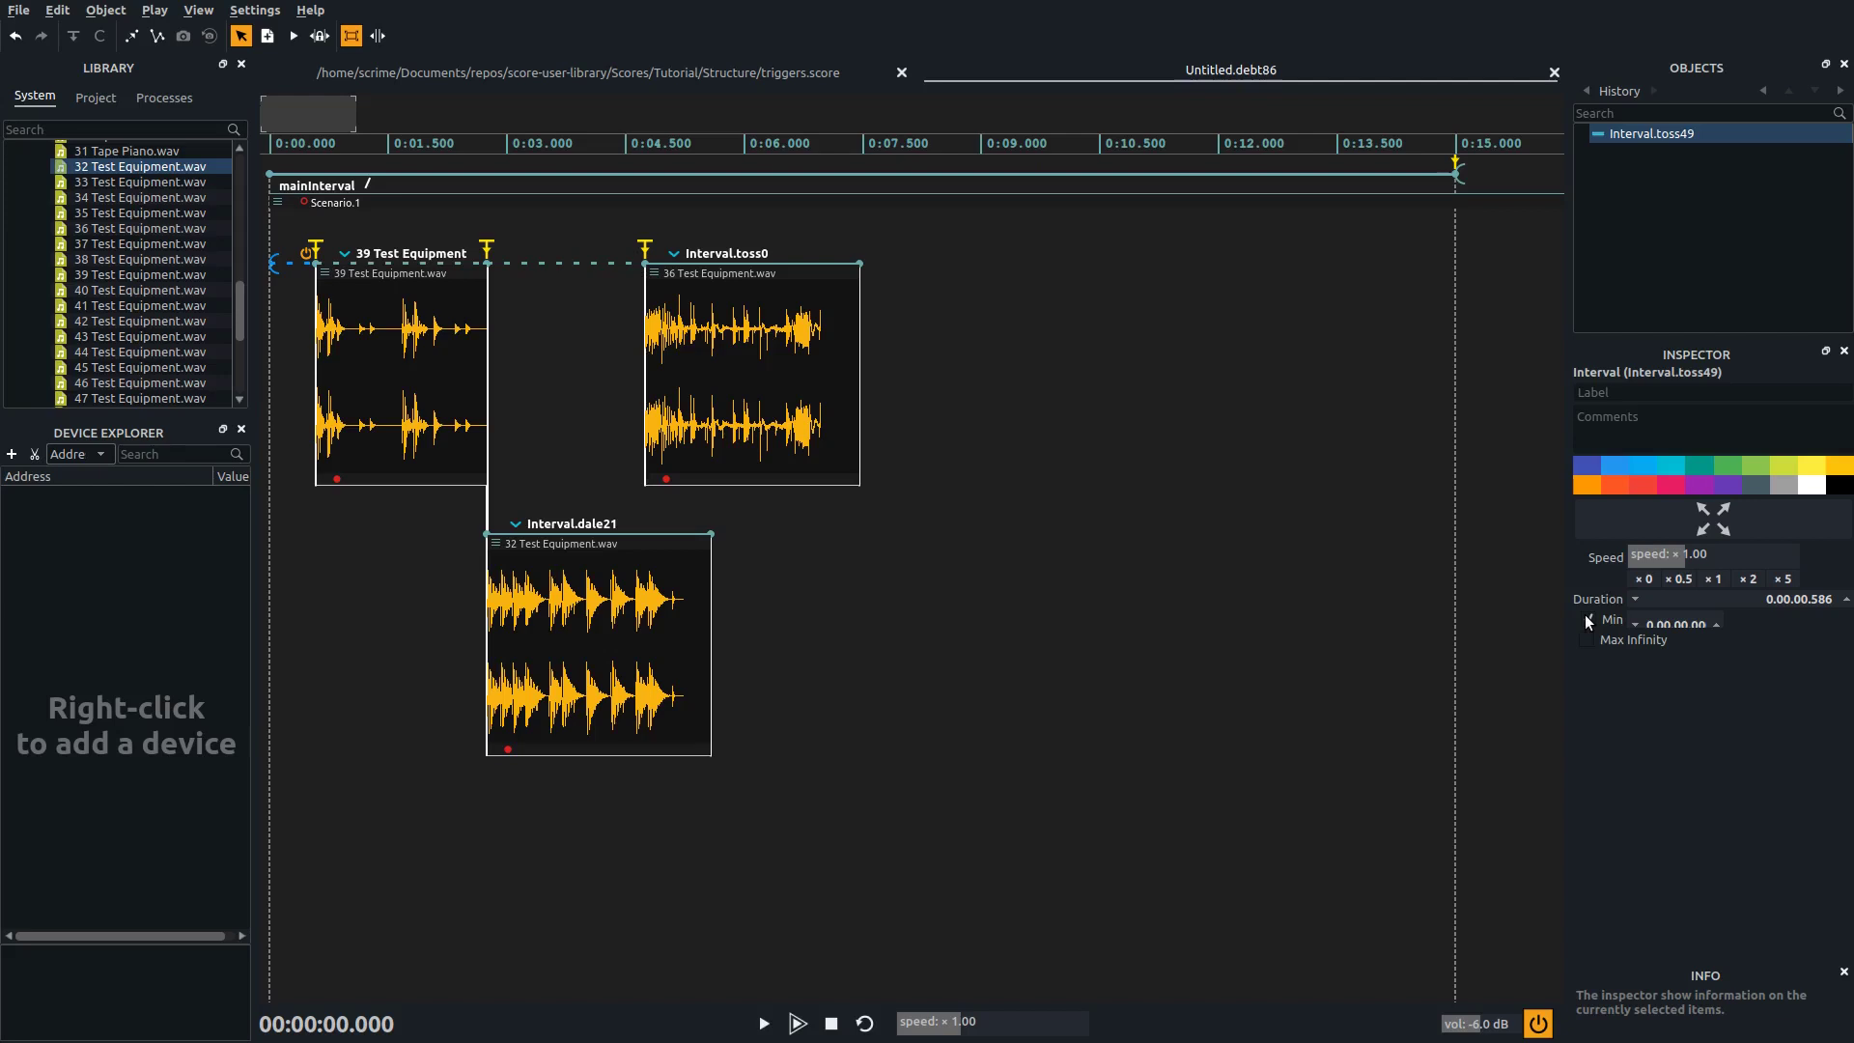
left_click(1590, 641)
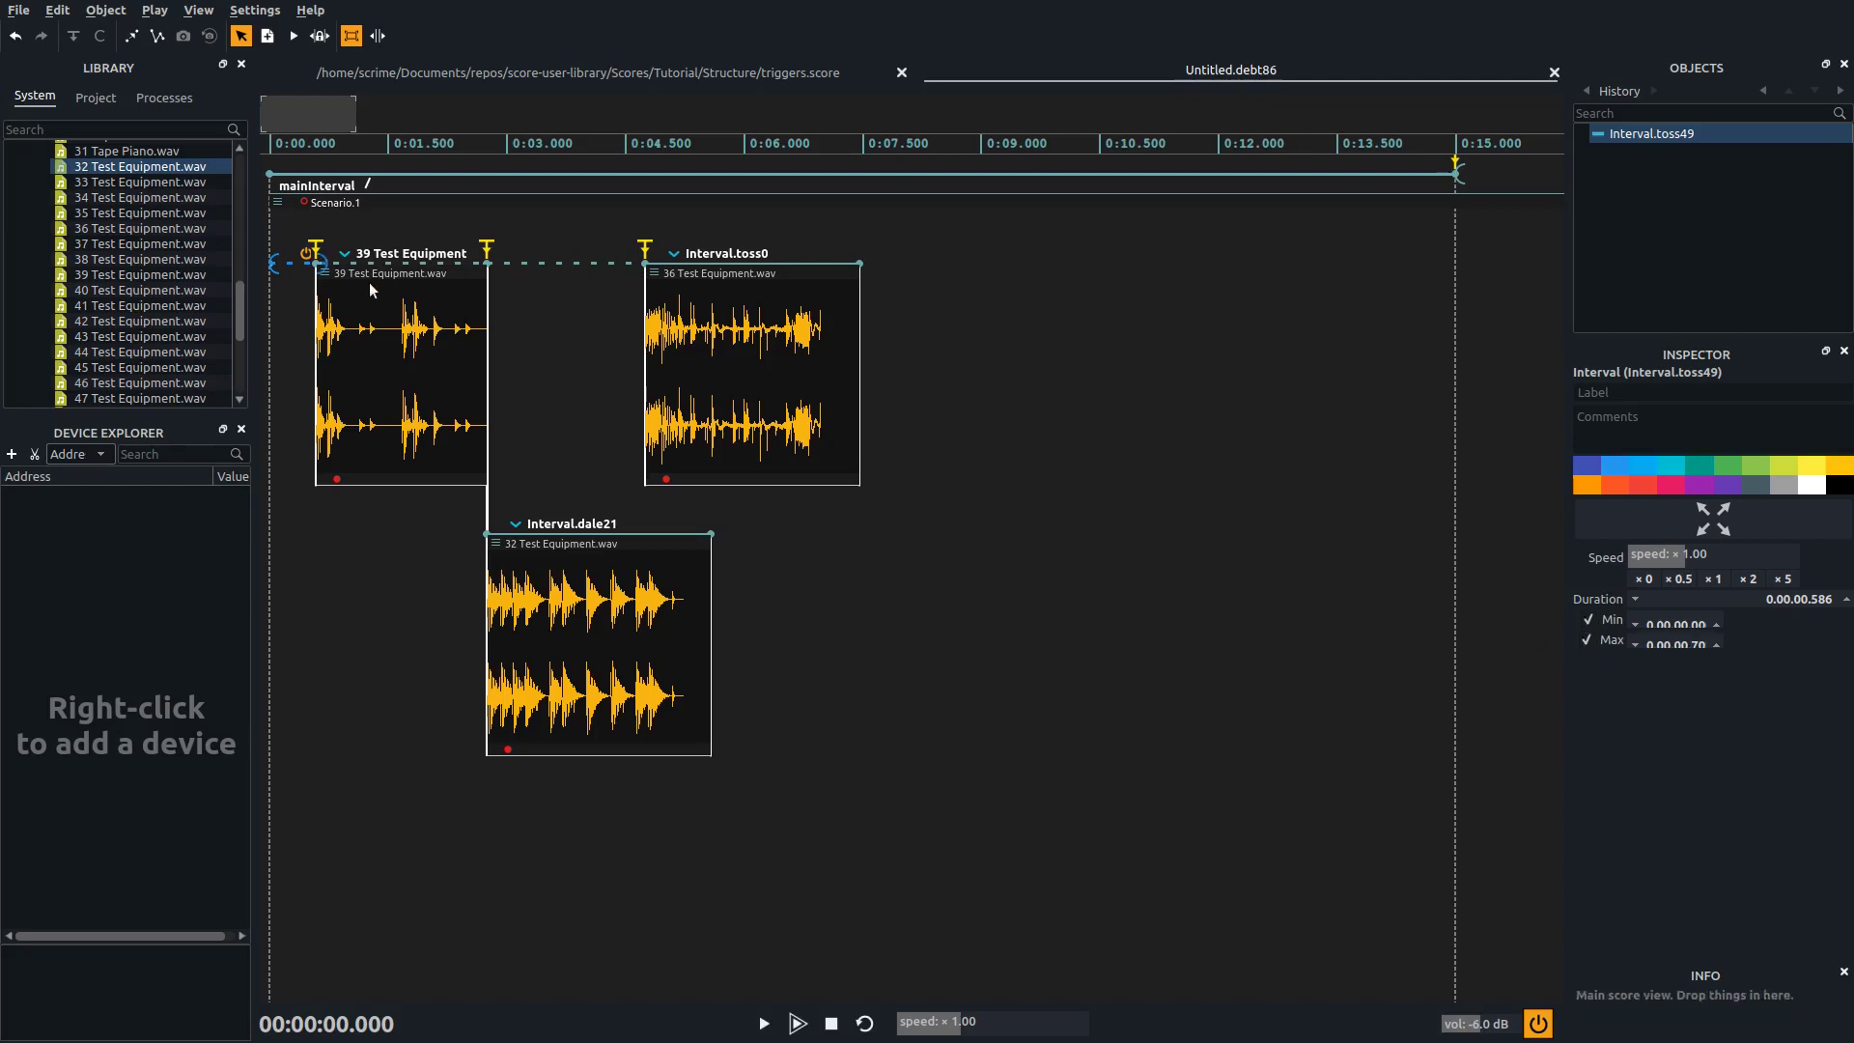
mouse_move(324, 267)
left_mouse_down()
mouse_move(377, 271)
mouse_move(295, 271)
left_mouse_up()
Limit the interval between 39 Test Equipment and 36 Test Equipment to a maximum duration of about 6.24 s.
left_click(591, 261)
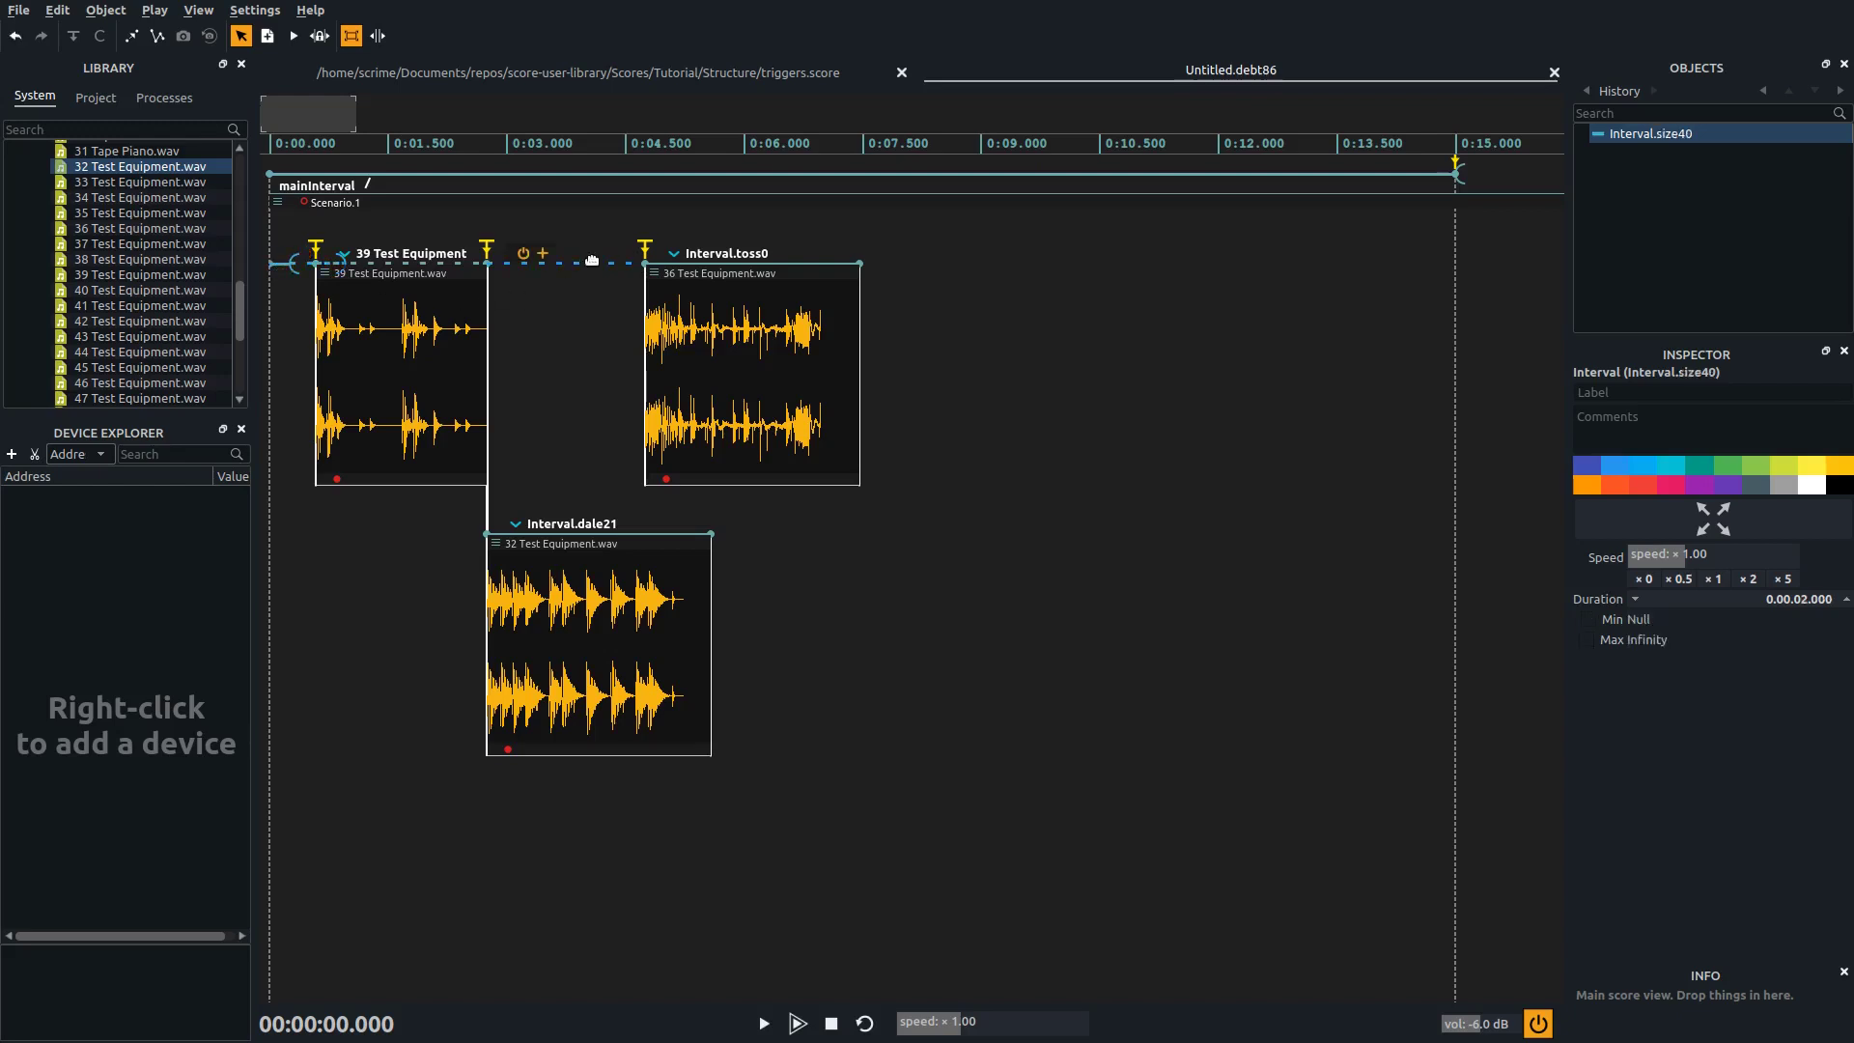
left_click(1587, 640)
left_click_drag(679, 269, 982, 270)
Play the score, fire the trigger at the end of 39 Test Equipment, let the timed triggers run, and stop playback.
left_click(762, 1024)
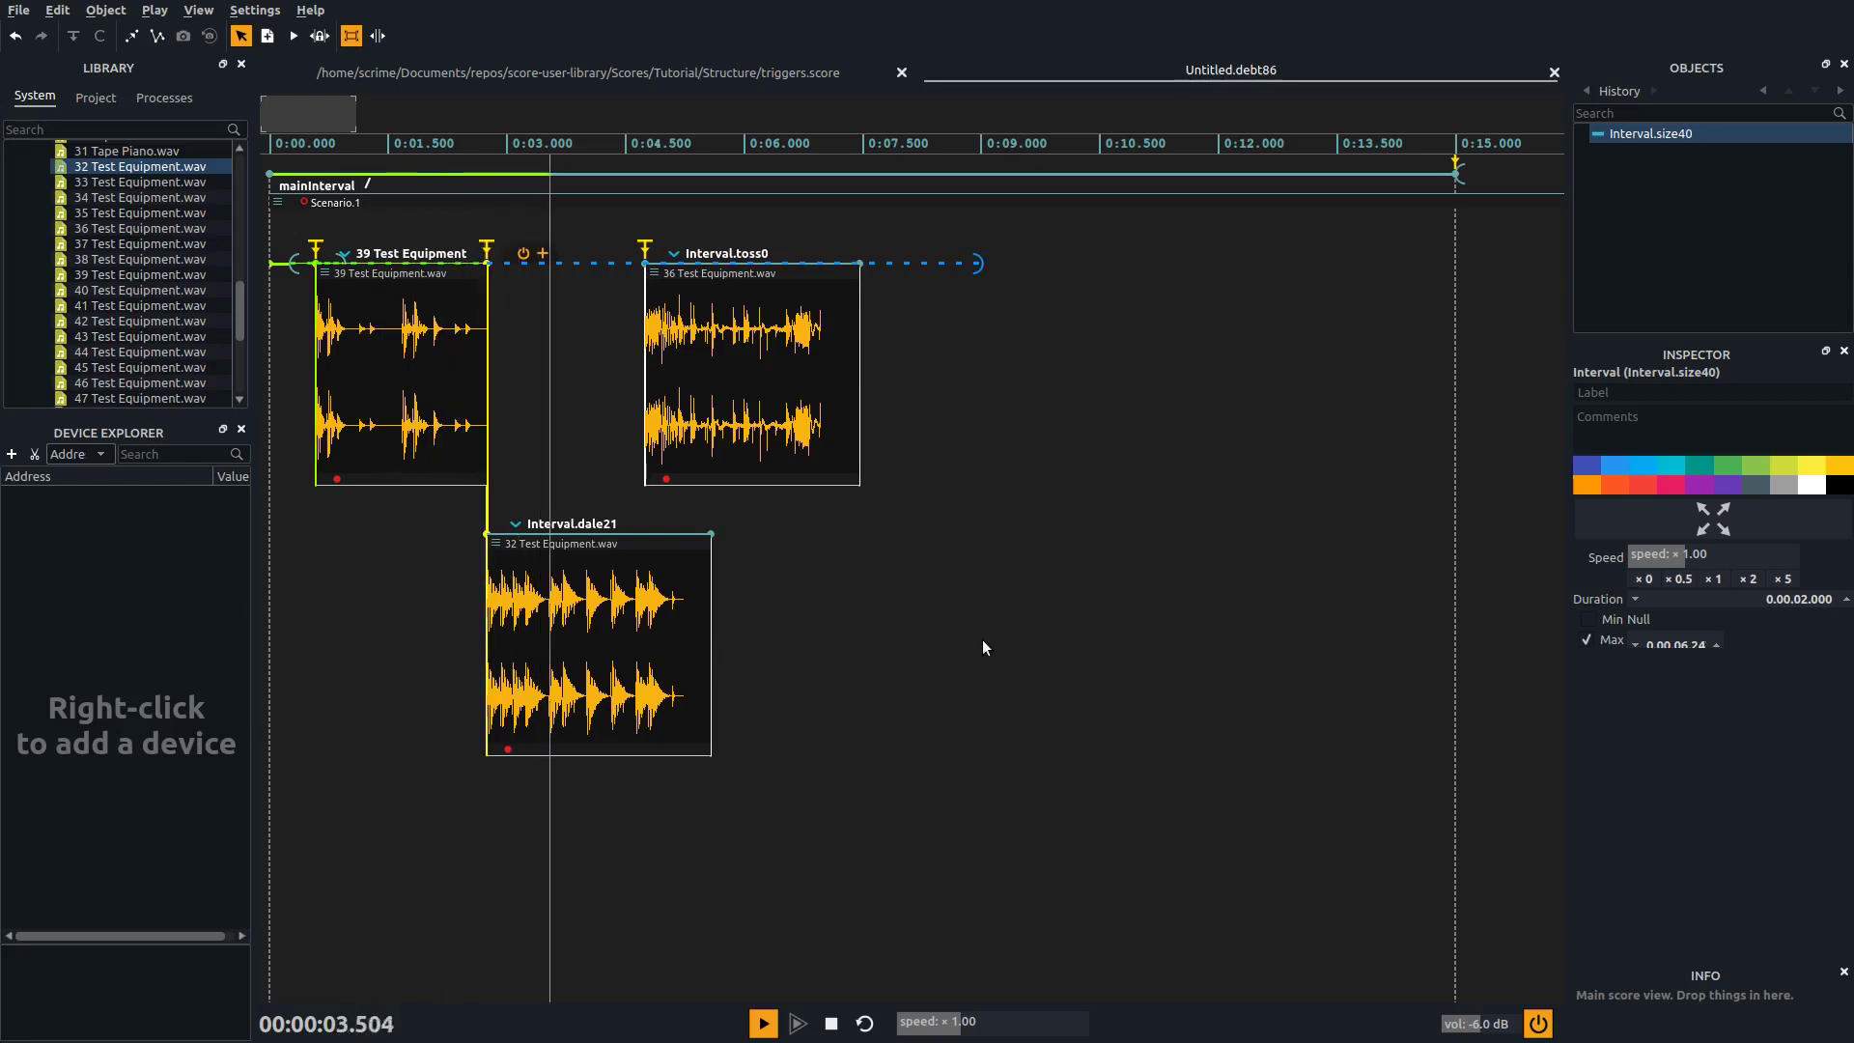
left_click(485, 246)
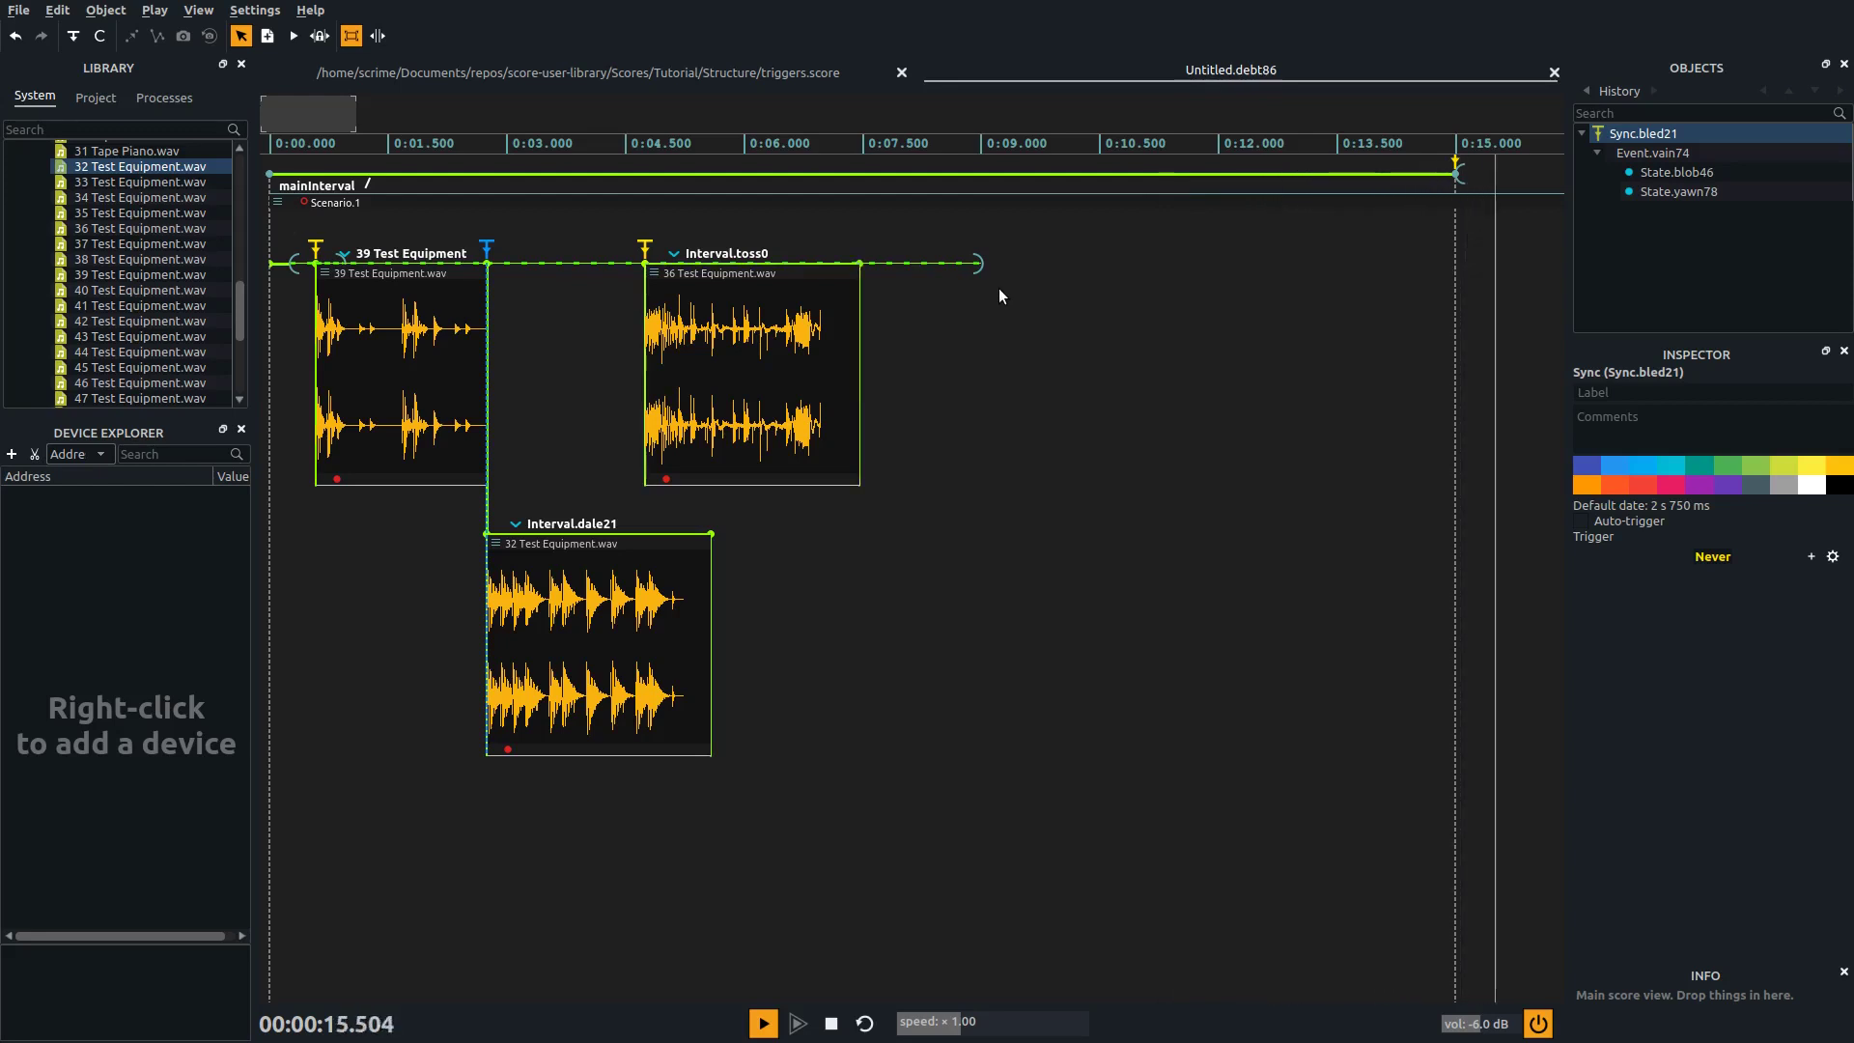
left_click(865, 1026)
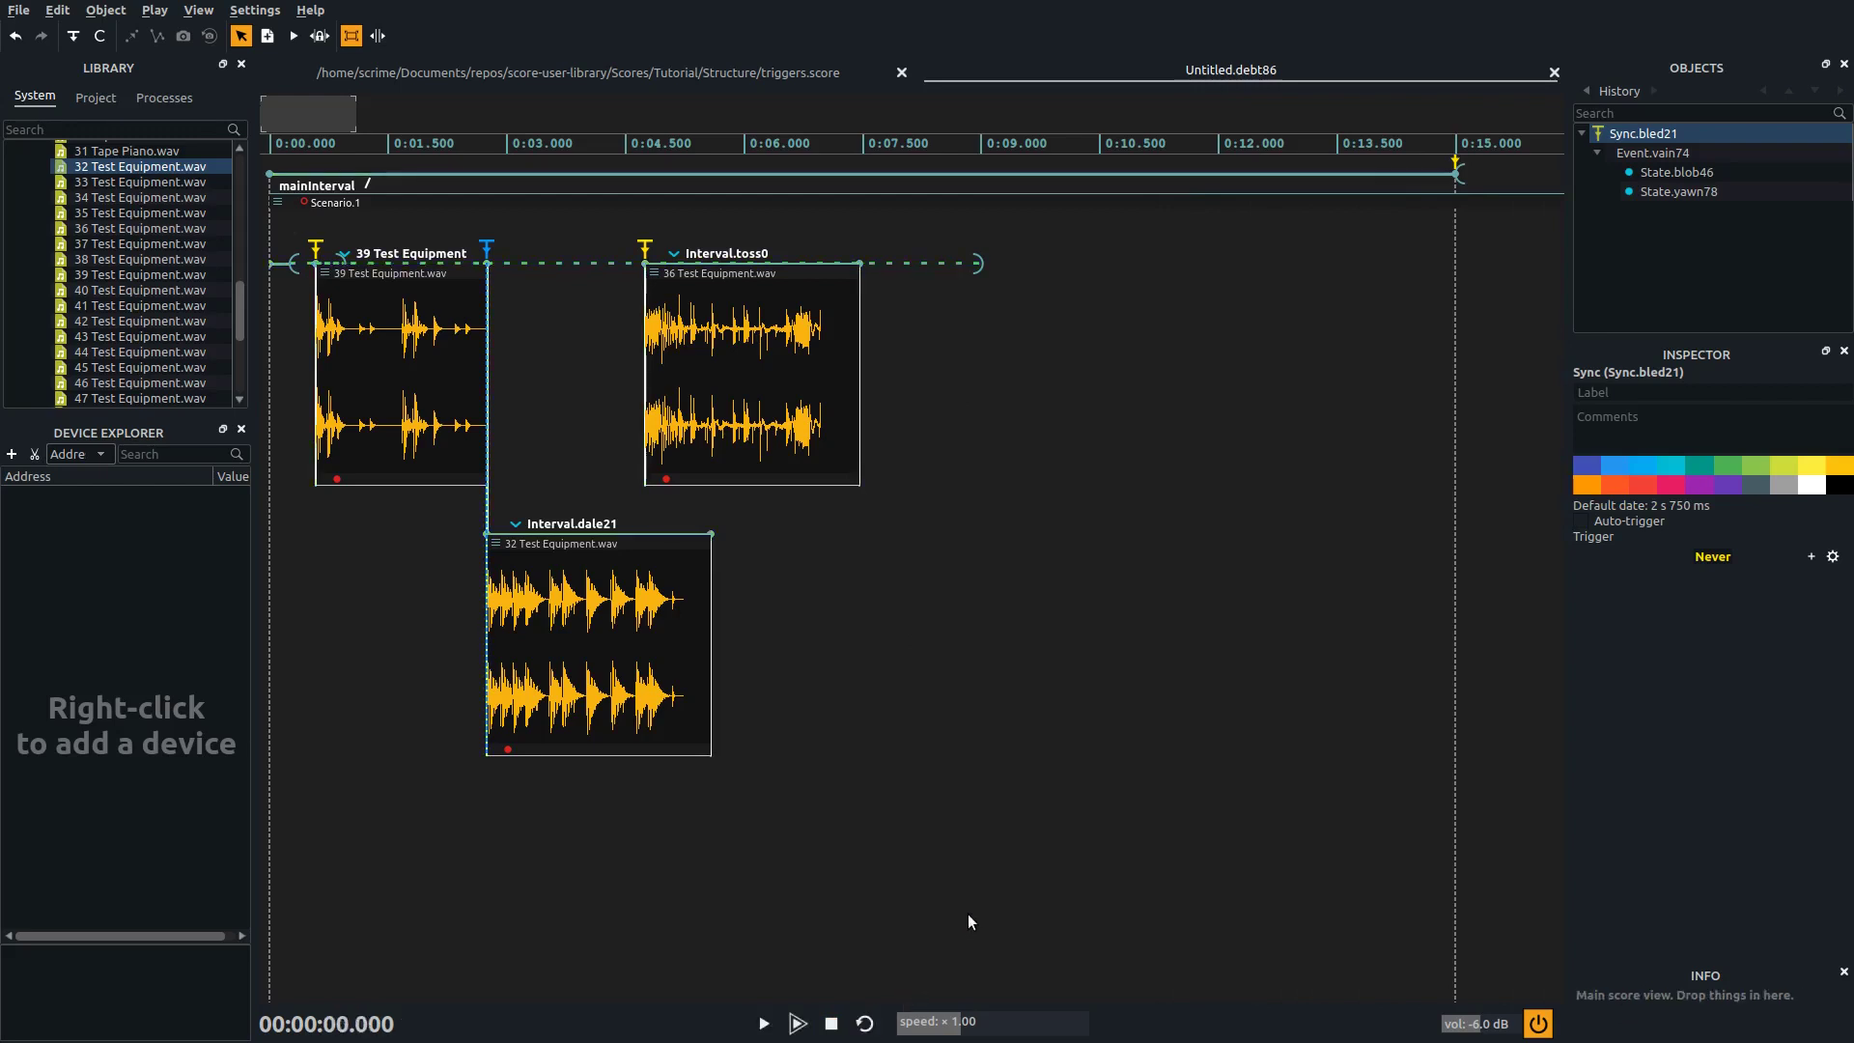